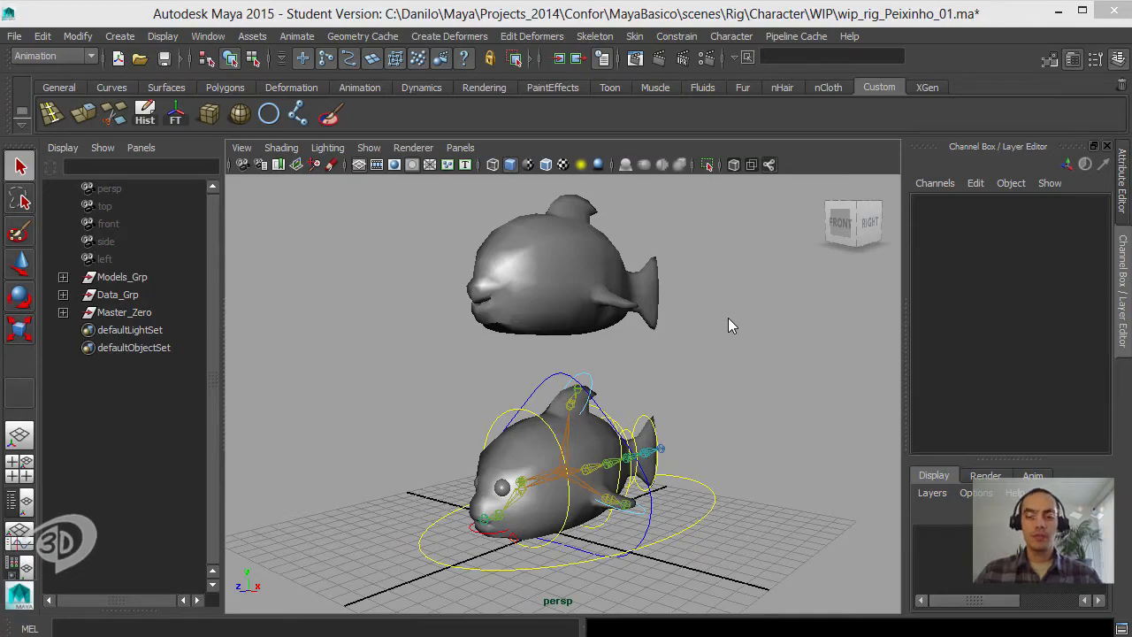
Step: Freeze the transformations of the left and right eye geometries, then clear the selection
alt+middle_drag(473, 390, 522, 333)
alt+right_drag(522, 334, 708, 320)
alt+middle_drag(486, 424, 613, 351)
alt+drag(614, 351, 610, 402)
click(705, 458)
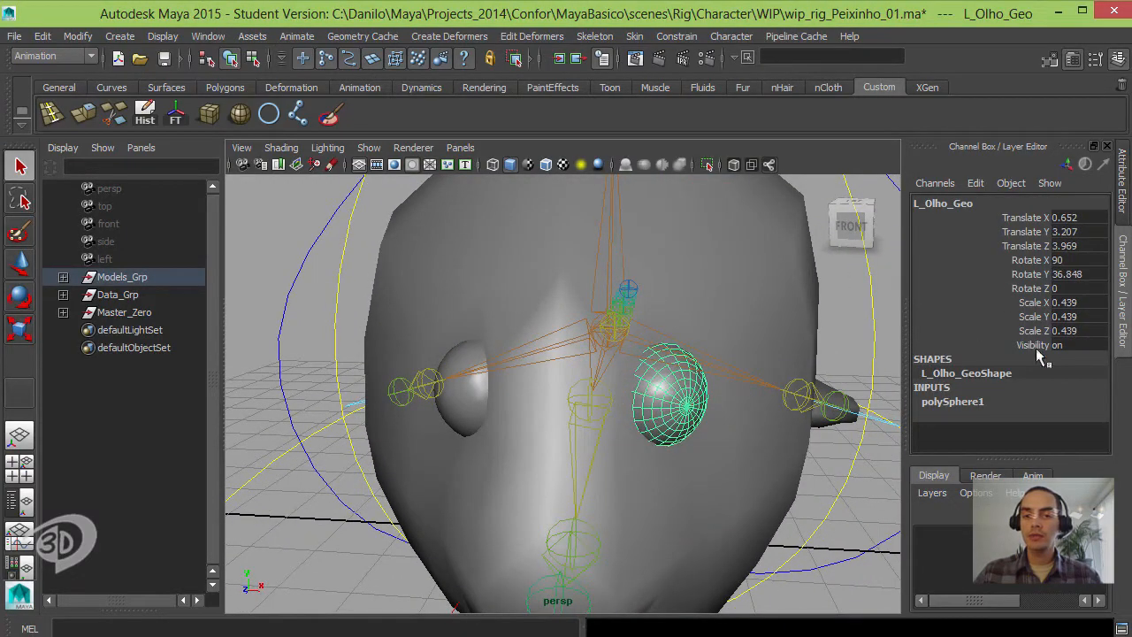
alt+drag(716, 372, 513, 429)
click(486, 412)
alt+drag(815, 389, 579, 369)
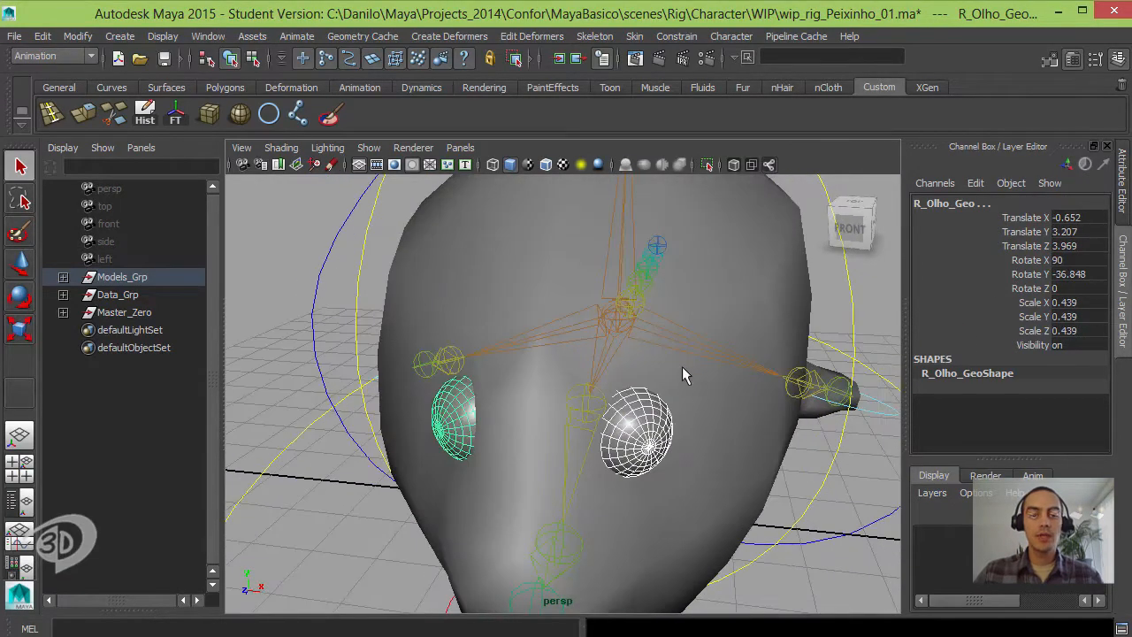
click(175, 114)
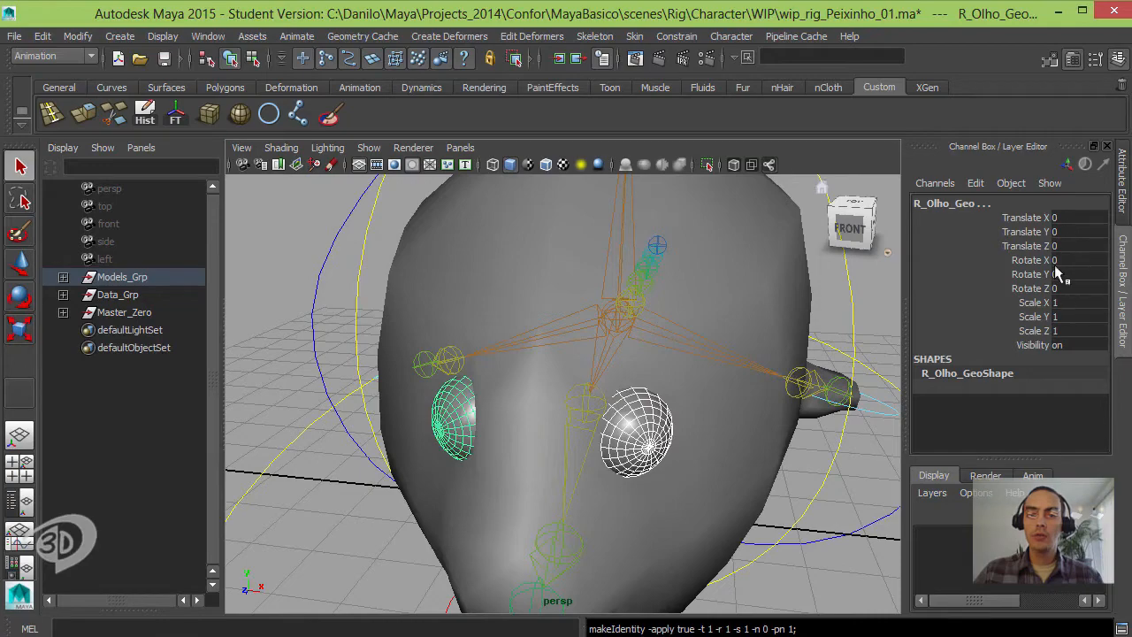
alt+drag(720, 318, 584, 293)
alt+middle_drag(583, 294, 734, 265)
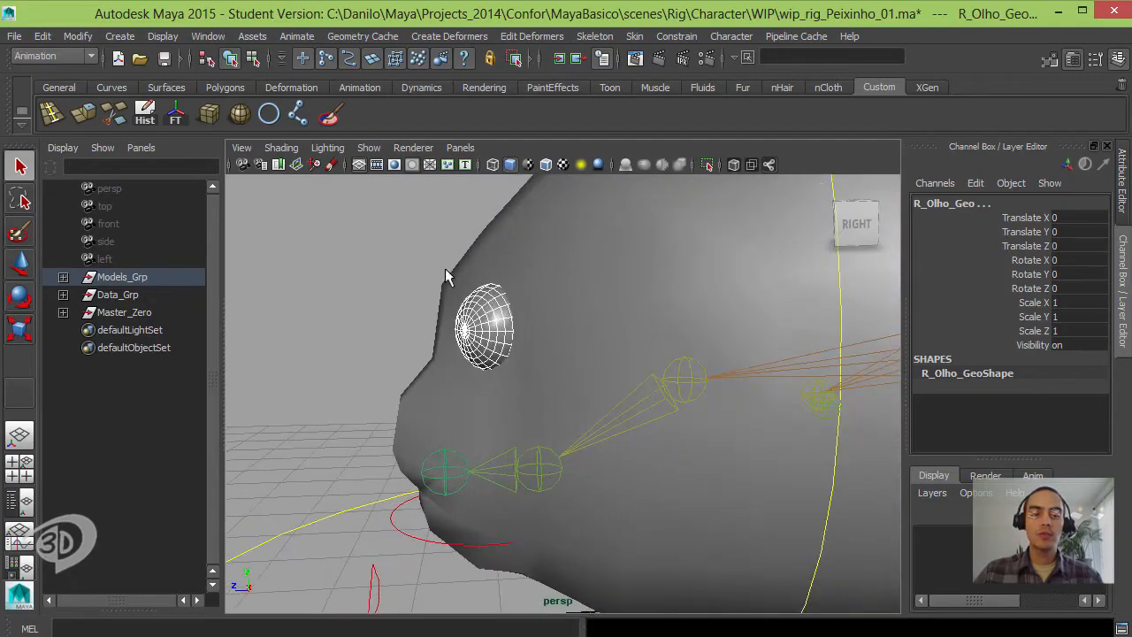
click(445, 267)
Step: Create a two-joint chain on the grid's centre line below the fish's mouth with the Joint tool
alt+drag(466, 327, 520, 392)
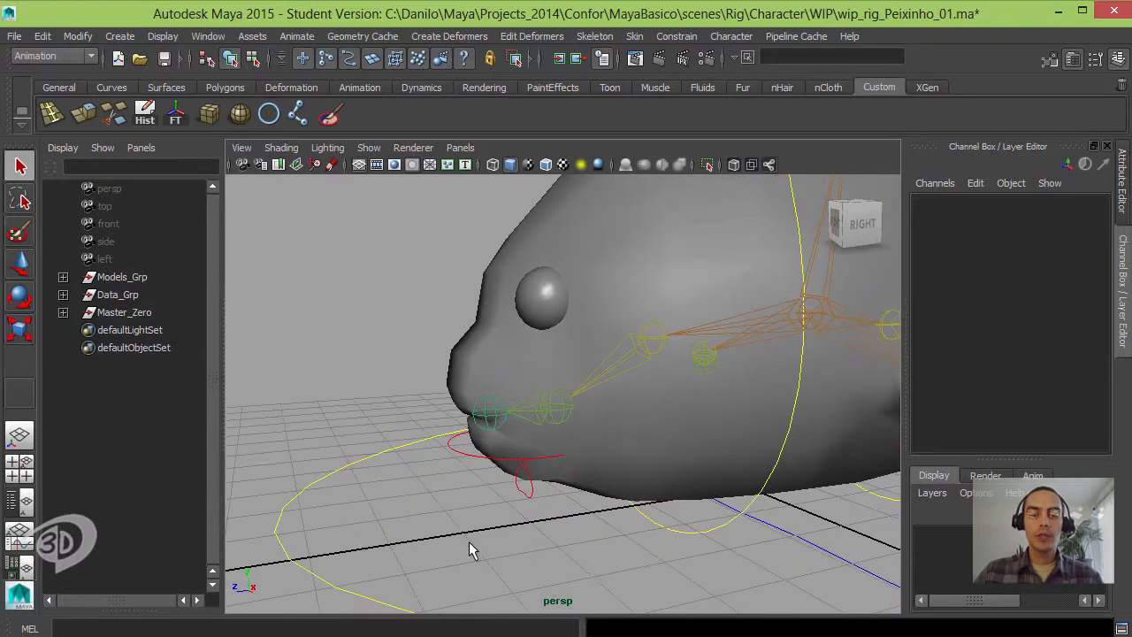
alt+drag(477, 502, 471, 348)
click(298, 114)
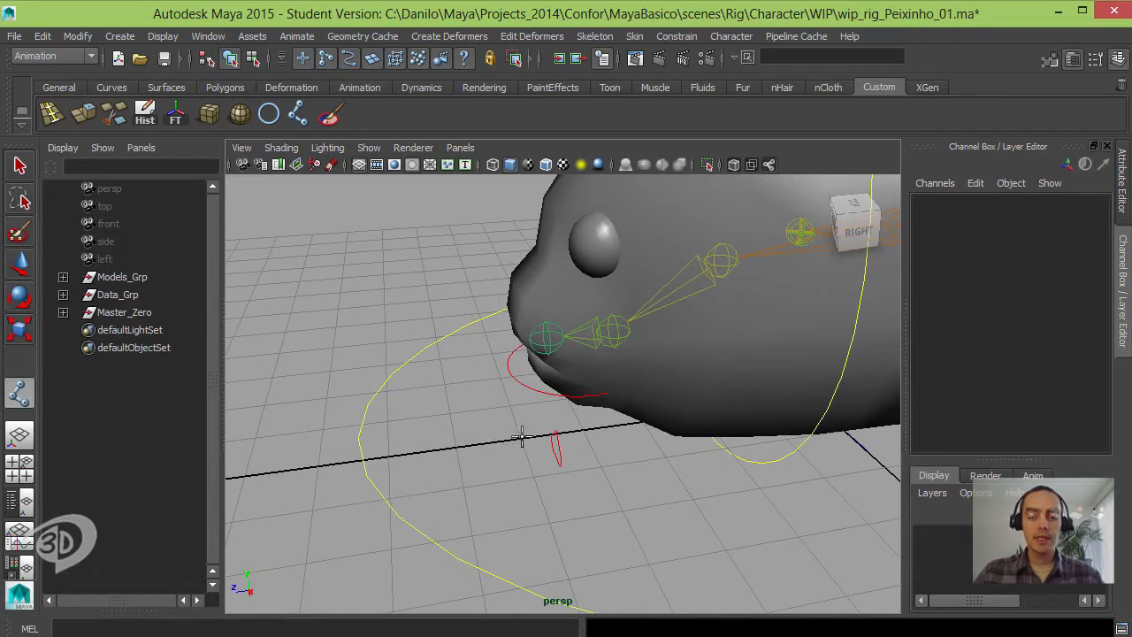
click(521, 436)
click(453, 447)
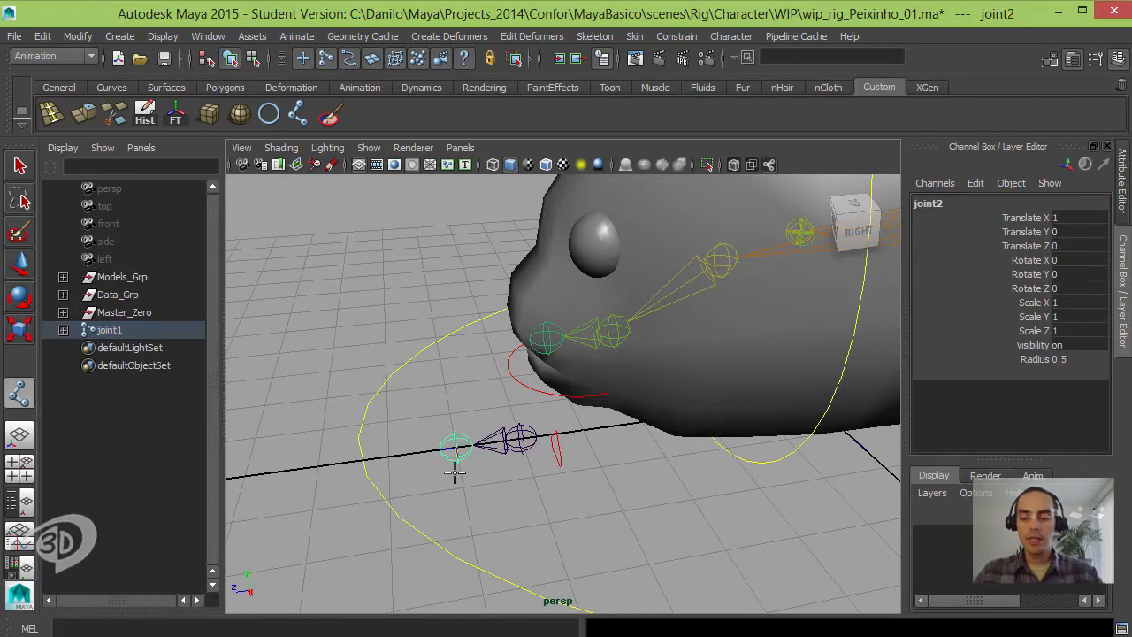
key(Return)
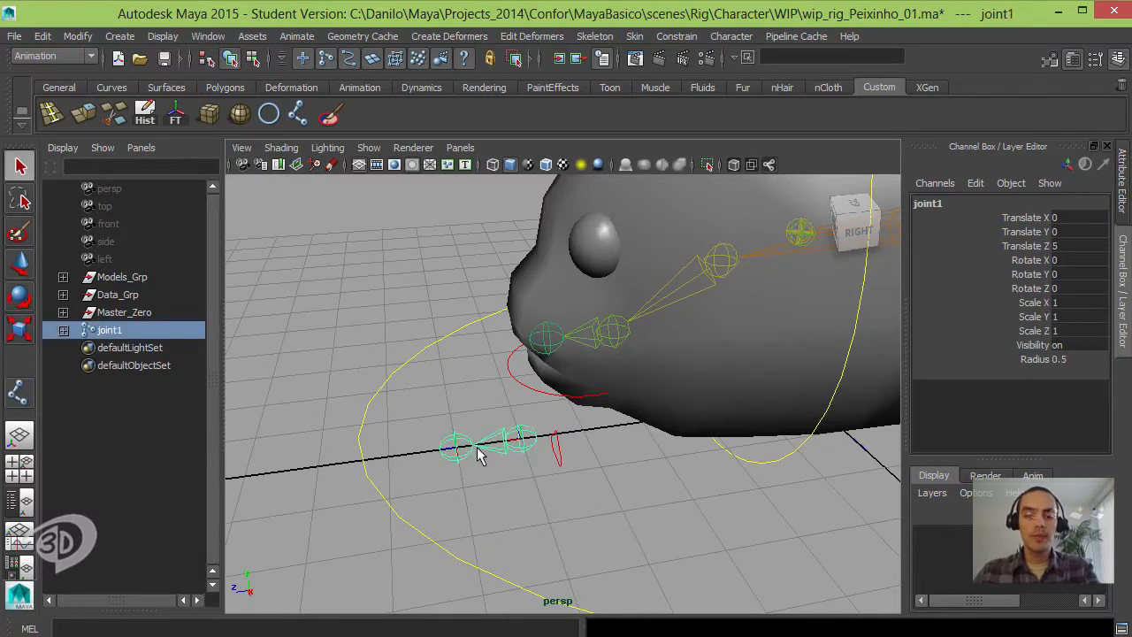
Step: Rename the new root joint L_Olho_Jnt and its child joint L_Olho_JEnd
click(63, 330)
double_click(122, 331)
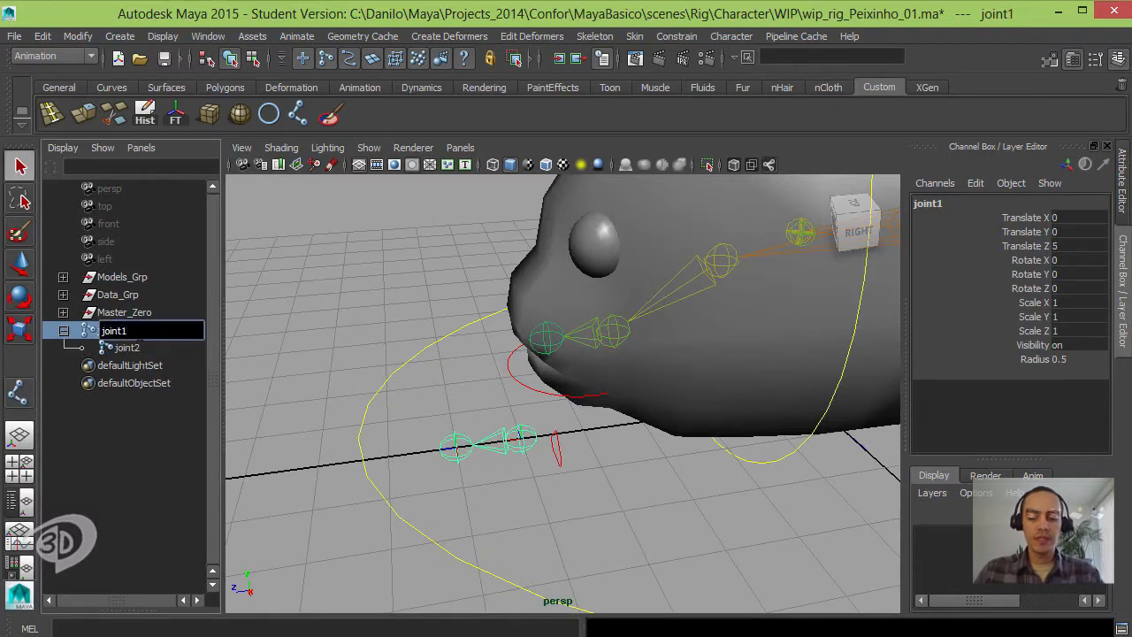
text(L_Olho)
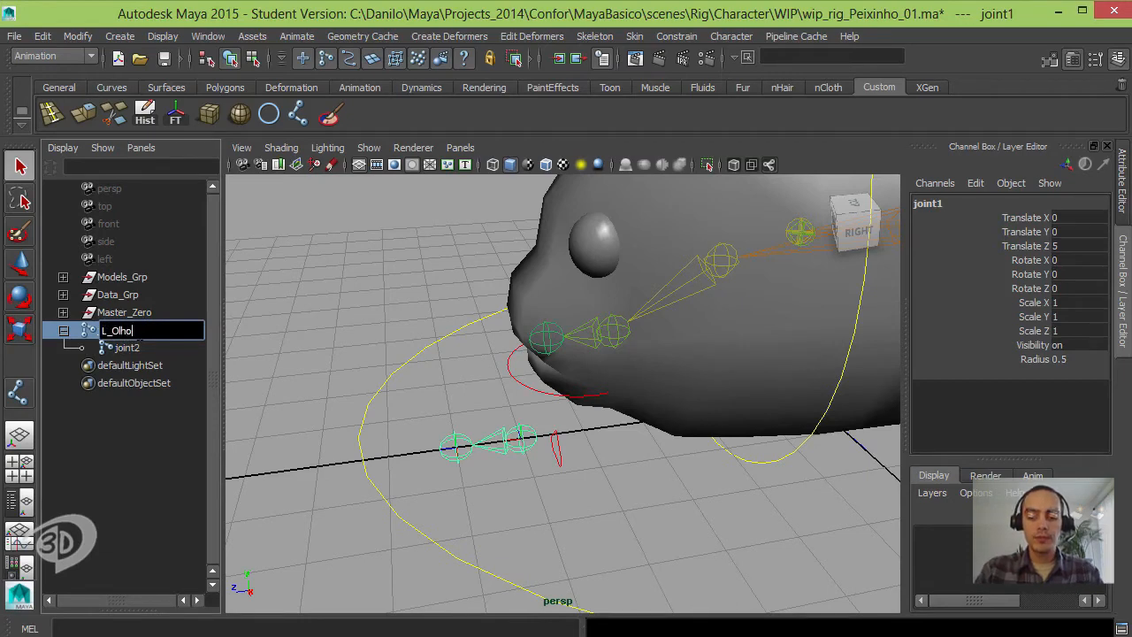
text(_Jnt)
key(Return)
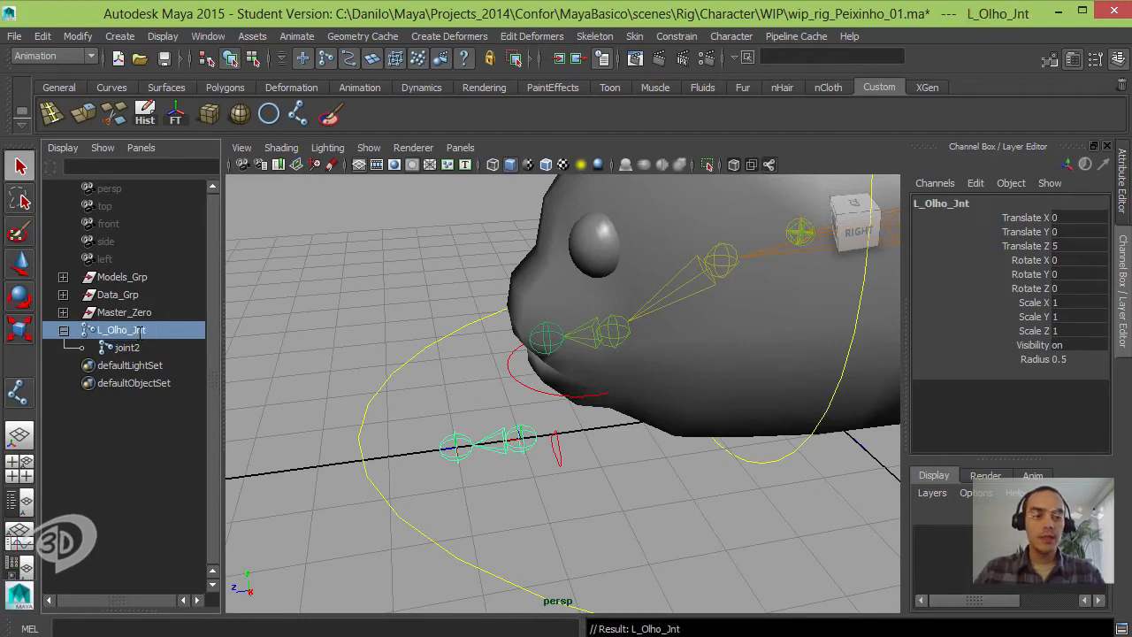
double_click(131, 347)
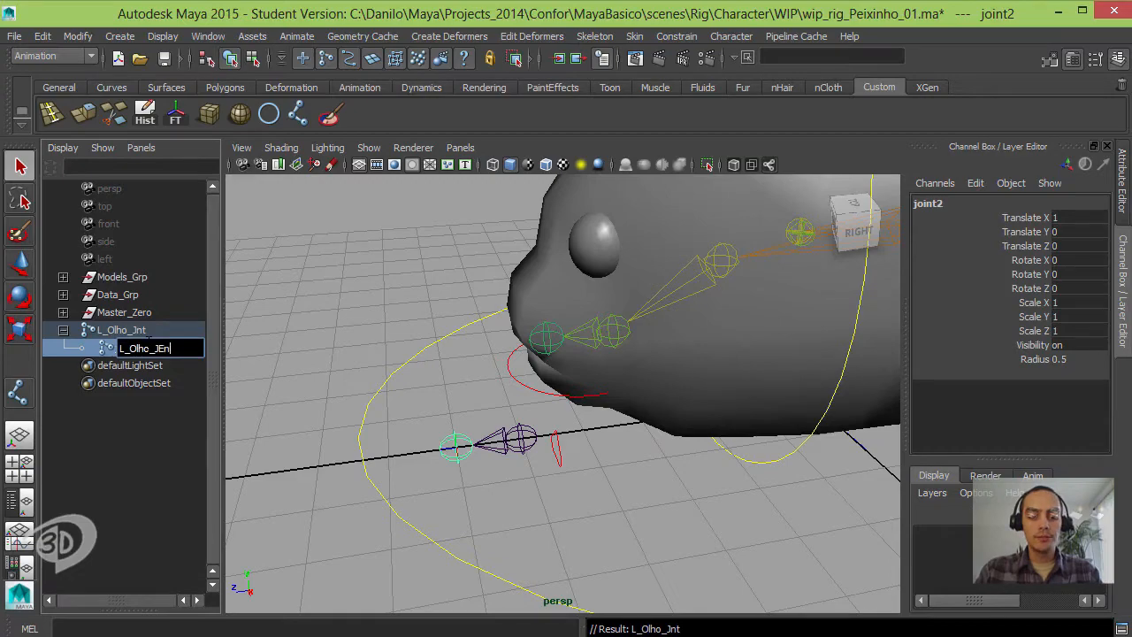
key(Return)
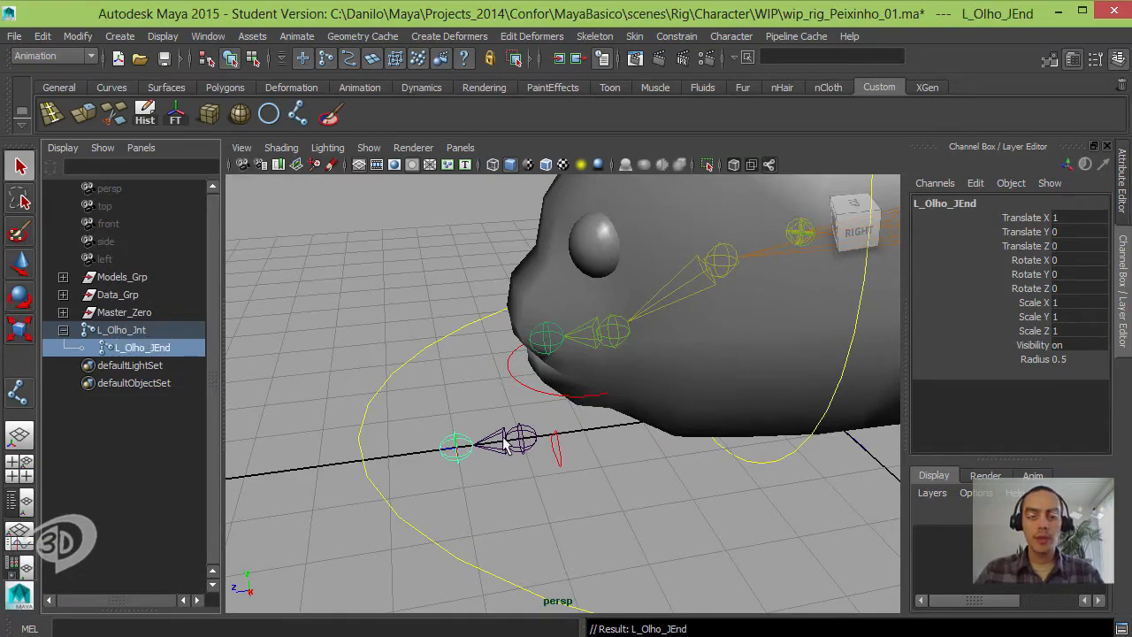
Step: Try to position the L_Olho_Jnt chain at the left eye by hand, and undo the move
key(Up)
alt+drag(506, 433, 595, 395)
key(e)
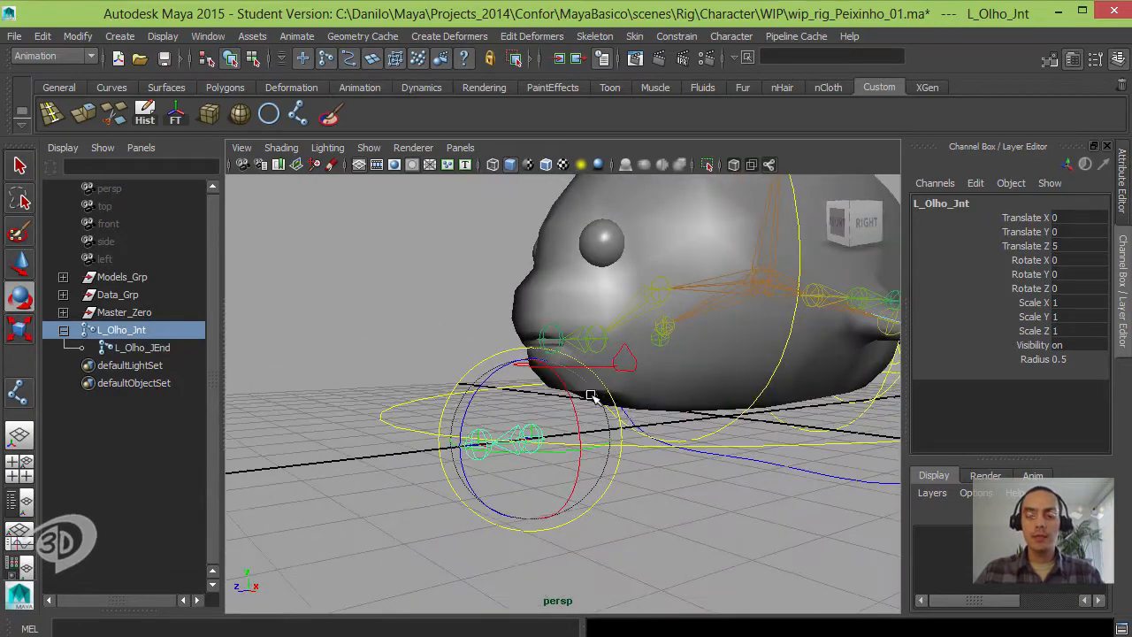
key(w)
alt+drag(564, 435, 590, 221)
key(ctrl+z)
key(ctrl+z)
key(ctrl+z)
key(ctrl+z)
key(ctrl+z)
key(ctrl+z)
key(ctrl+z)
key(ctrl+z)
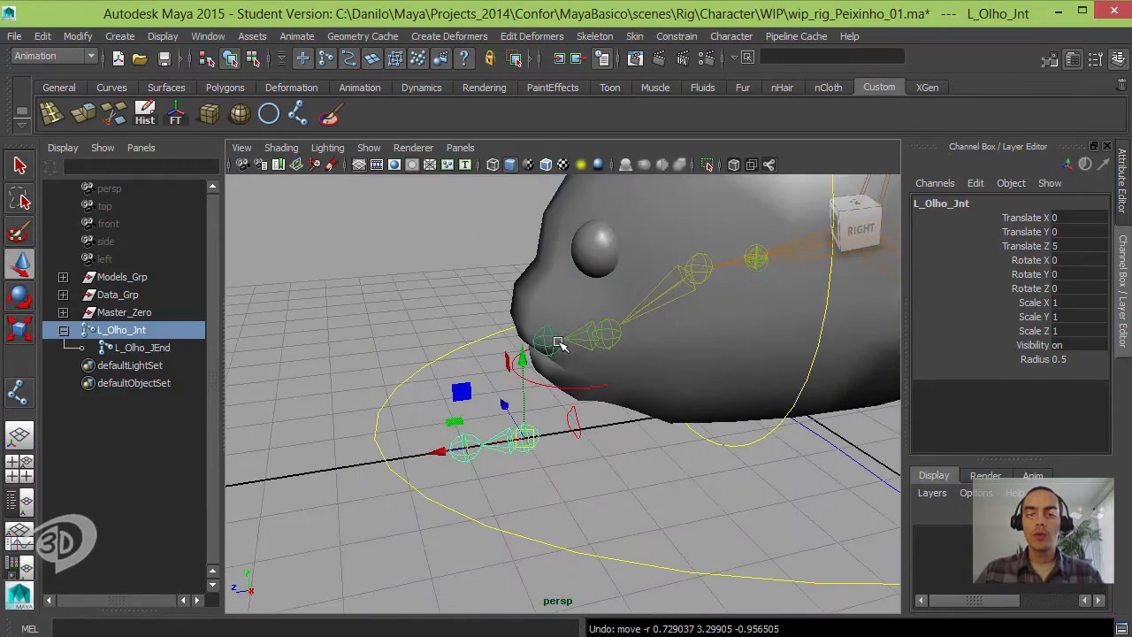
Step: Isolate the L_Olho_Jnt chain and the left eye geometry in the perspective view, then clear the selection
click(585, 295)
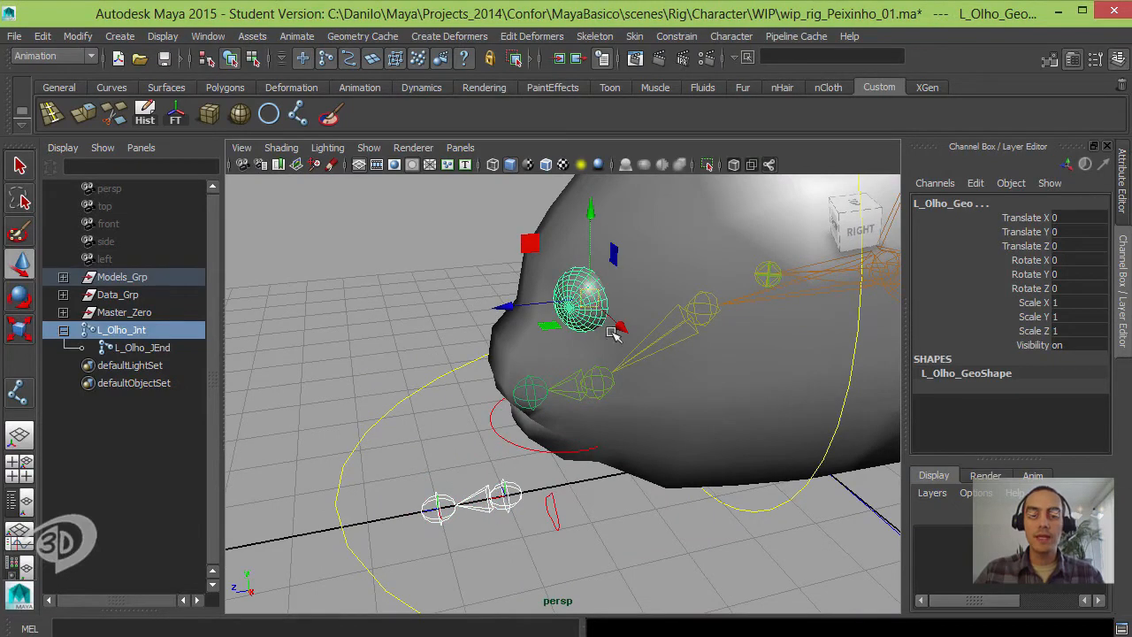
alt+drag(610, 332, 640, 299)
alt+right_drag(640, 299, 601, 354)
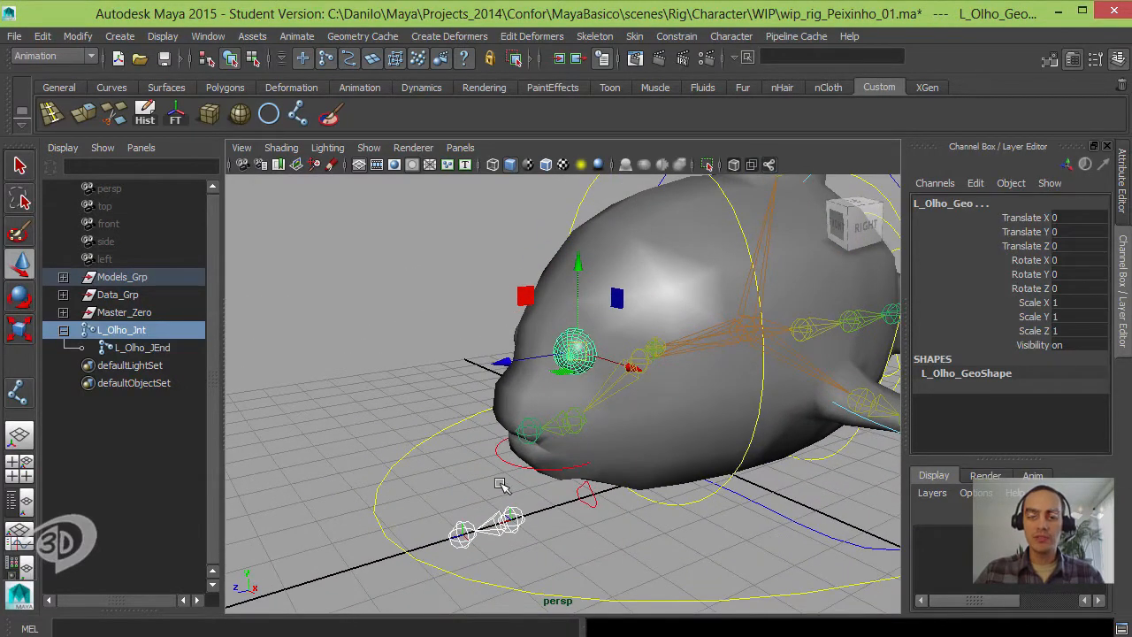
click(370, 149)
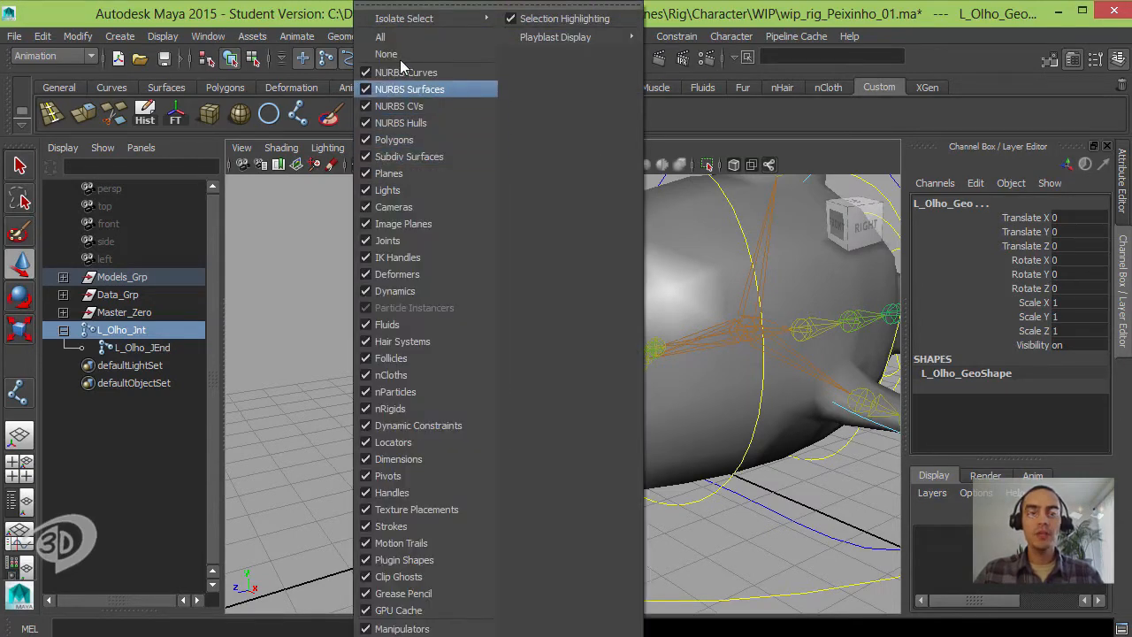
mouse_move(394, 25)
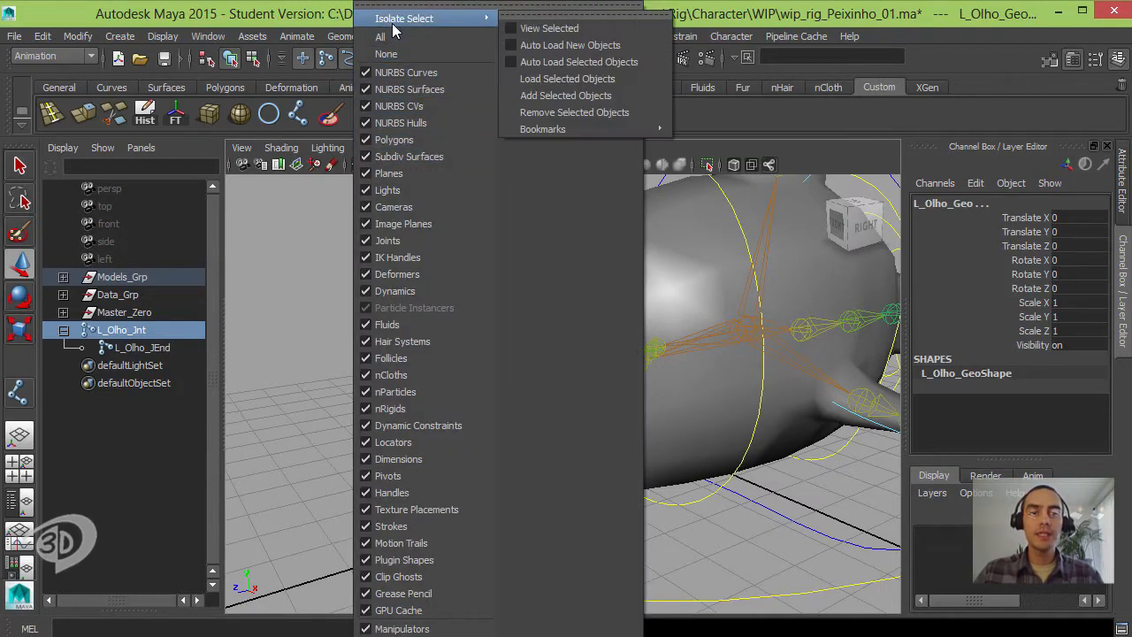
click(545, 32)
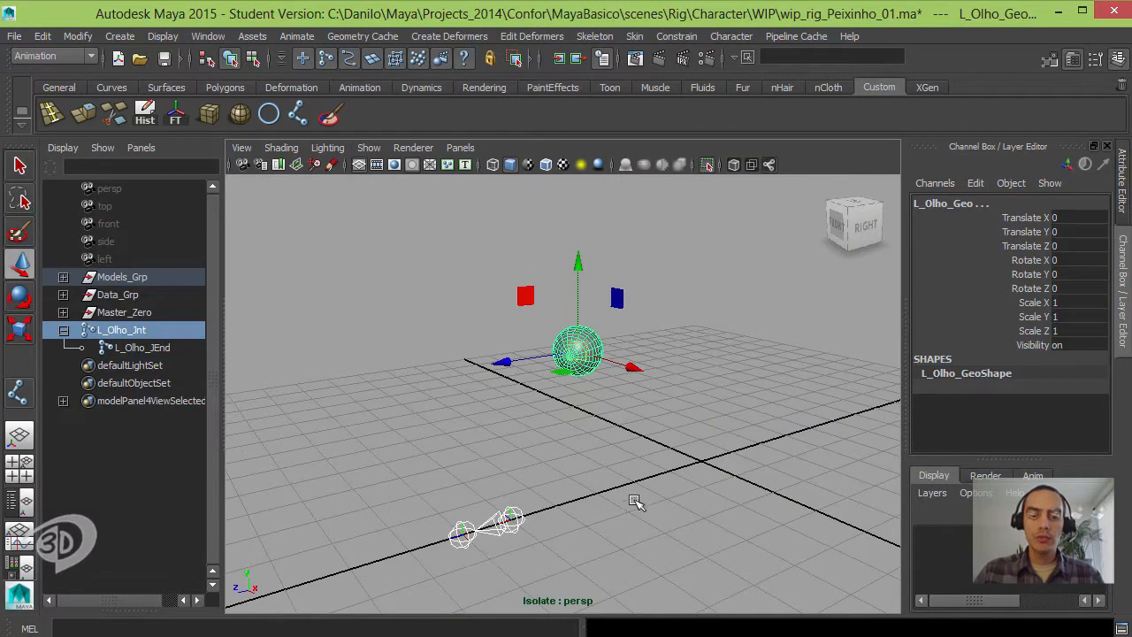
alt+drag(608, 342, 633, 324)
click(650, 298)
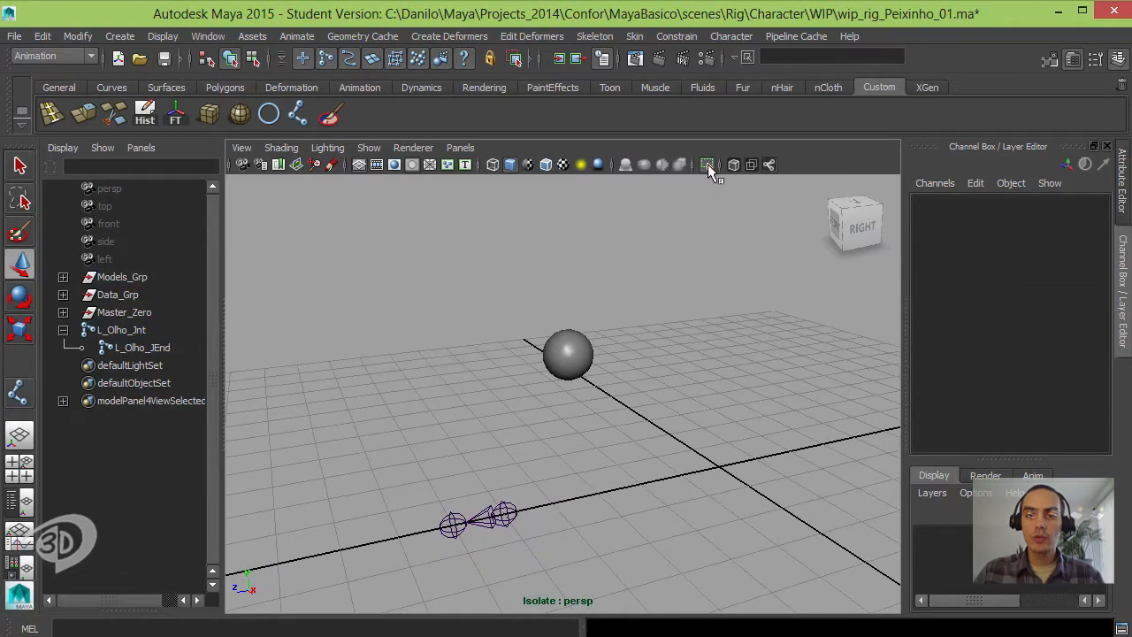
Step: Turn off the isolation, isolate only the fish body Corpo_Geo, and restore the full scene display
click(707, 164)
click(707, 163)
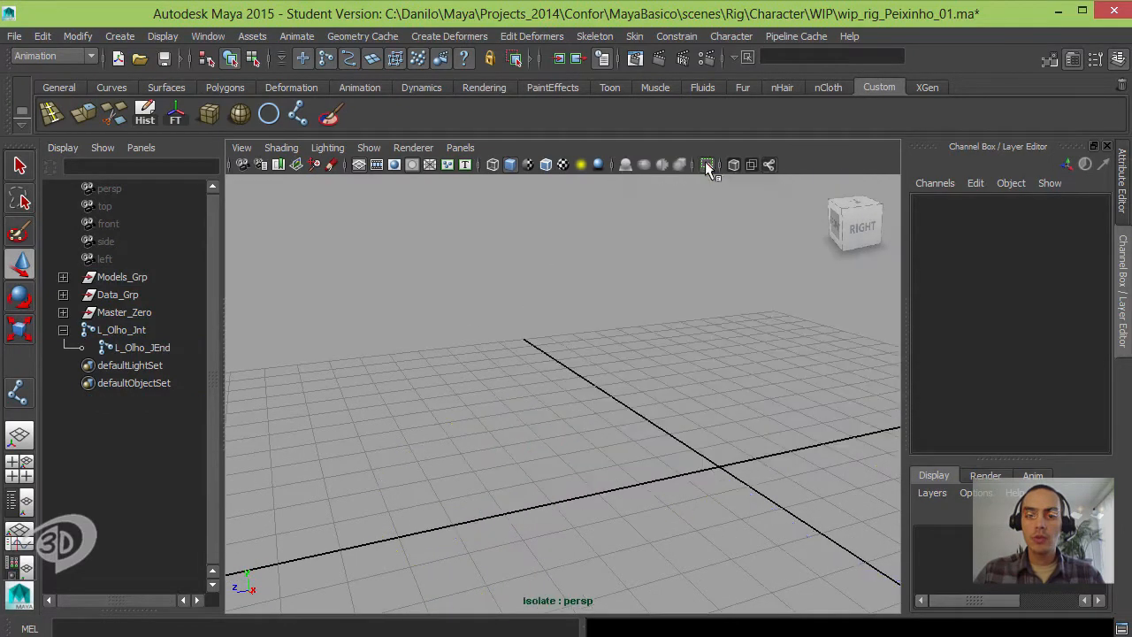
click(707, 164)
click(595, 268)
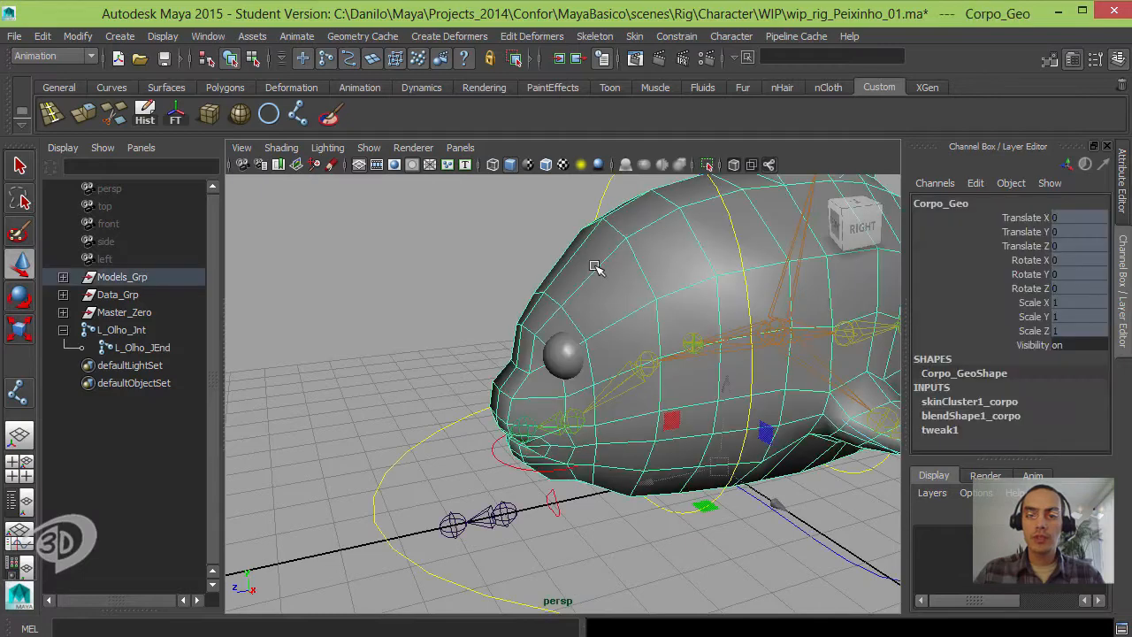
click(707, 165)
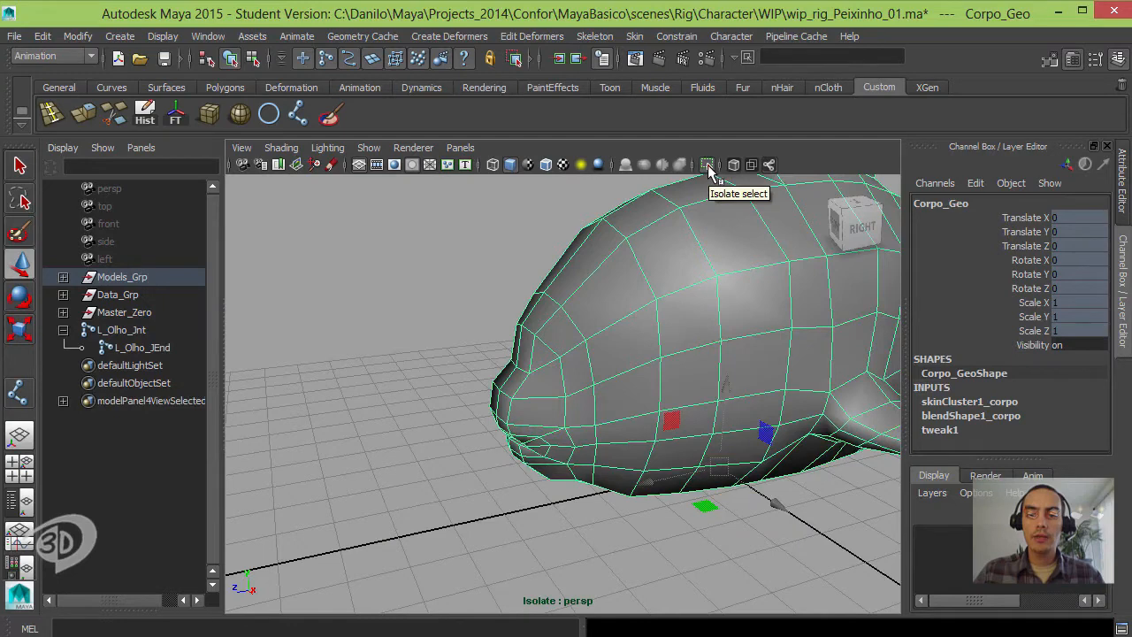
click(707, 166)
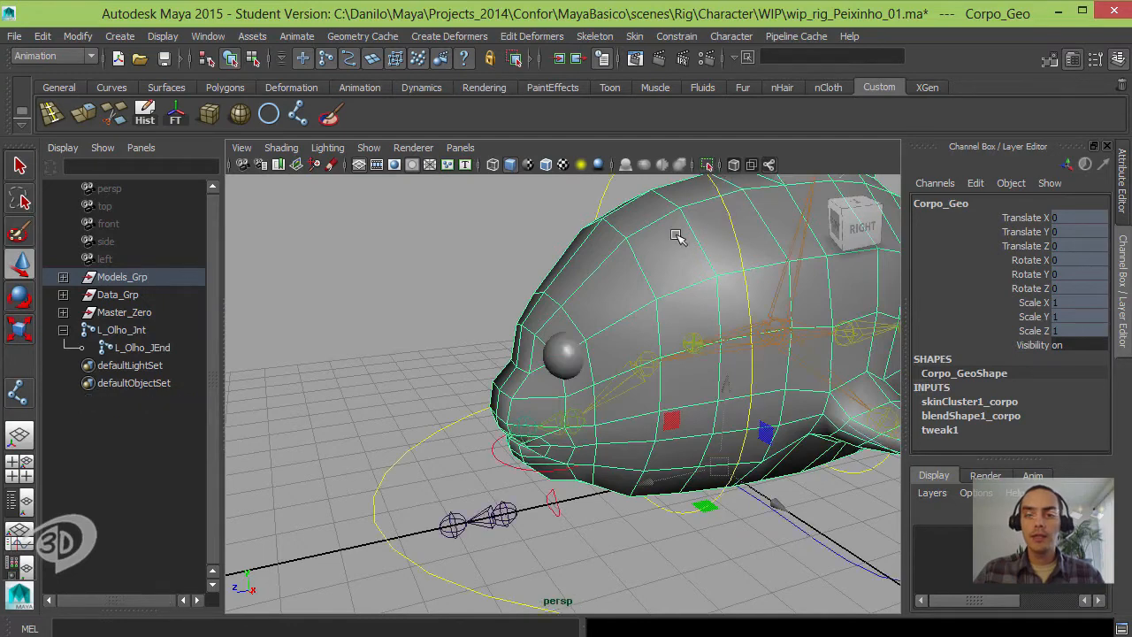
Step: Isolate the left eye geometry together with the L_Olho_Jnt chain in the perspective view and deselect them
click(565, 361)
click(505, 522)
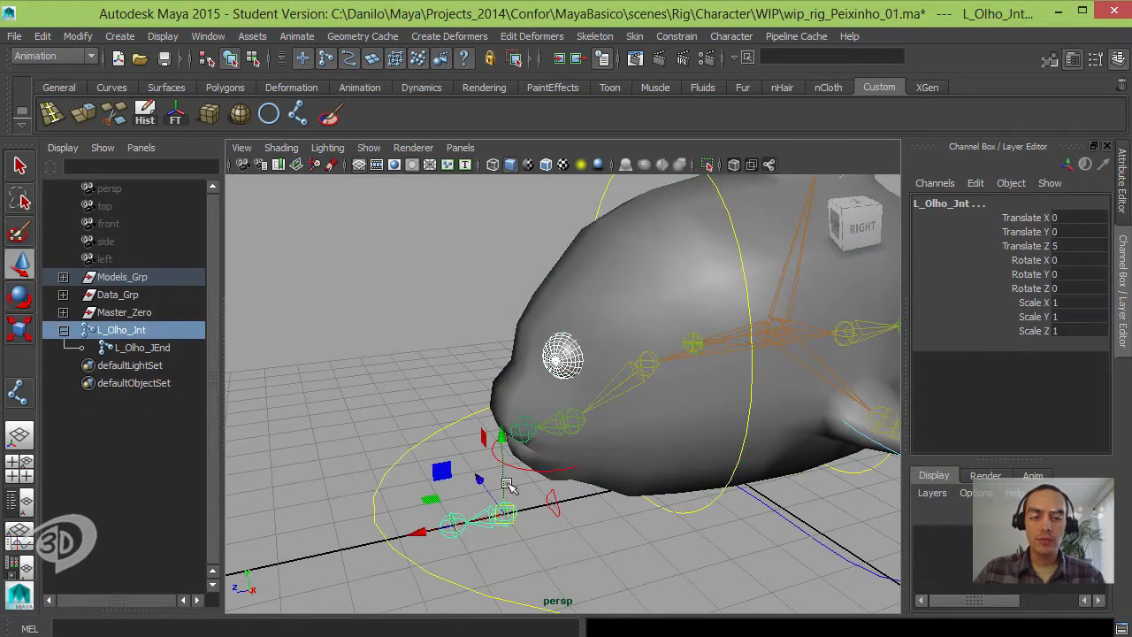
click(712, 164)
click(610, 322)
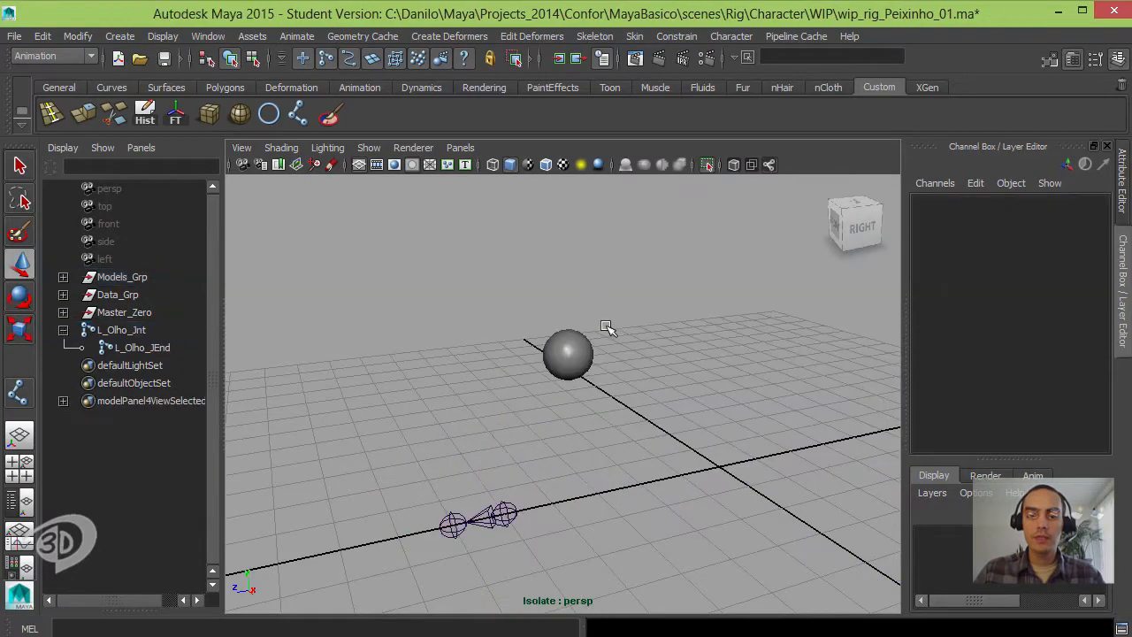
Step: Select the left eye geometry, show the view in wireframe and frame the eye to inspect its centre
click(566, 358)
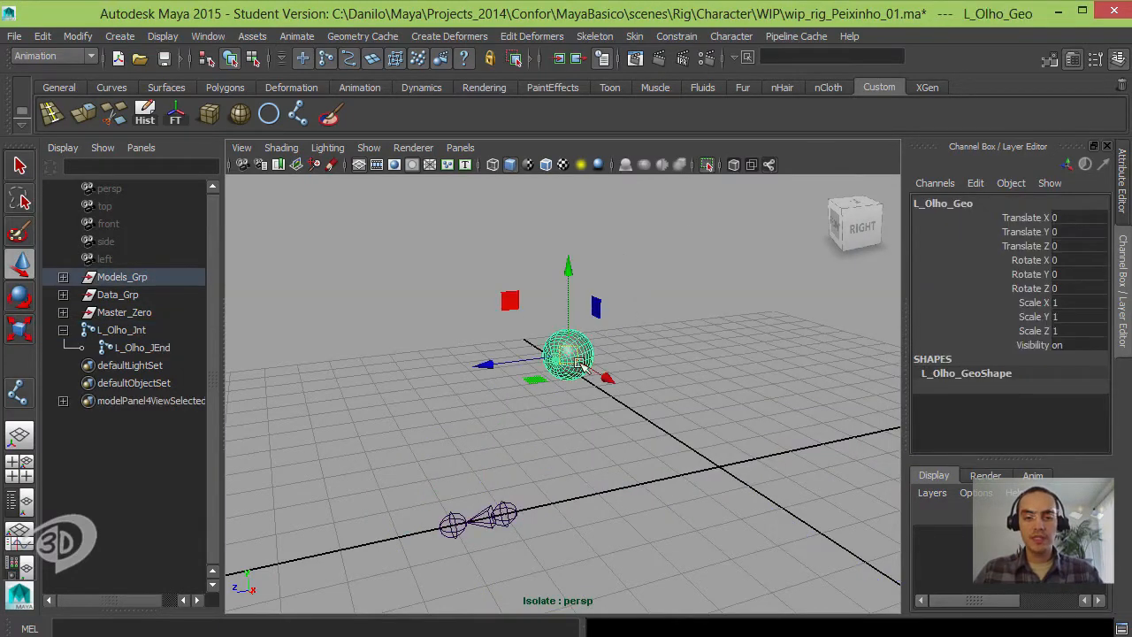
key(4)
key(f)
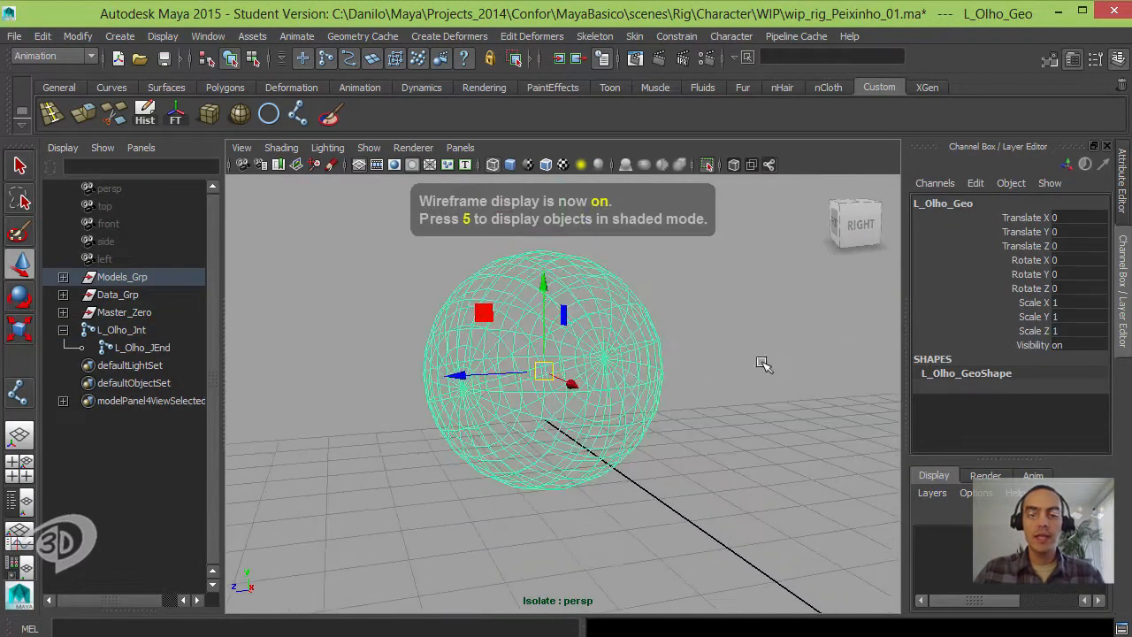
alt+drag(762, 362, 672, 377)
alt+right_drag(672, 377, 742, 309)
alt+middle_drag(743, 308, 776, 232)
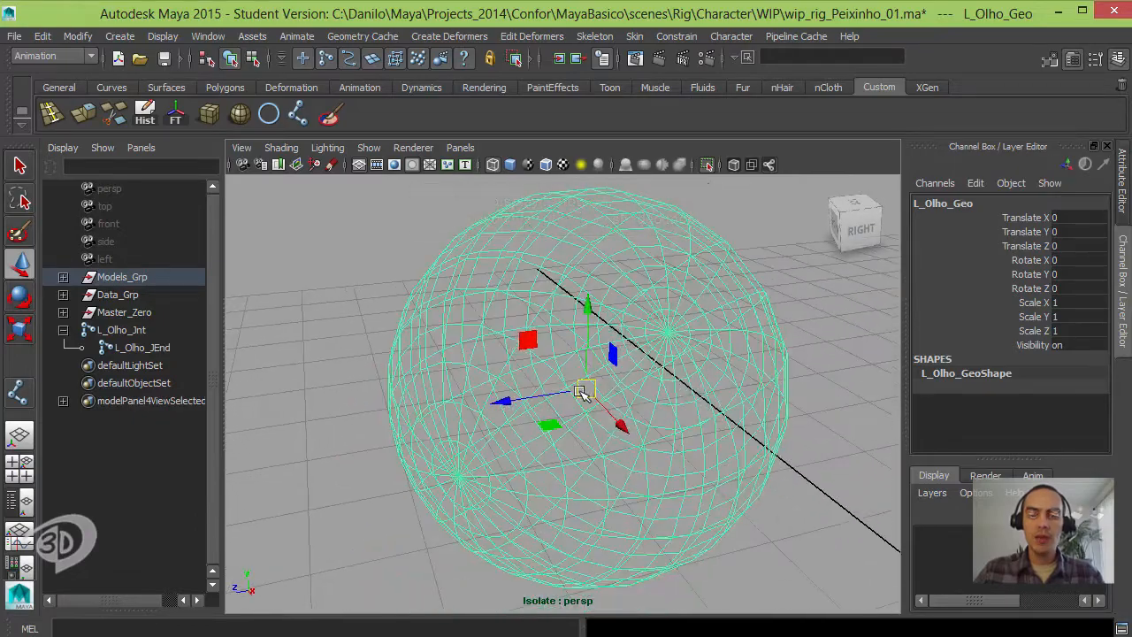
mouse_move(642, 328)
alt+mouse_down()
mouse_move(543, 336)
mouse_move(674, 323)
mouse_move(633, 336)
alt+mouse_up()
alt+right_drag(633, 336, 708, 319)
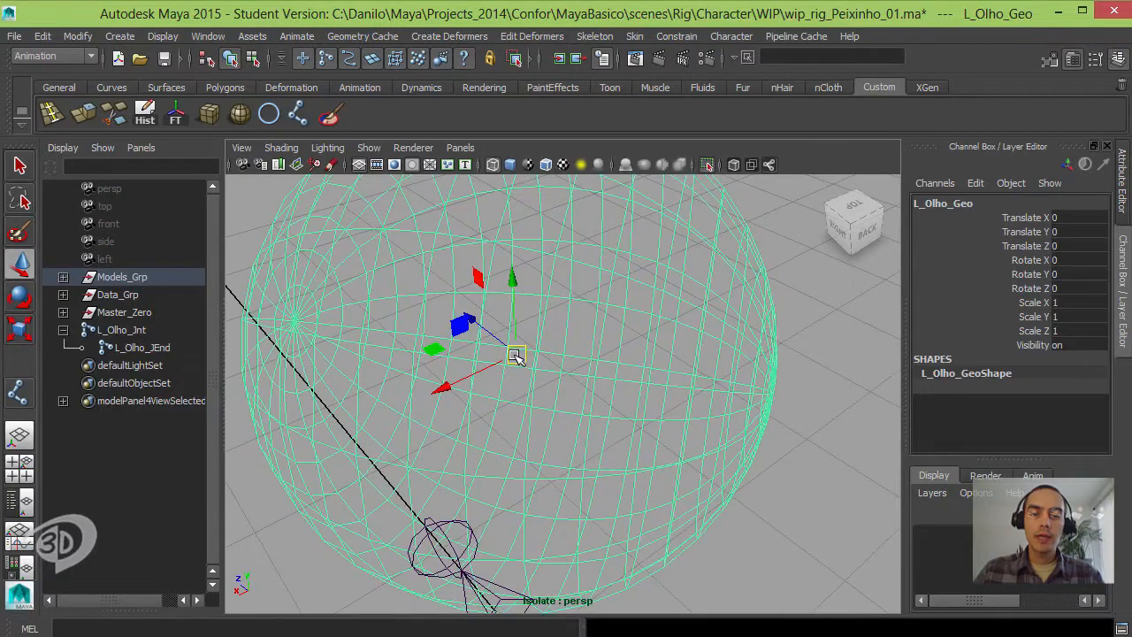
alt+drag(522, 357, 678, 366)
alt+right_drag(677, 366, 670, 343)
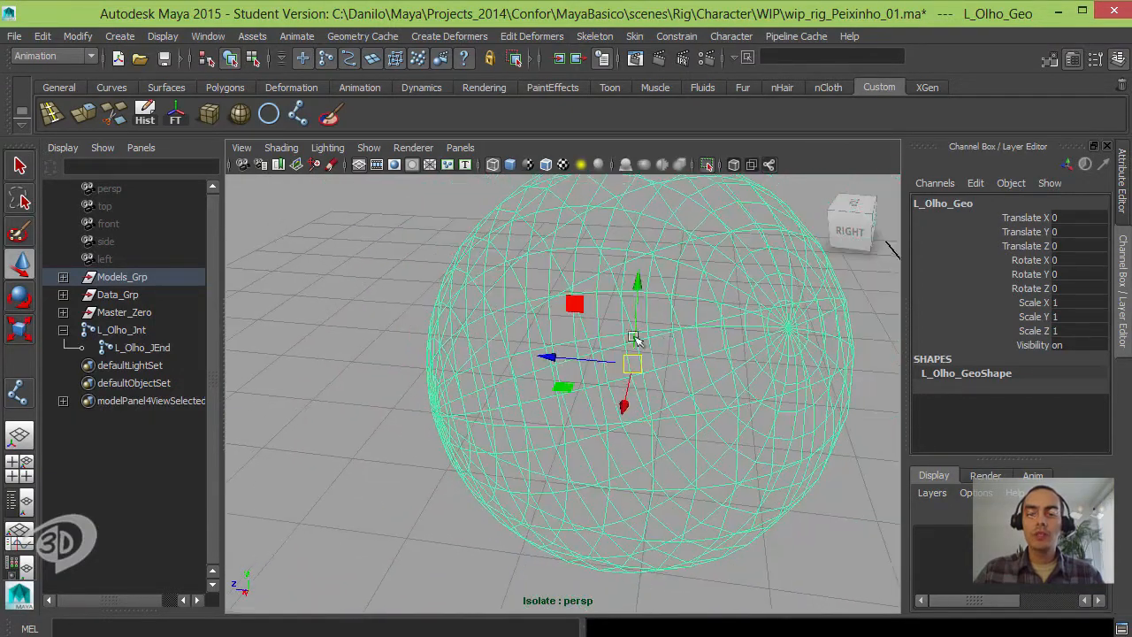
Step: Display the rotate pivot of the left eye geometry and view it up close
click(161, 37)
mouse_move(224, 199)
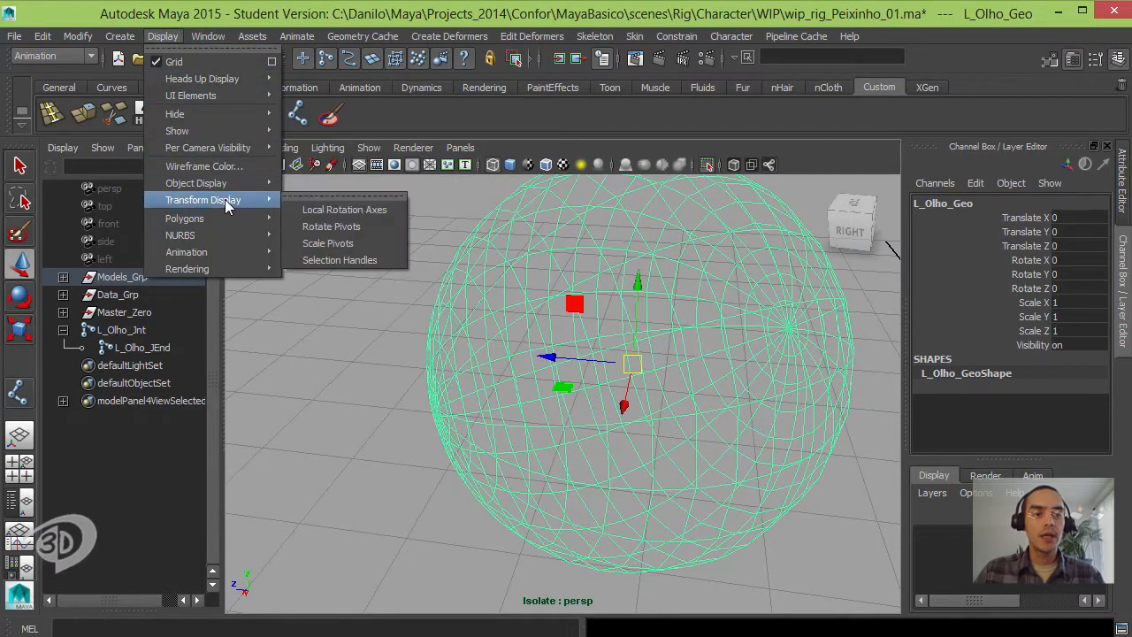
click(359, 226)
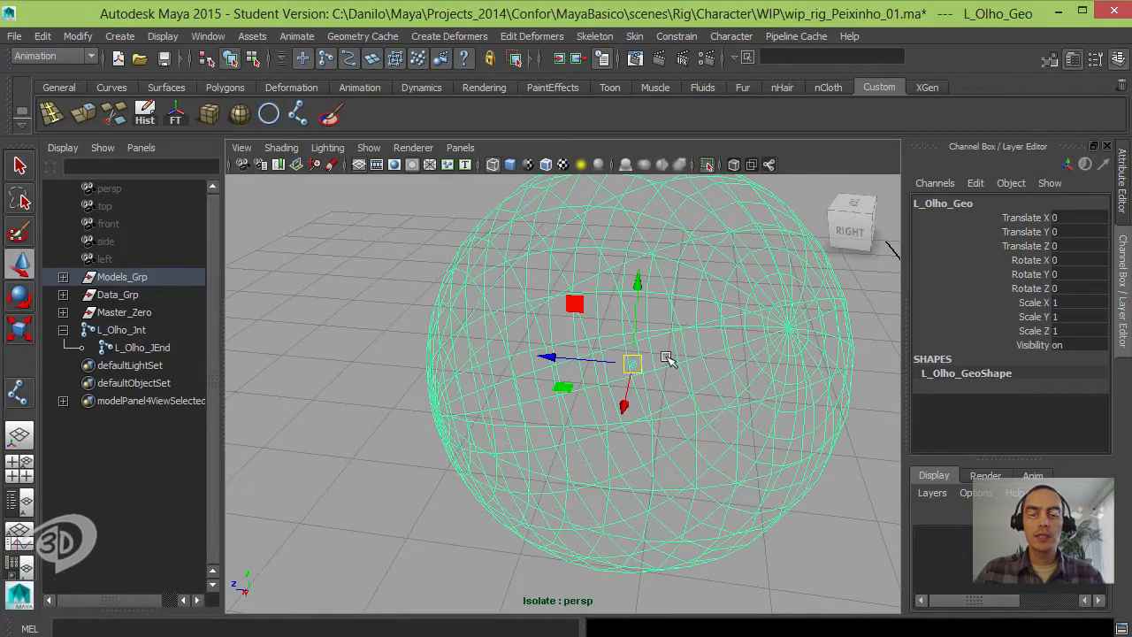
alt+middle_drag(652, 328, 610, 325)
alt+right_drag(610, 325, 813, 331)
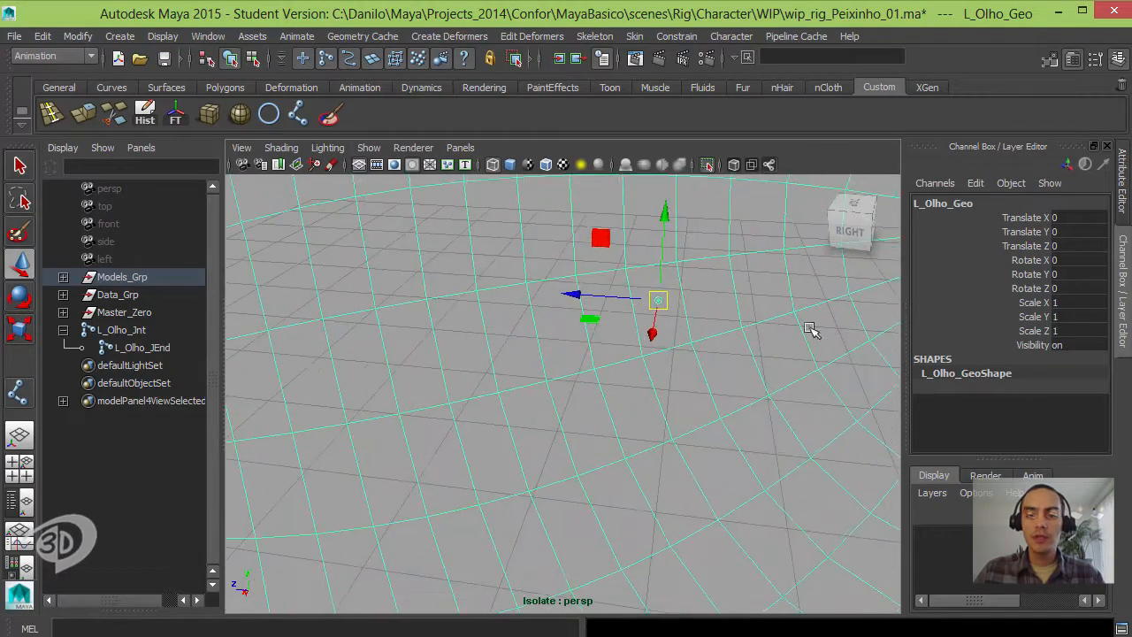
Step: Select the L_Olho_Jnt chain on the grid and move it roughly onto the left eye geometry
alt+drag(814, 331, 806, 328)
click(700, 349)
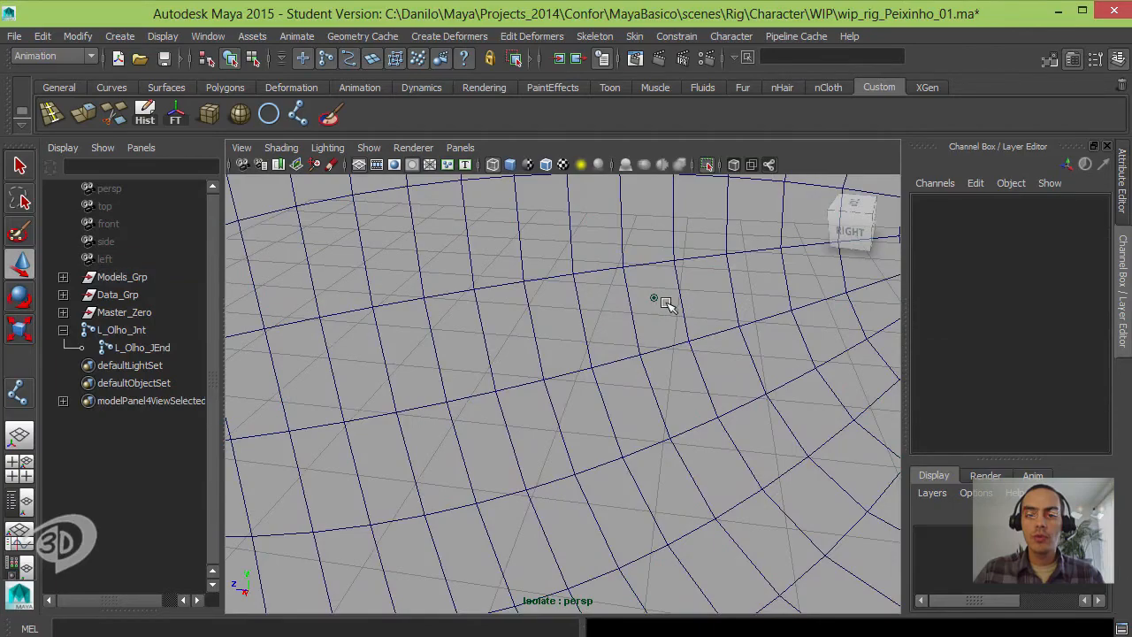
alt+right_drag(753, 339, 397, 244)
alt+drag(597, 340, 619, 295)
alt+right_drag(619, 296, 515, 402)
alt+middle_drag(515, 403, 536, 353)
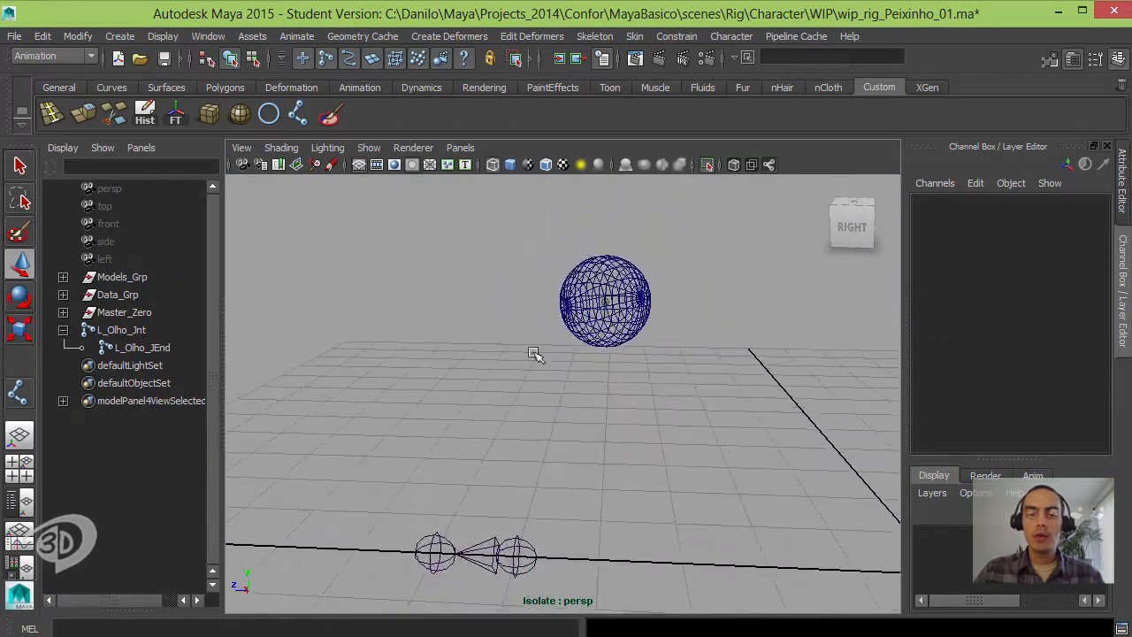
click(523, 539)
alt+drag(609, 406, 661, 424)
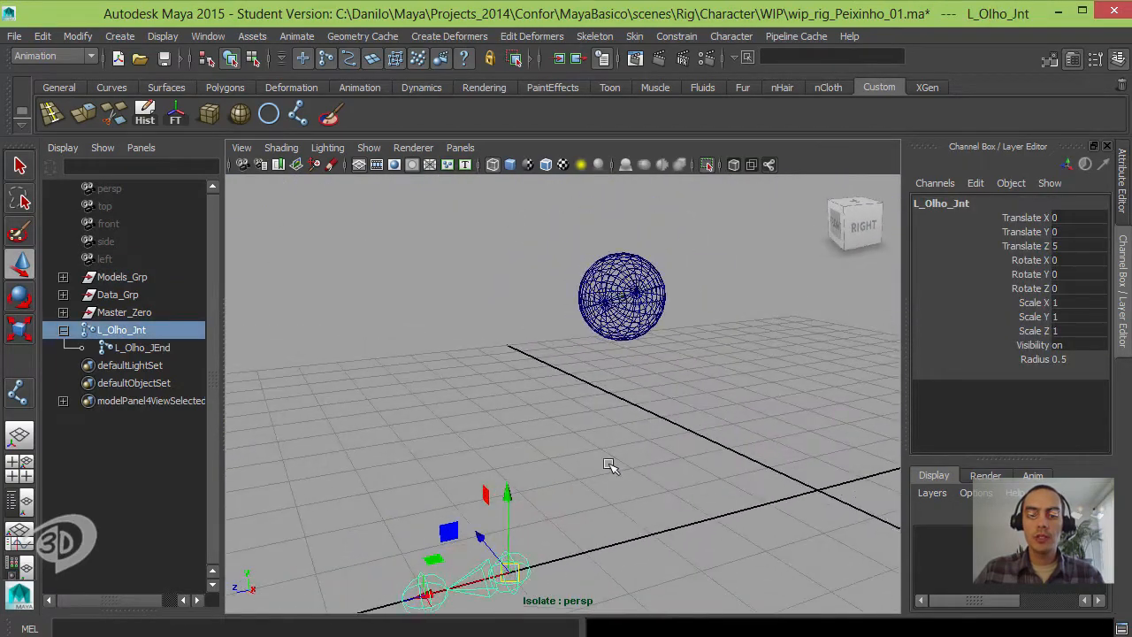
drag(512, 572, 618, 303)
Step: Place L_Olho_Jnt exactly on the left eye's displayed rotate pivot, at translate 0.652, 3.207, 3.969
alt+drag(702, 376, 735, 392)
alt+right_drag(539, 389, 690, 389)
alt+drag(707, 407, 680, 436)
alt+right_drag(621, 400, 752, 412)
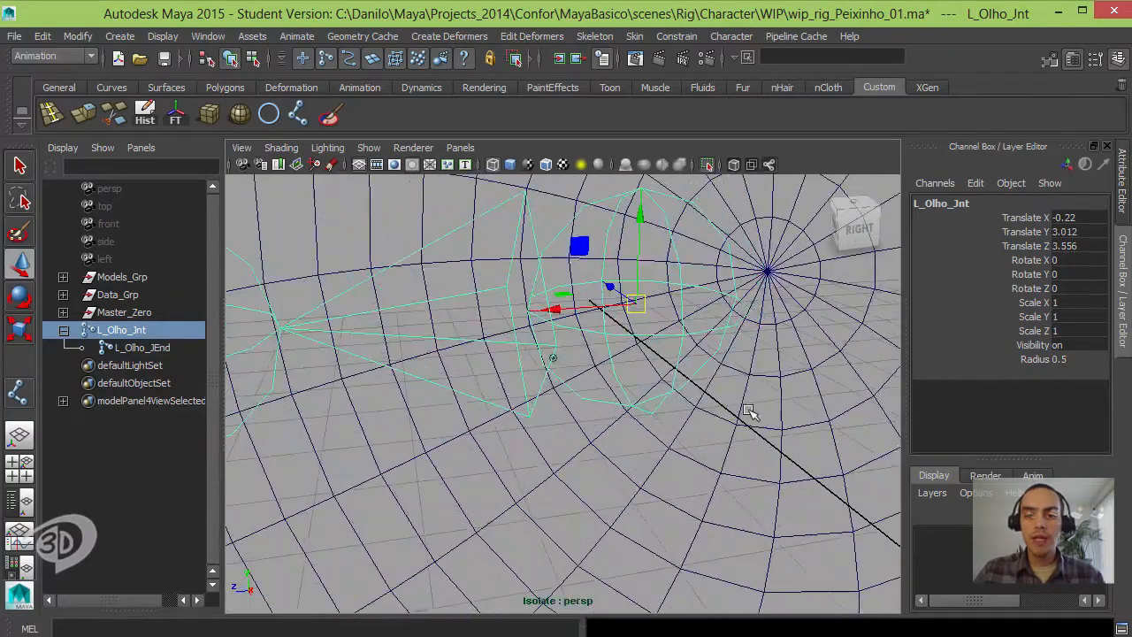
alt+drag(738, 414, 704, 408)
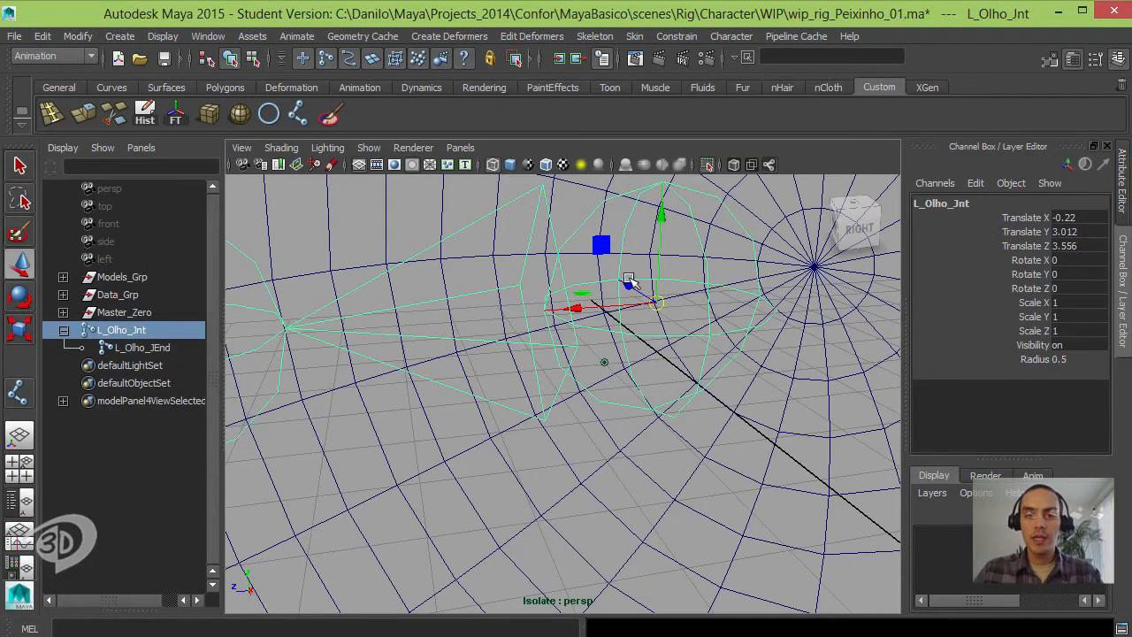
drag(656, 303, 601, 362)
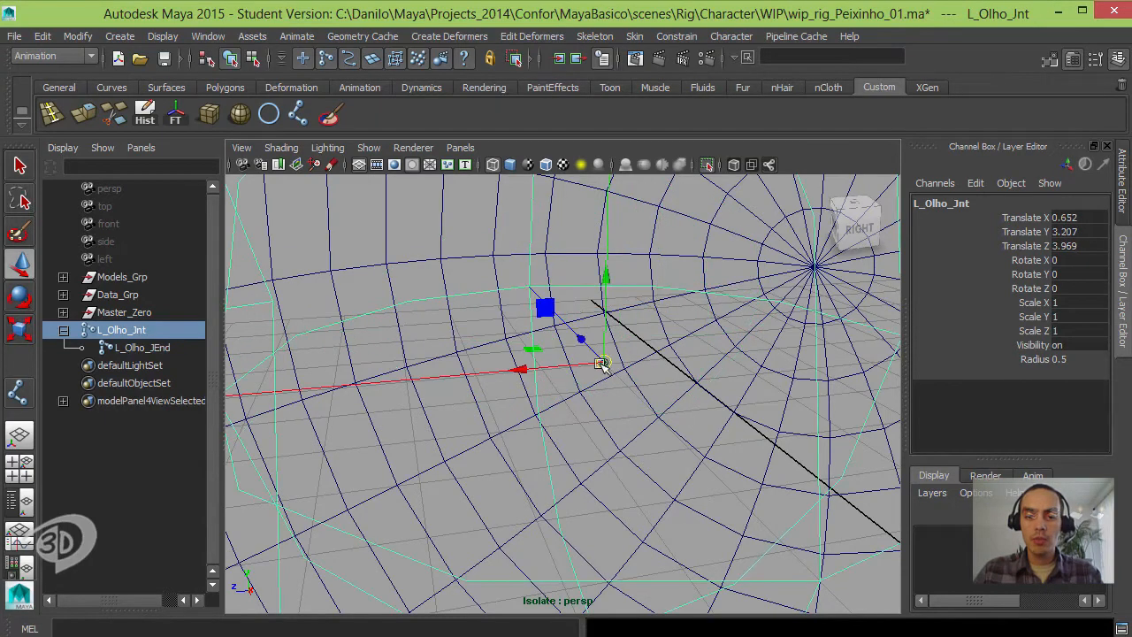
scroll(596, 336, down, 6)
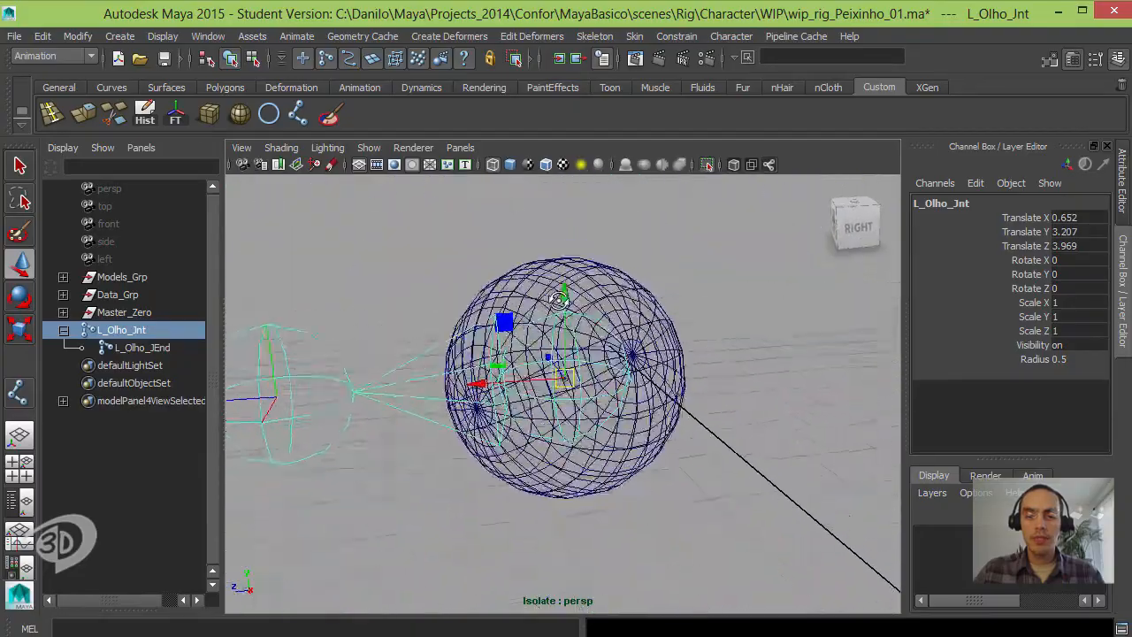
alt+drag(582, 303, 677, 278)
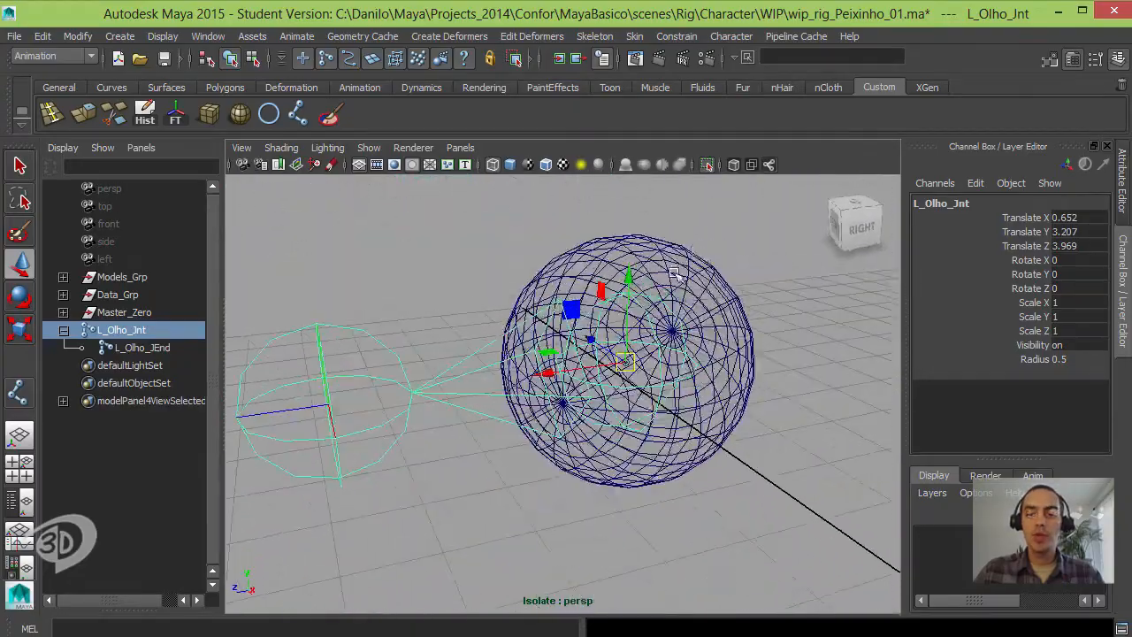
Step: Turn off the rotate pivot display of L_Olho_Geo and deselect it
click(678, 247)
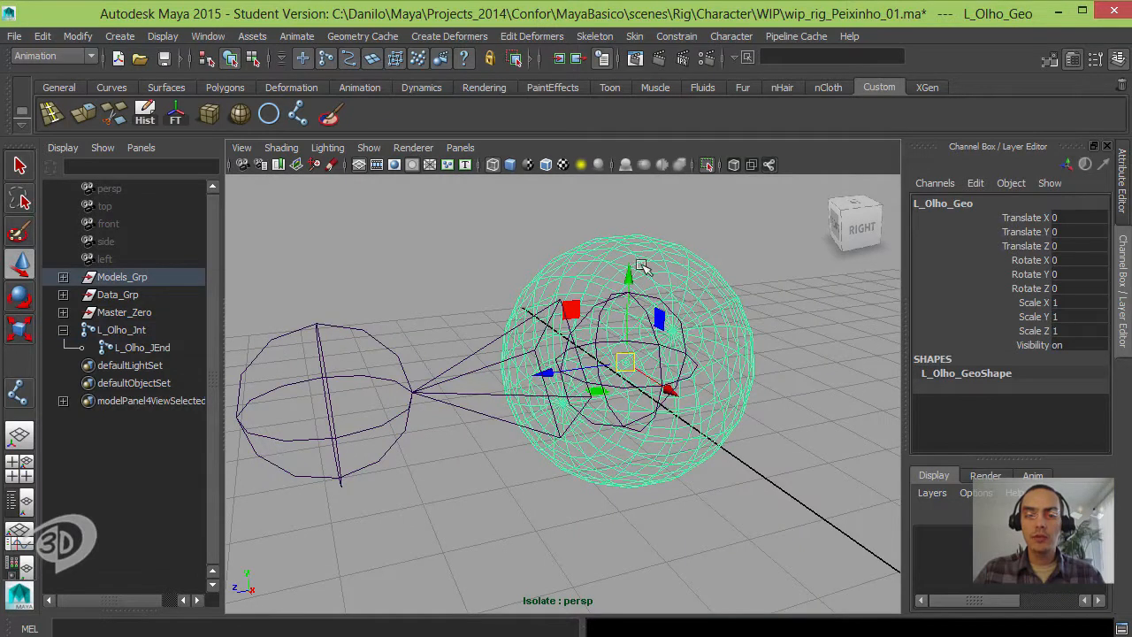
click(162, 36)
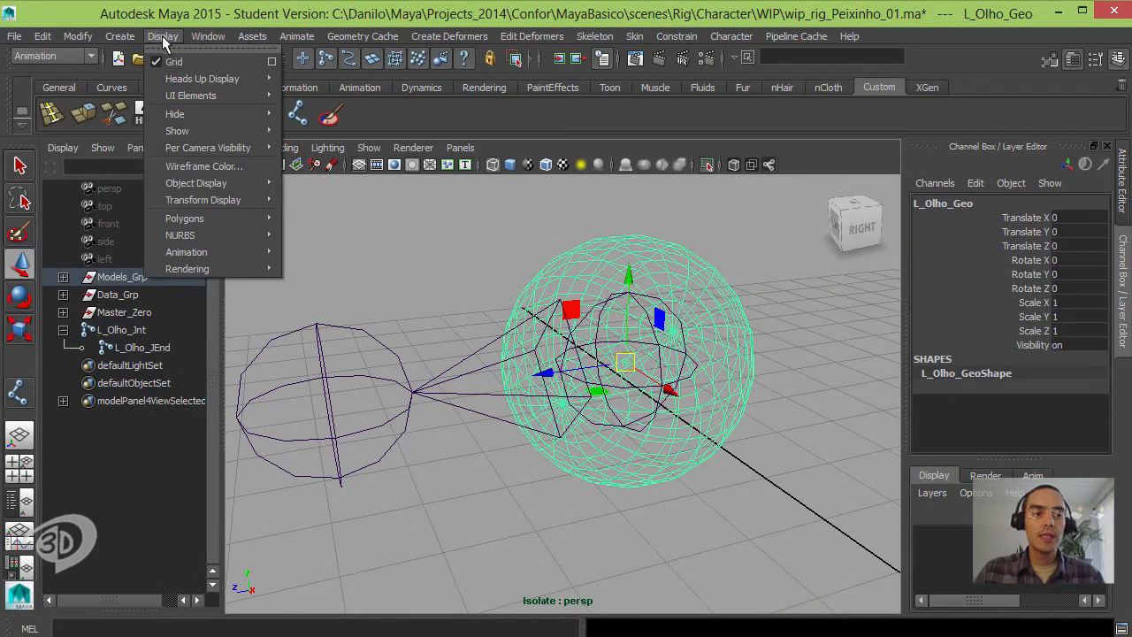
mouse_move(217, 205)
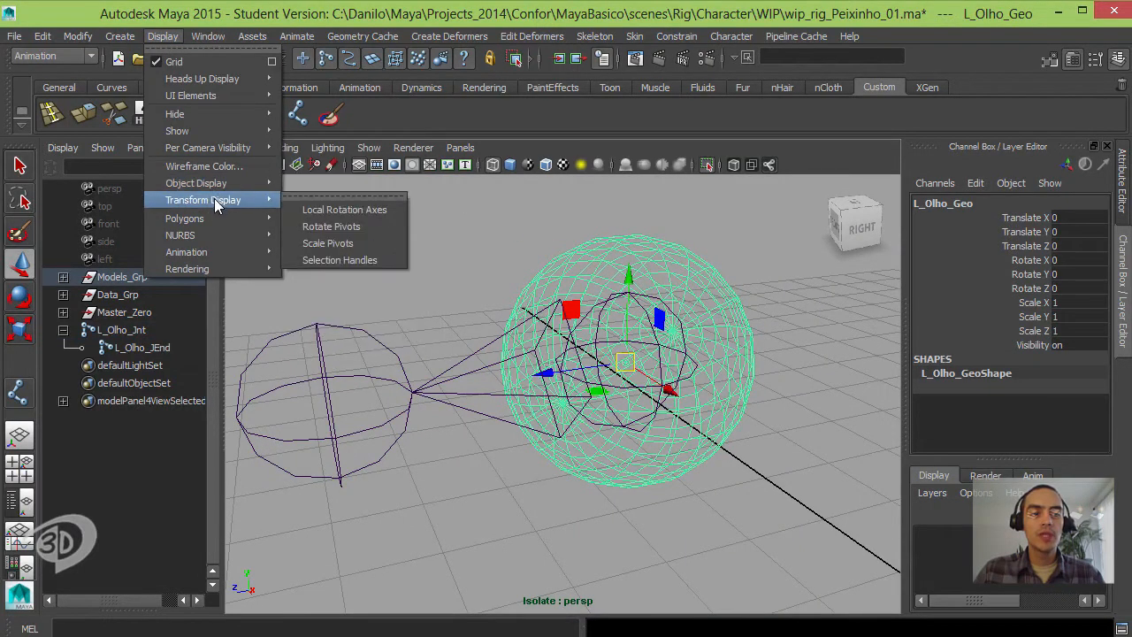
click(368, 231)
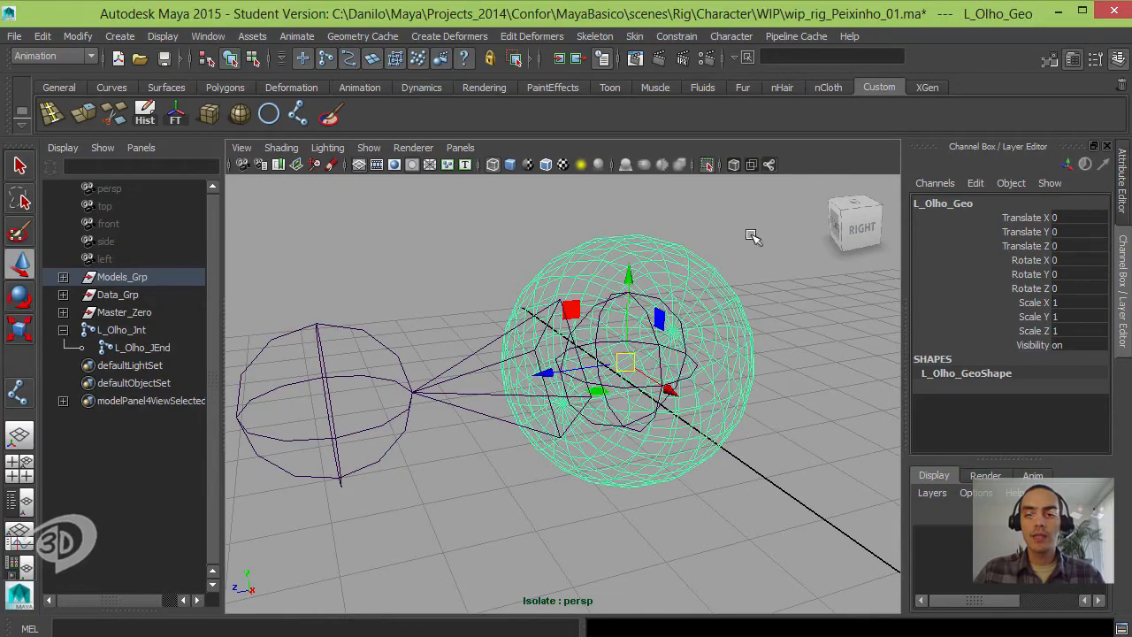
click(798, 228)
Step: Select the L_Olho_Jnt chain and turn off the isolation to bring back the whole fish rig
alt+drag(696, 296, 771, 281)
alt+right_drag(771, 281, 628, 285)
alt+drag(688, 318, 646, 348)
alt+drag(698, 320, 500, 362)
drag(500, 451, 492, 441)
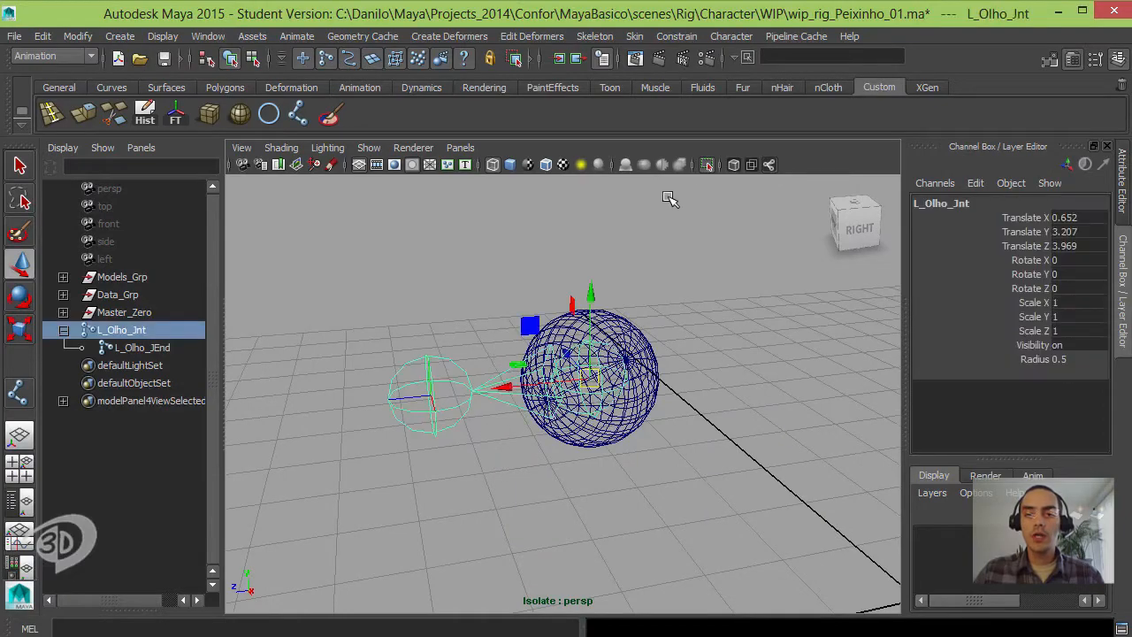
click(707, 165)
Step: Parent L_Olho_Jnt under Head_Jnt, reveal it in the hierarchy and check how it connects to the head joint
alt+drag(684, 293, 623, 358)
click(621, 415)
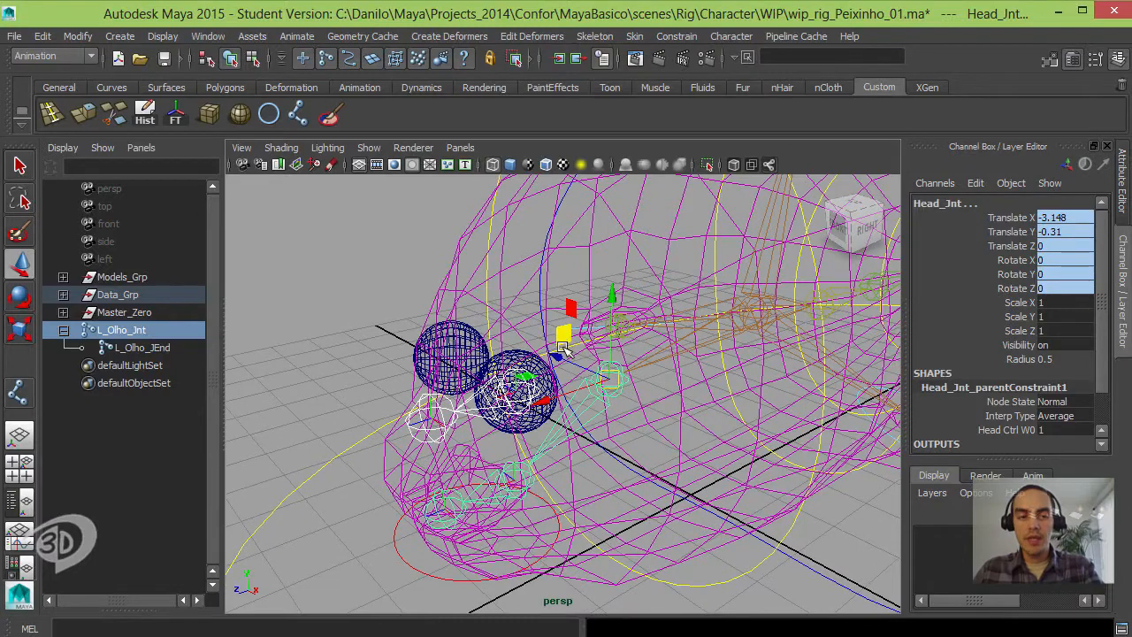
key(p)
key(f)
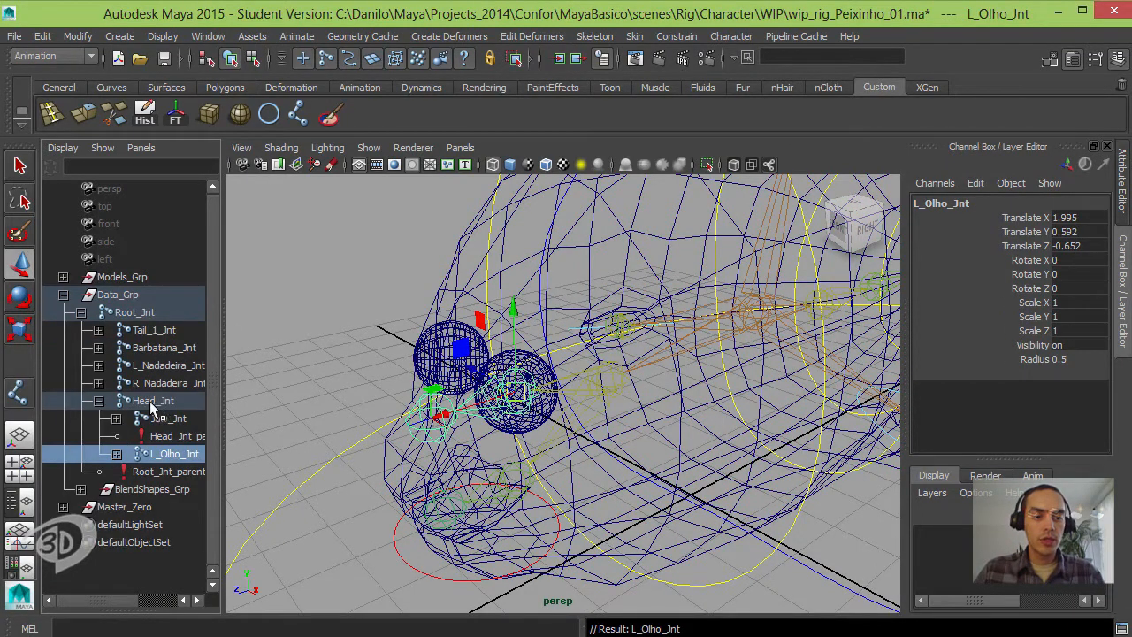
alt+drag(433, 376, 363, 300)
click(419, 333)
click(541, 382)
mouse_move(541, 382)
alt+mouse_down()
mouse_move(557, 369)
mouse_move(559, 386)
alt+mouse_up()
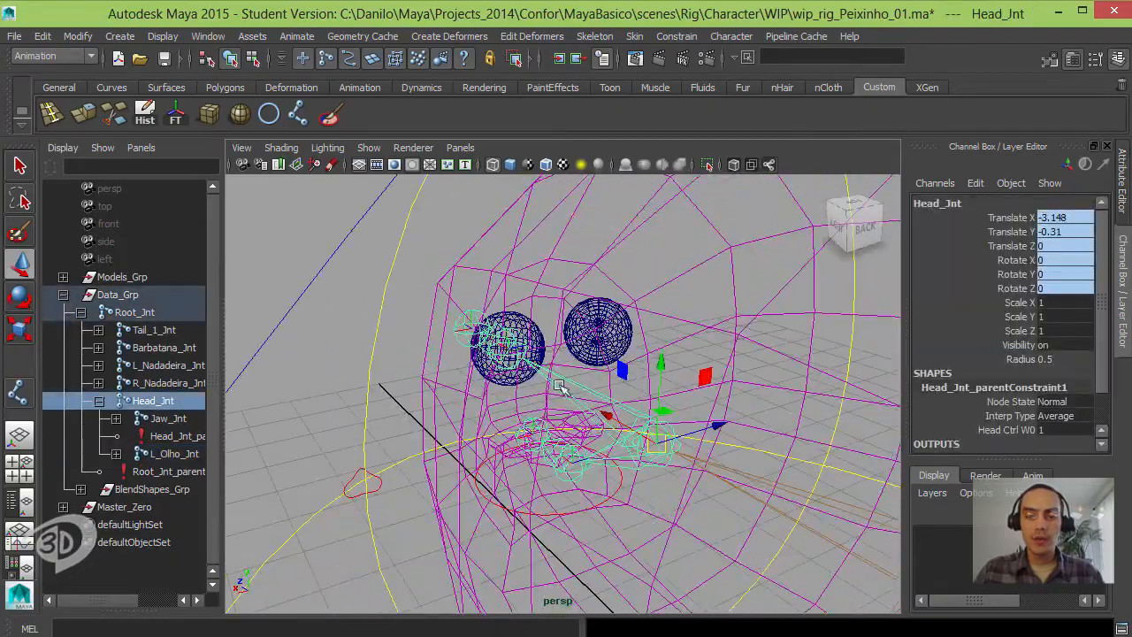
alt+drag(637, 427, 386, 245)
click(386, 244)
Step: Mirror the L_Olho_Jnt chain across YZ with the Behavior function, replacing the name prefix L_ with R_
alt+drag(532, 336, 439, 357)
click(474, 380)
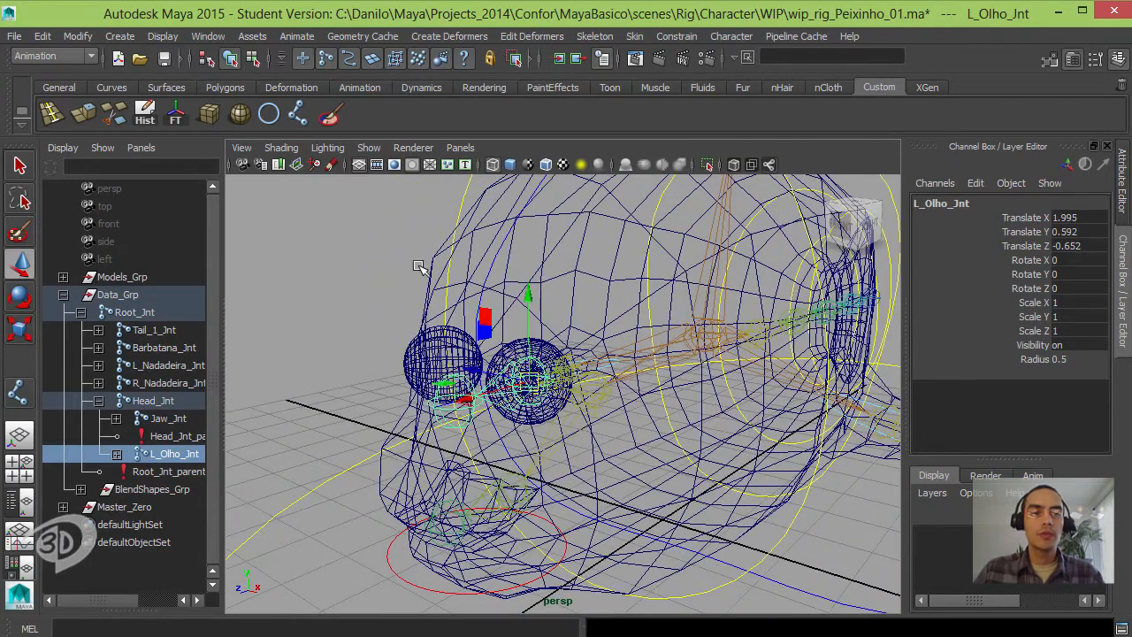
click(592, 36)
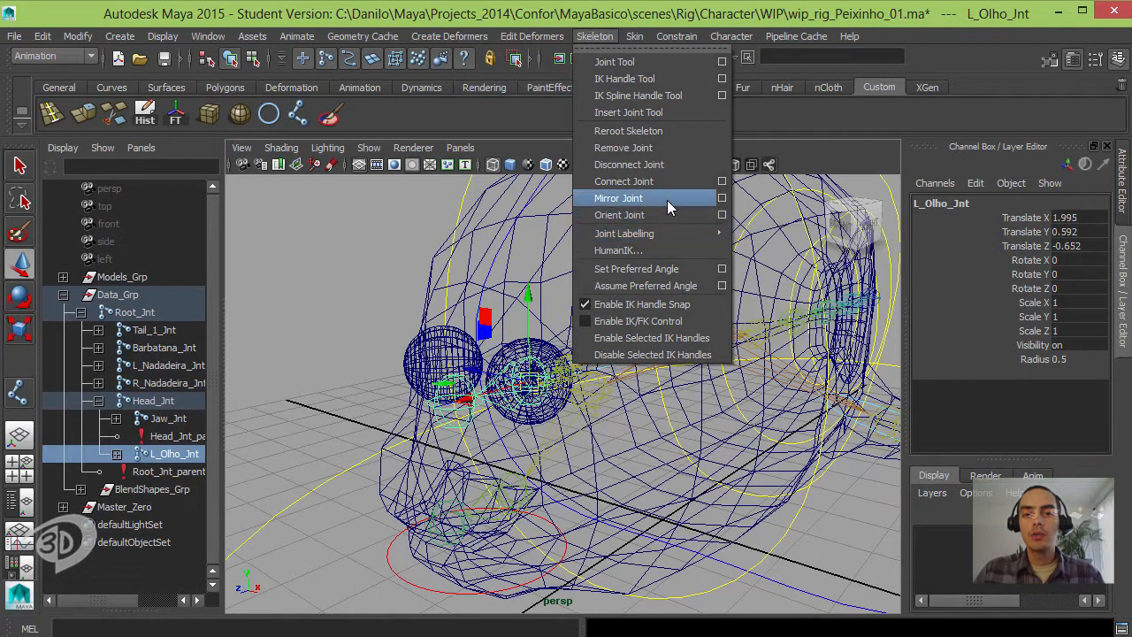
click(721, 198)
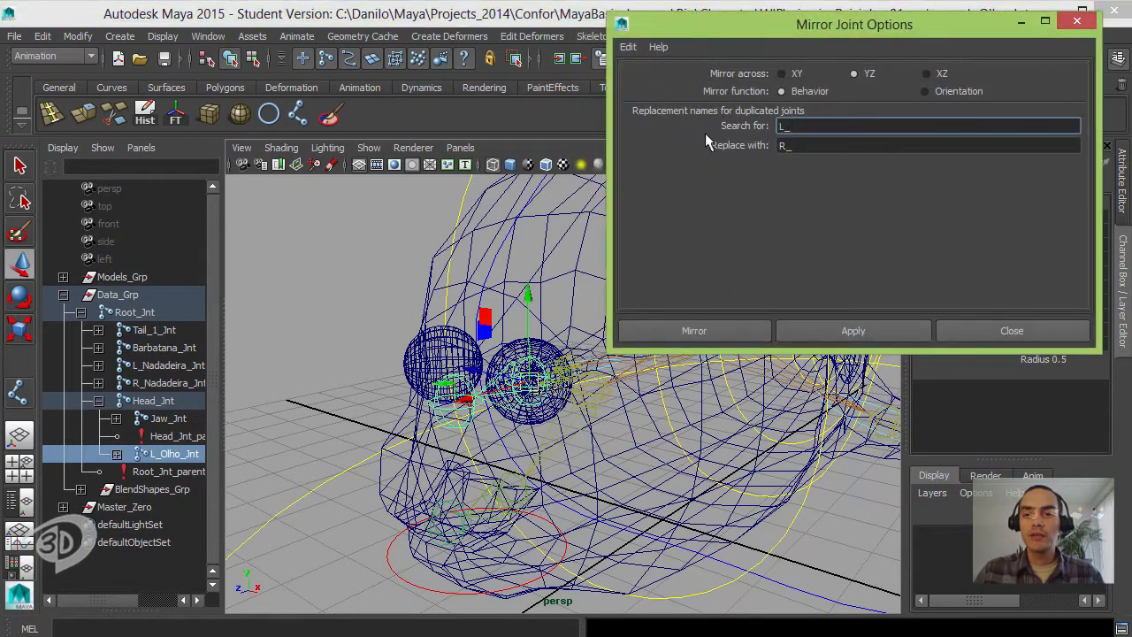
click(804, 147)
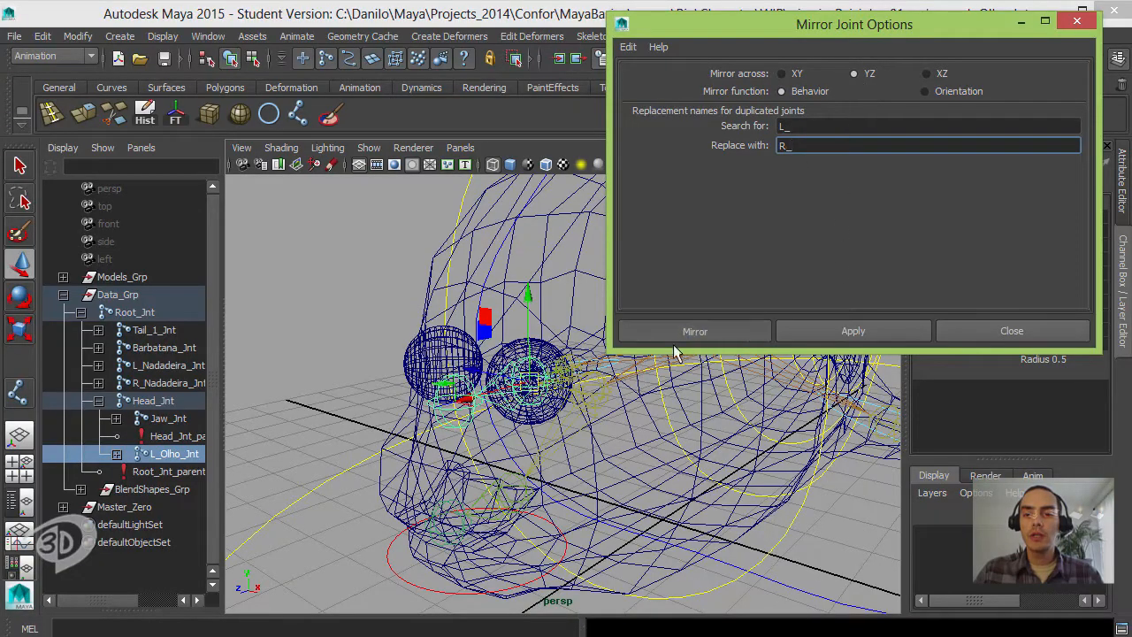
click(691, 332)
Step: Smooth bind L_Olho_Geo to L_Olho_Jnt using selected joints, closest distance, classic linear skinning and 5 max influences
alt+drag(608, 290, 443, 273)
click(444, 274)
alt+drag(517, 274, 591, 389)
click(478, 359)
click(604, 386)
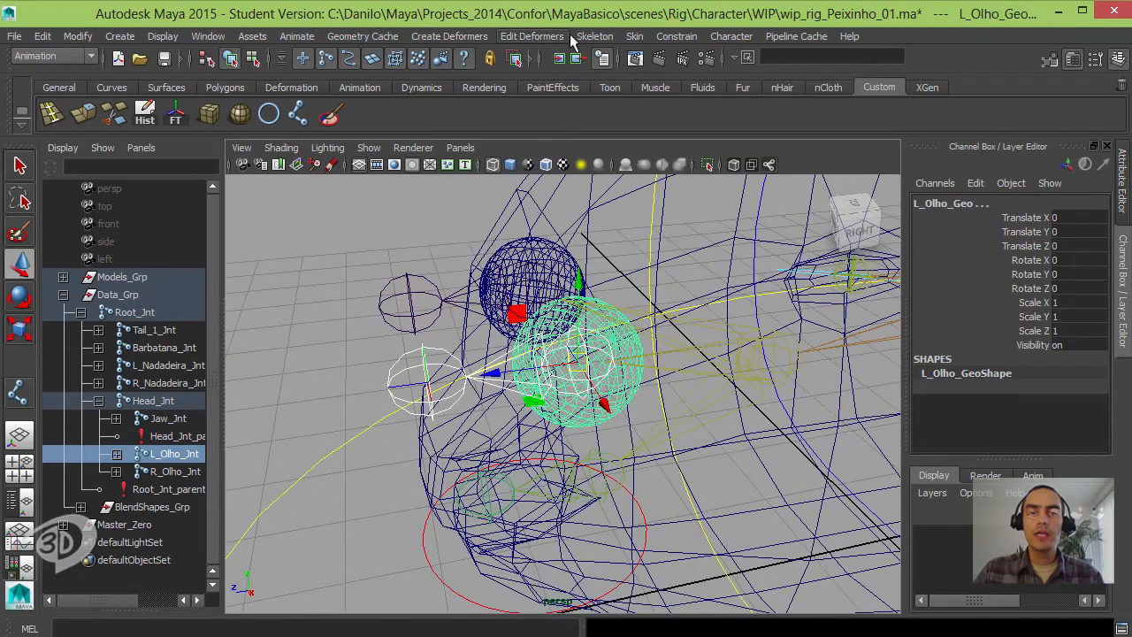
click(601, 36)
mouse_move(633, 41)
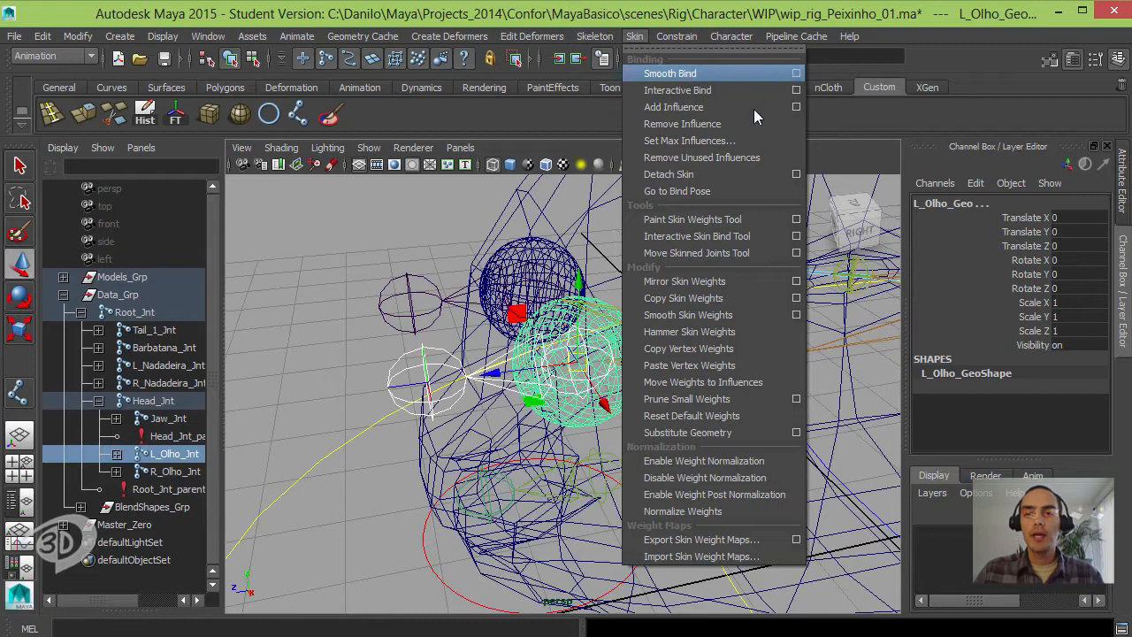
click(795, 73)
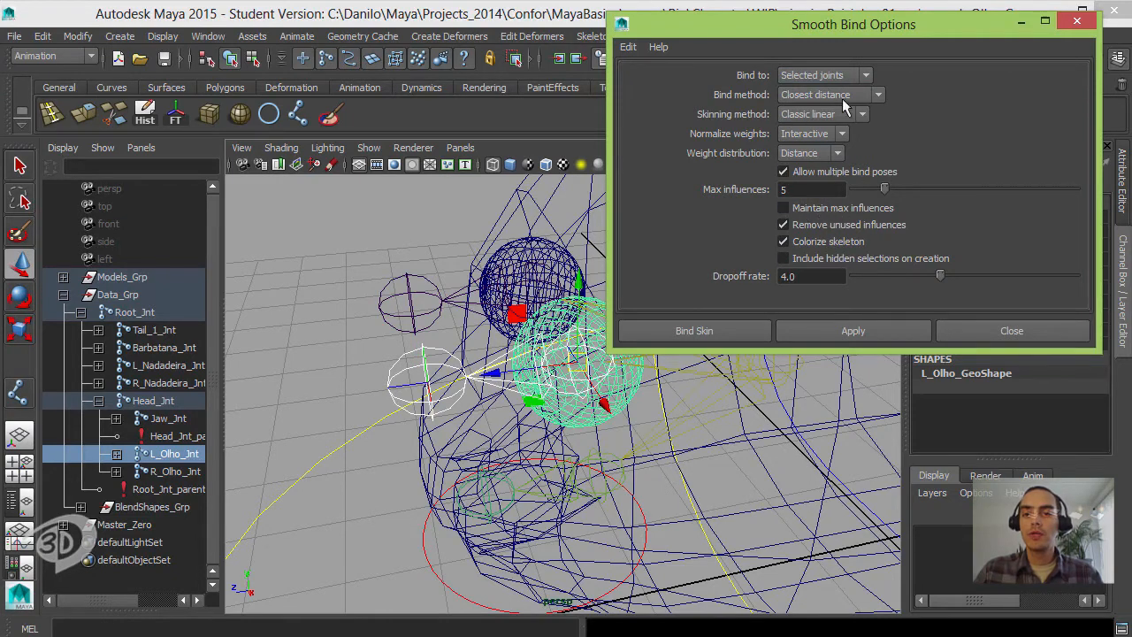
click(722, 324)
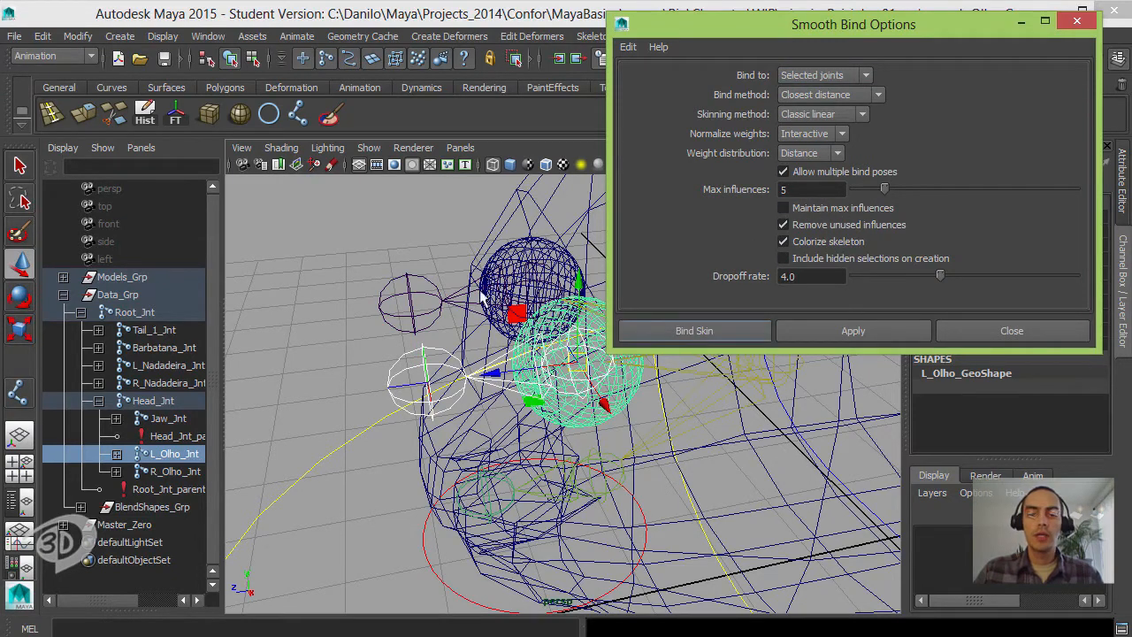
Step: Bind R_Olho_Geo to R_Olho_Jnt with the same smooth bind settings and clear the selection
alt+drag(535, 301, 451, 298)
click(504, 262)
click(526, 240)
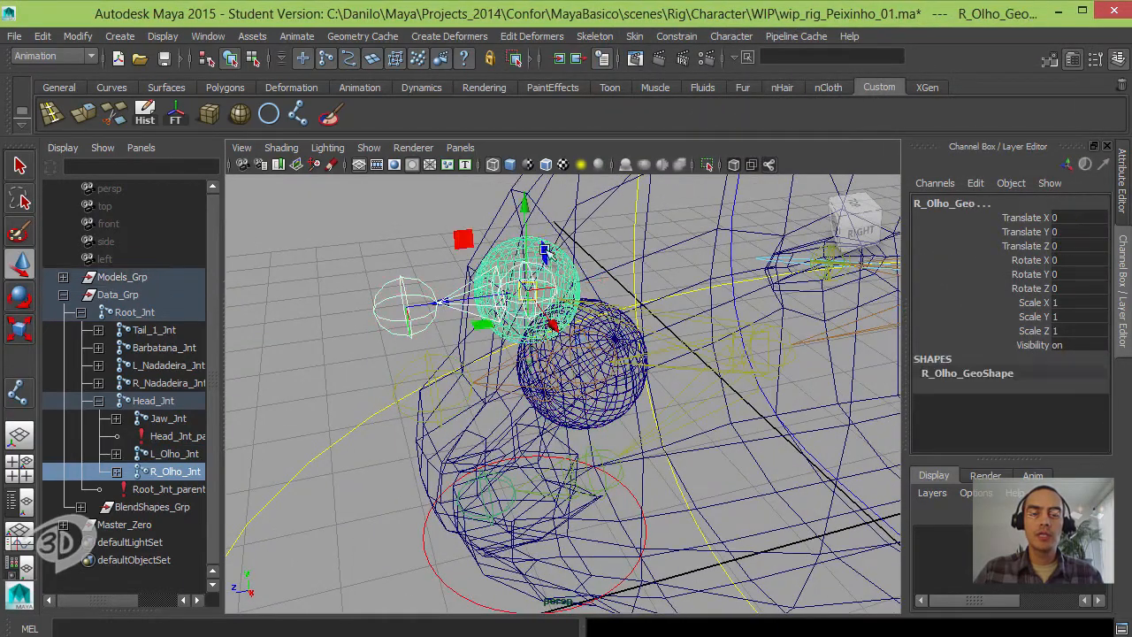
alt+drag(579, 242, 568, 241)
key(g)
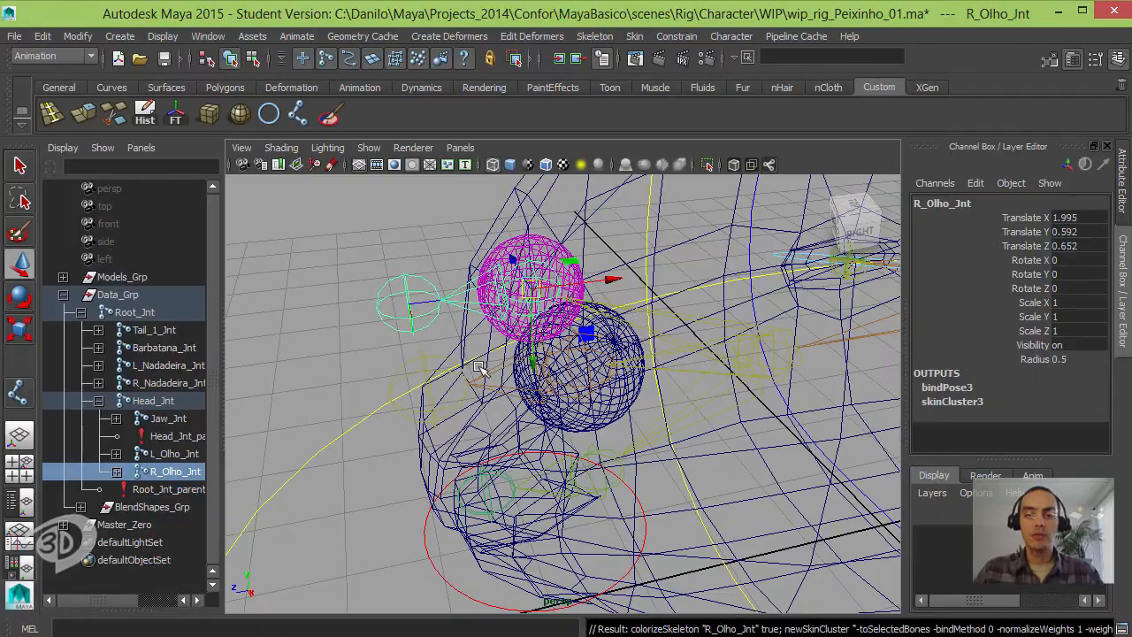
alt+drag(526, 344, 568, 302)
click(387, 271)
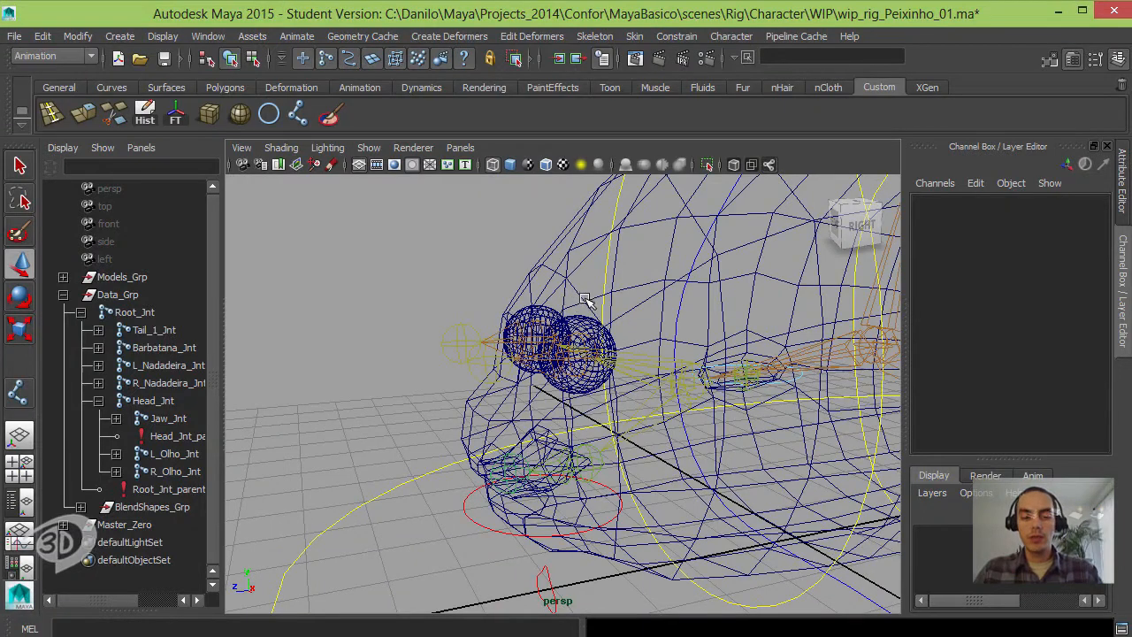
Step: Show the fish shaded, rotate Head_Ctrl to test whether the eyes follow the head, and undo the rotation
key(5)
alt+drag(654, 325, 653, 262)
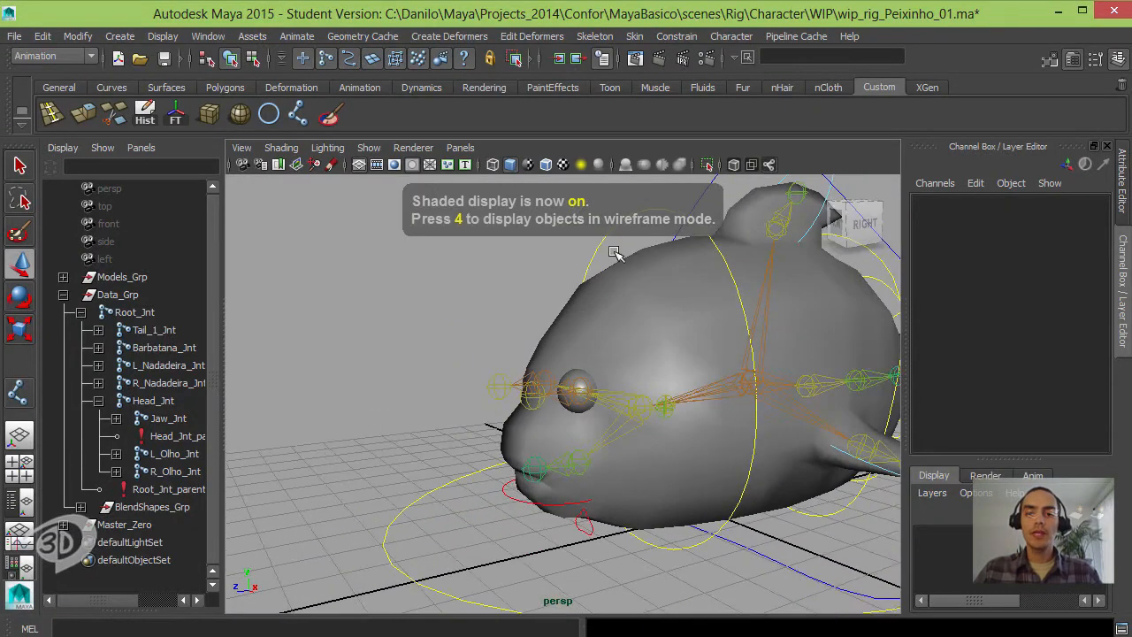
click(584, 290)
alt+drag(586, 292, 578, 334)
key(e)
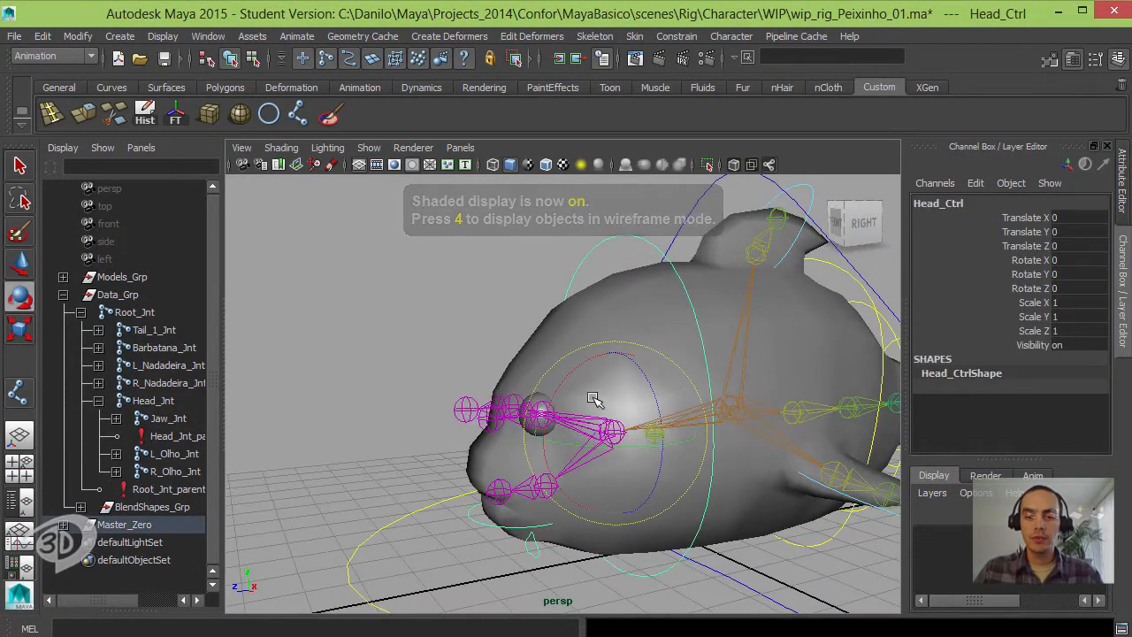
drag(592, 399, 648, 435)
key(ctrl+z)
key(ctrl+z)
key(ctrl+z)
key(ctrl+z)
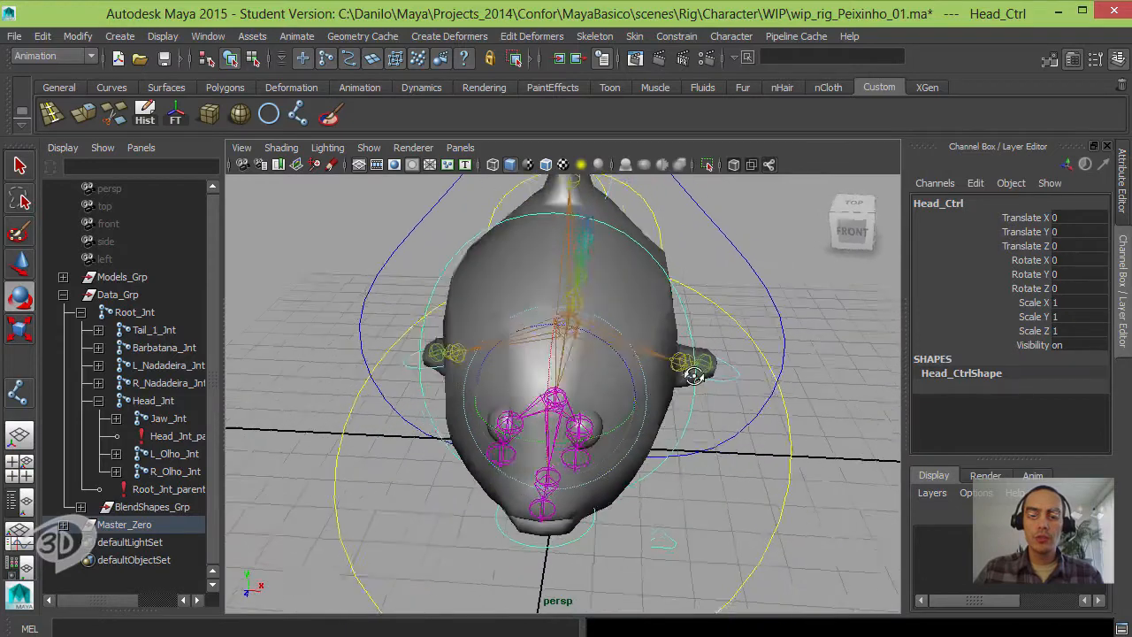
Step: Select L_Olho_Jnt, rotate it to test the left eye's movement, and undo the rotation
click(697, 475)
alt+drag(697, 475, 695, 447)
alt+right_drag(695, 448, 710, 449)
click(576, 455)
drag(630, 476, 550, 164)
key(ctrl+z)
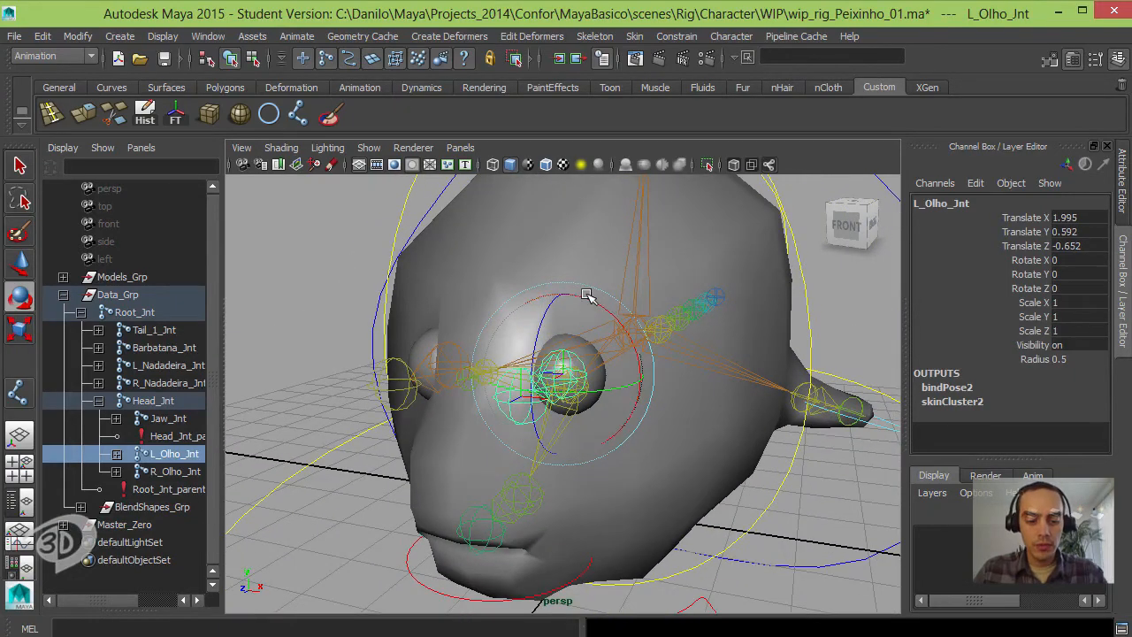
Step: Display the fish with its textures and retest the left eye joint's rotation, undoing it
key(6)
mouse_move(579, 303)
alt+mouse_down()
mouse_move(612, 392)
mouse_move(561, 343)
alt+mouse_up()
key(ctrl+z)
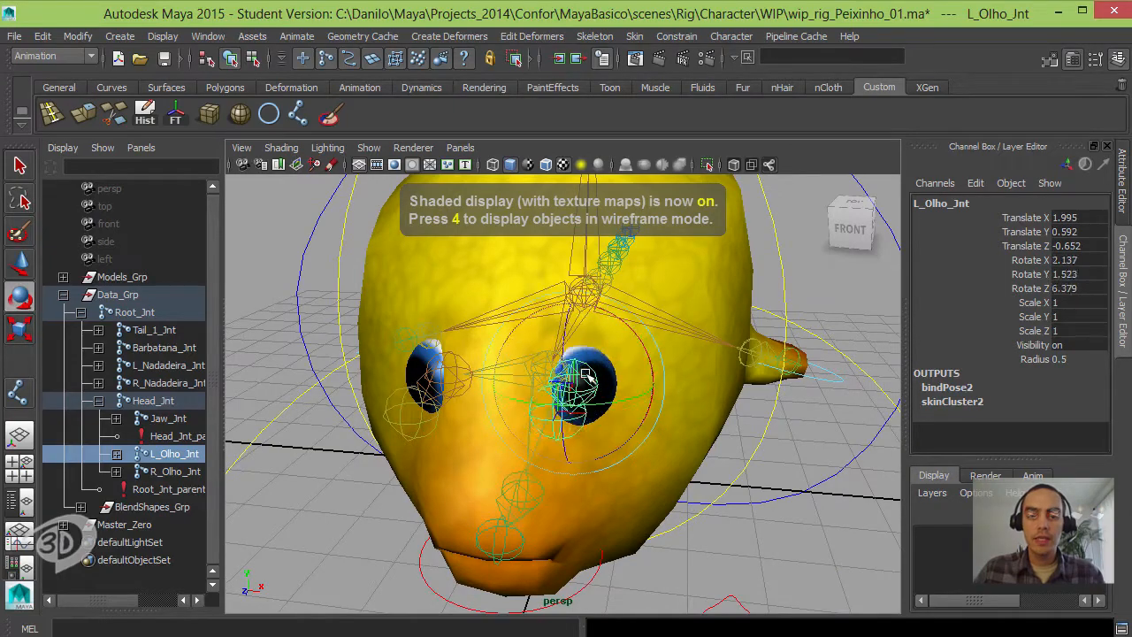
Step: Test the right eye by rotating R_Olho_Jnt, undo the rotations and clear the selection
alt+drag(600, 389, 645, 384)
click(426, 317)
click(434, 366)
drag(463, 382, 591, 378)
key(ctrl+z)
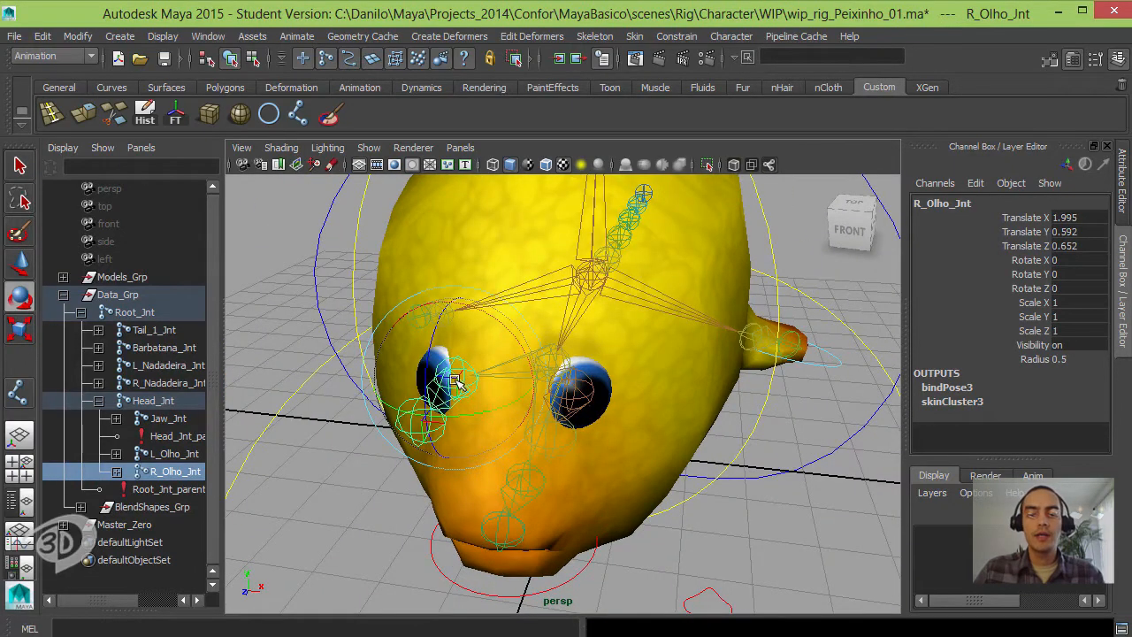
drag(457, 380, 467, 396)
key(ctrl+z)
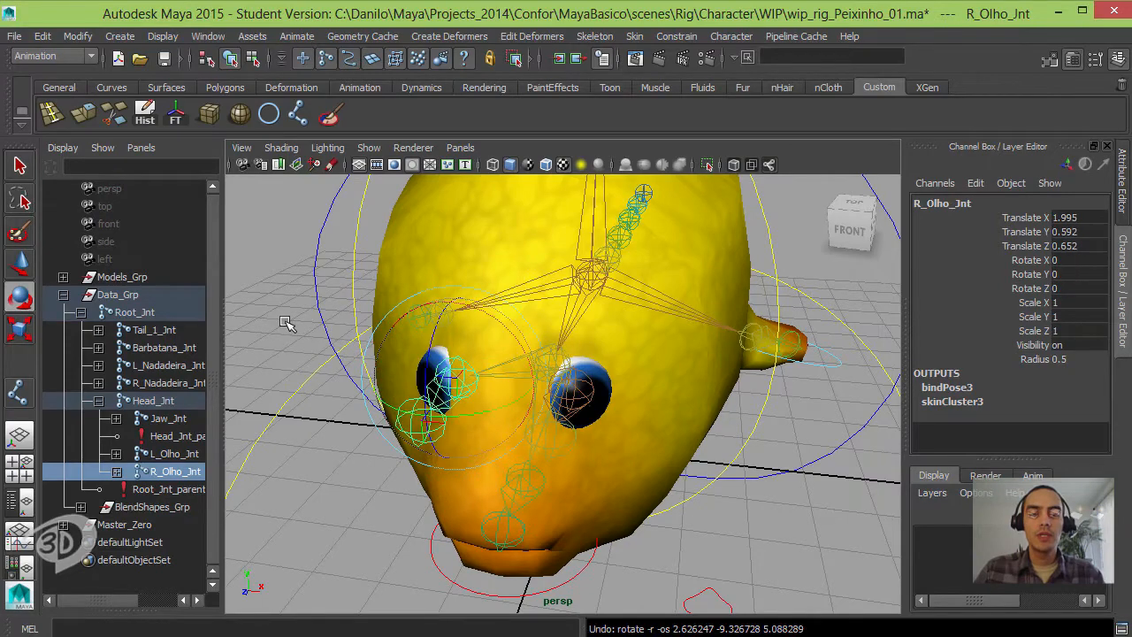
click(285, 323)
alt+drag(285, 323, 541, 395)
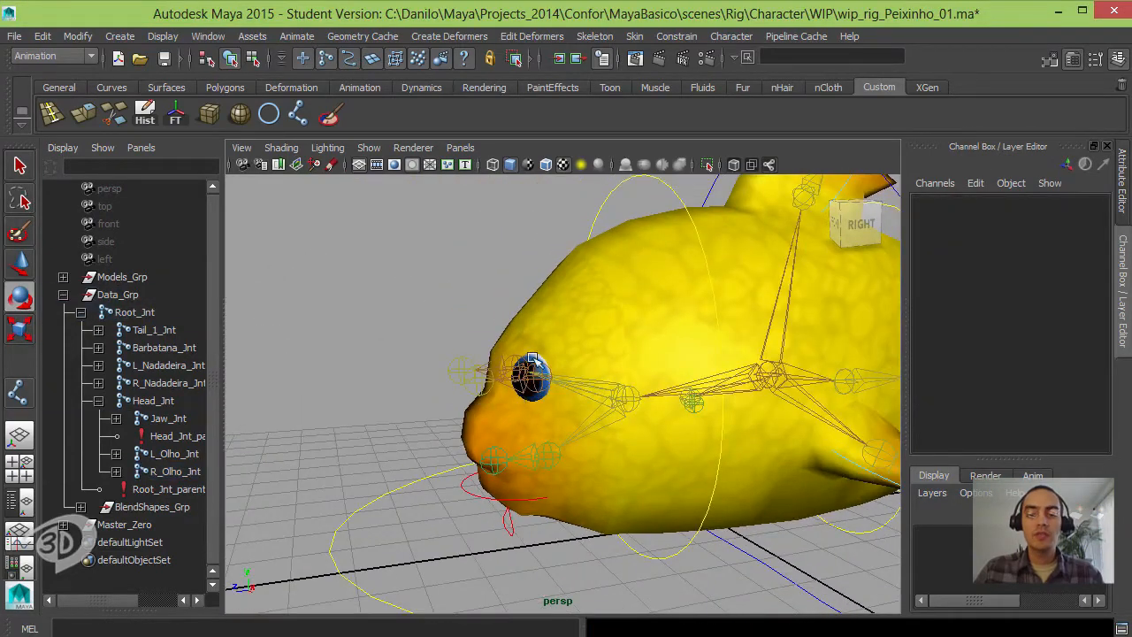
Step: Create a NURBS circle for the eye control and name it Olhos_Ctrl
alt+right_drag(520, 378, 403, 354)
alt+drag(402, 354, 466, 348)
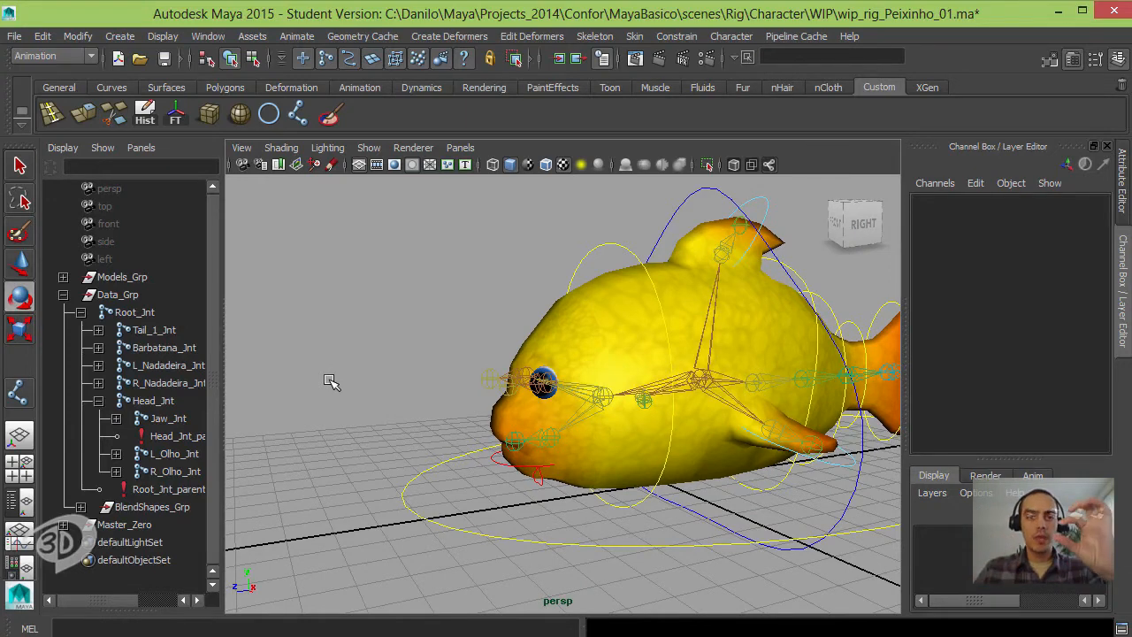
alt+drag(458, 370, 562, 378)
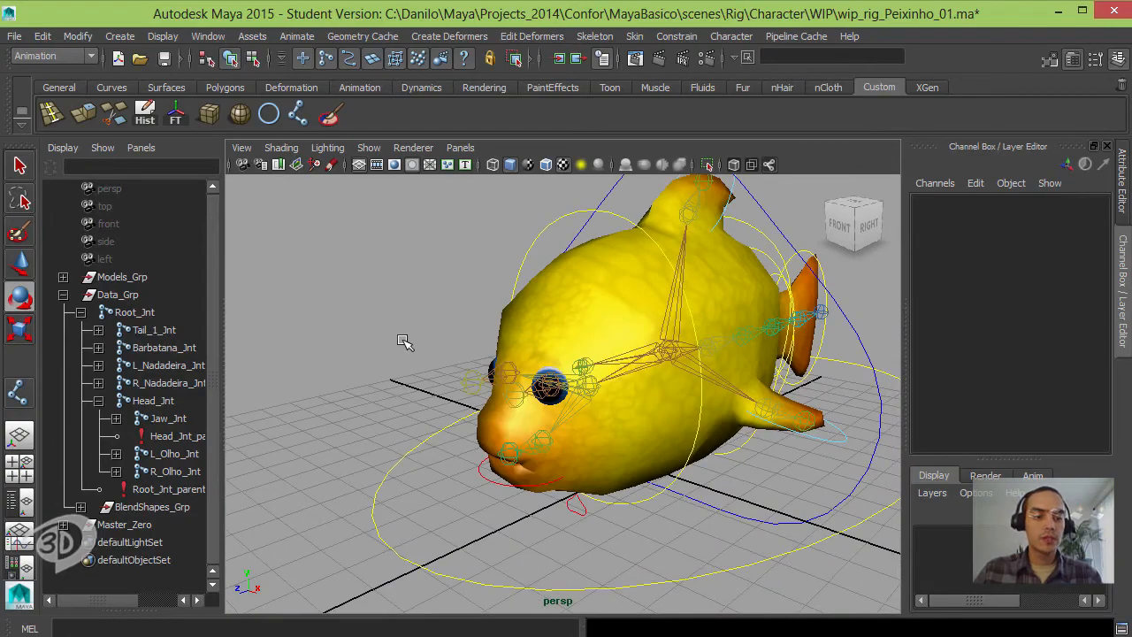
click(269, 115)
alt+drag(532, 343, 568, 336)
alt+right_drag(568, 337, 537, 328)
alt+drag(537, 328, 637, 323)
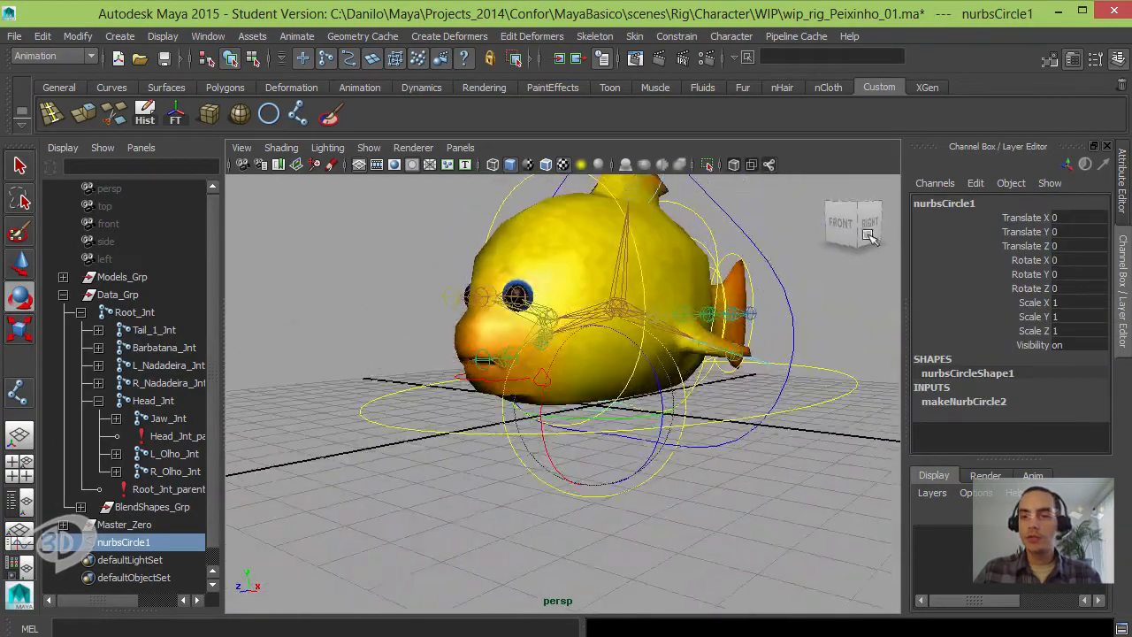
double_click(940, 203)
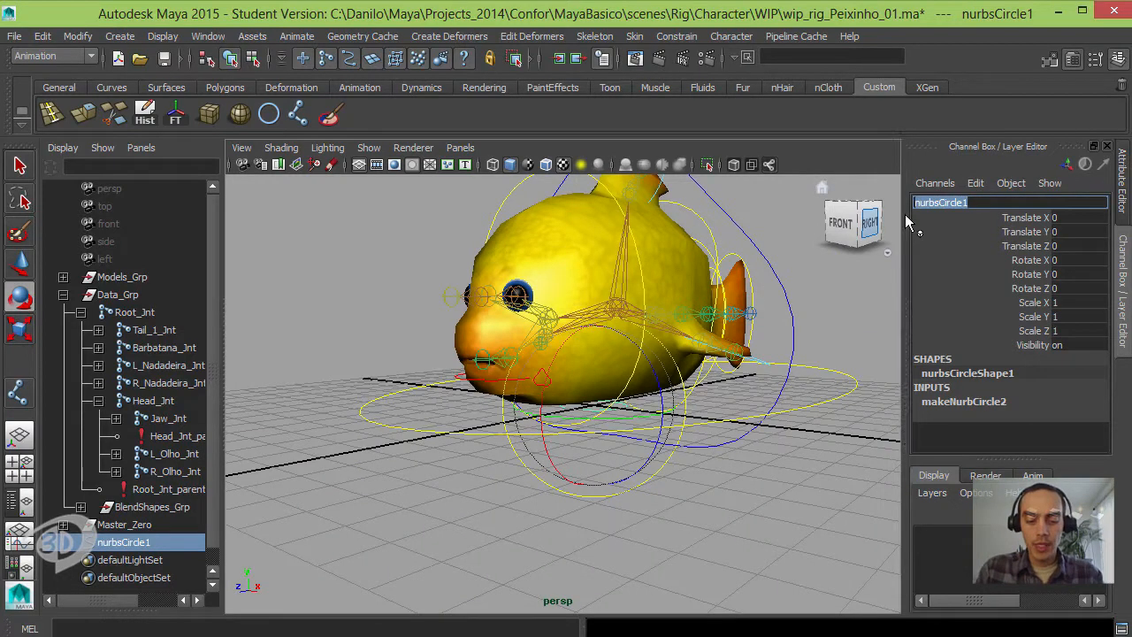
text(Olhos_Ctr)
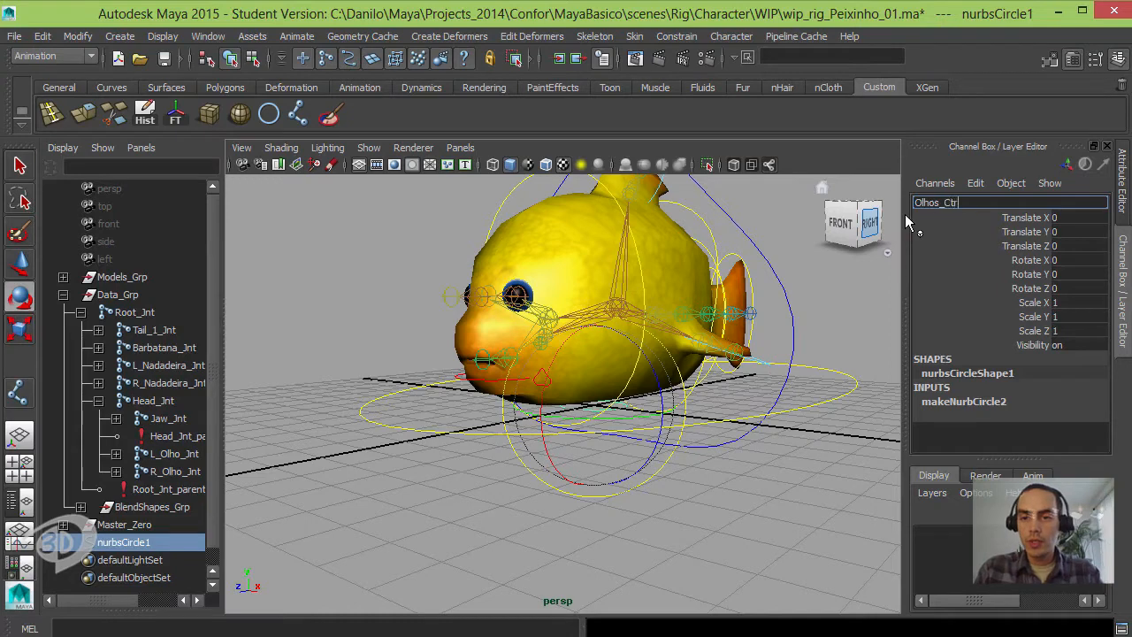
text(l)
key(Return)
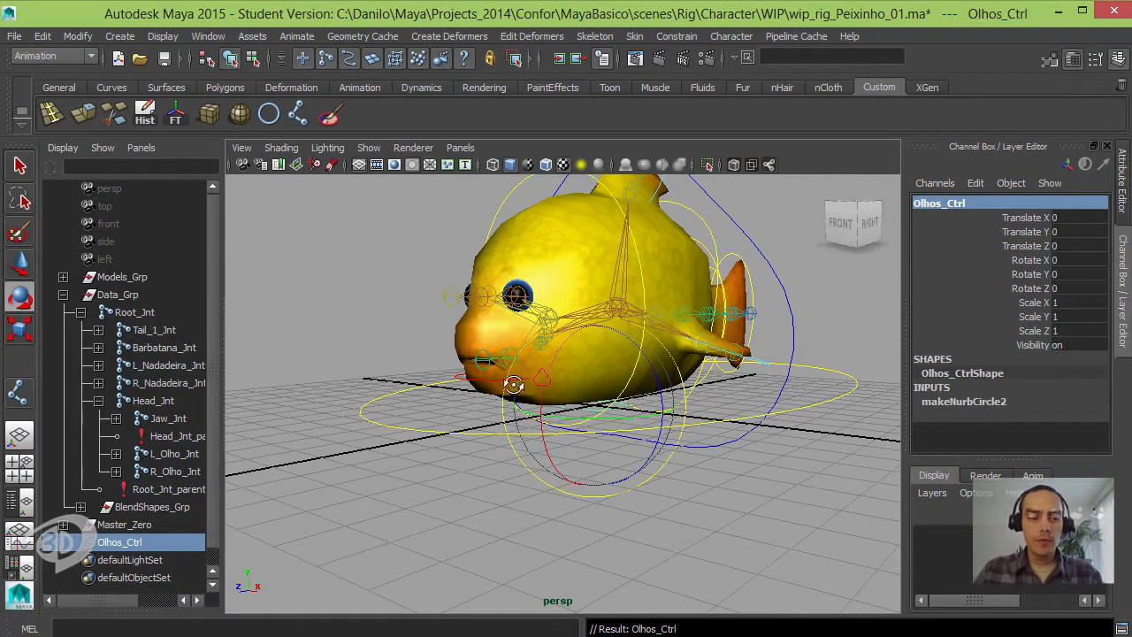
Step: Group Olhos_Ctrl and name the new group Olhos_Ctrl_Zero
alt+drag(513, 385, 511, 396)
click(130, 544)
key(ctrl+g)
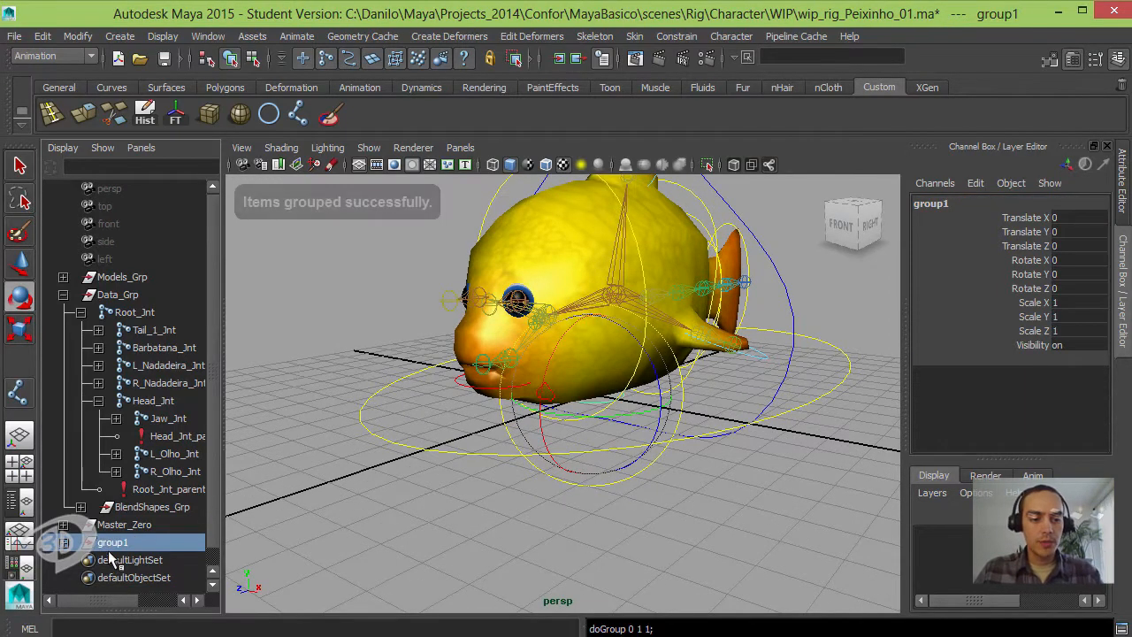
click(63, 542)
double_click(140, 560)
key(ctrl+c)
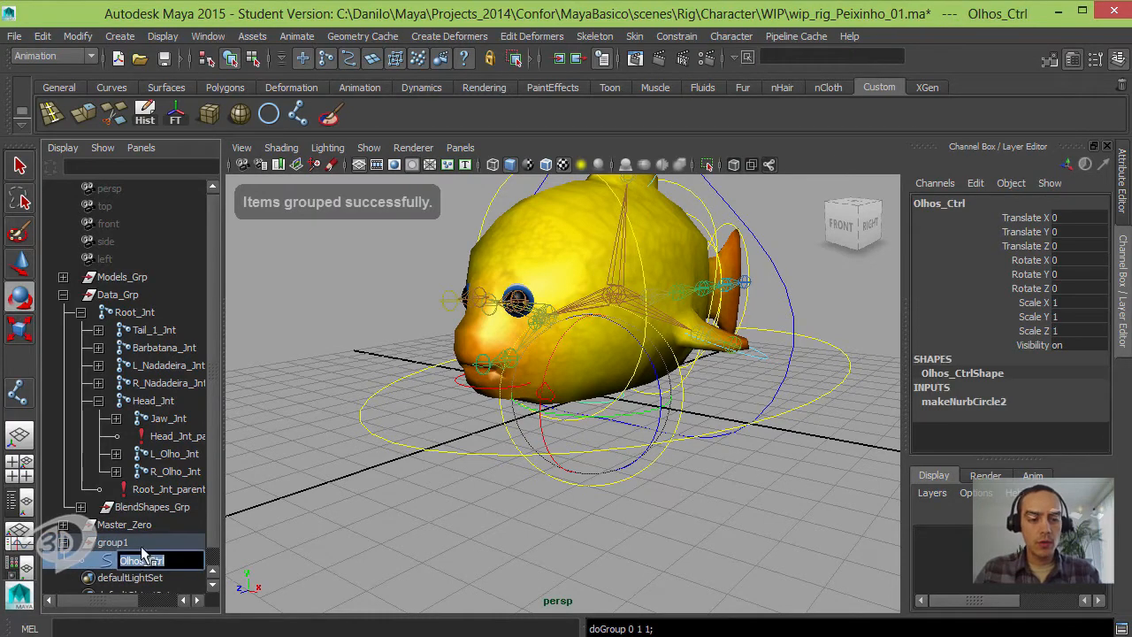
double_click(131, 542)
key(ctrl+v)
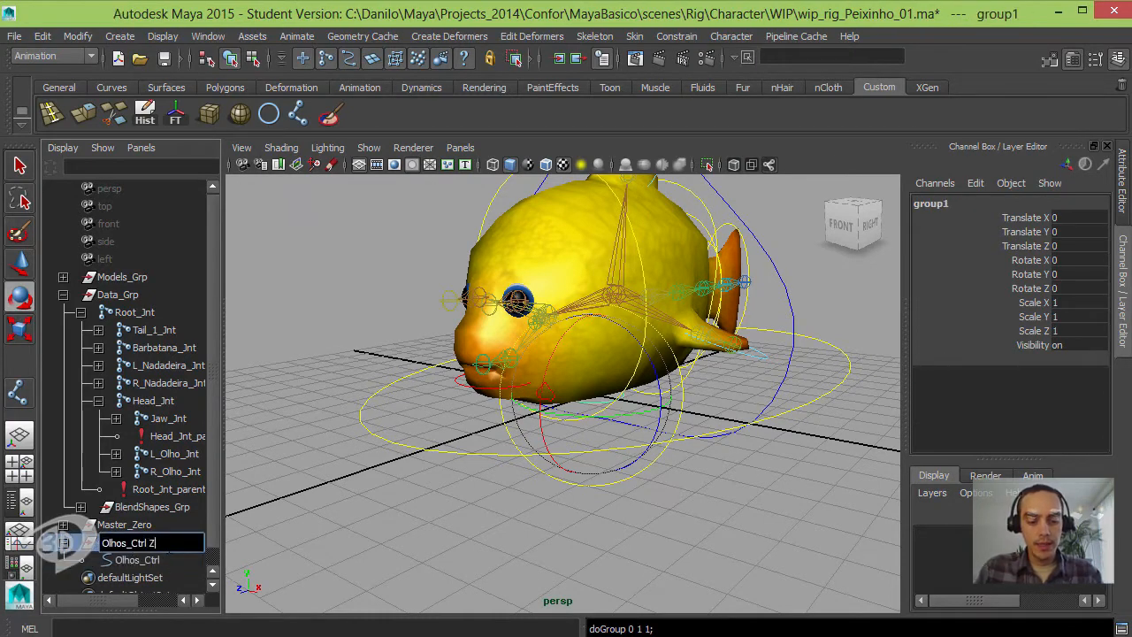
text(_Zero)
key(Return)
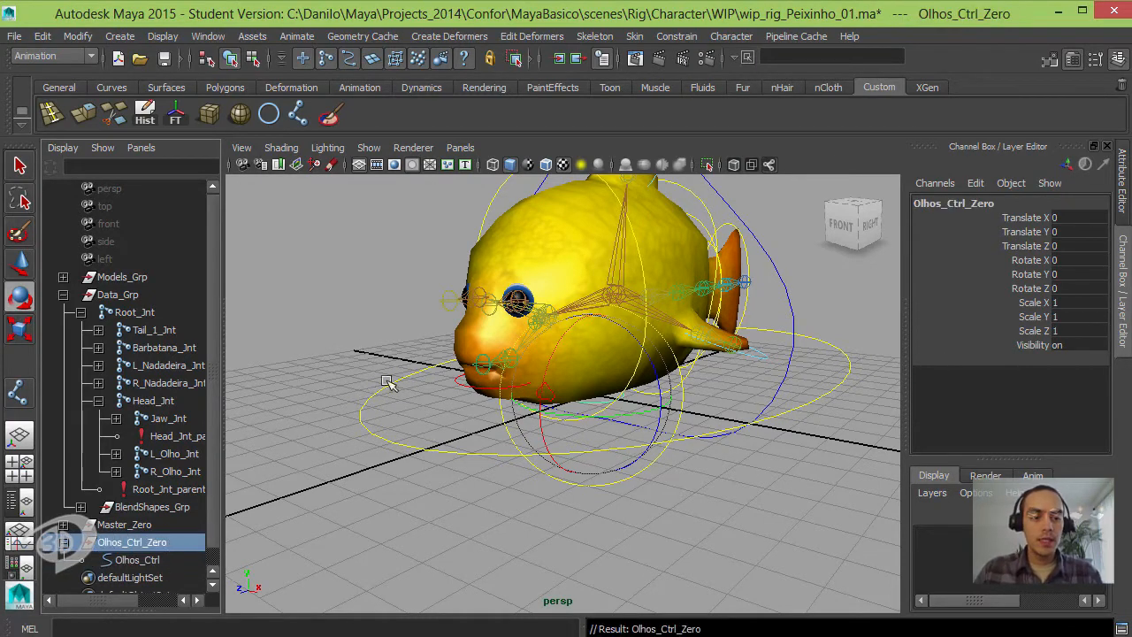
Step: Select the Olhos_Ctrl circle inside its group and delete its construction history
alt+drag(387, 382, 369, 445)
click(148, 561)
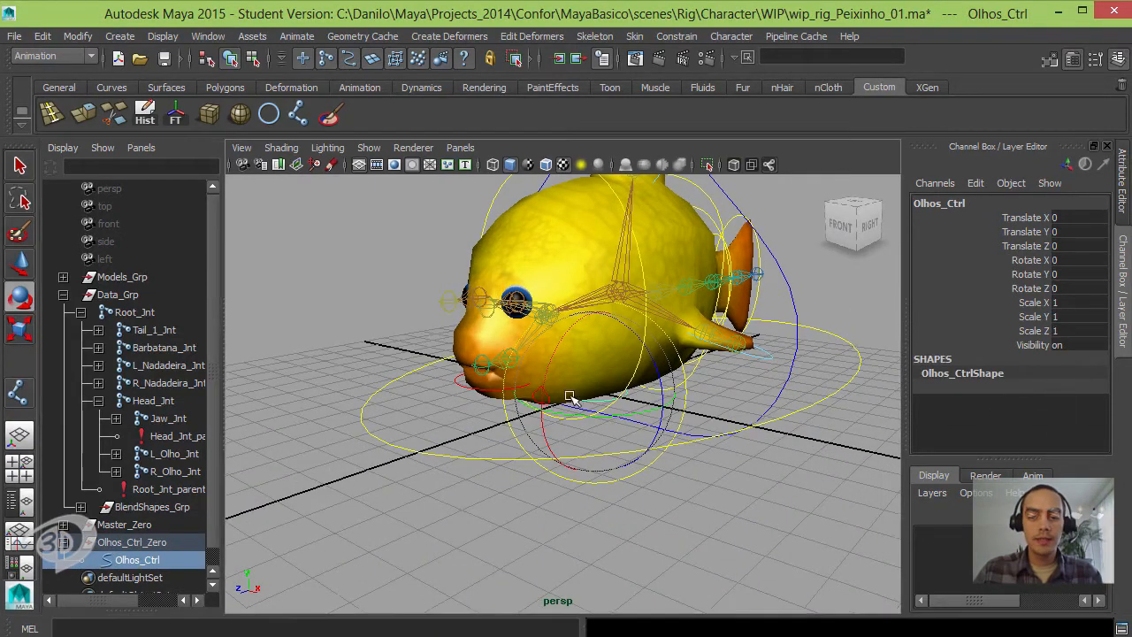
alt+drag(571, 397, 504, 376)
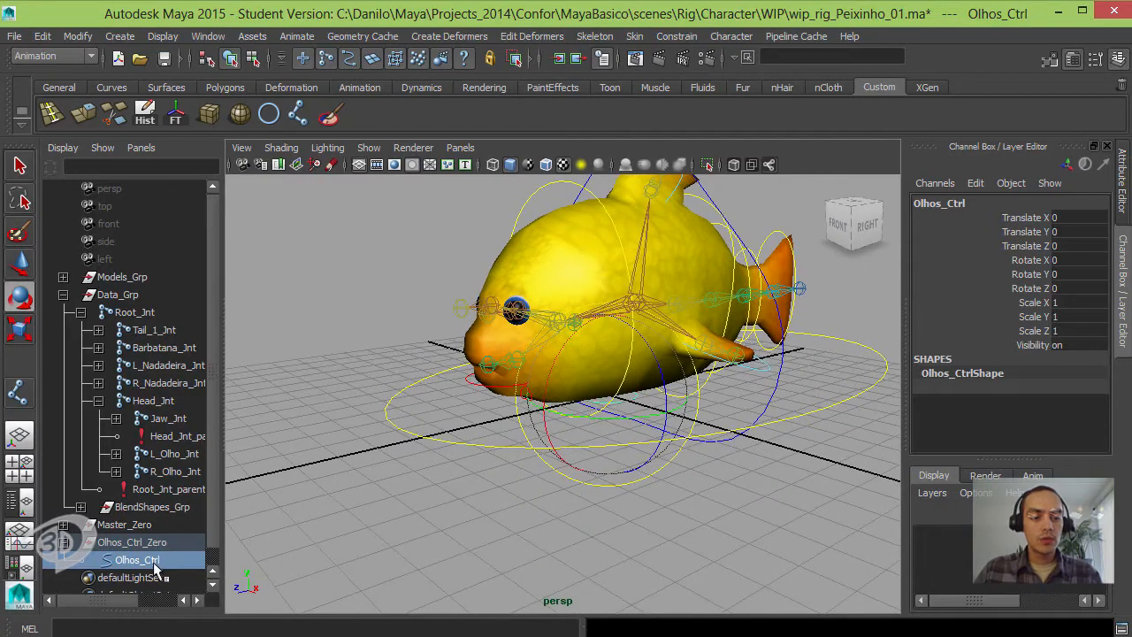
Step: Duplicate Olhos_Ctrl_Zero with its circle and delete the surplus copy Olhos_Ctrl_Zero2
scroll(210, 531, down, 1)
click(181, 524)
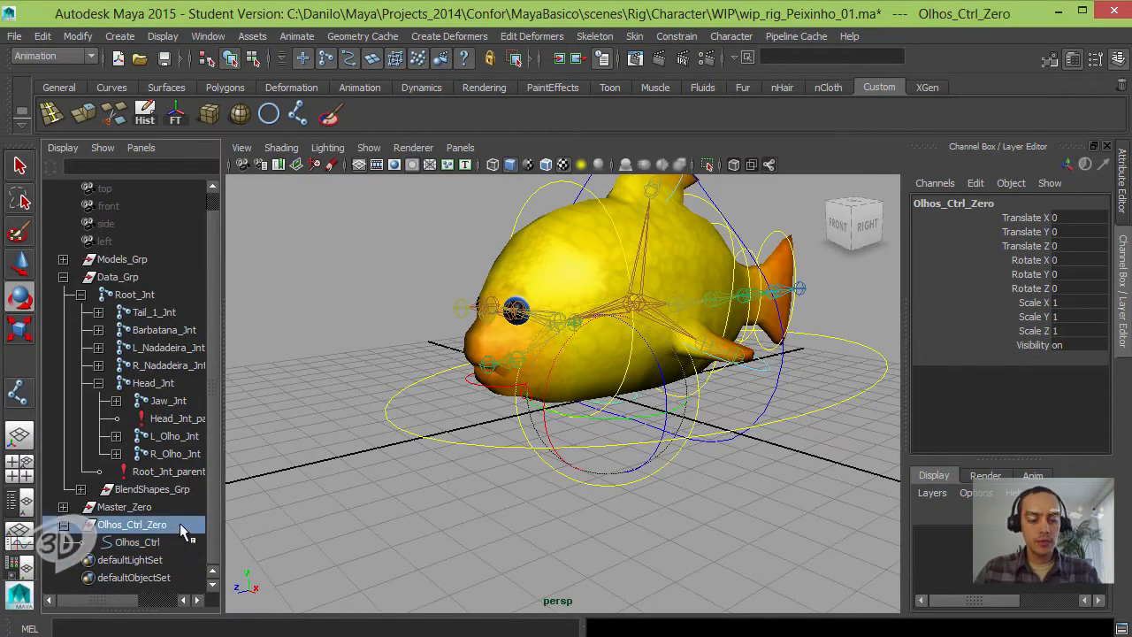
key(ctrl+d)
key(ctrl+d)
scroll(209, 496, down, 2)
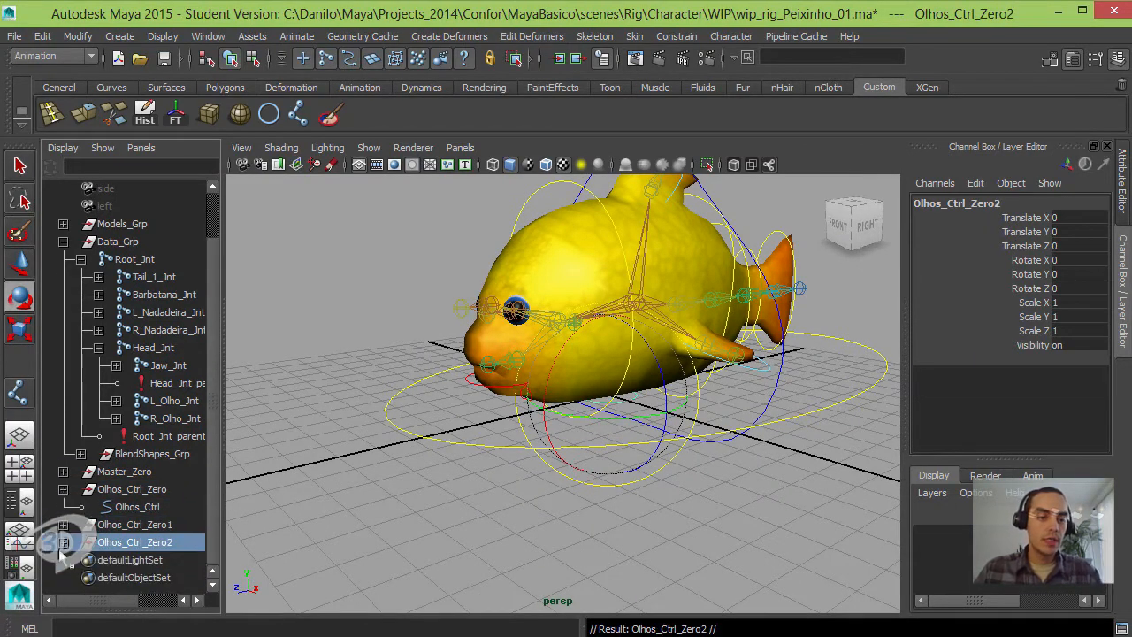
scroll(150, 541, down, 2)
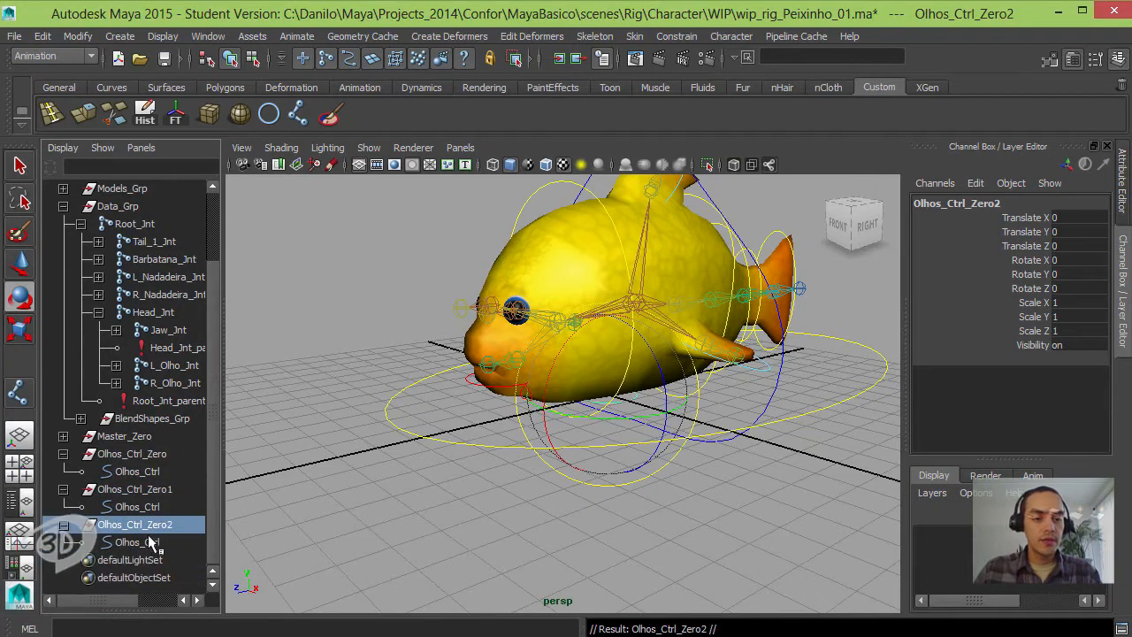
click(151, 539)
click(156, 525)
key(Delete)
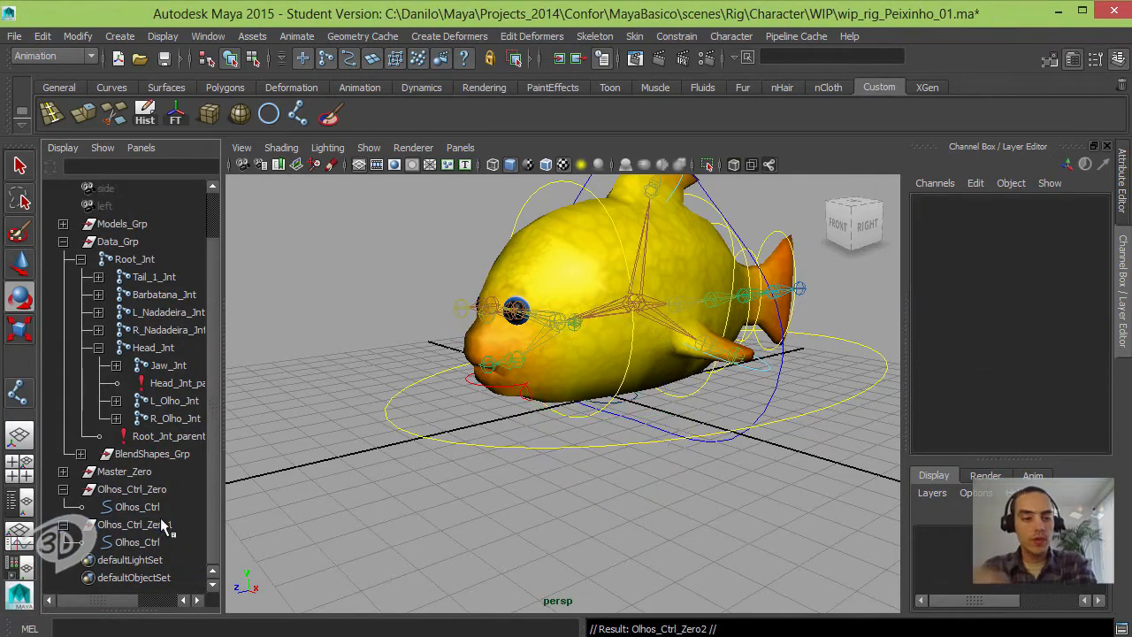
Step: Rename the duplicated group L_Olho_Ctrl_Zero and the circle inside it L_Olhos_Ctrl
double_click(173, 525)
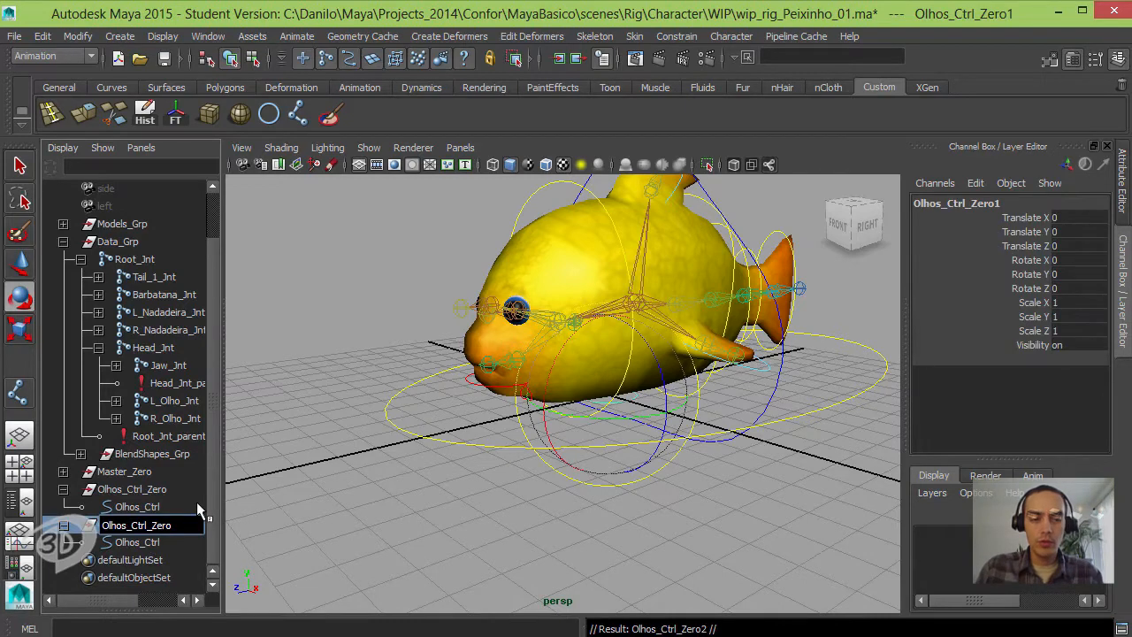
key(BackSpace)
text(L_)
key(Return)
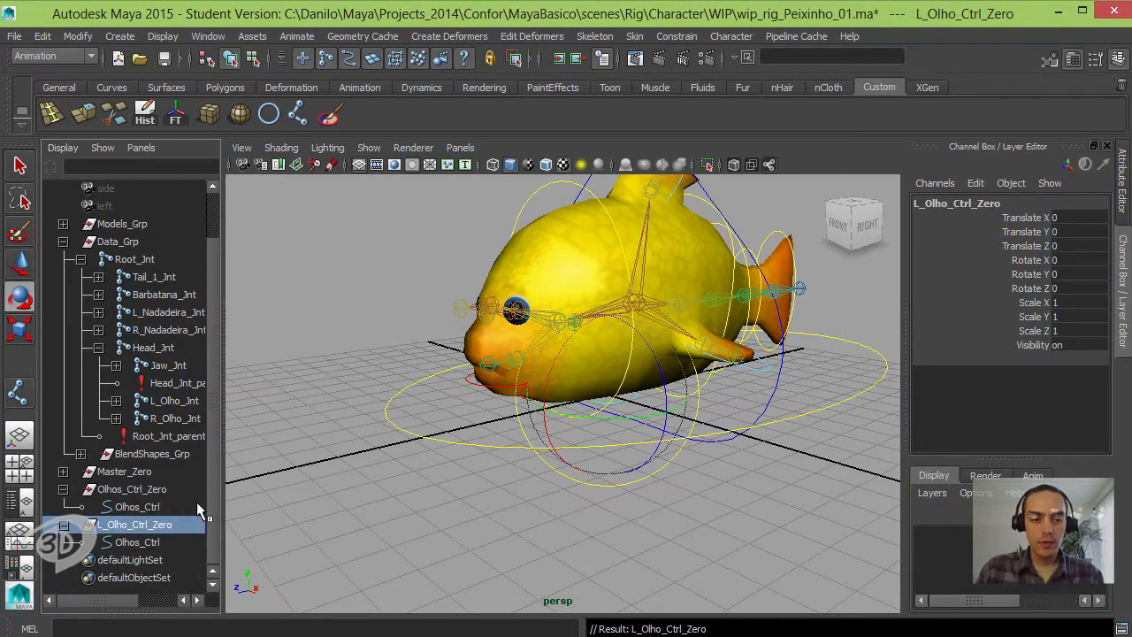
double_click(137, 542)
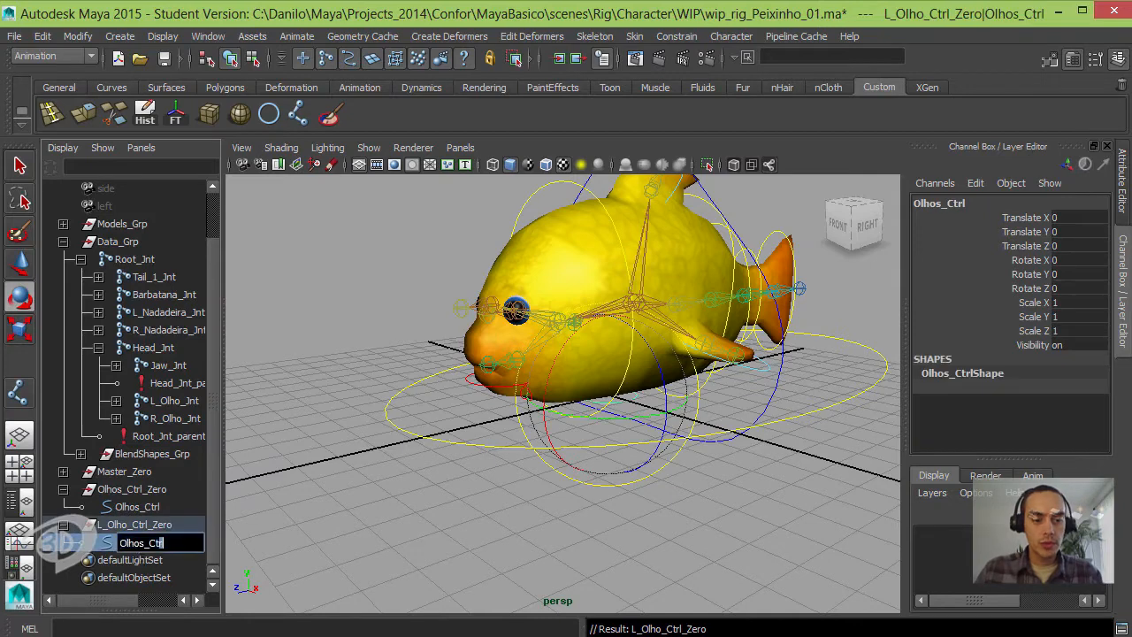
text(L_)
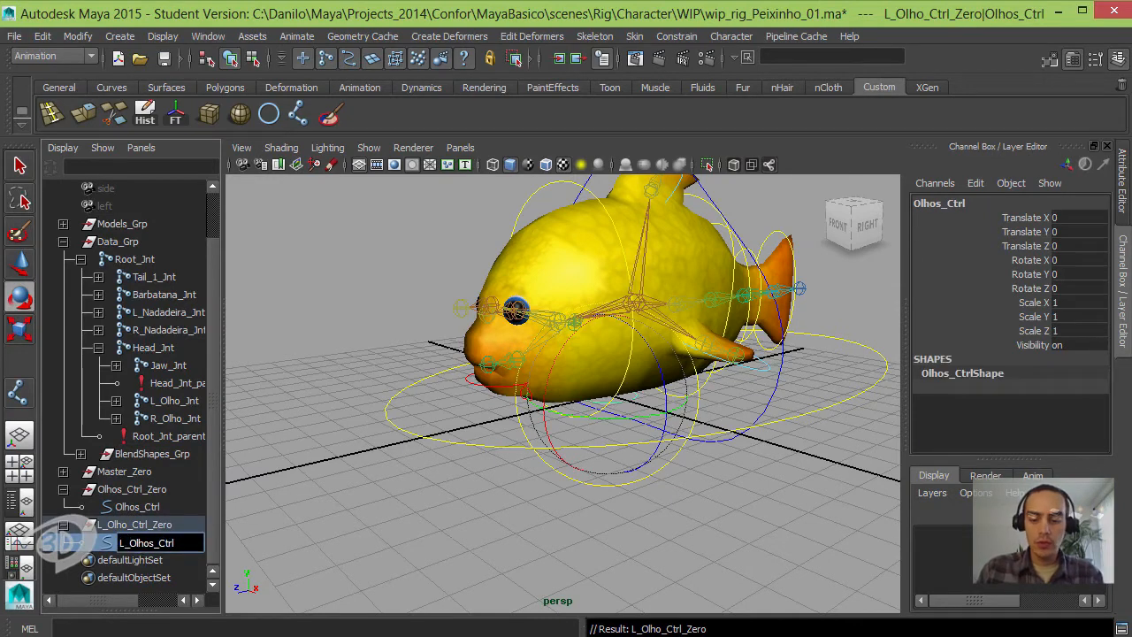
key(Return)
alt+drag(392, 338, 367, 325)
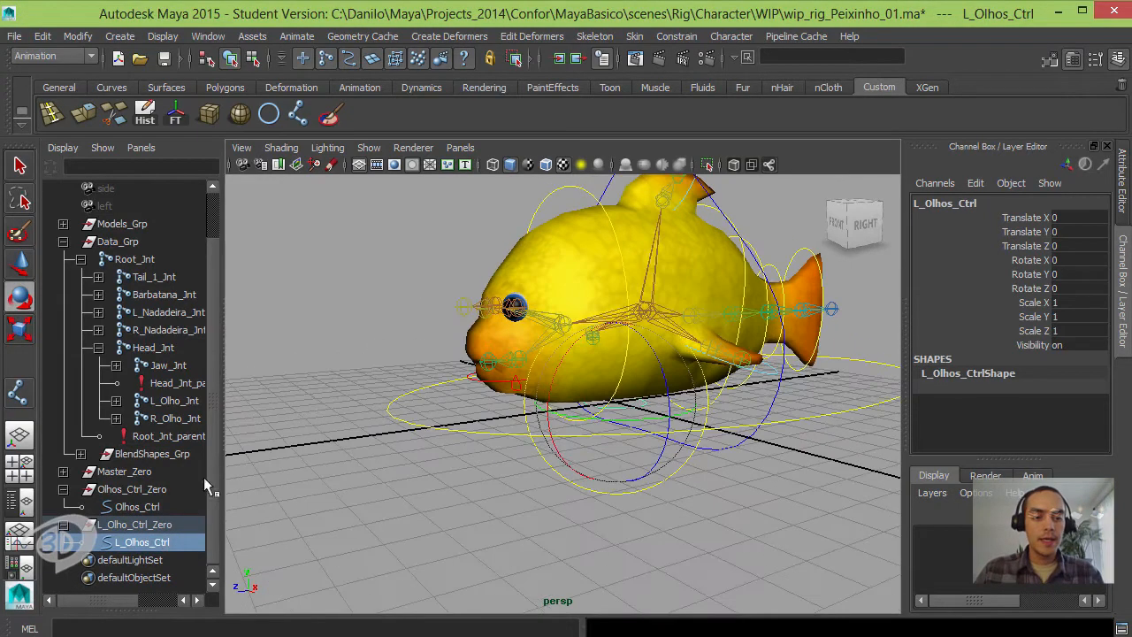
Step: Parent the L_Olho_Ctrl_Zero group under the Olhos_Ctrl circle
click(145, 524)
middle_drag(145, 523, 137, 506)
ctrl+click(137, 508)
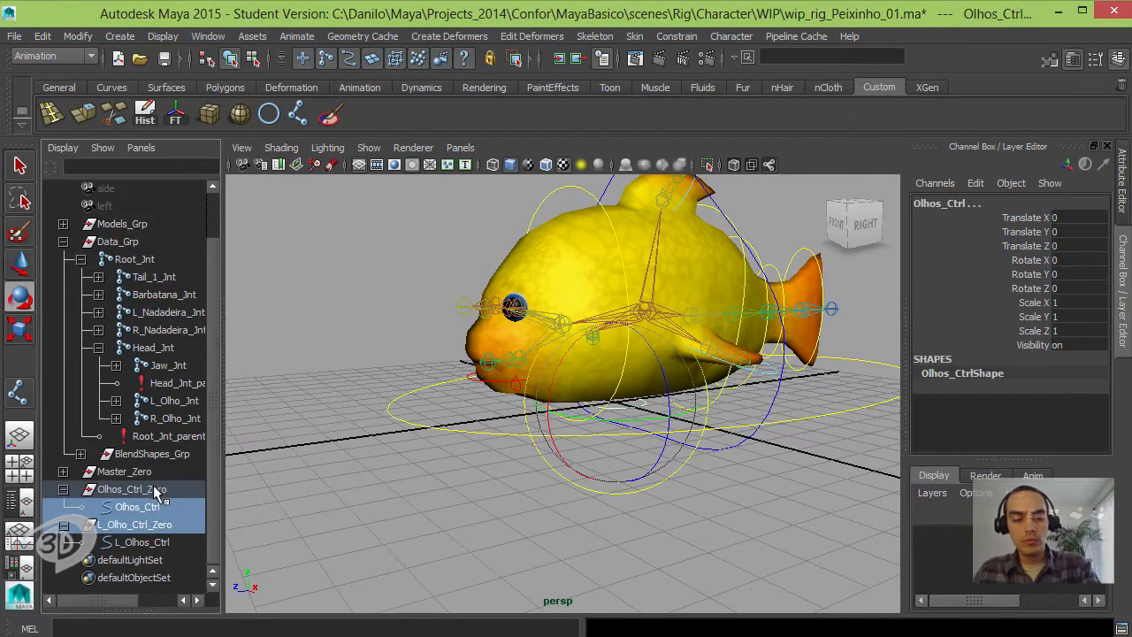
key(p)
Step: Move Olhos_Ctrl_Zero in front of the fish at eye height, to about 3.174 in Y and 6.569 in Z
key(Up)
key(Up)
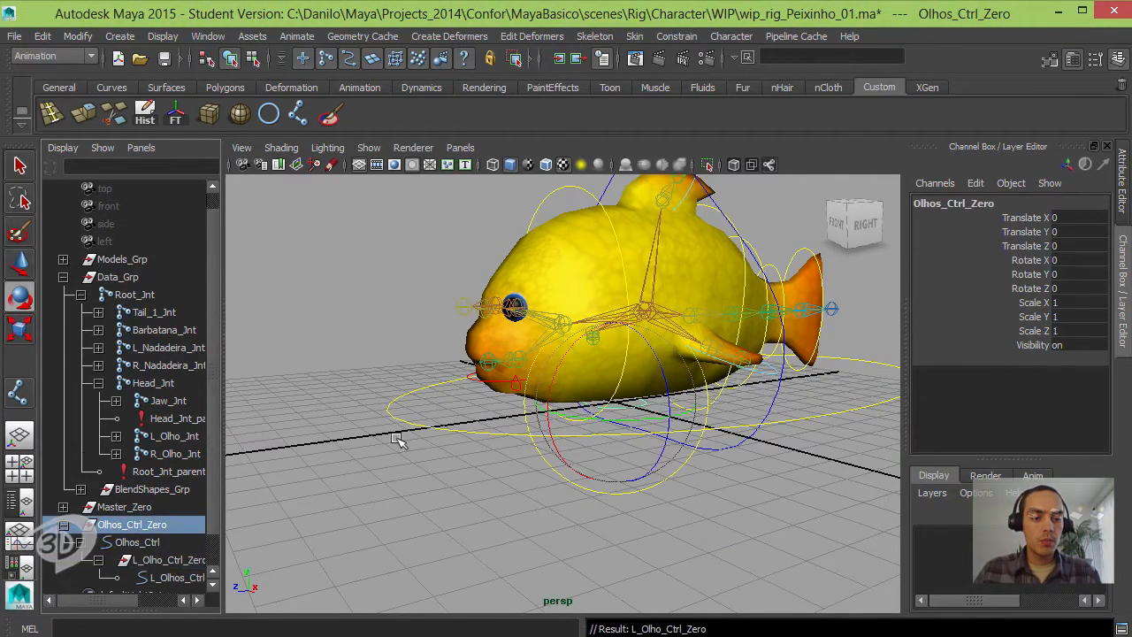
alt+drag(397, 437, 461, 264)
key(w)
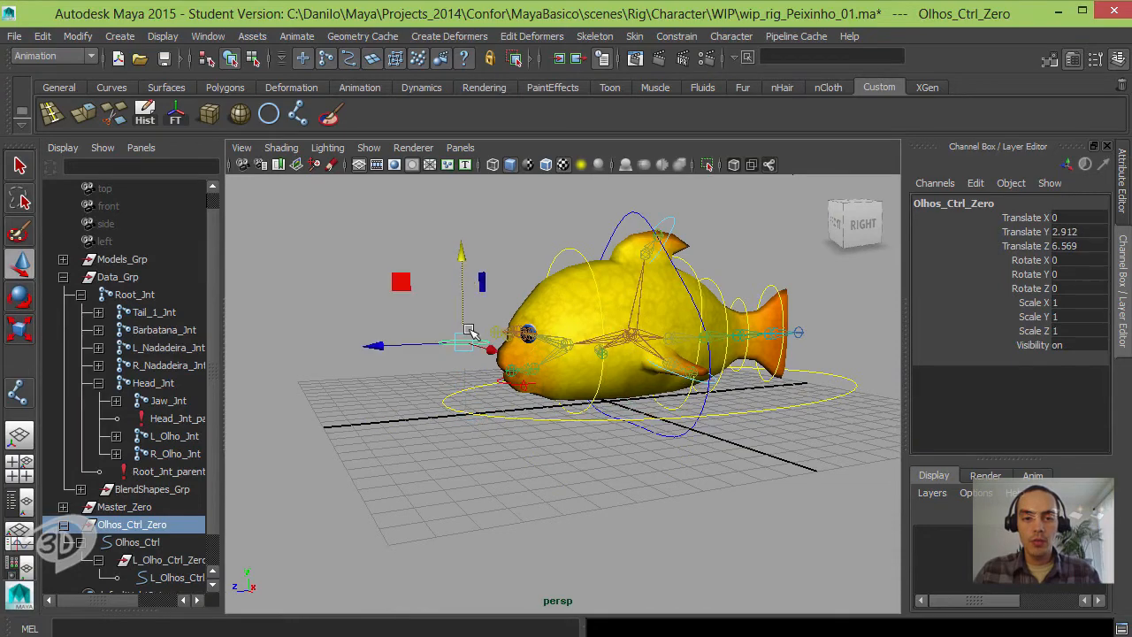
alt+middle_drag(471, 335, 464, 362)
alt+right_drag(464, 362, 465, 370)
alt+drag(465, 370, 458, 335)
drag(442, 282, 442, 274)
alt+drag(513, 355, 610, 341)
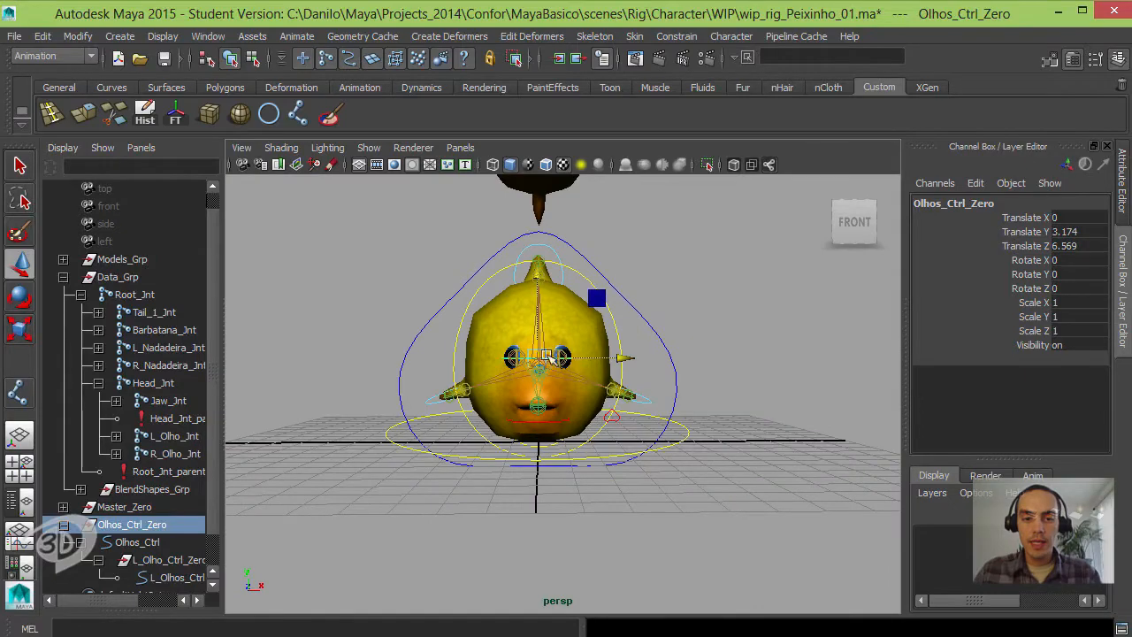
alt+drag(517, 359, 609, 351)
Step: Move L_Olho_Ctrl_Zero sideways along X in the front view to align it with the left eye
scroll(177, 529, down, 2)
click(172, 524)
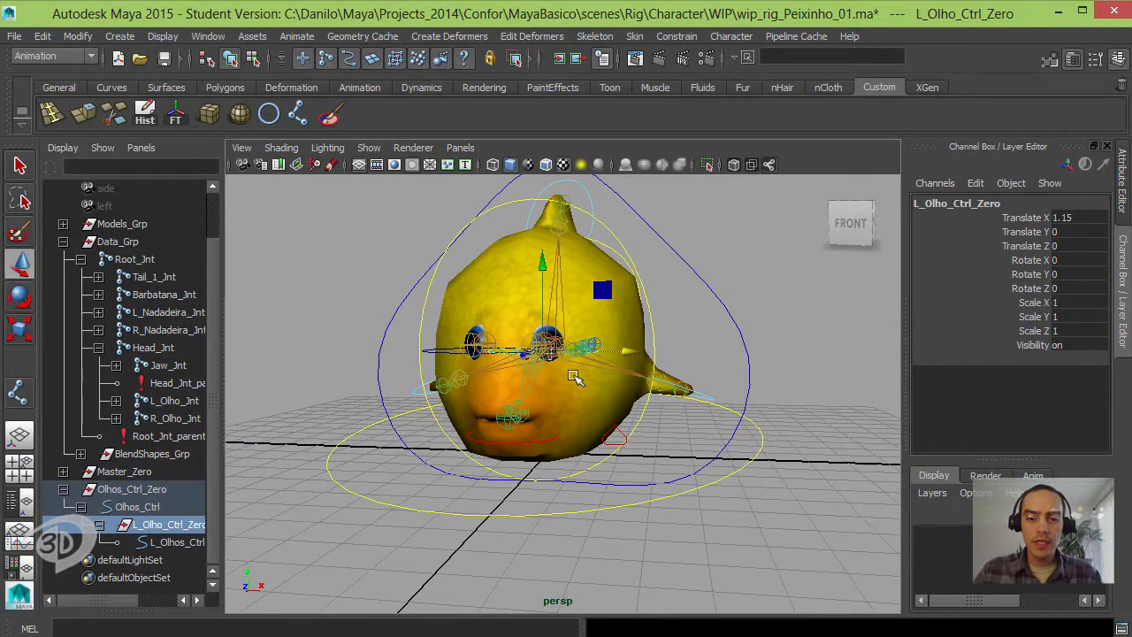
key(space)
drag(565, 409, 566, 419)
alt+middle_drag(590, 366, 653, 361)
scroll(601, 369, up, 9)
drag(713, 409, 659, 412)
alt+middle_drag(611, 383, 624, 387)
scroll(610, 403, down, 2)
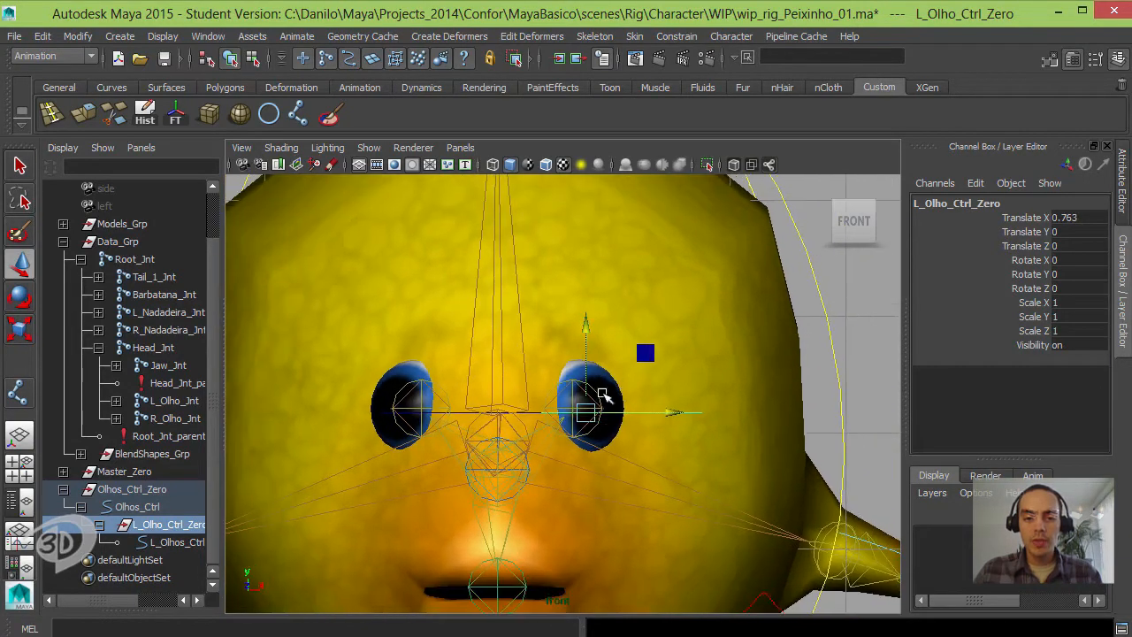
drag(659, 414, 671, 414)
Step: Return to the perspective view and select all control vertices of the Olhos_Ctrl and L_Olhos_Ctrl circles in component mode
key(space)
drag(635, 414, 406, 394)
alt+middle_drag(319, 389, 377, 412)
click(351, 381)
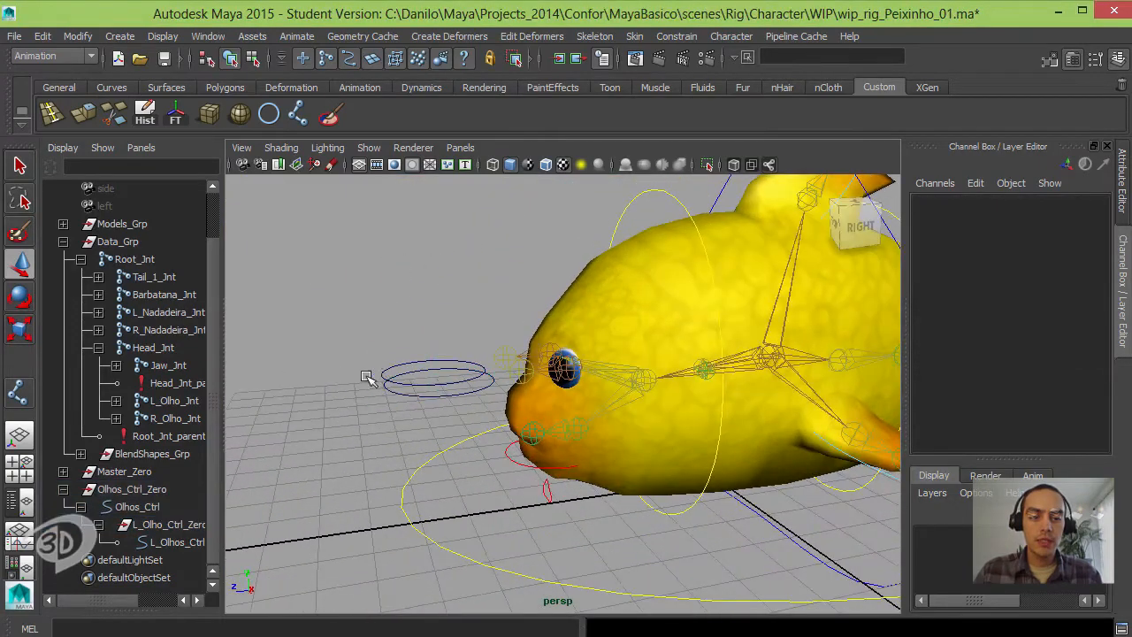
click(366, 377)
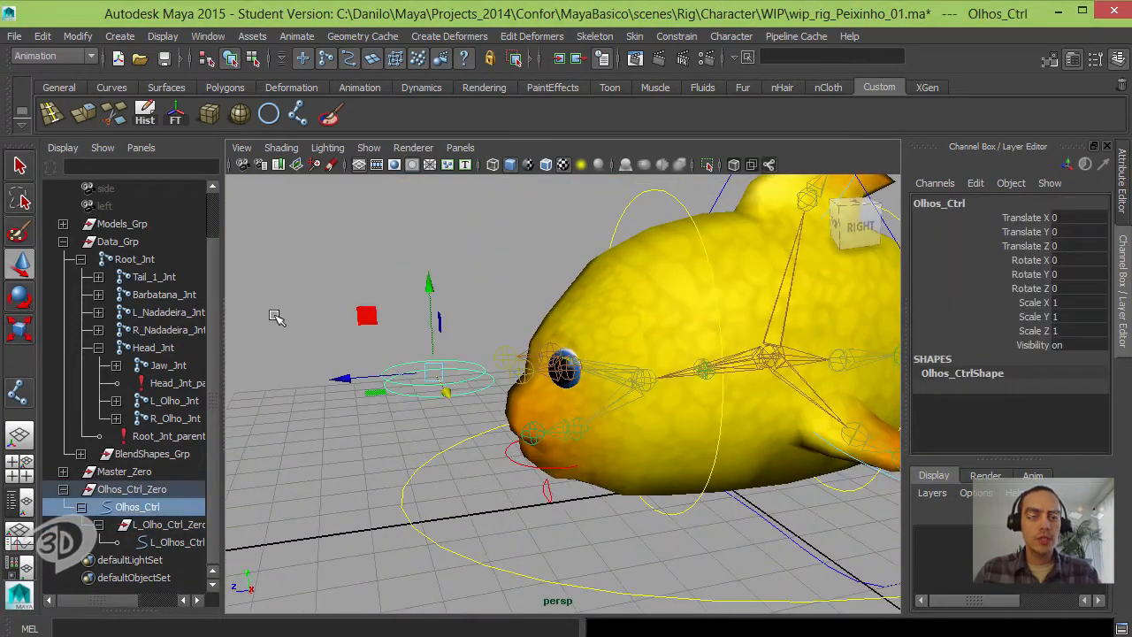
click(252, 57)
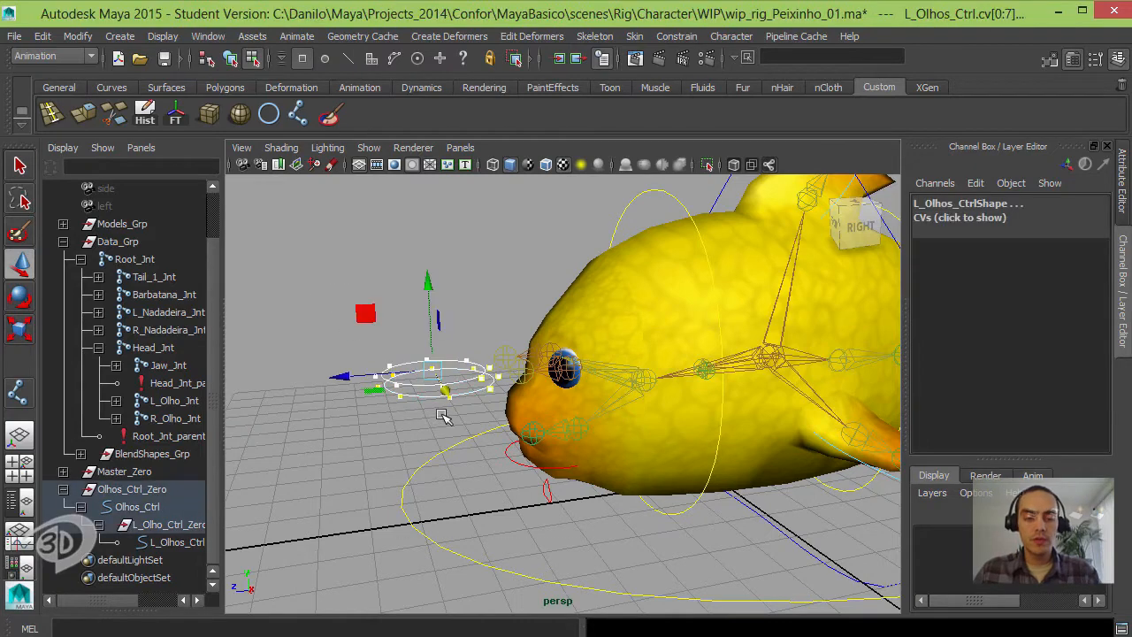
Step: Activate the Rotate tool for the selected vertices and show its tool settings
key(e)
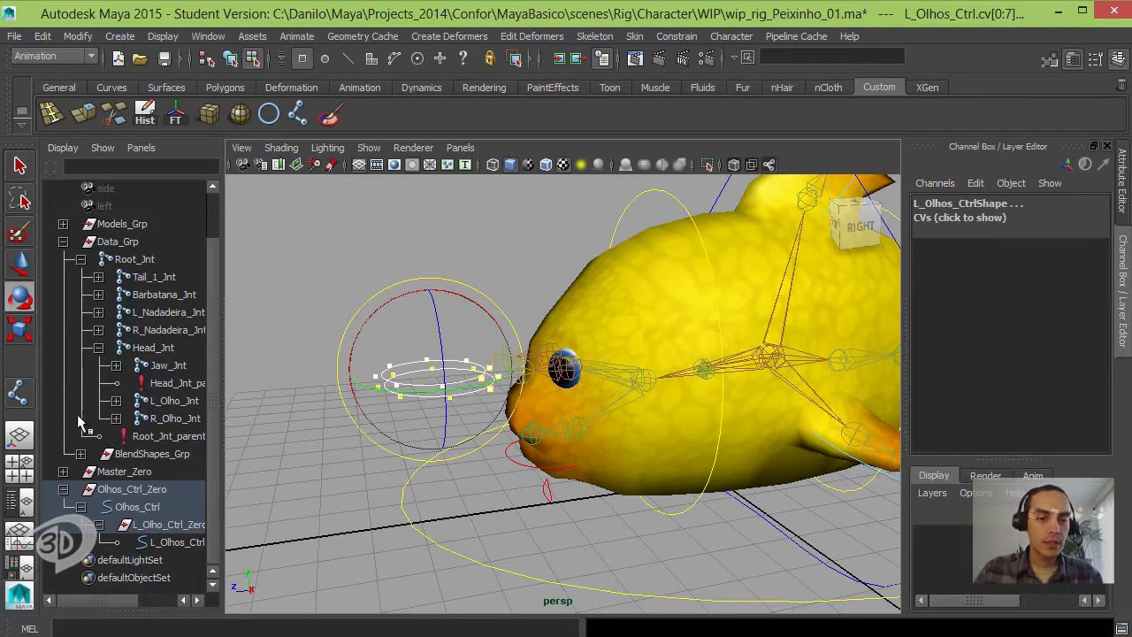
double_click(21, 299)
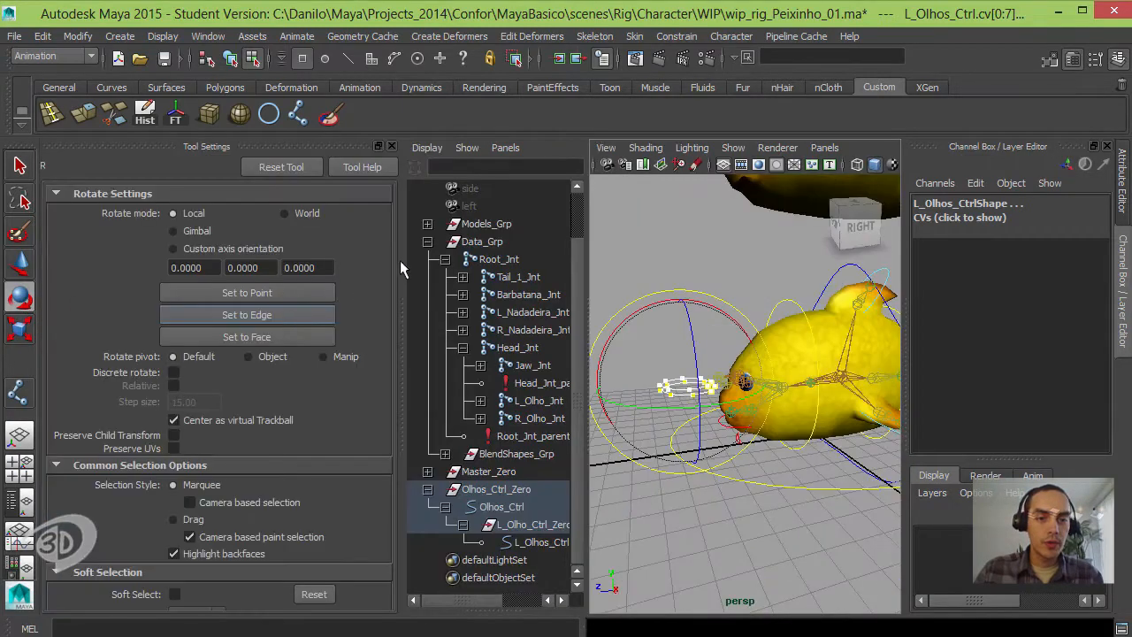
mouse_move(390, 318)
mouse_down()
mouse_move(385, 548)
mouse_move(392, 322)
mouse_up()
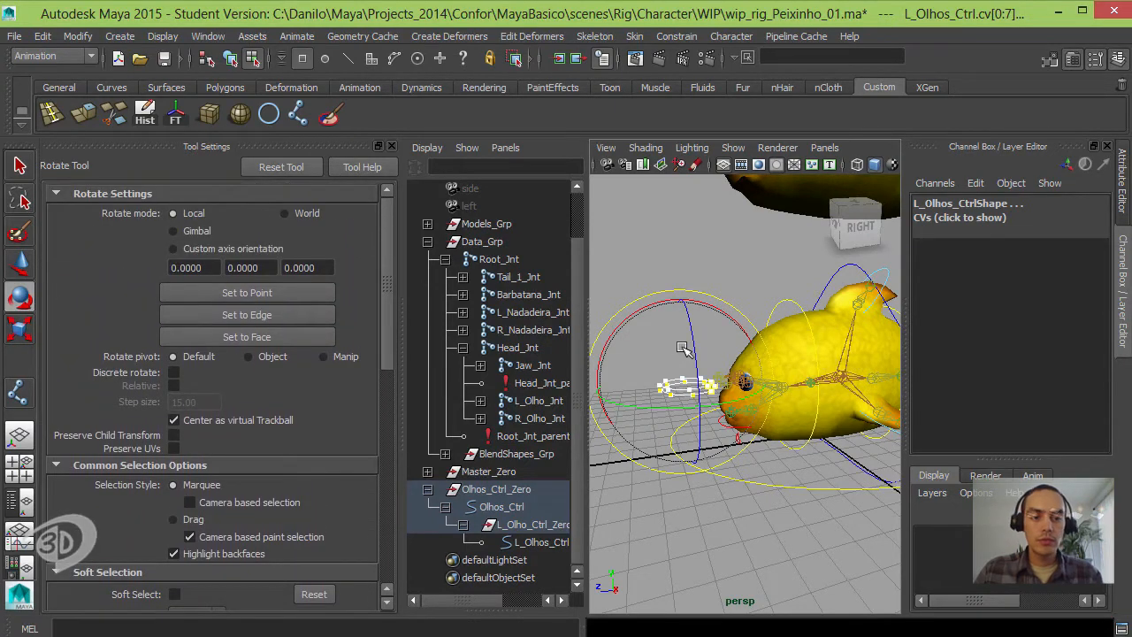
Step: Rotate the selected vertices so both eye control circles stand upright in front of the face, and close the tool settings
key(space)
alt+drag(533, 347, 517, 339)
drag(537, 298, 475, 404)
key(space)
drag(583, 368, 658, 367)
alt+middle_drag(670, 358, 724, 336)
scroll(708, 336, up, 6)
alt+middle_drag(513, 283, 624, 332)
drag(576, 298, 591, 281)
key(space)
alt+drag(597, 314, 622, 232)
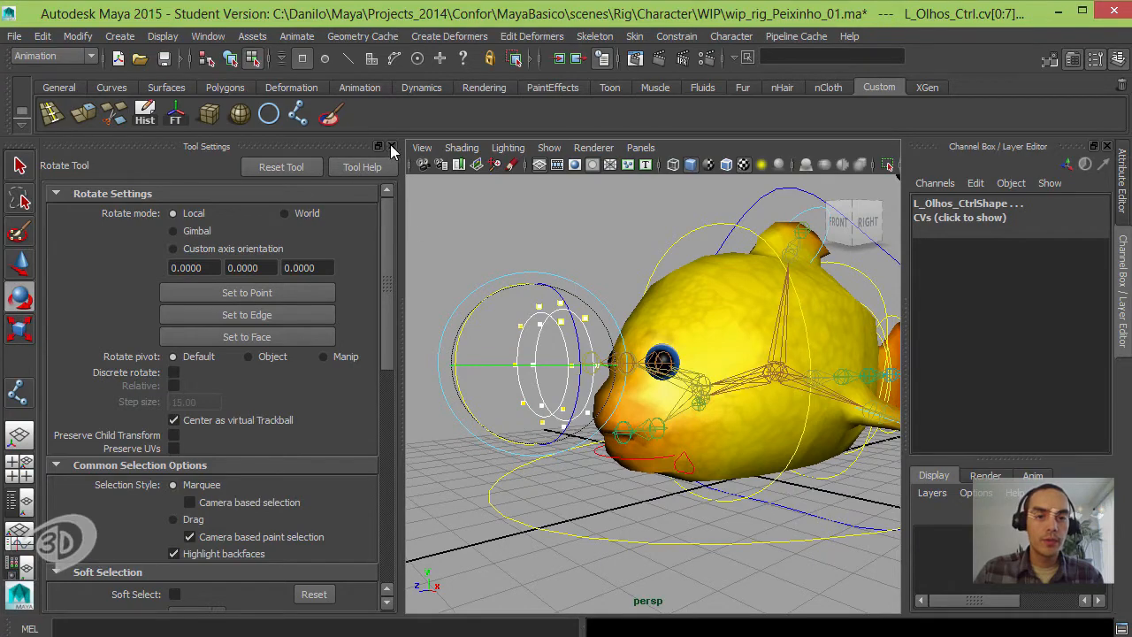
click(391, 145)
click(19, 504)
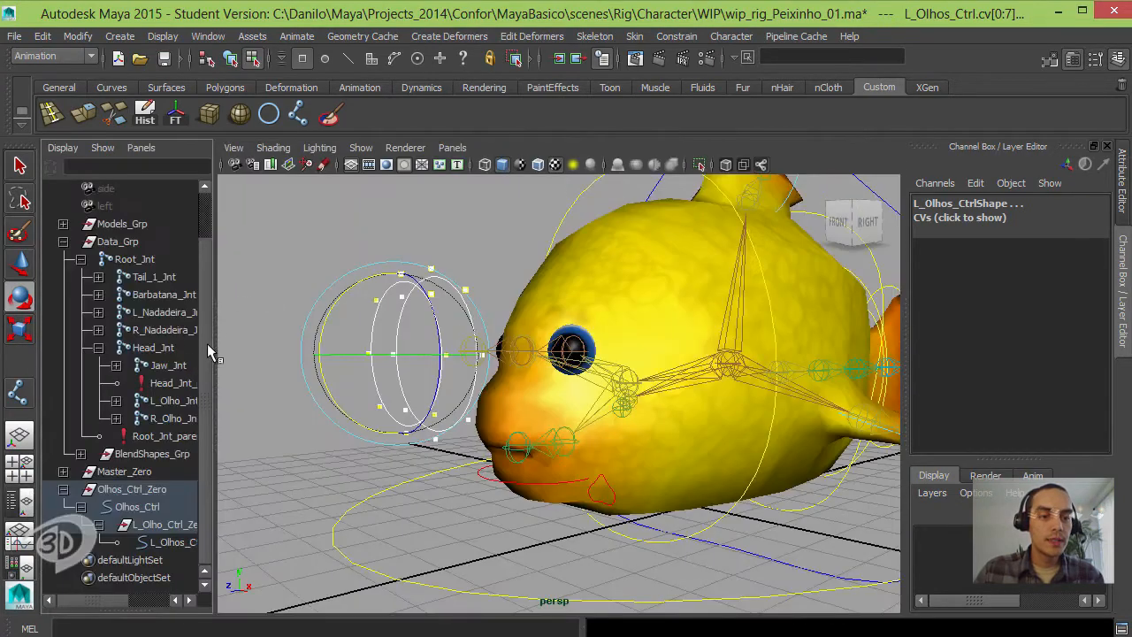
Step: Widen the Outliner and scale down all control vertices of L_Olhos_Ctrl in component mode to make it a small eye-sized circle
drag(212, 345, 254, 339)
click(177, 542)
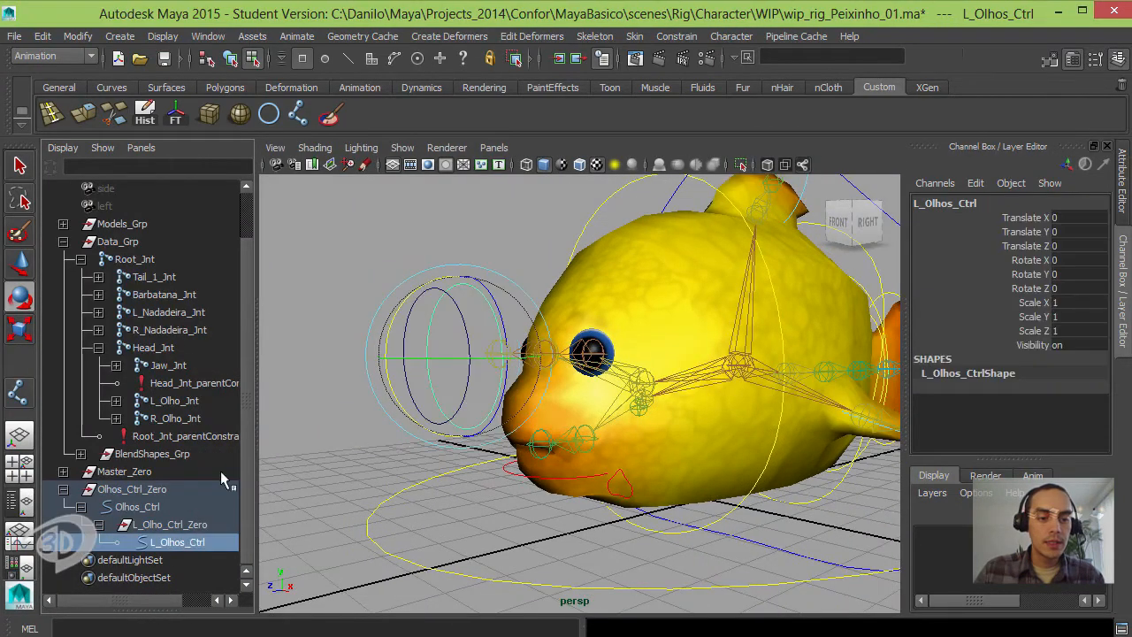
alt+drag(332, 355, 371, 351)
click(231, 60)
click(252, 59)
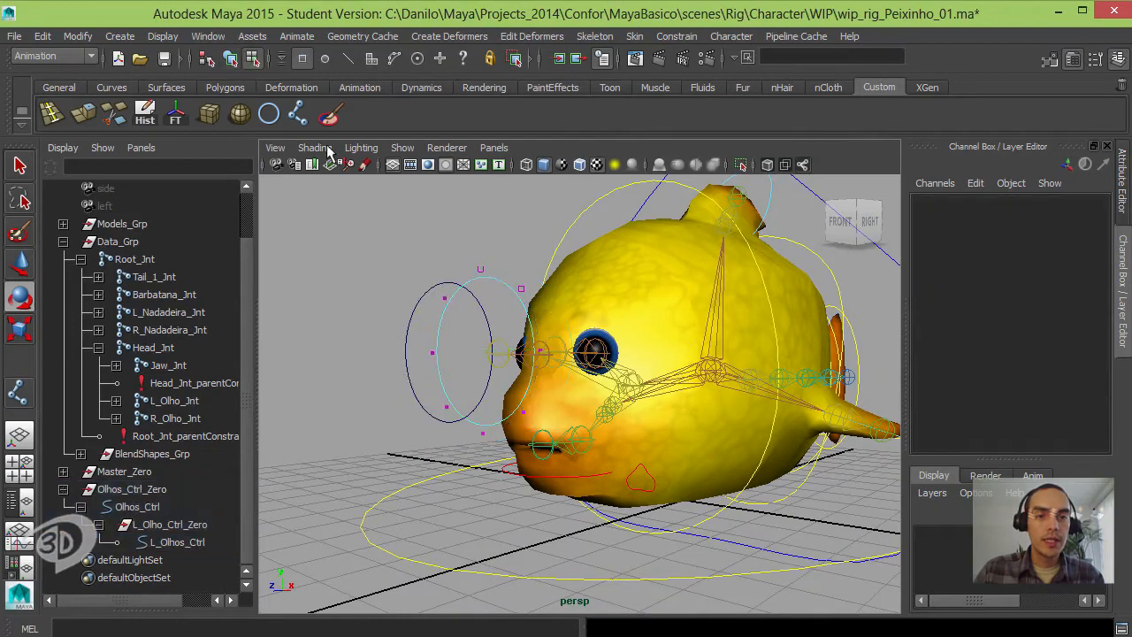
drag(358, 218, 647, 587)
key(r)
alt+drag(534, 341, 601, 374)
alt+right_drag(601, 374, 633, 375)
alt+drag(633, 374, 419, 371)
click(384, 270)
alt+drag(384, 272, 402, 297)
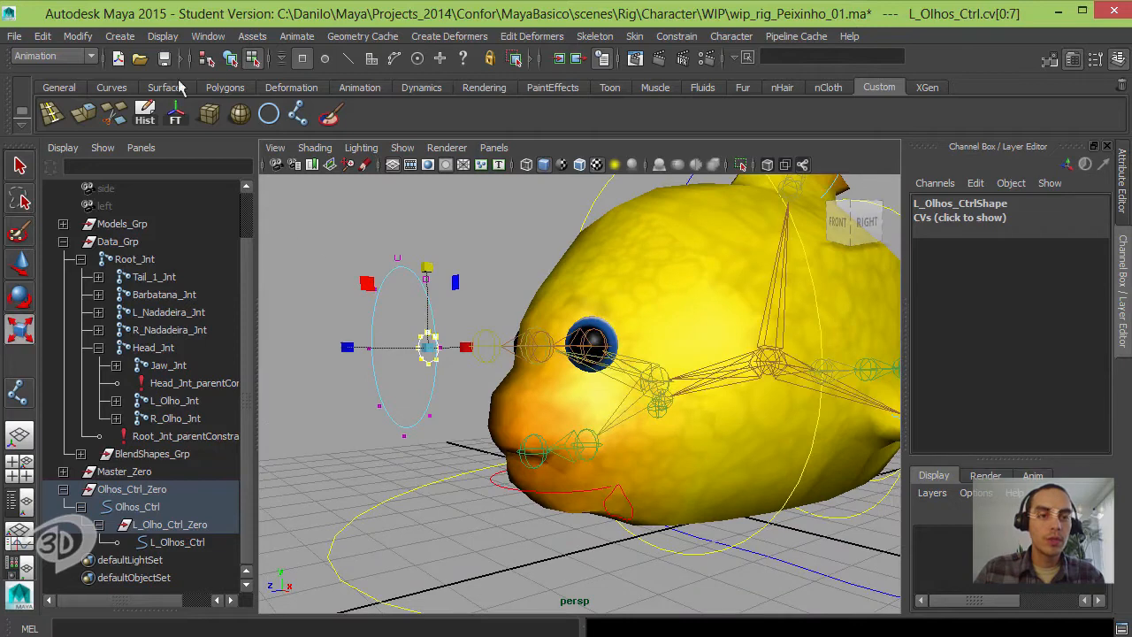
Step: Flatten the Olhos_Ctrl circle vertically by scaling all its control vertices in component mode
click(230, 58)
click(383, 289)
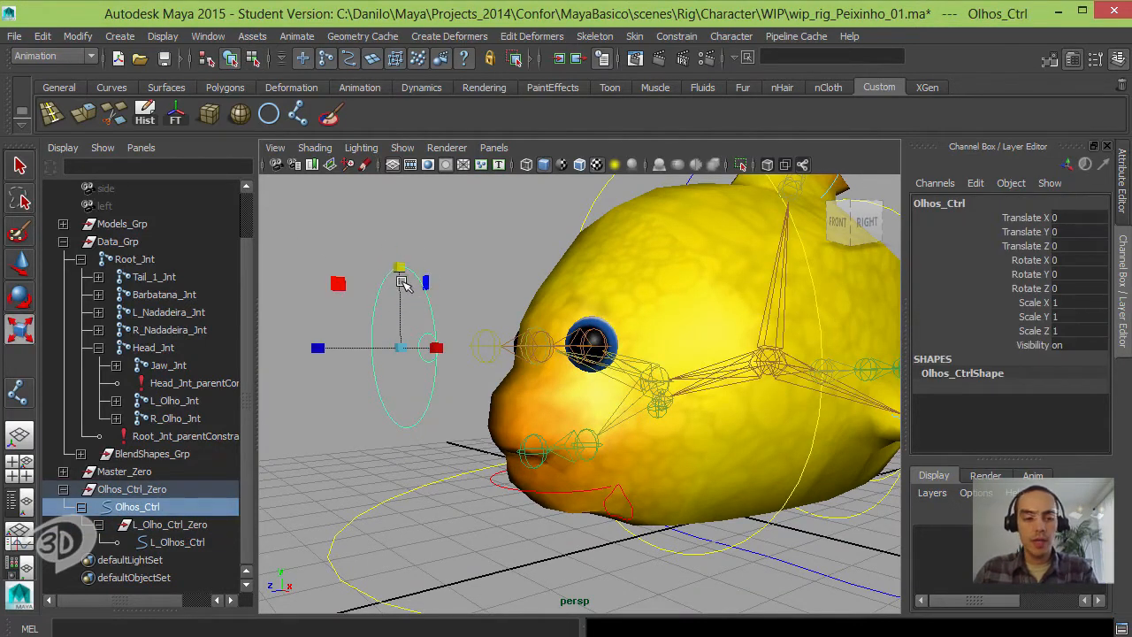
key(Down)
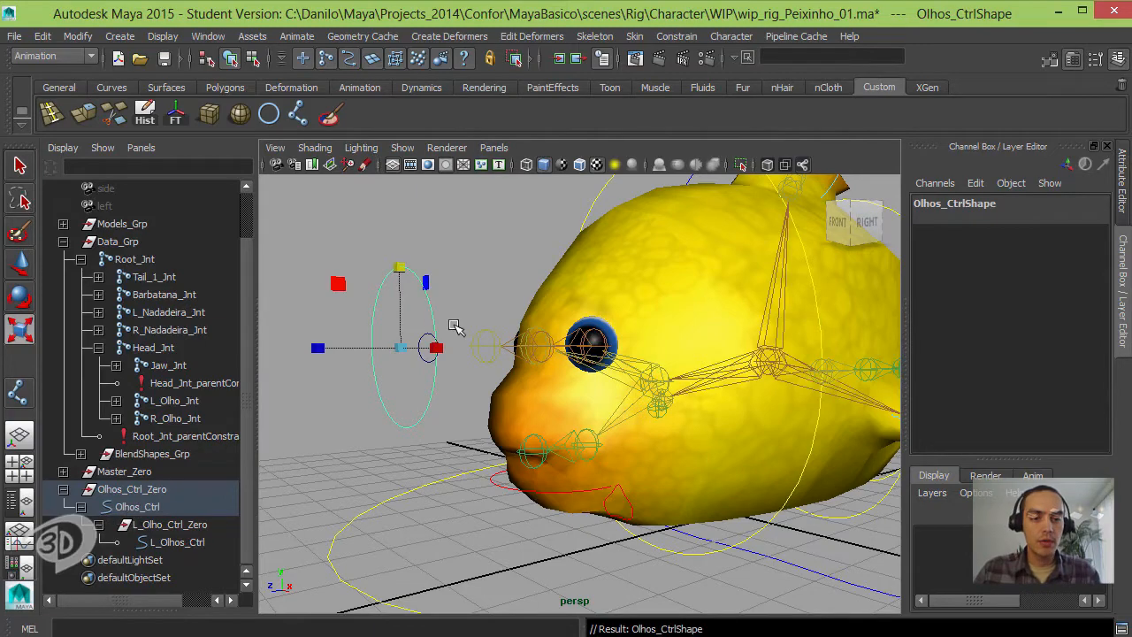
click(252, 60)
drag(314, 201, 571, 589)
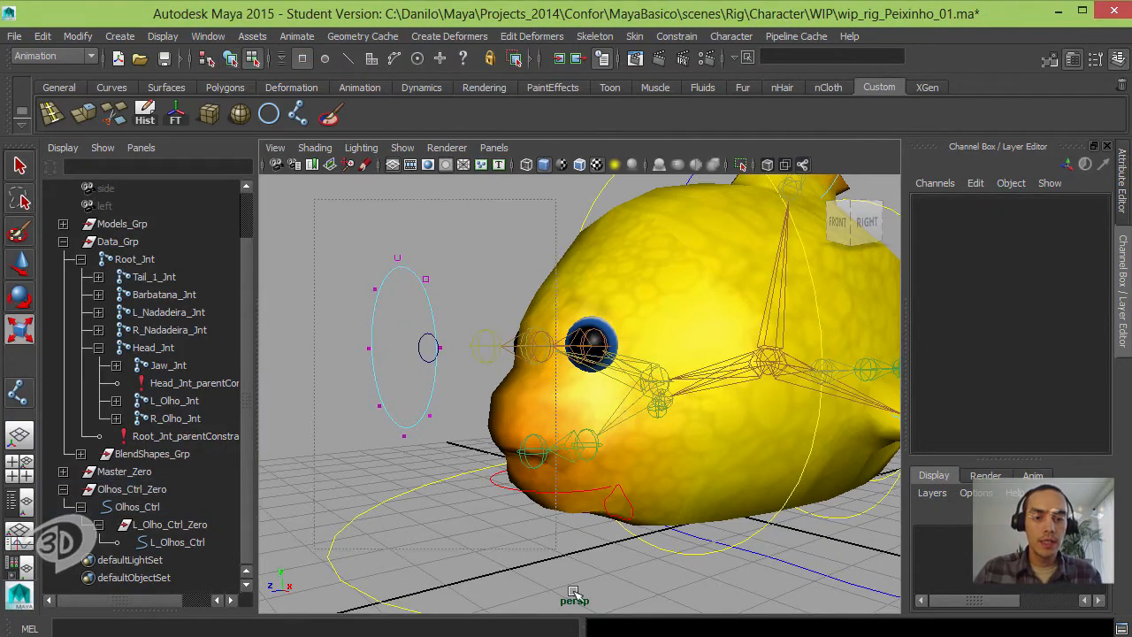
alt+drag(477, 402, 583, 396)
Step: Scale the side control vertices of Olhos_Ctrl to shape it into a wide rounded rectangle, and return to object mode
drag(478, 255, 610, 341)
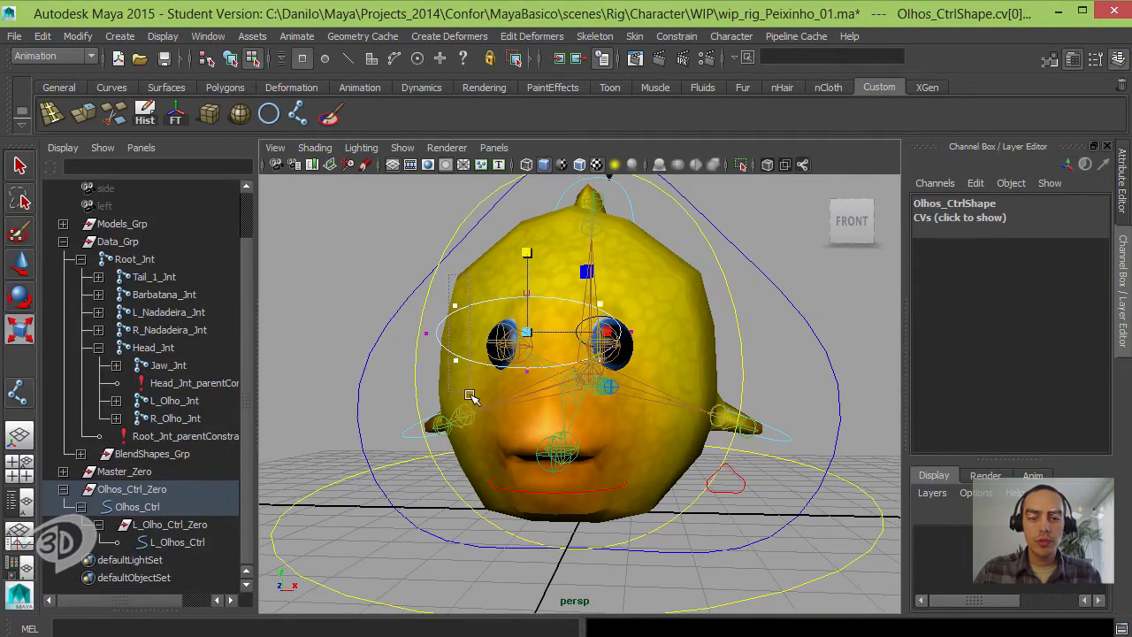
alt+drag(469, 395, 475, 341)
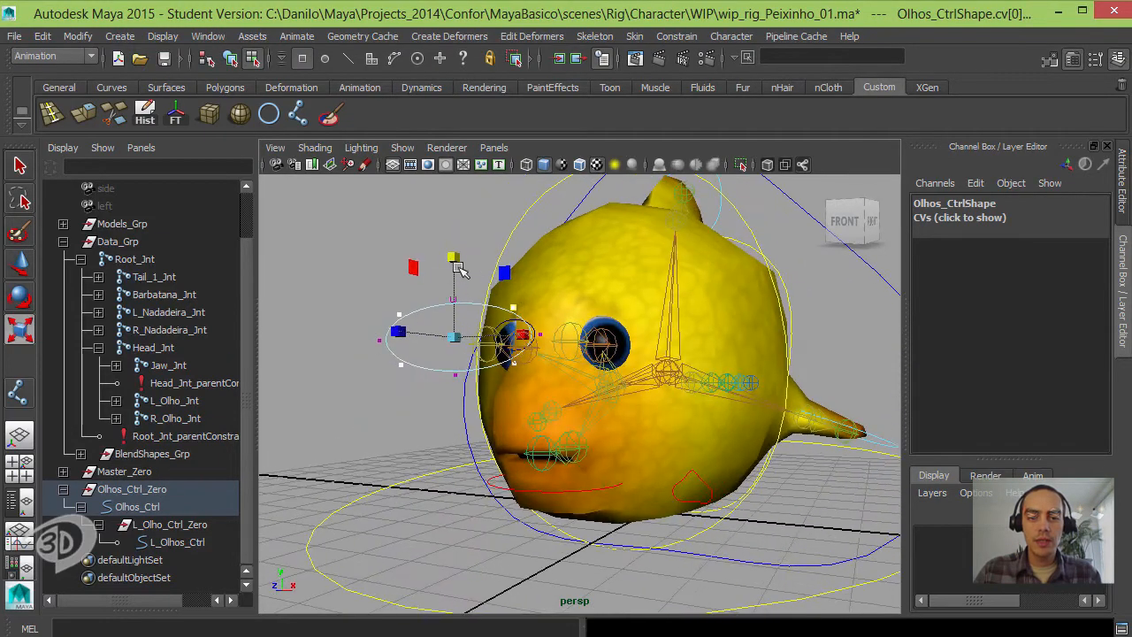
alt+drag(455, 236, 513, 309)
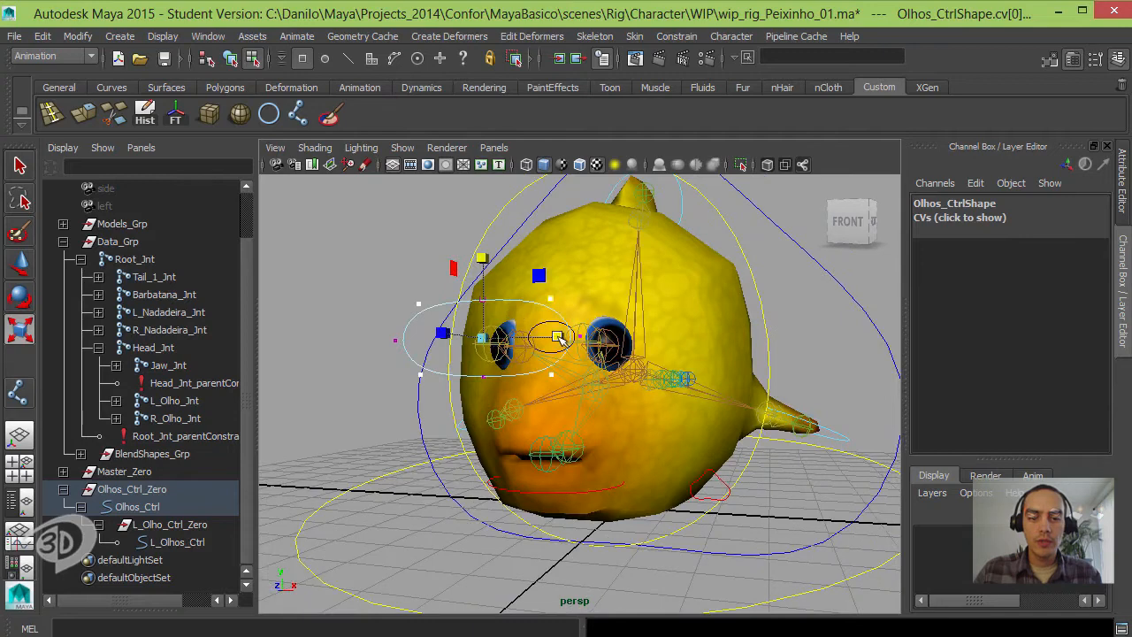
drag(559, 339, 582, 340)
ctrl+shift+drag(625, 405, 527, 256)
ctrl+shift+drag(381, 259, 427, 422)
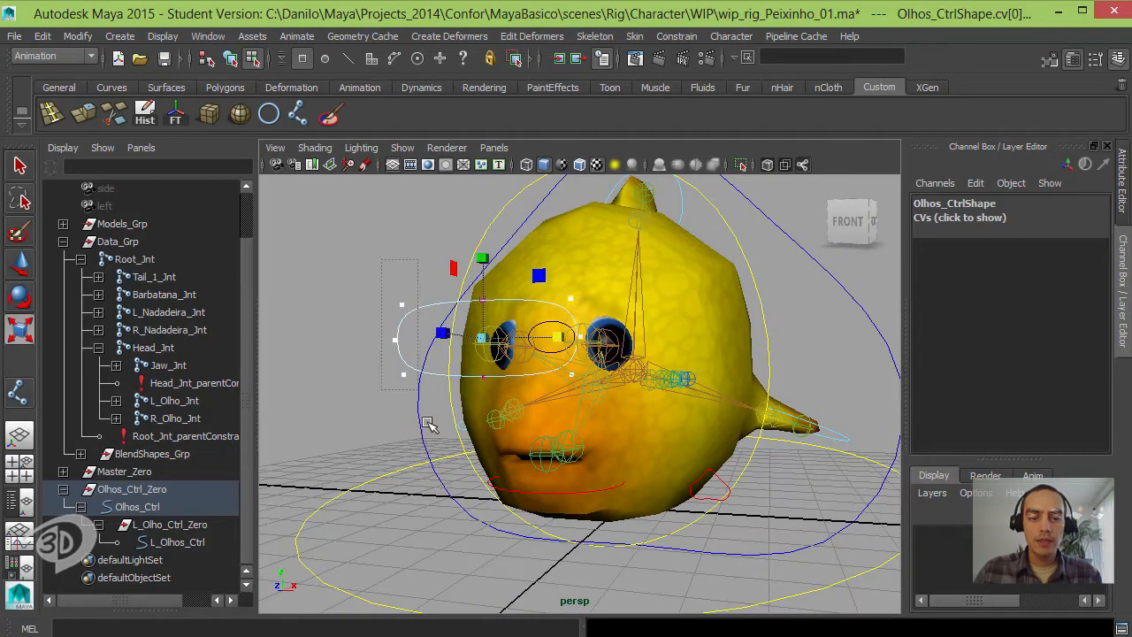
drag(560, 339, 518, 370)
drag(402, 390, 350, 245)
drag(381, 248, 425, 290)
key(F8)
Step: Duplicate the L_Olho_Ctrl_Zero group and mirror the copy to the other eye by setting its Translate X to -0.786
click(445, 233)
click(427, 320)
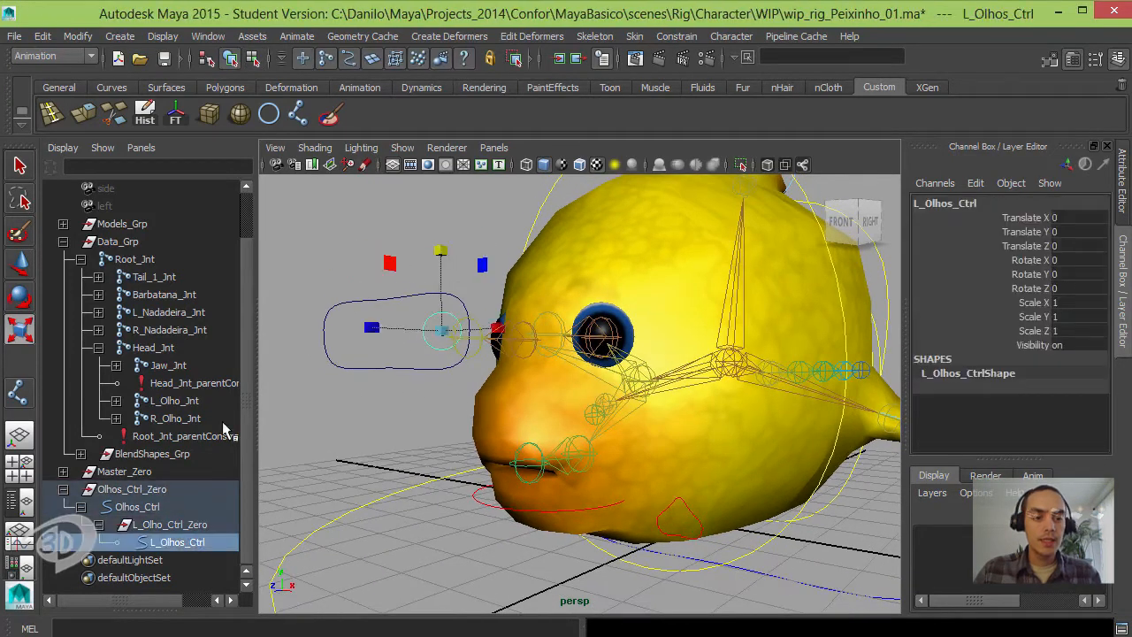
click(168, 524)
key(ctrl+d)
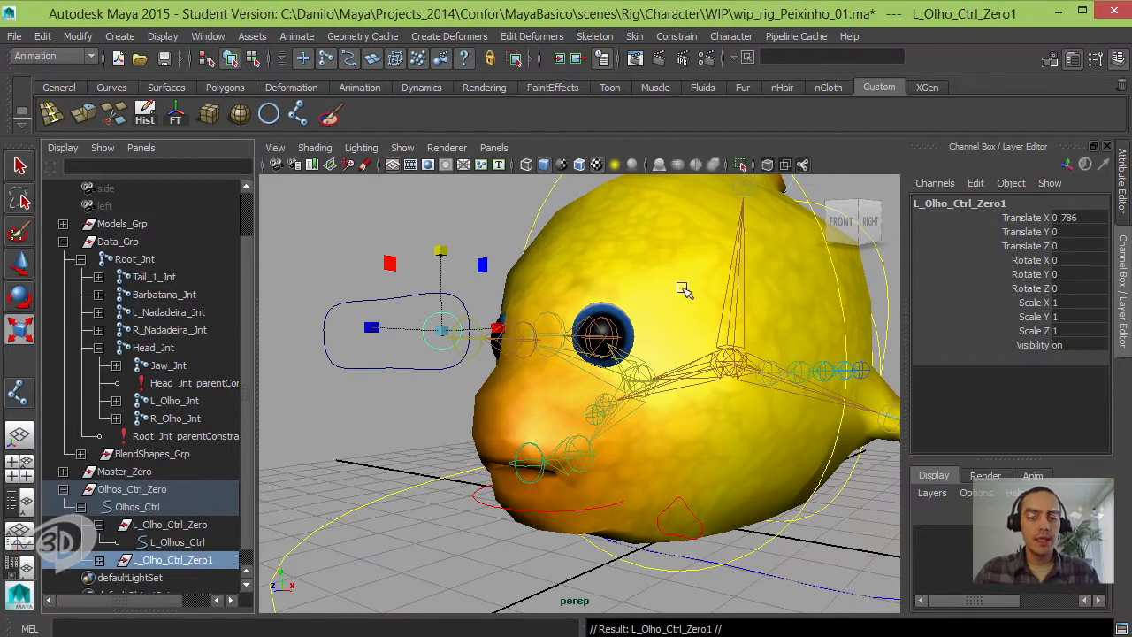
double_click(1050, 217)
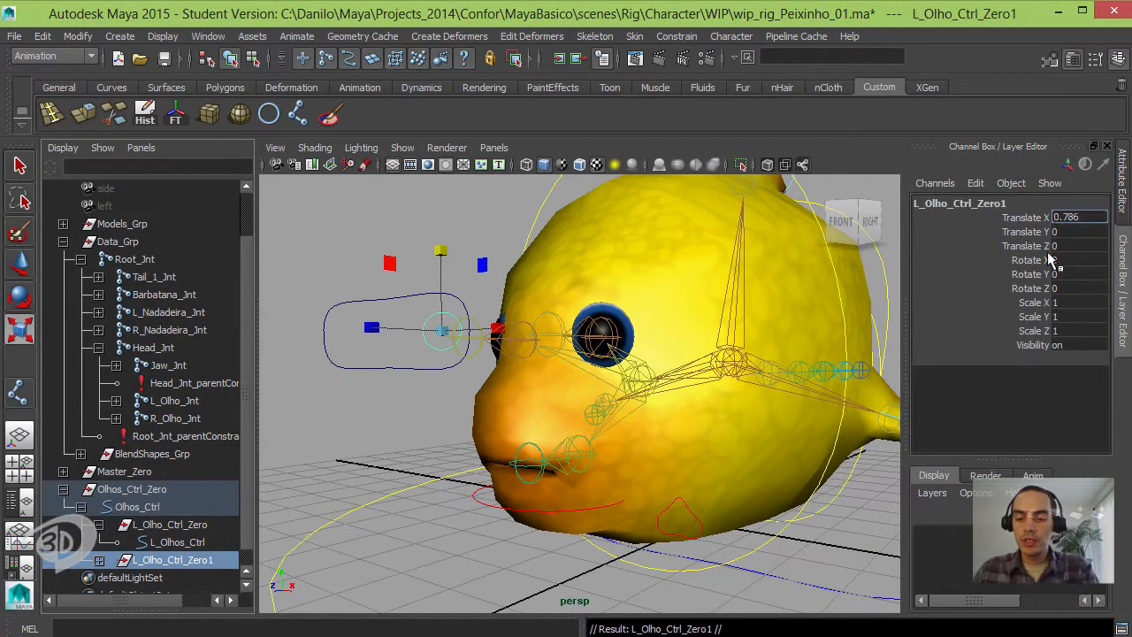
text(-)
key(Return)
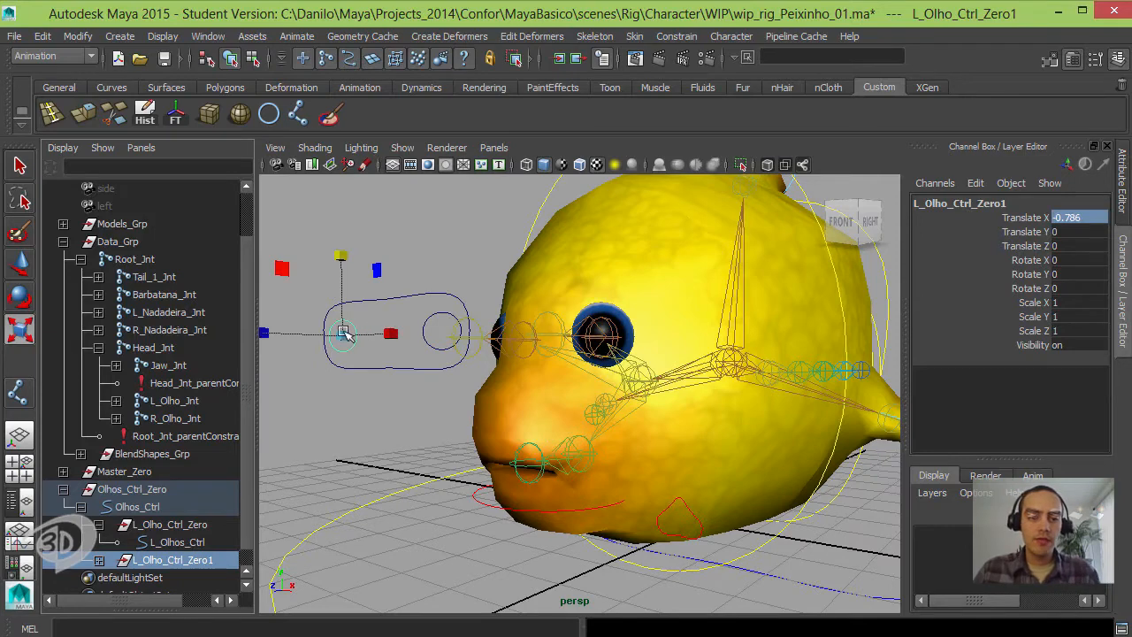
Step: Rename the duplicated group R_Olho_Ctrl_Zero and the curve inside it R_Olhos_Ctrl
scroll(180, 548, down, 1)
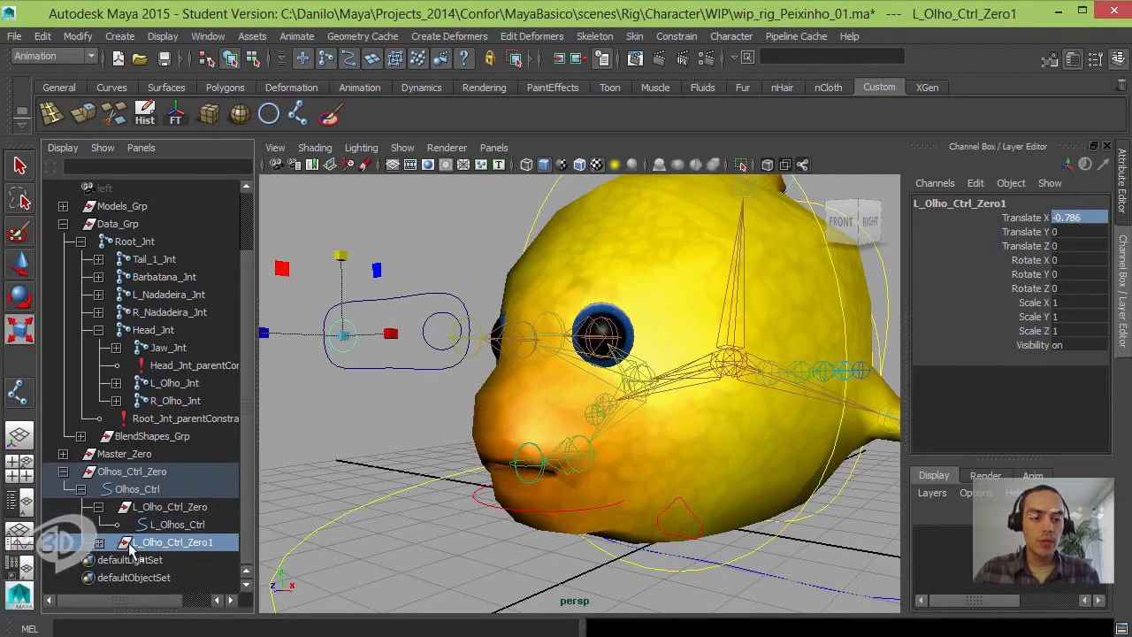
click(99, 542)
double_click(220, 543)
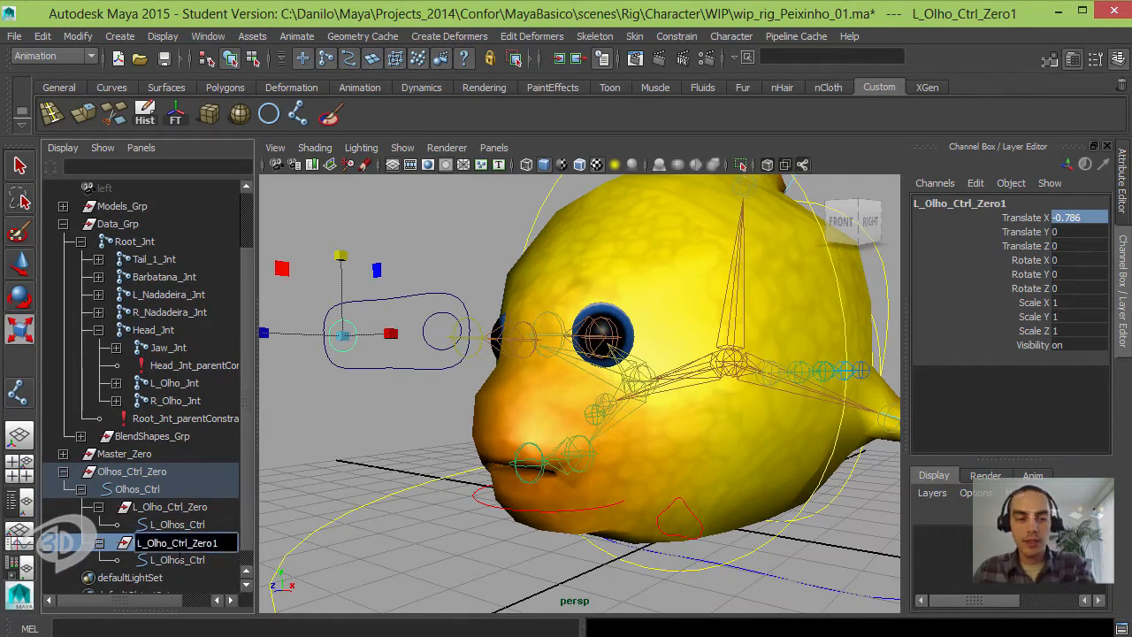
key(Delete)
text(R)
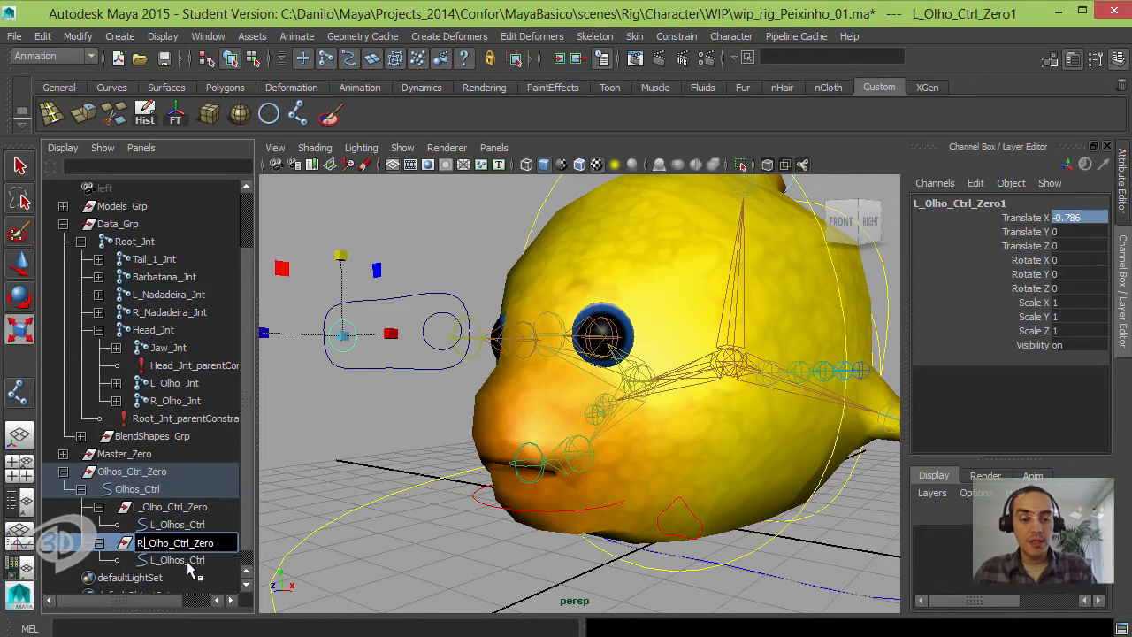
double_click(188, 559)
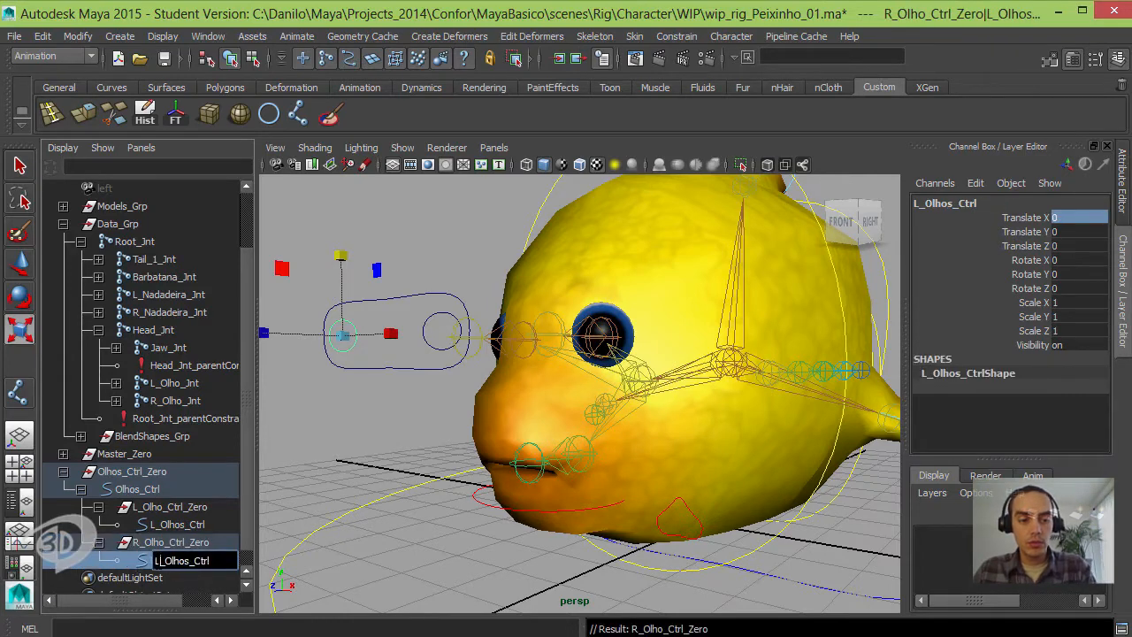
key(Delete)
text(R)
key(Return)
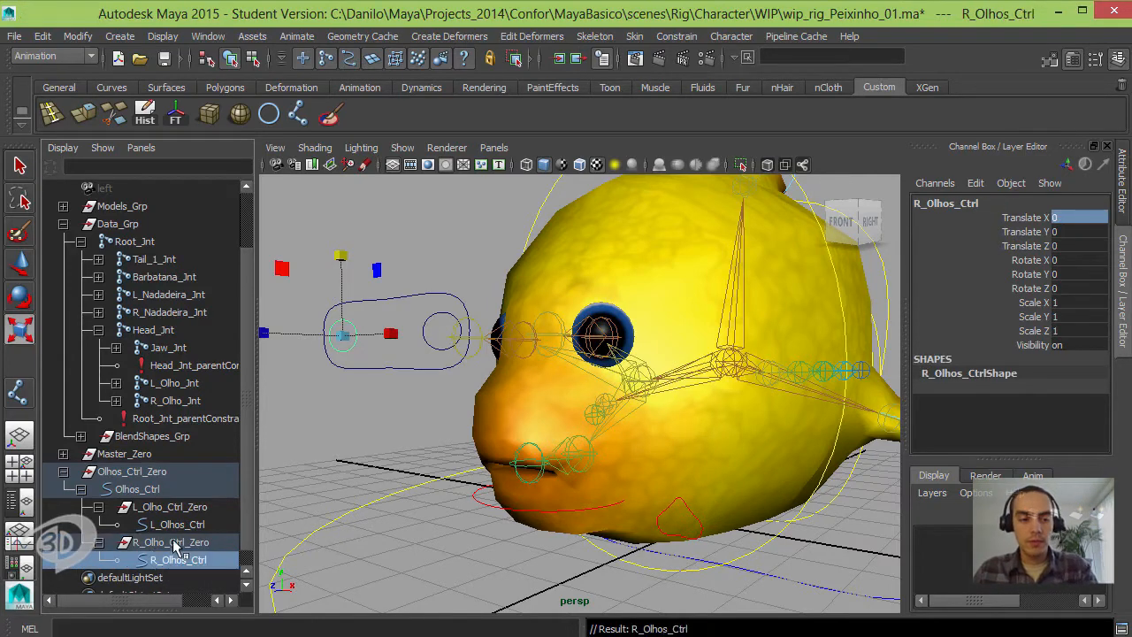
Step: Enable drawing overrides on the Olhos_Ctrl shape and set its override color to yellow
alt+drag(449, 375, 392, 331)
click(392, 329)
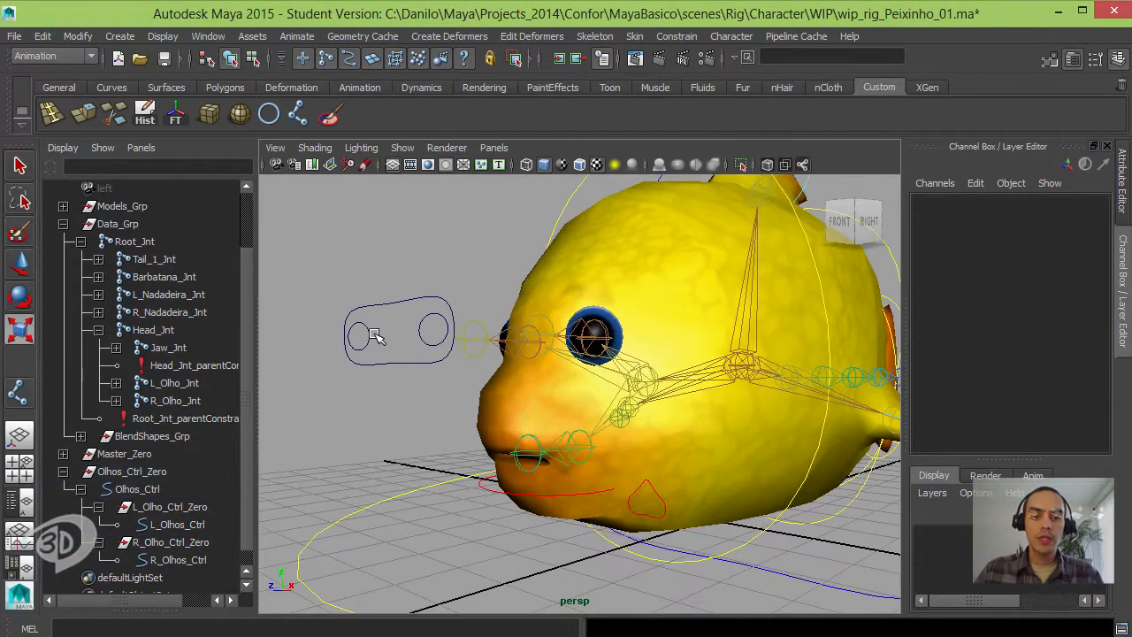
click(382, 357)
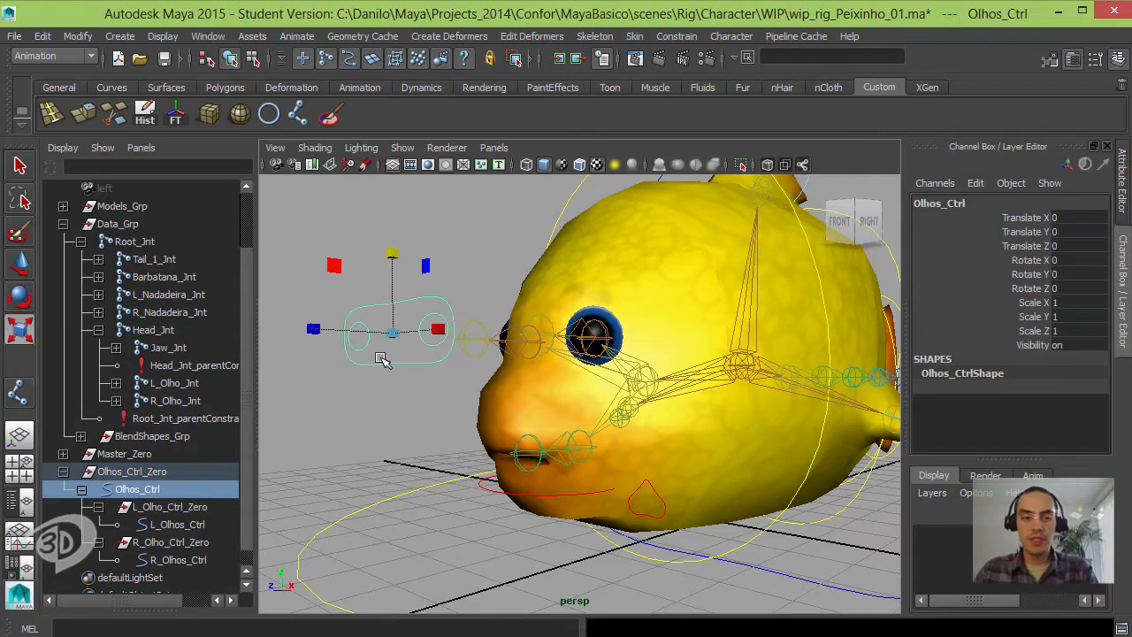
key(ctrl+a)
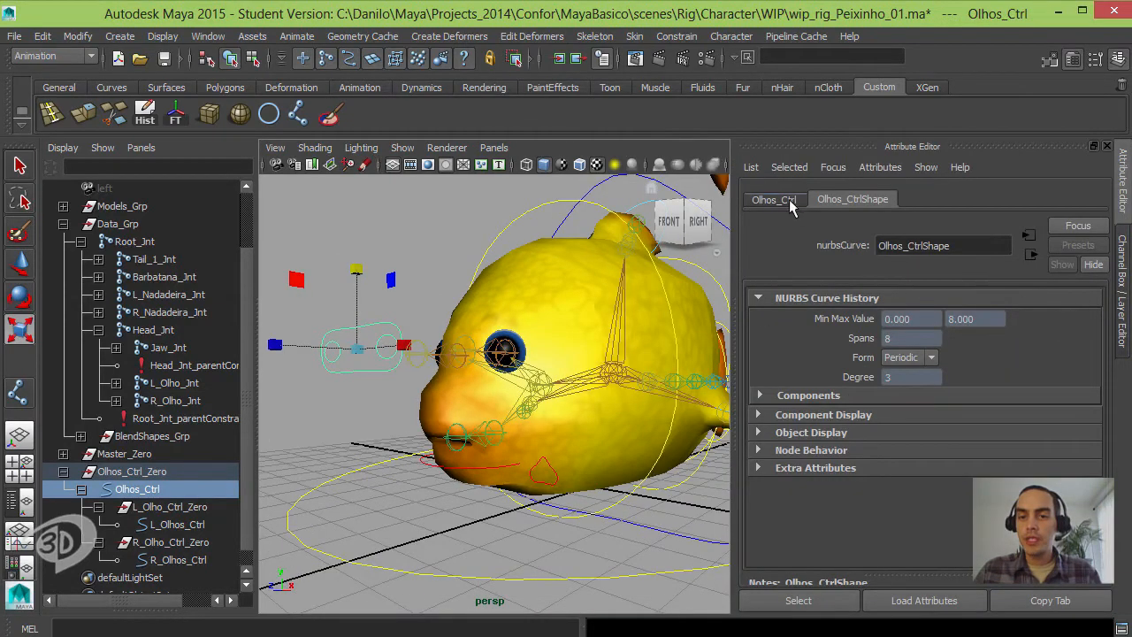
click(810, 433)
scroll(818, 504, down, 3)
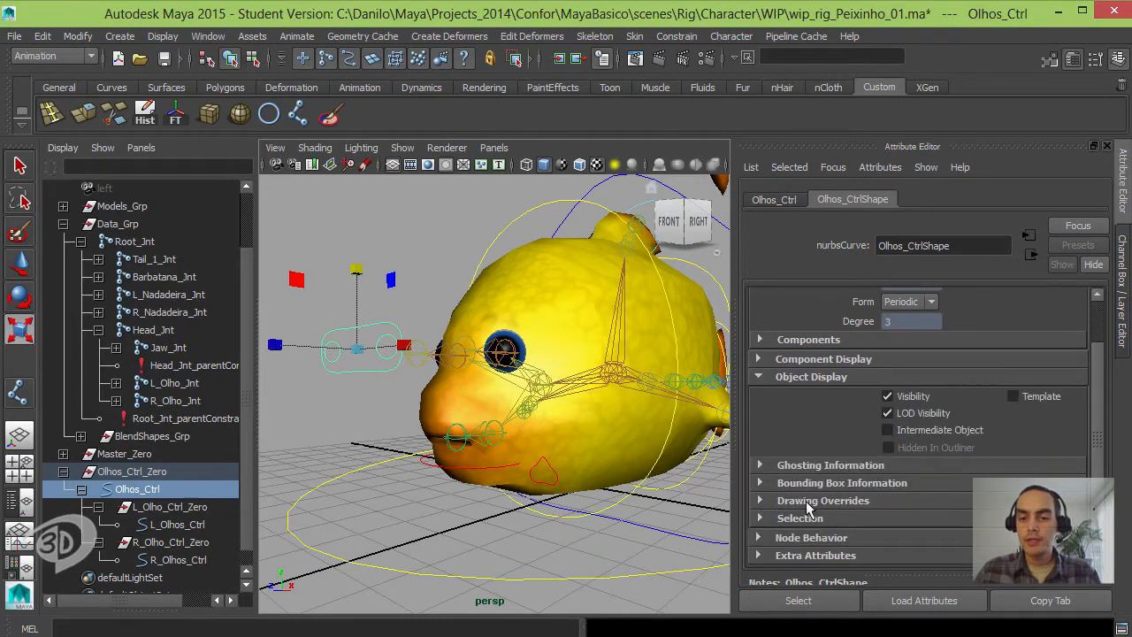
click(812, 500)
scroll(972, 407, down, 7)
click(915, 381)
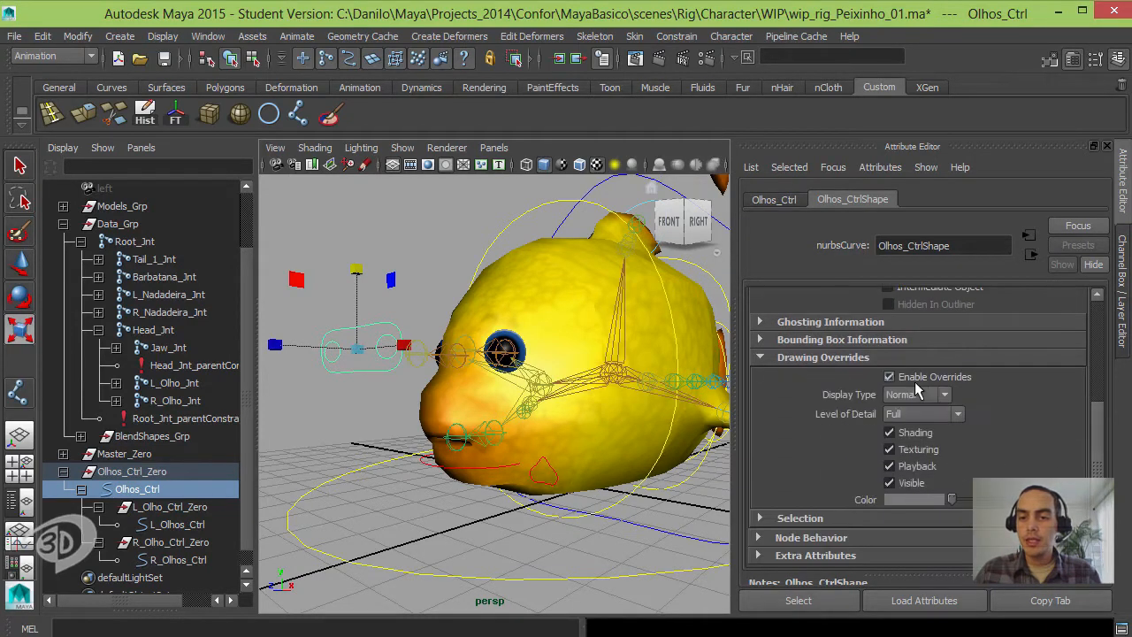
drag(952, 499, 1006, 501)
Step: Enable drawing overrides on the R_Olhos_Ctrl shape and set its override color to blue
click(328, 374)
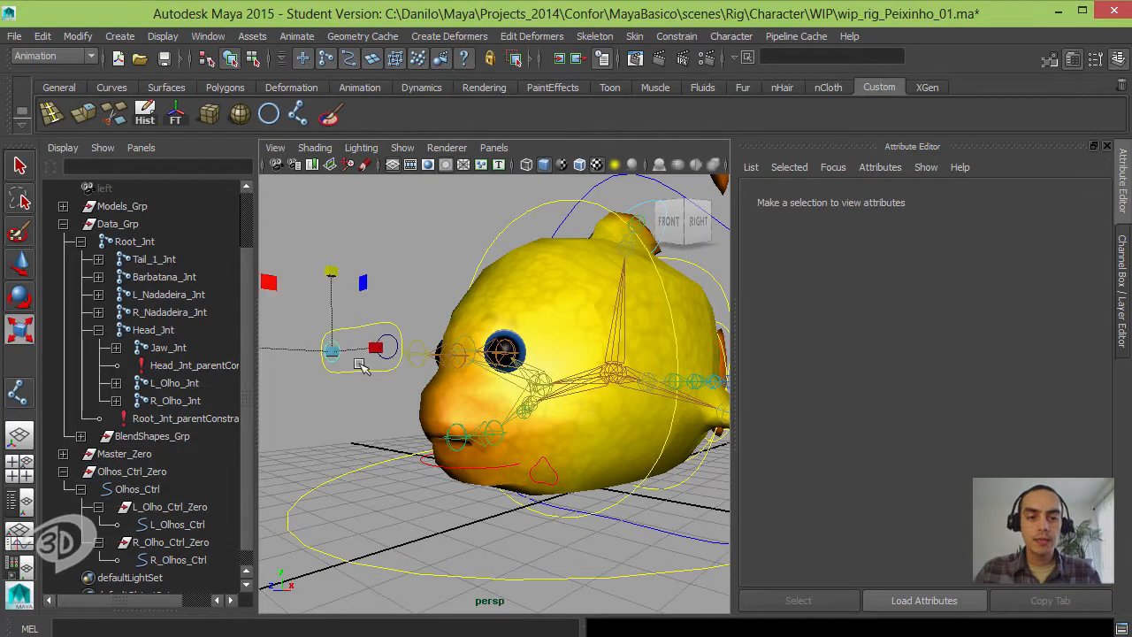
click(361, 367)
click(889, 395)
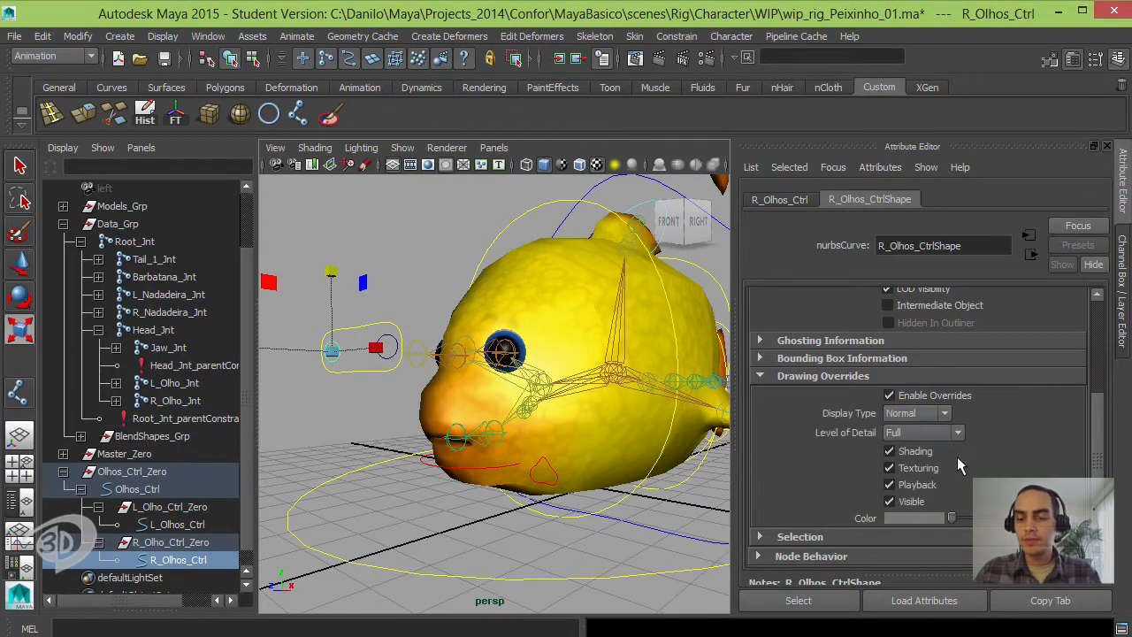
mouse_move(955, 520)
mouse_down()
mouse_move(1032, 522)
mouse_move(971, 524)
mouse_up()
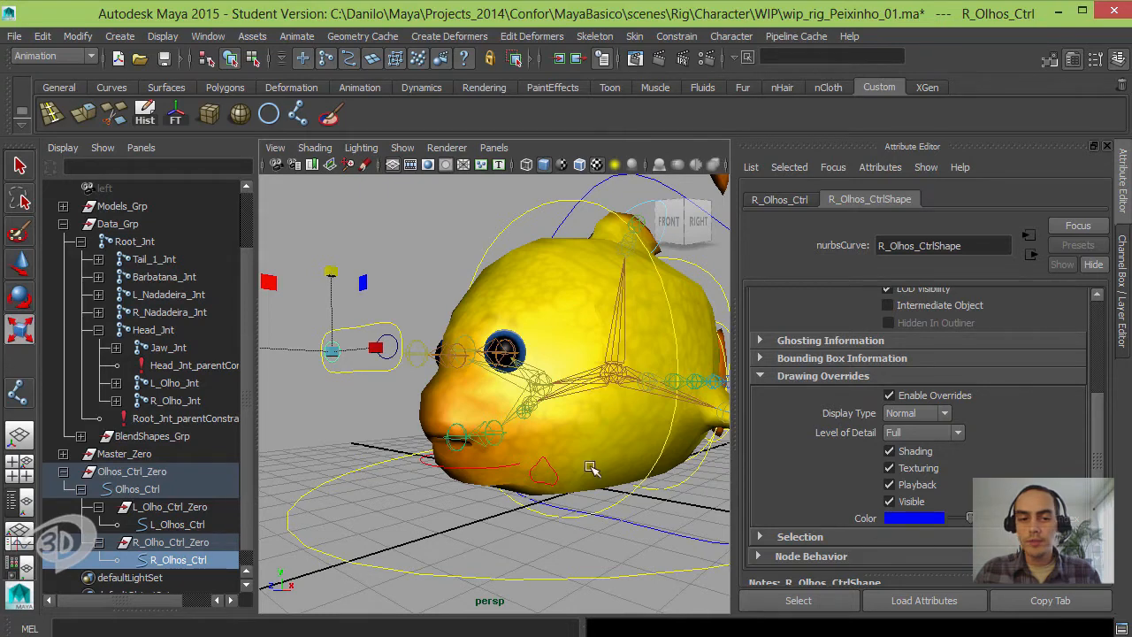
Step: Enable drawing overrides on the L_Olhos_Ctrl shape, set its override color to red, and deselect the curve
click(374, 336)
click(376, 354)
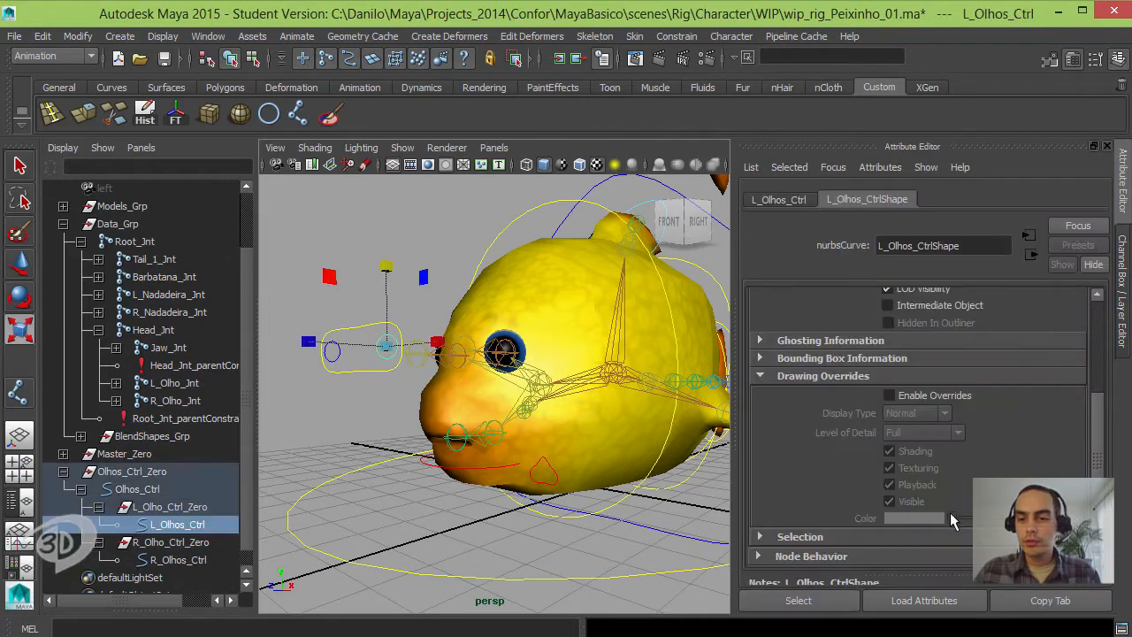
drag(955, 523, 997, 523)
click(437, 267)
alt+drag(436, 267, 390, 356)
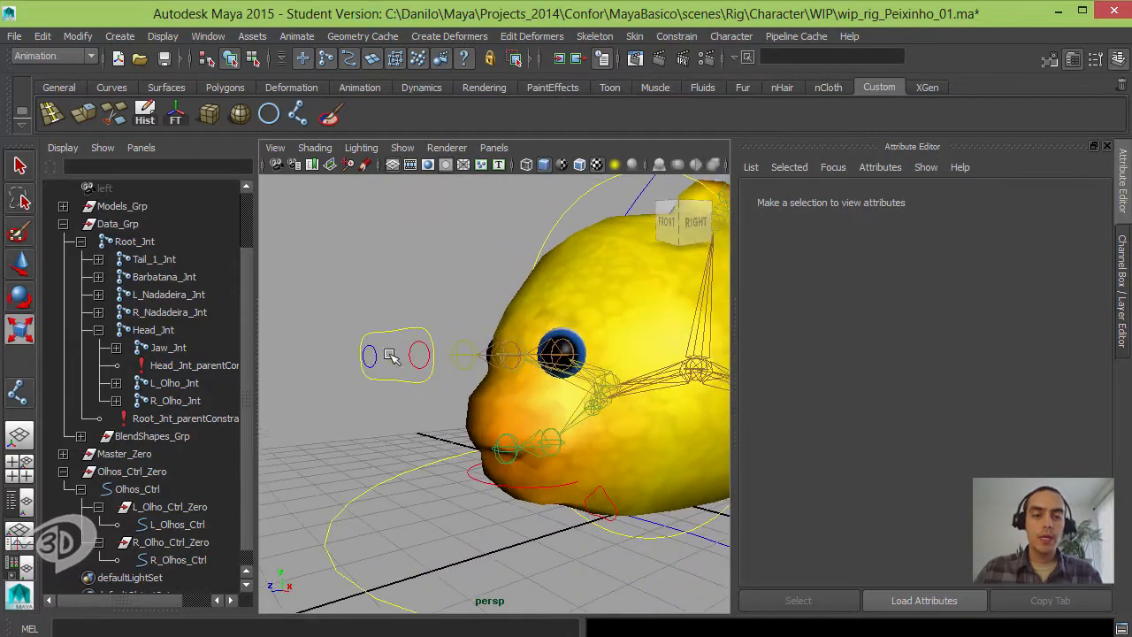
Step: Move the Olhos_Ctrl_Zero group farther forward along Z, away from the fish's face, and deselect it
click(120, 471)
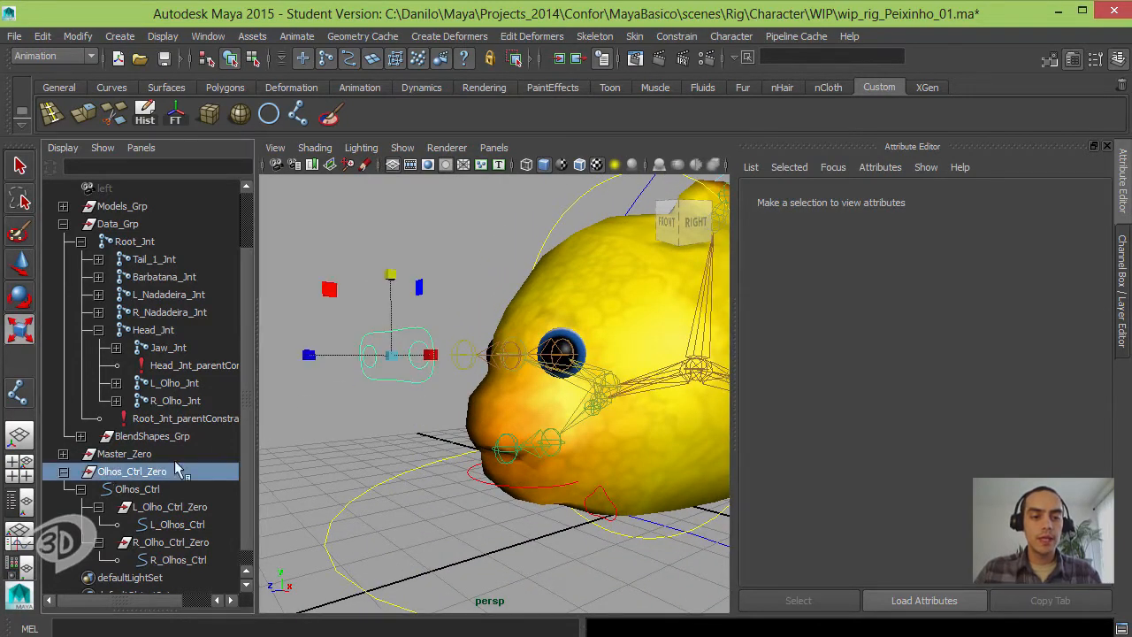
alt+drag(509, 392, 386, 392)
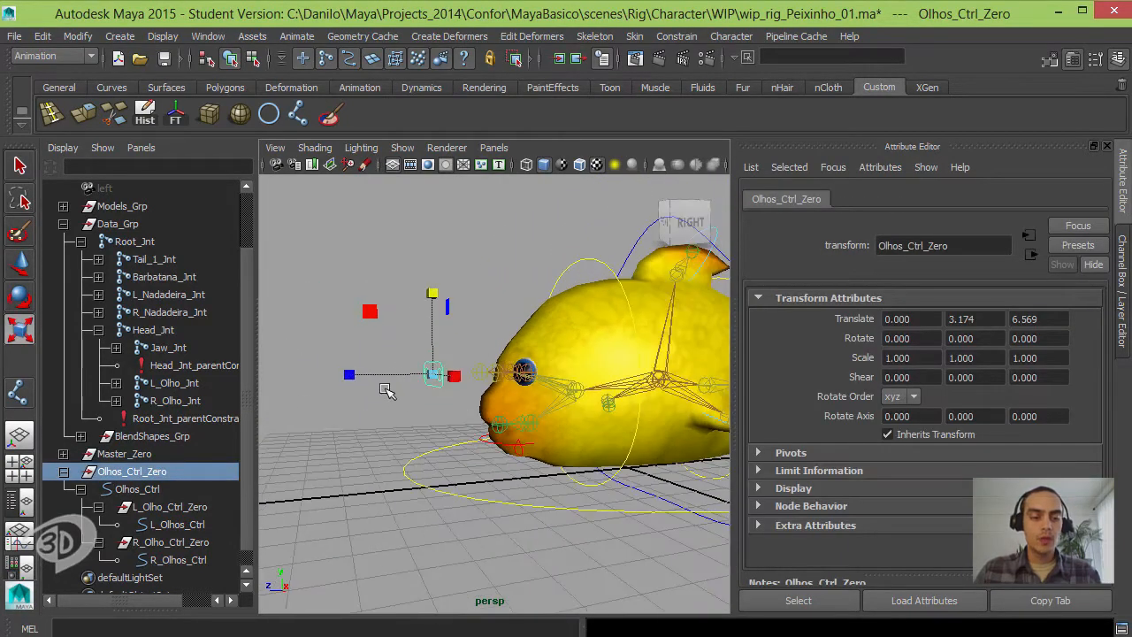
key(w)
alt+drag(460, 387, 298, 375)
alt+drag(299, 375, 404, 384)
click(392, 391)
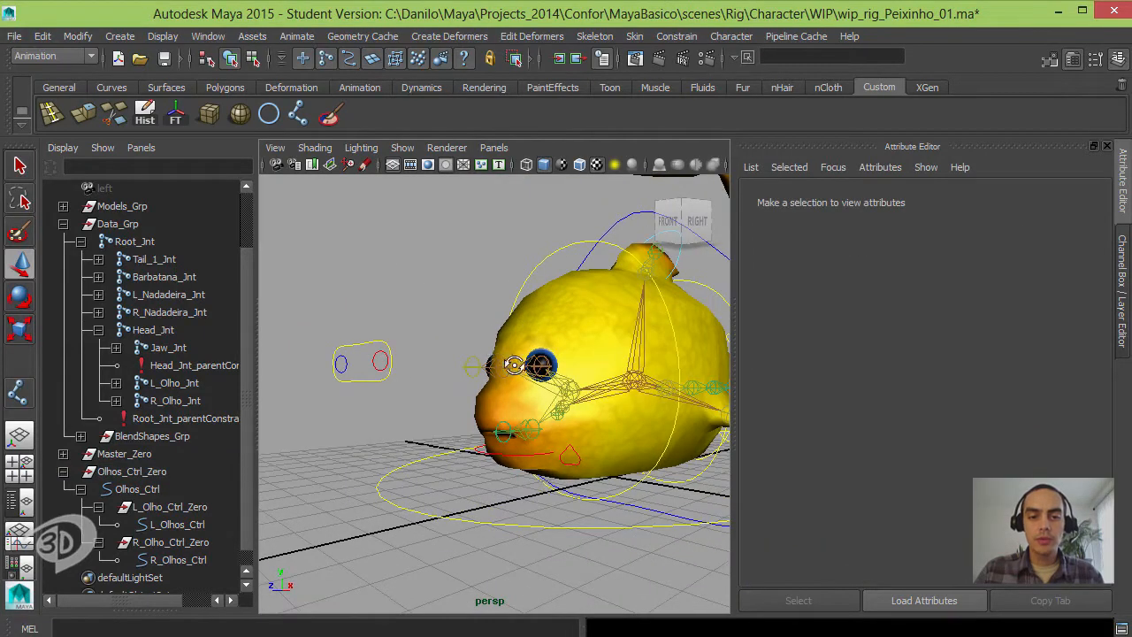
alt+drag(512, 365, 470, 364)
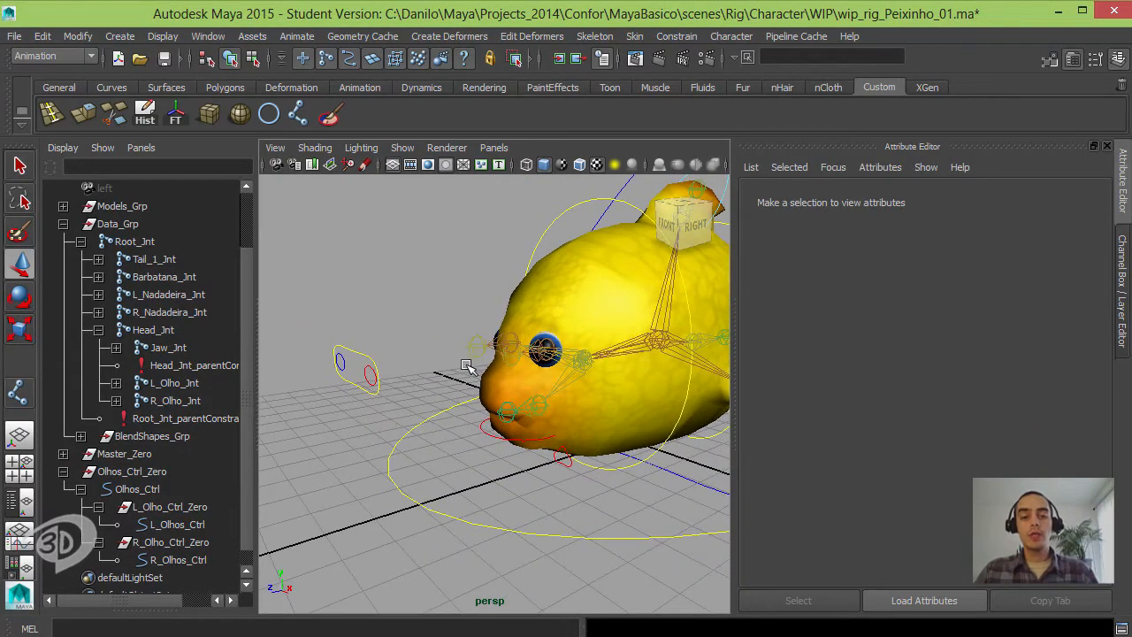
alt+drag(400, 380, 447, 387)
Step: Show the channel box and select the L_Olhos_Ctrl curve, adding the L_Olho_Jnt joint to the selection
click(1121, 273)
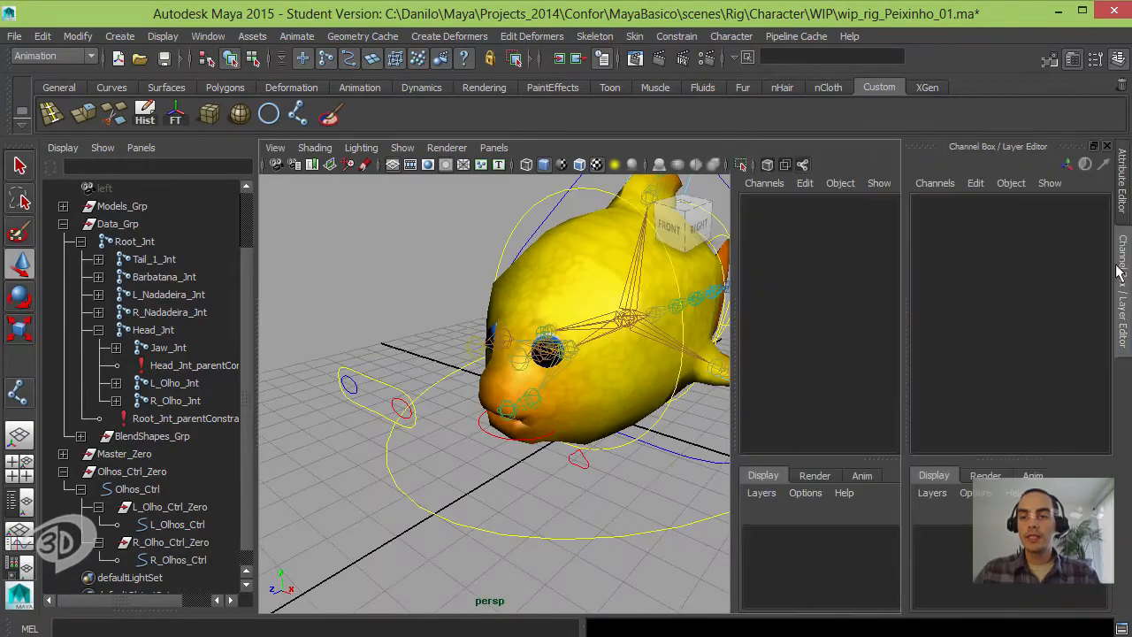
alt+drag(656, 387, 424, 406)
click(424, 408)
alt+drag(517, 404, 598, 365)
click(616, 351)
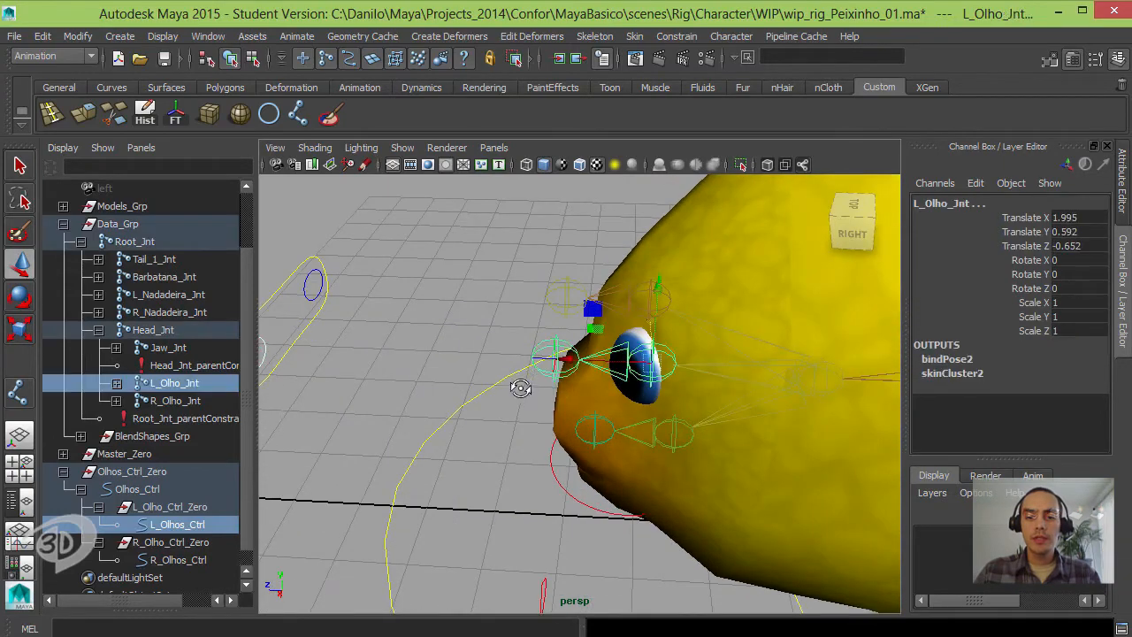
alt+drag(519, 383, 473, 368)
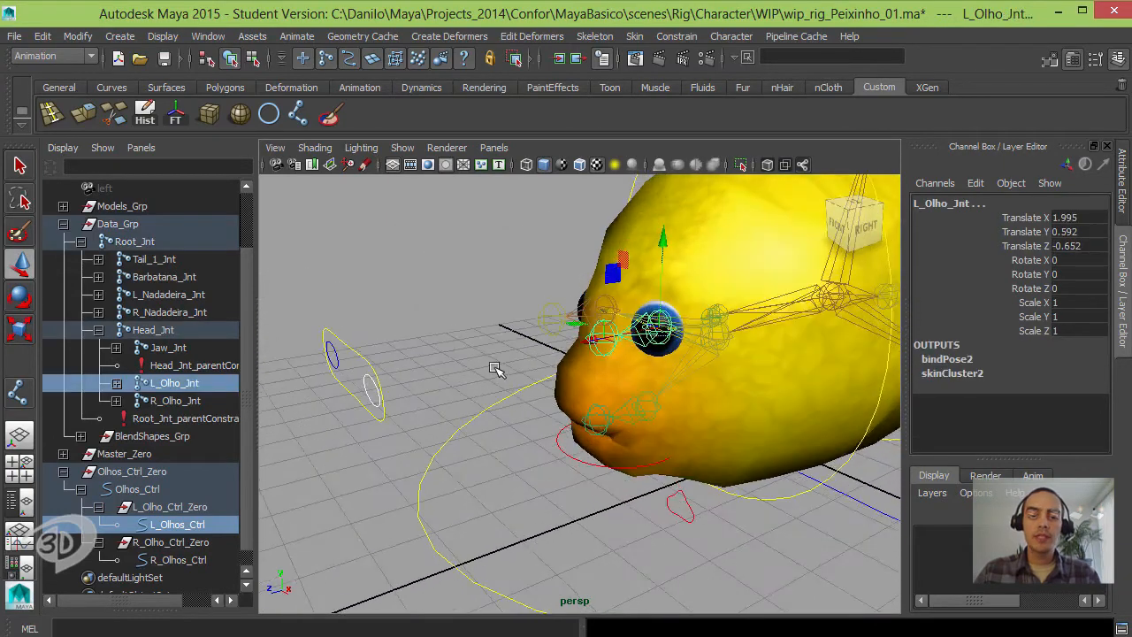
Step: Reselect the pair in reverse order, with L_Olho_Jnt first and L_Olhos_Ctrl added last
click(504, 366)
click(638, 345)
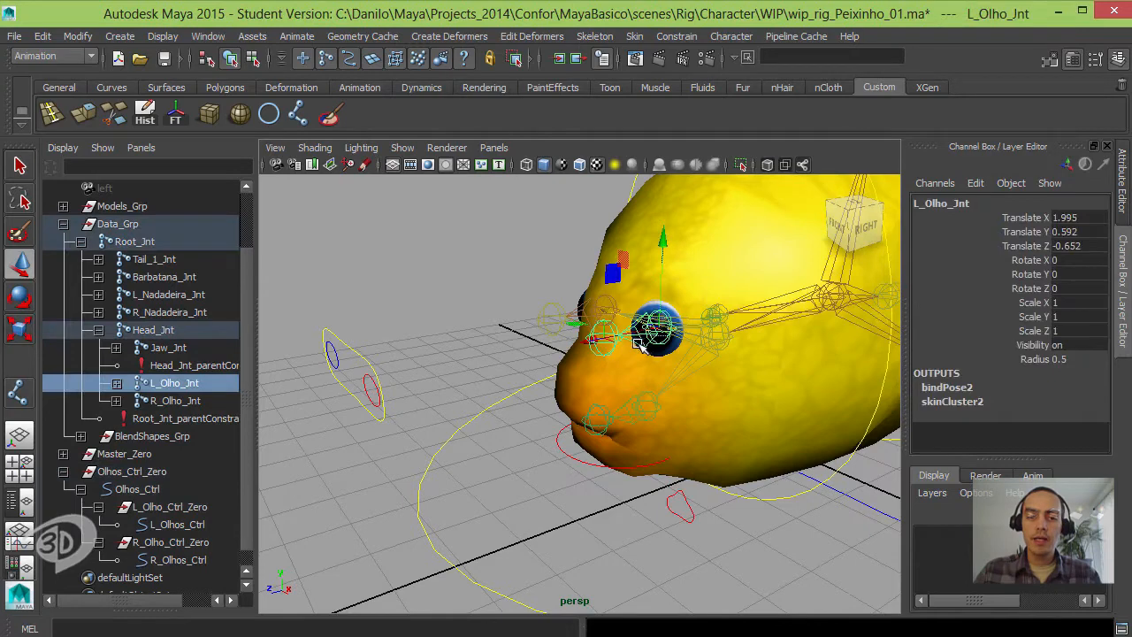
shift+click(367, 389)
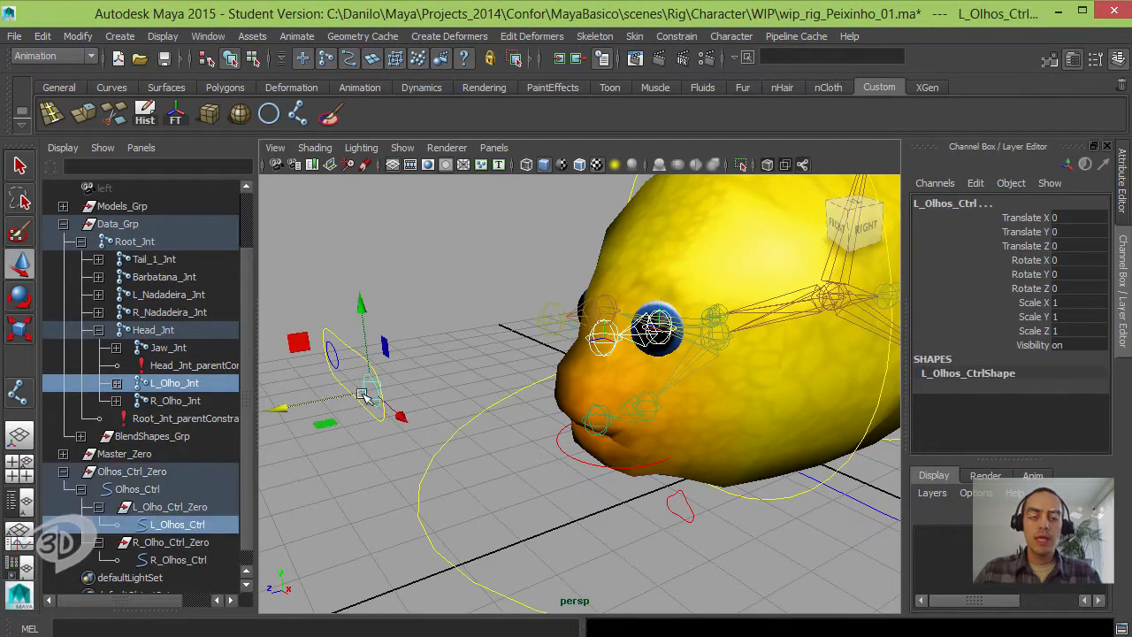
mouse_move(534, 375)
alt+mouse_down()
mouse_move(551, 374)
mouse_move(534, 375)
alt+mouse_up()
Step: Open the Aim constraint options, reset them to their defaults, and enable Maintain offset
click(669, 38)
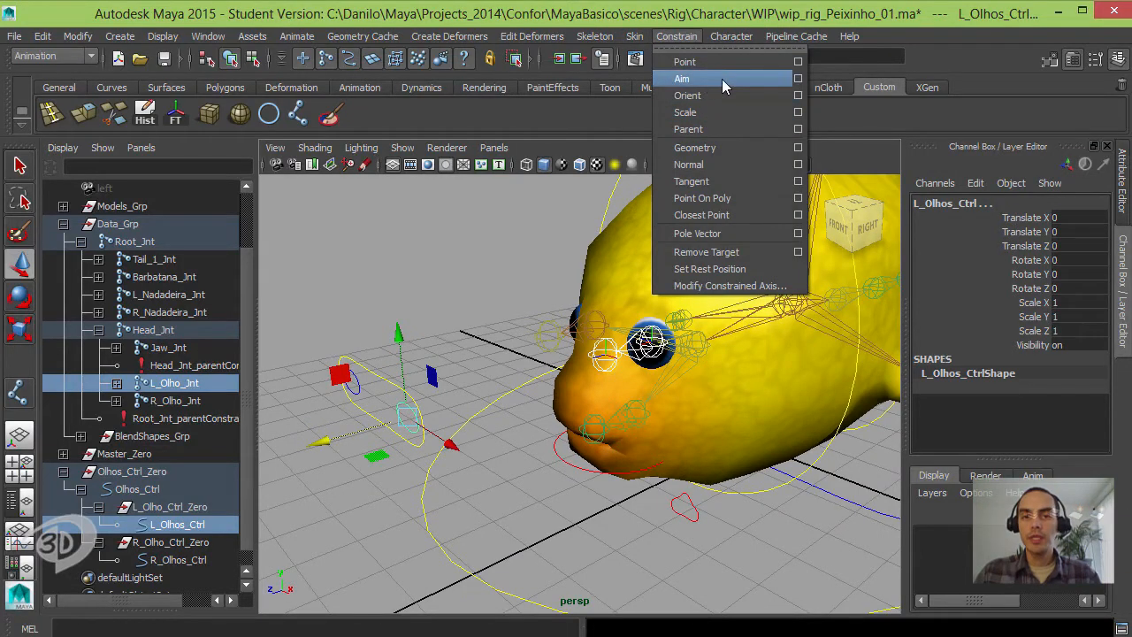
click(787, 83)
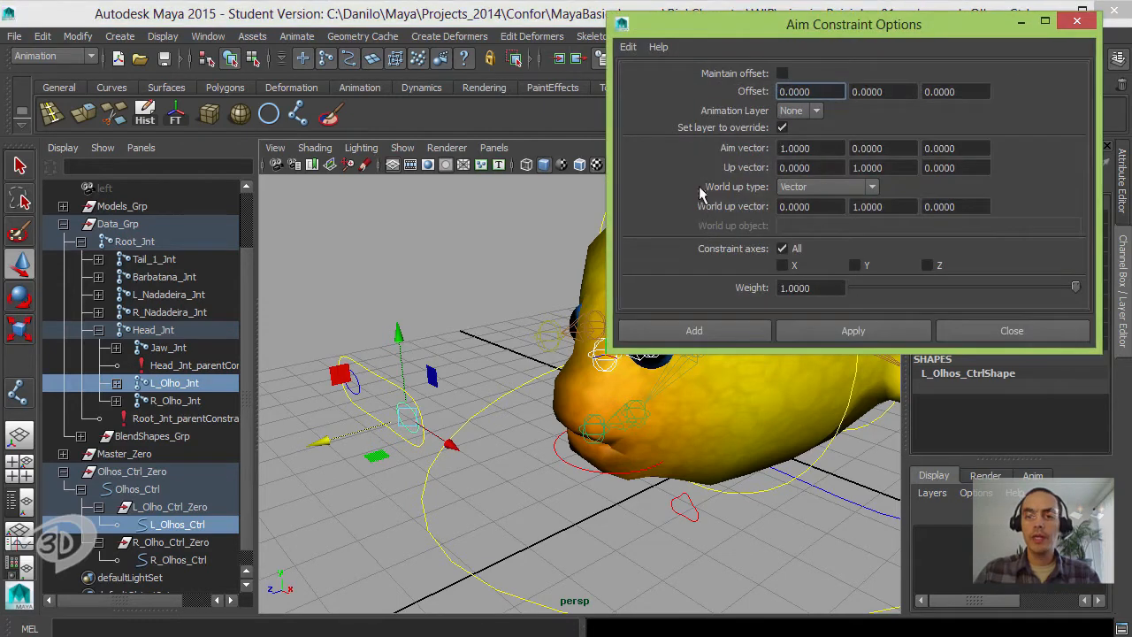
click(783, 73)
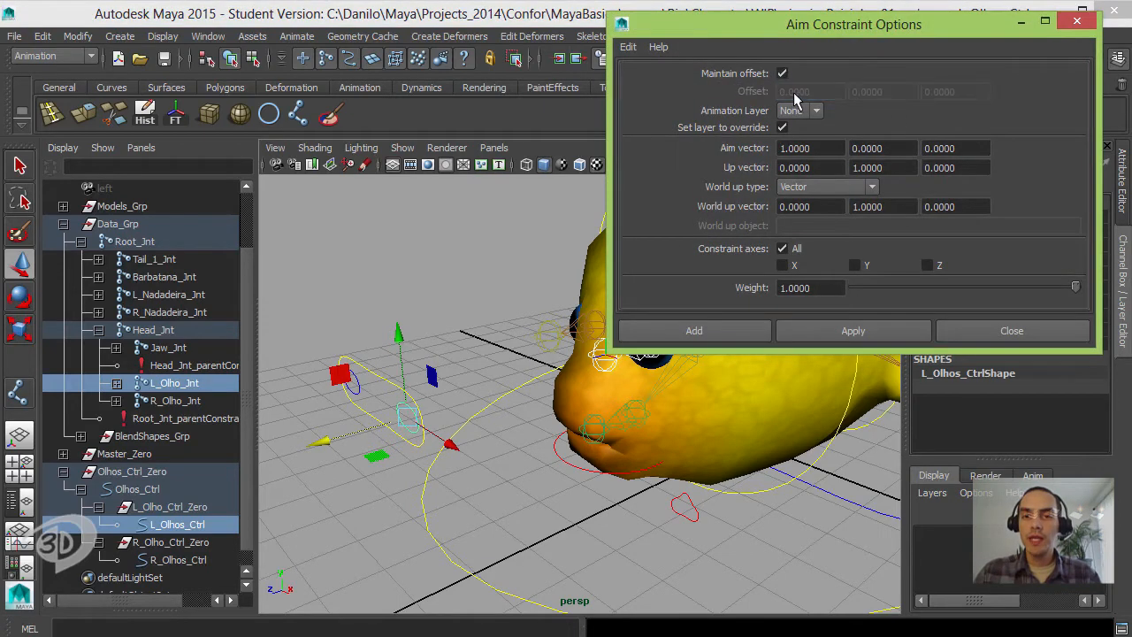
click(627, 47)
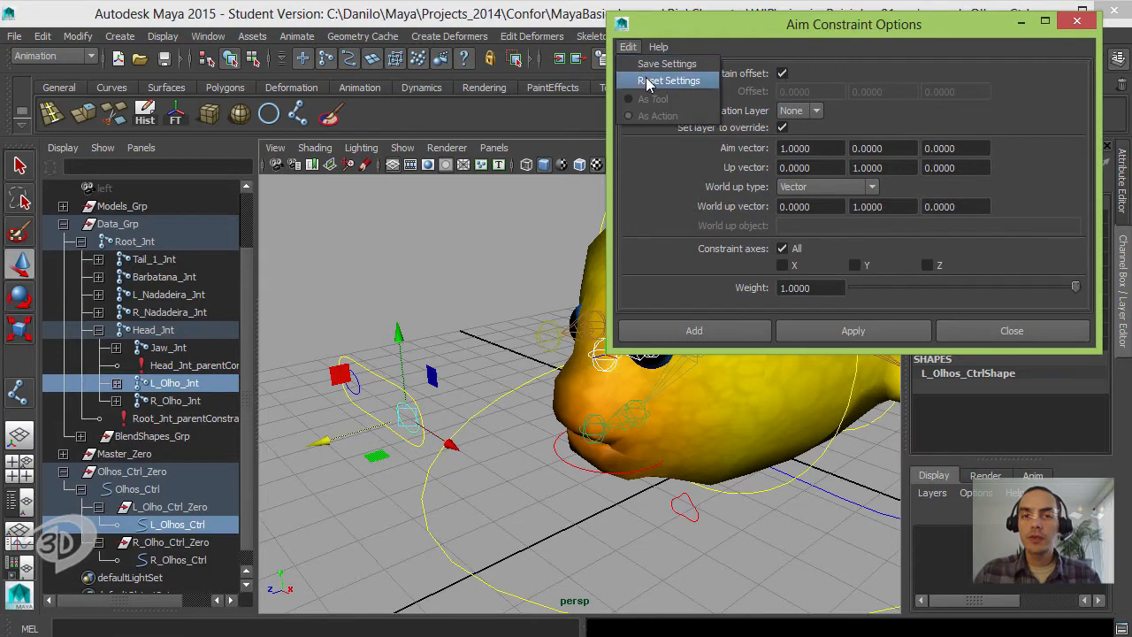
click(653, 82)
click(782, 74)
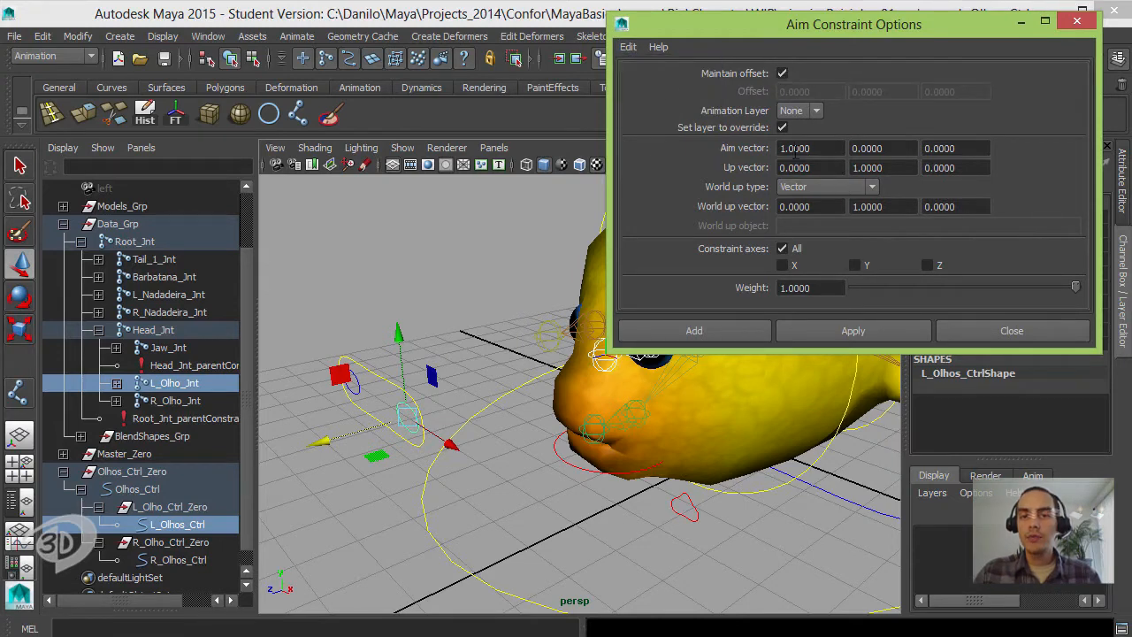
Step: Set the constraint's aim vector to 0, 0, 1 so that it aims along Z
alt+drag(577, 422, 329, 506)
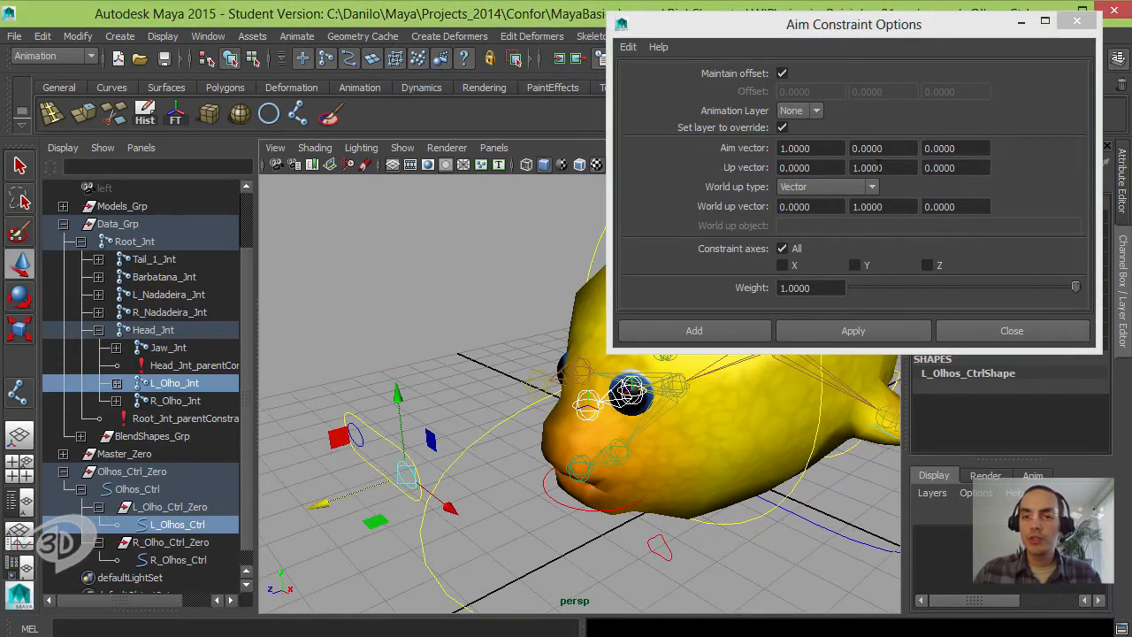
click(810, 148)
text(0)
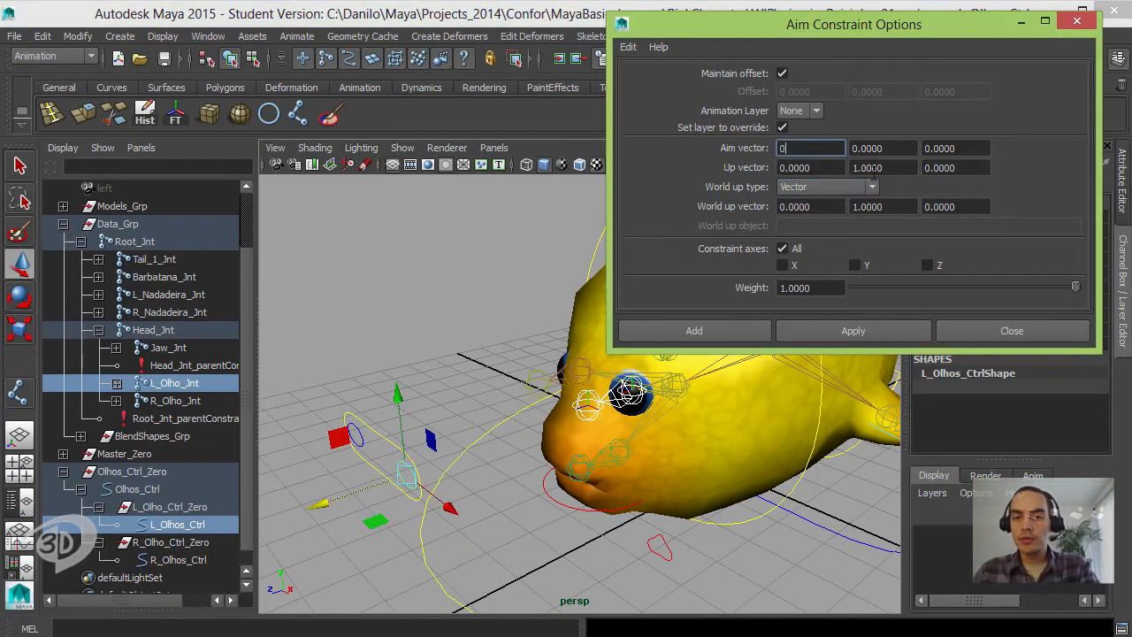
click(968, 148)
text(1)
key(Return)
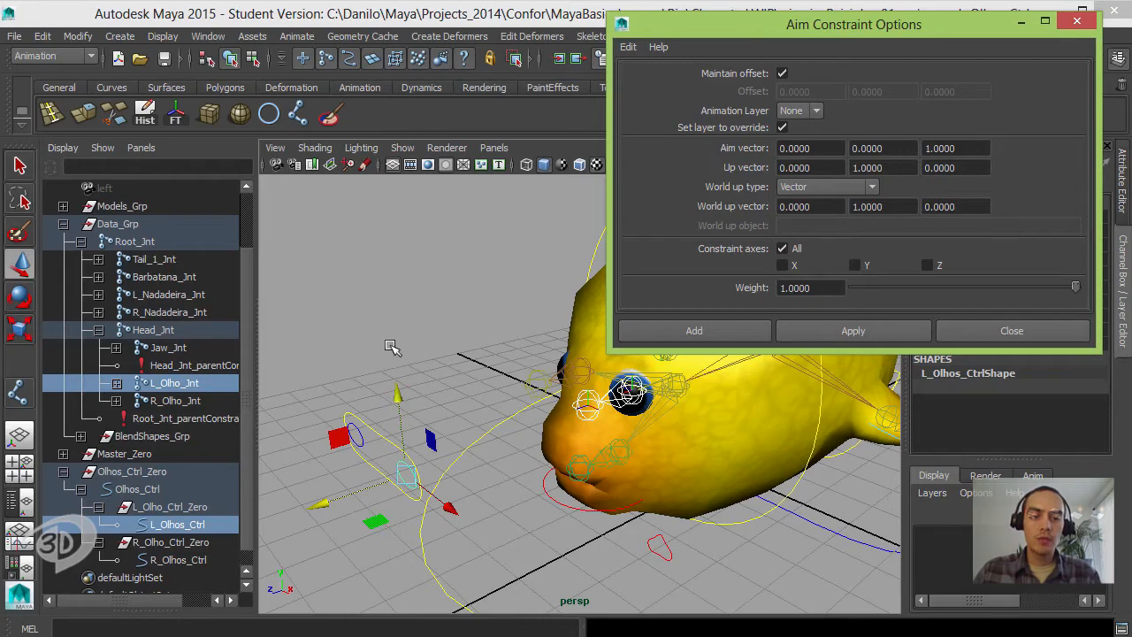
Step: Set the world up type to Object rotation up and enter L_Olhos_Ctrl as the world up object
click(826, 187)
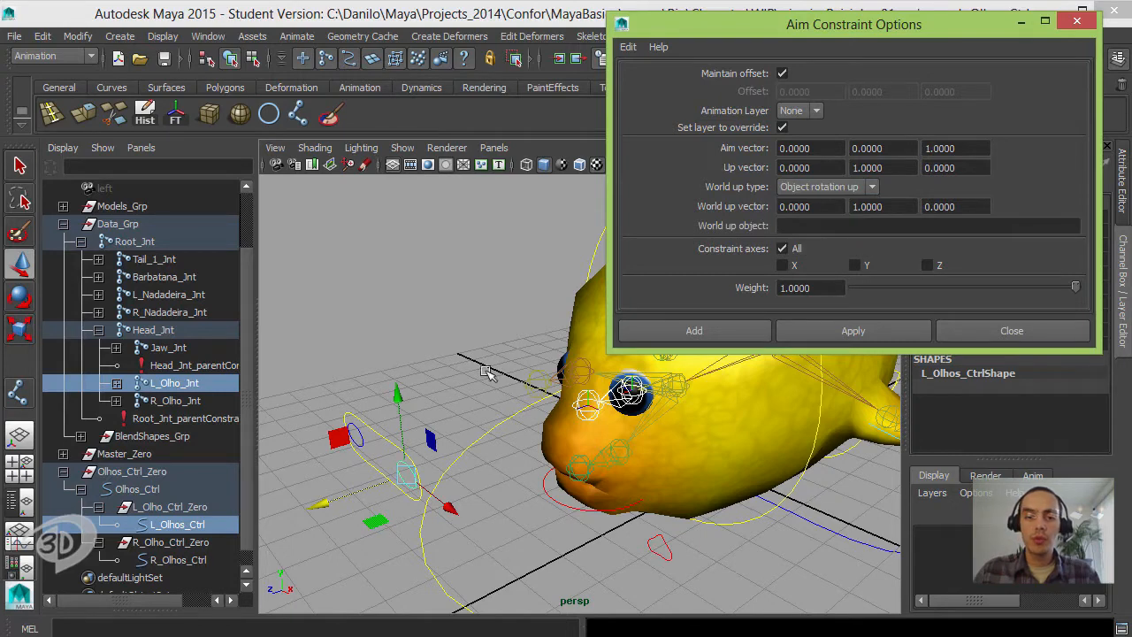
drag(769, 24, 575, 66)
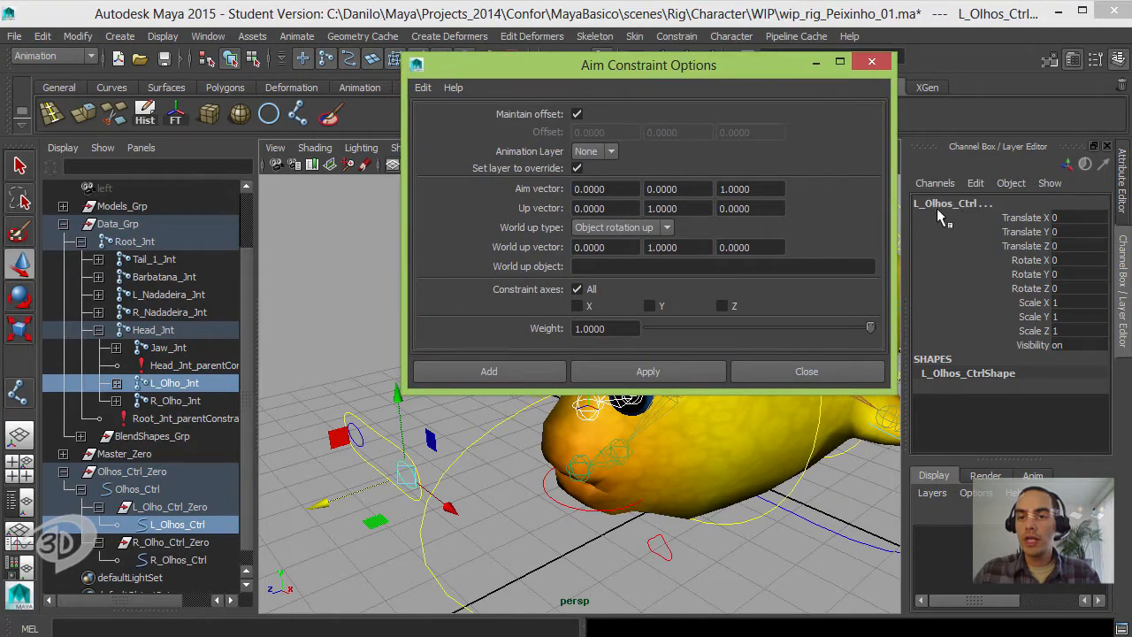
click(615, 268)
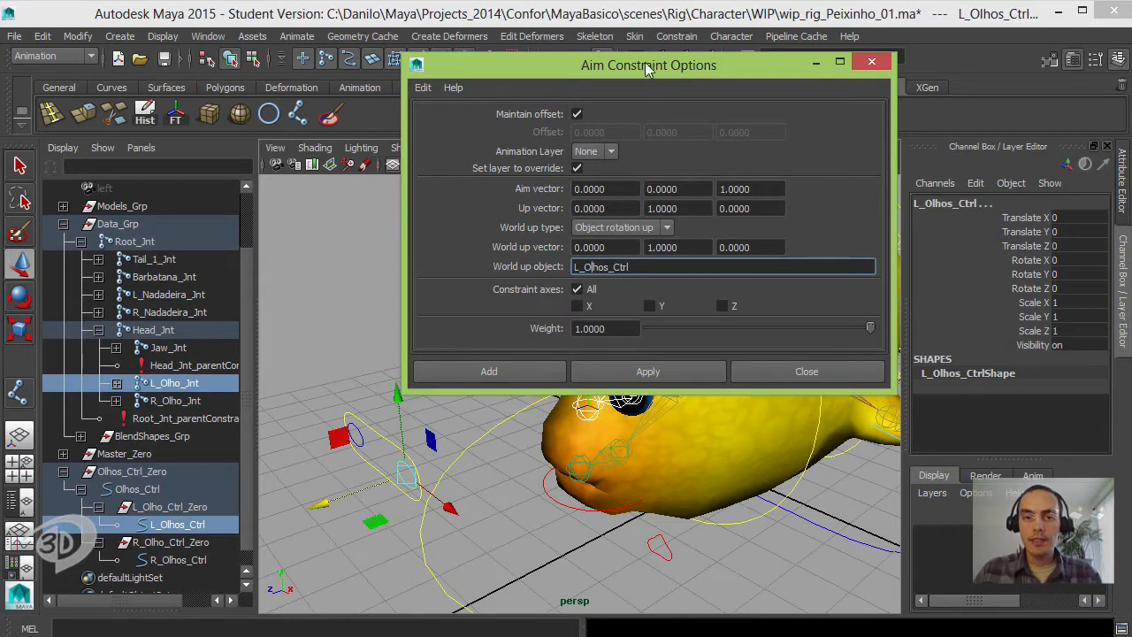
drag(648, 68, 698, 63)
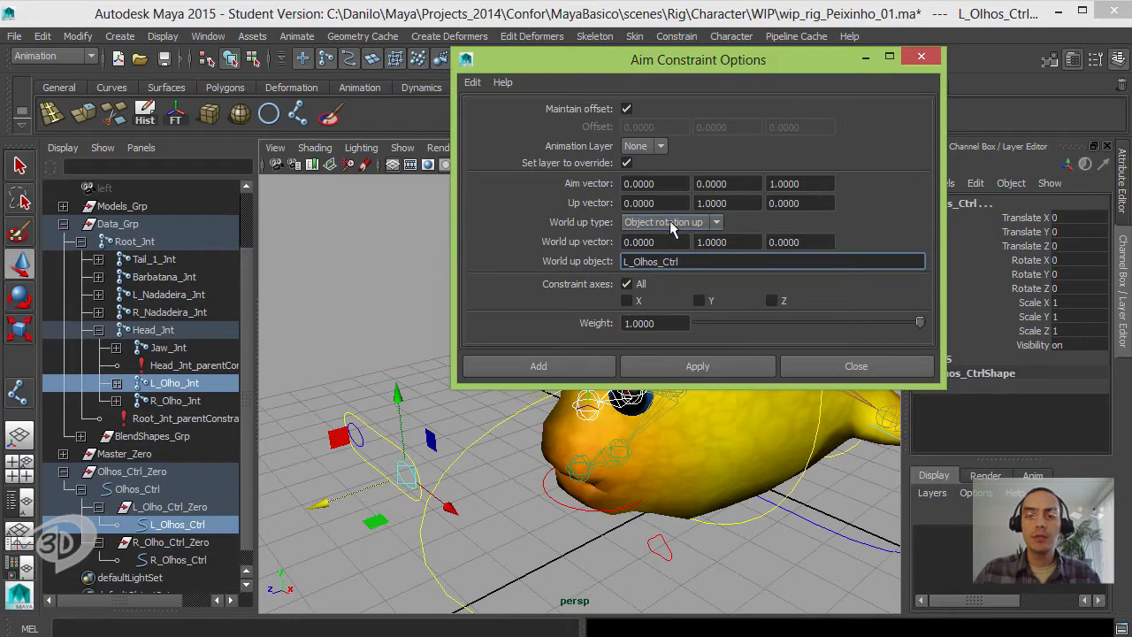
Step: Try the aim constraint on the selected pair, test it by moving L_Olhos_Ctrl, and undo the move
click(714, 365)
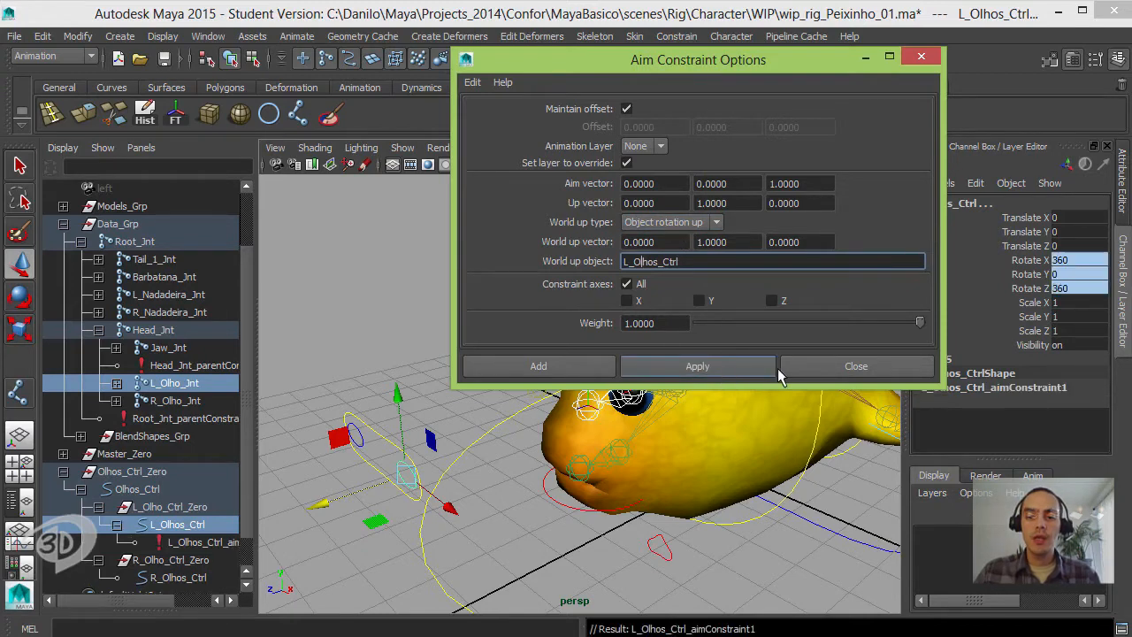
click(857, 366)
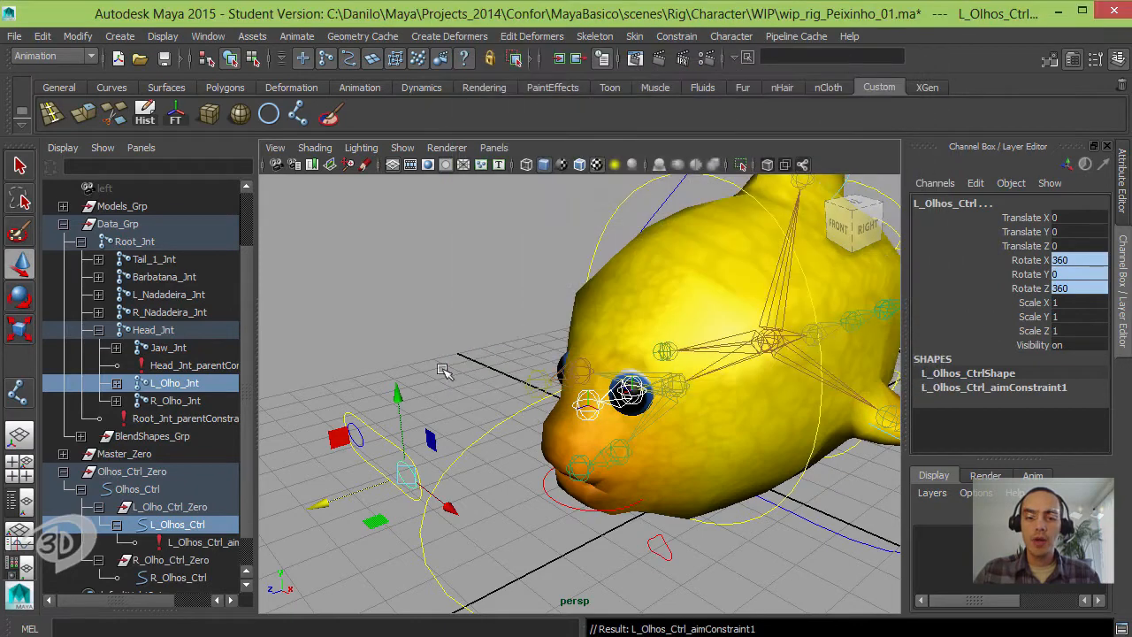
click(467, 397)
alt+drag(467, 397, 520, 230)
click(414, 393)
key(ctrl+z)
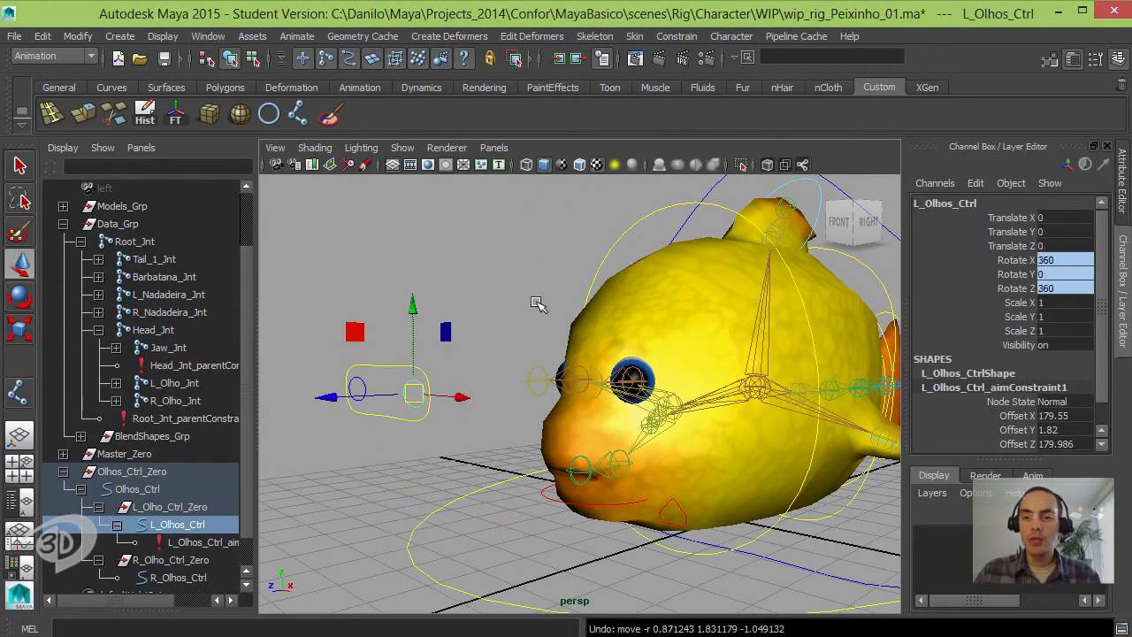
Step: Widen the outliner and delete the aim constraint under L_Olhos_Ctrl
alt+drag(538, 304, 682, 319)
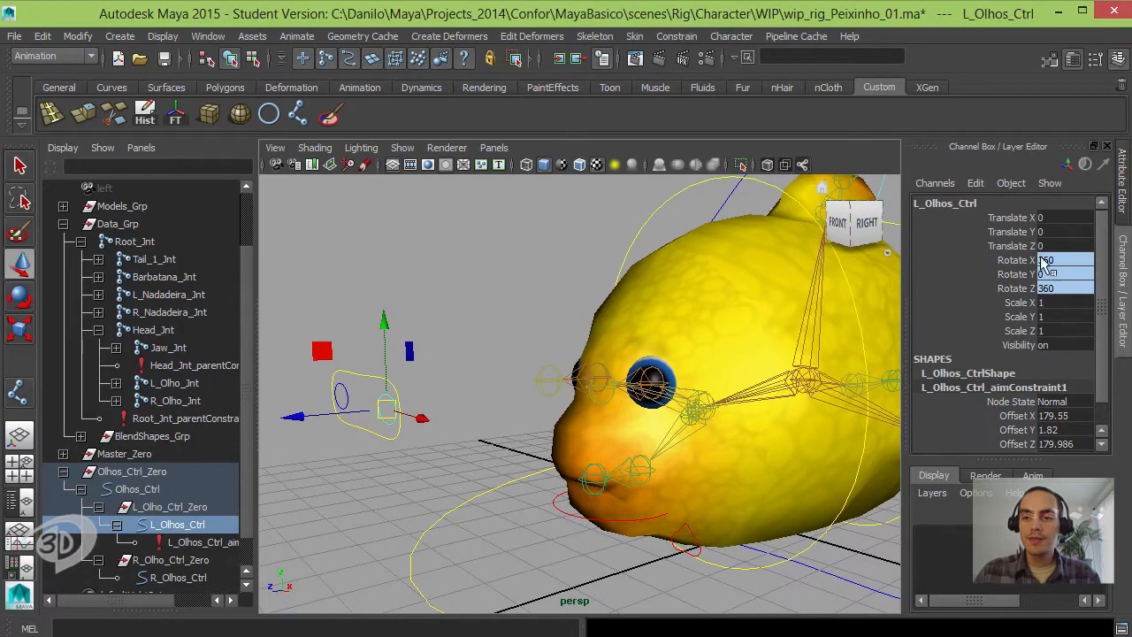
alt+drag(633, 353, 653, 339)
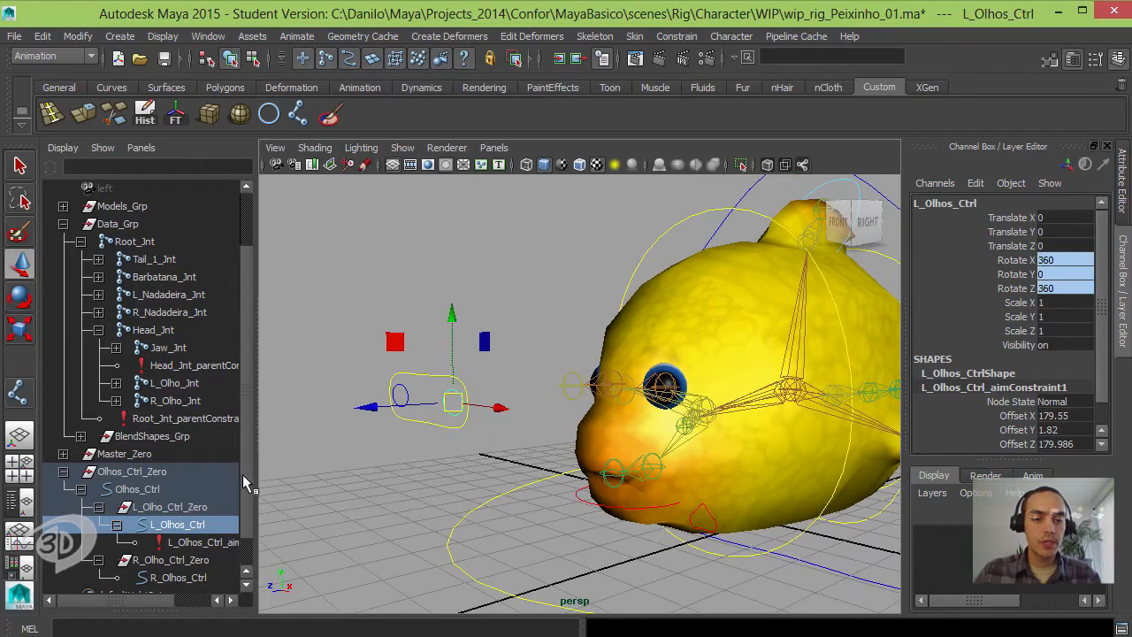
drag(246, 482, 318, 482)
click(253, 541)
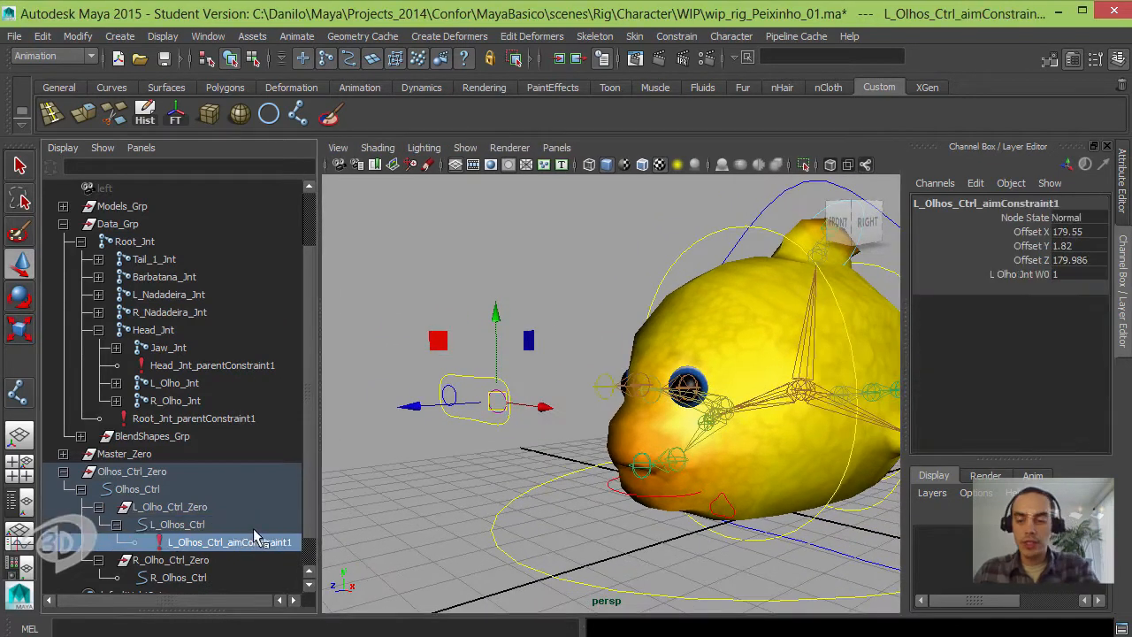
key(Delete)
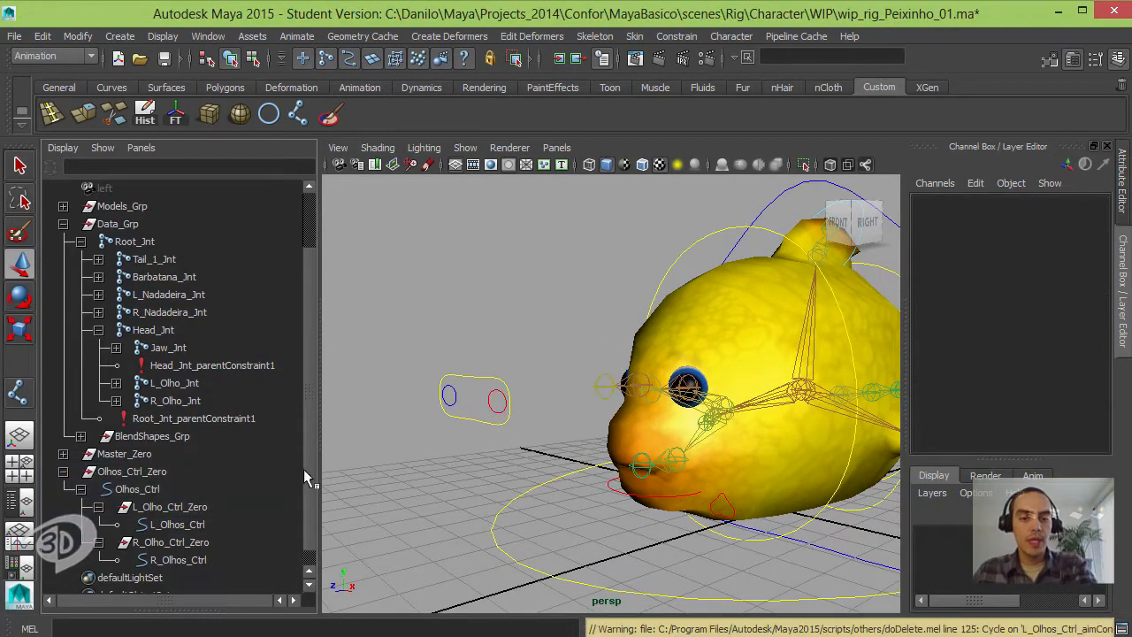
Step: Select L_Olhos_Ctrl followed by L_Olho_Jnt, apply the aim constraint with the existing options, and minimize the options window
click(484, 401)
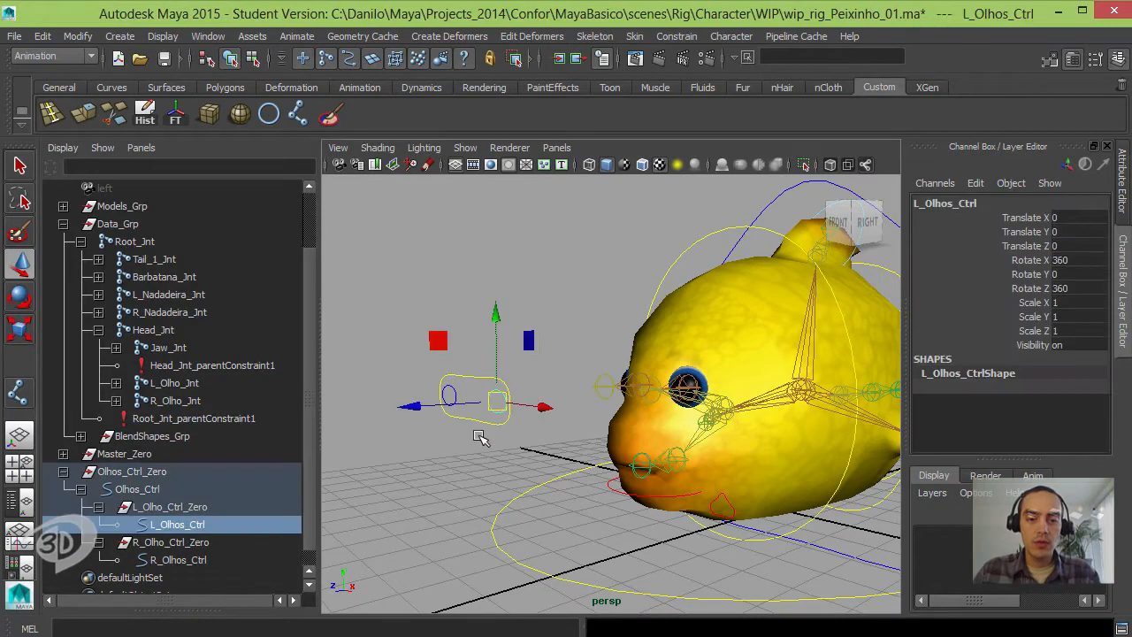
alt+drag(671, 423, 657, 416)
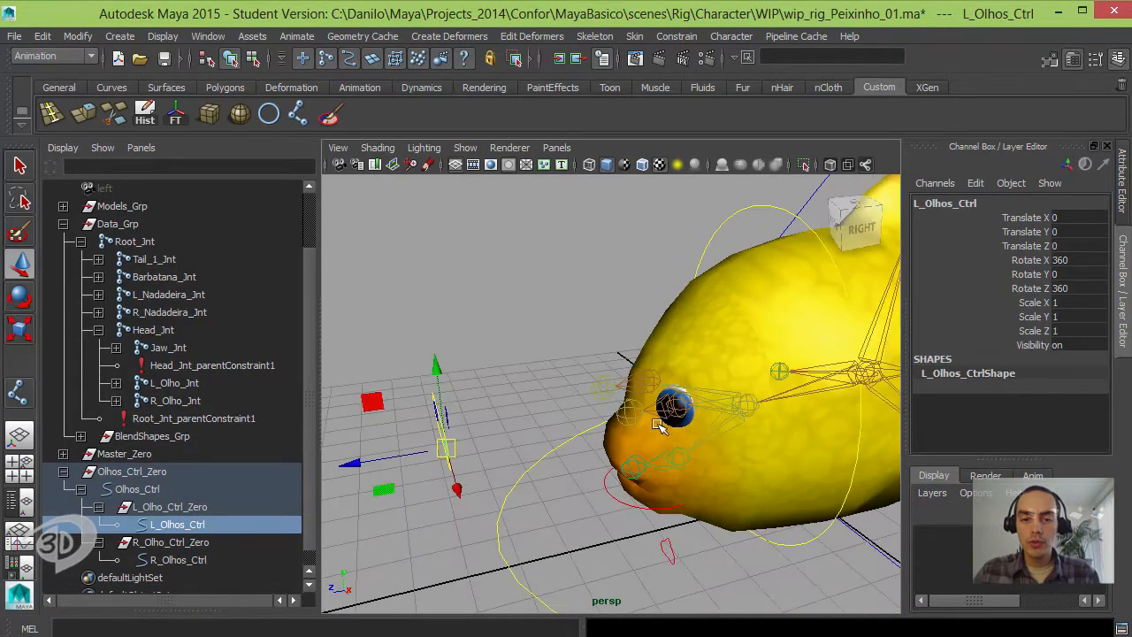
shift+click(654, 410)
alt+drag(604, 450, 618, 453)
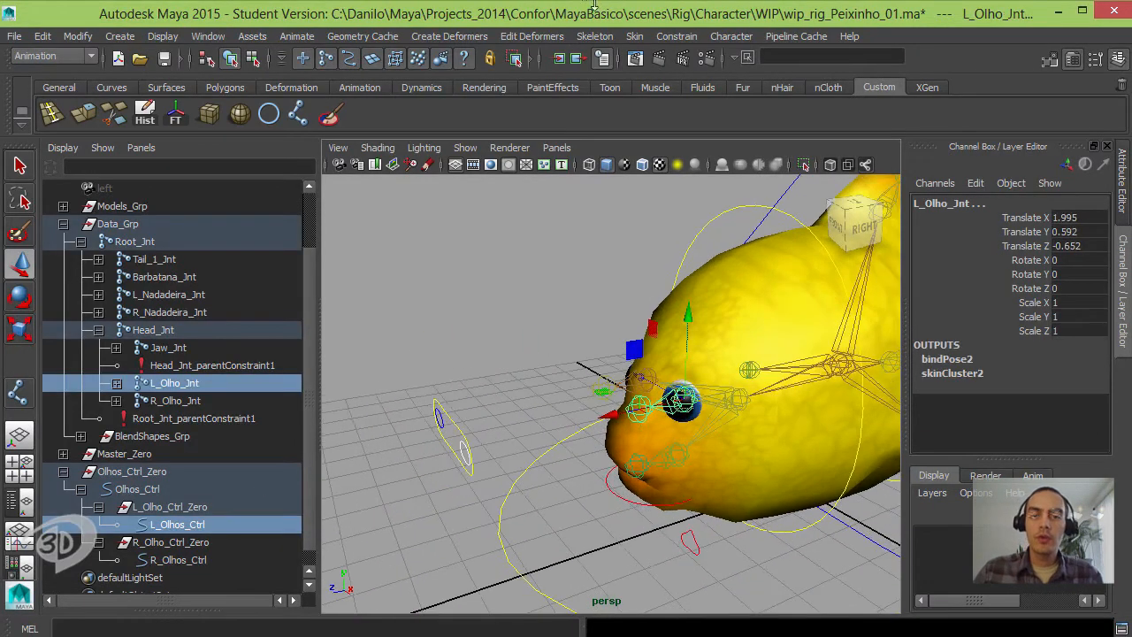
click(677, 36)
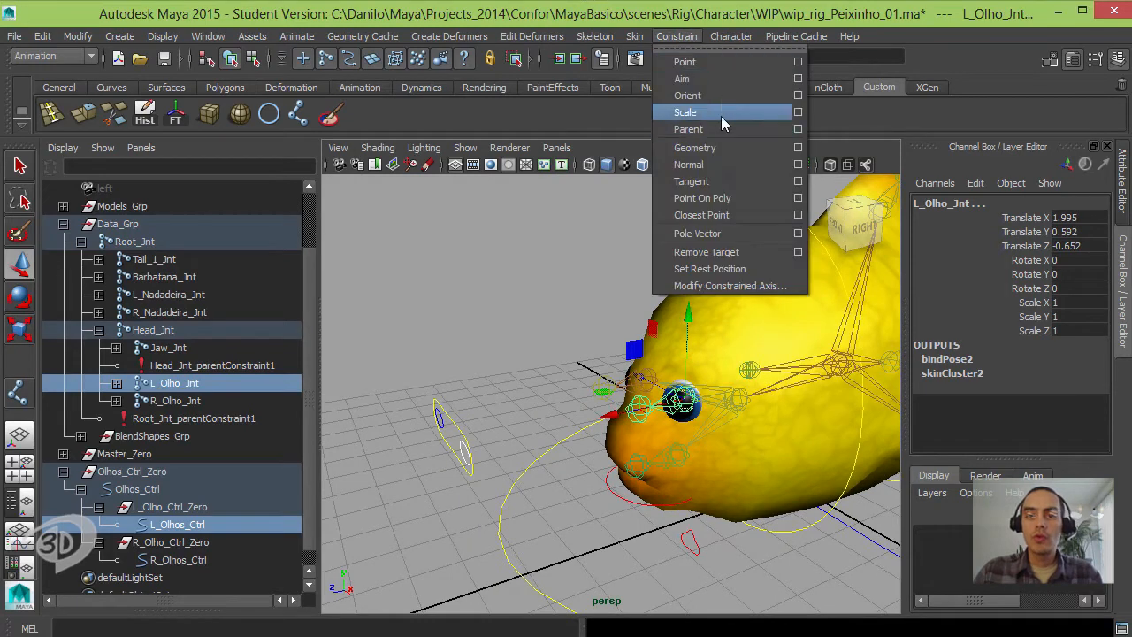
click(798, 78)
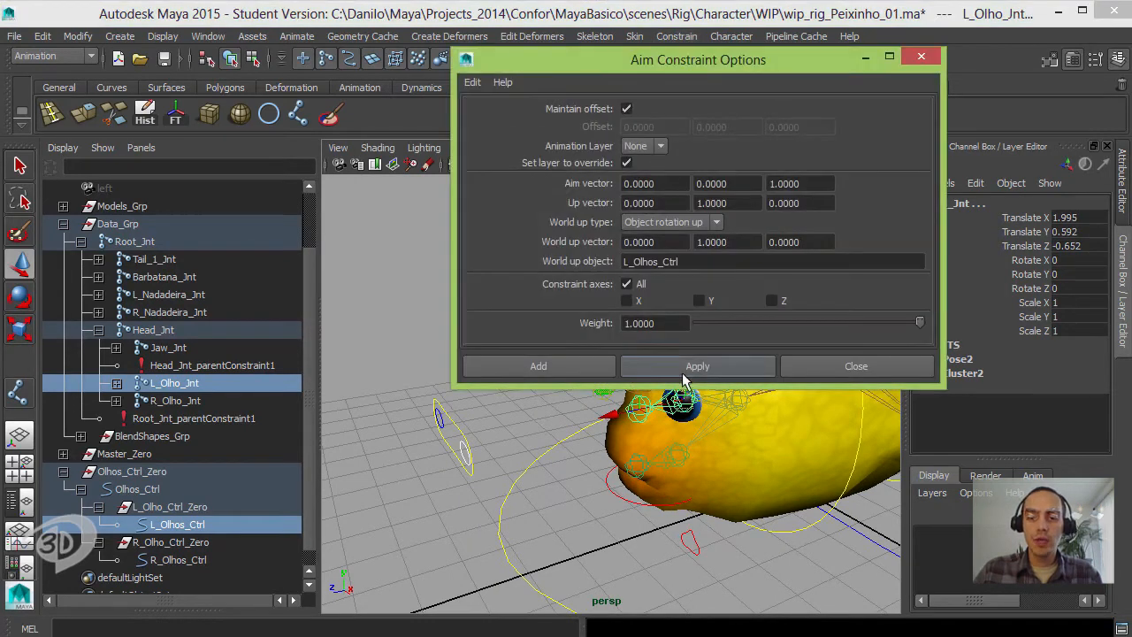
click(691, 365)
click(864, 64)
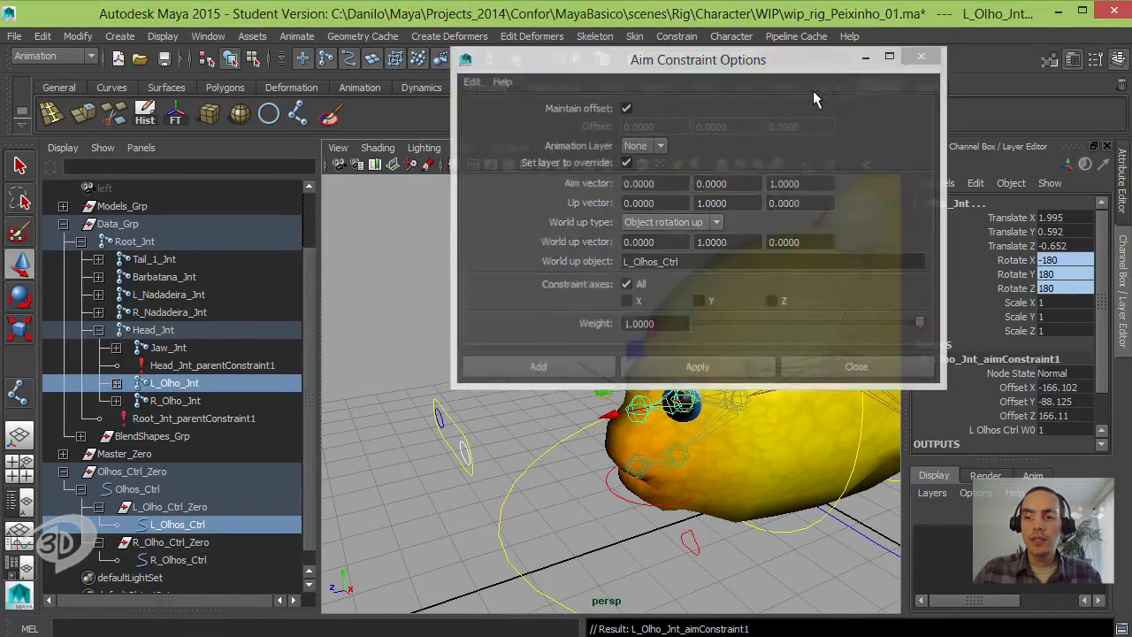
Step: Test the left eye's aim by moving the L_Olhos_Ctrl curve, and undo the test moves
click(541, 286)
alt+drag(499, 411, 445, 391)
click(486, 409)
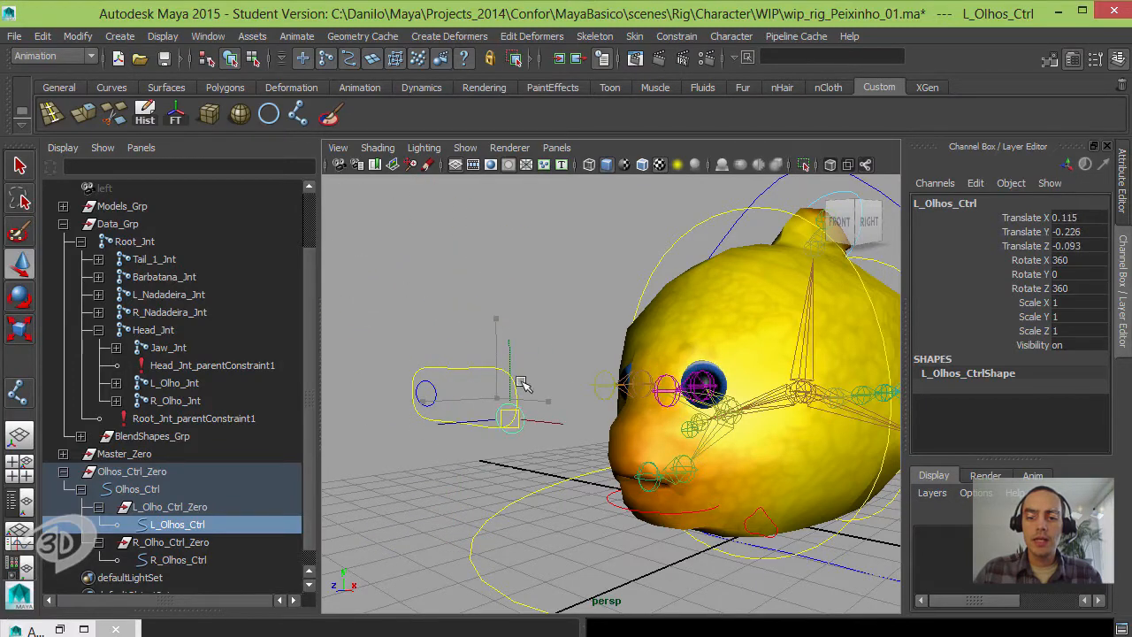
key(ctrl+z)
alt+drag(669, 372, 492, 400)
click(508, 462)
alt+drag(507, 460, 463, 235)
key(ctrl+z)
Step: Select R_Olhos_Ctrl followed by R_Olho_Jnt, and add an aim constraint with R_Olhos_Ctrl as the world up object
alt+drag(591, 320, 430, 450)
click(466, 408)
click(479, 413)
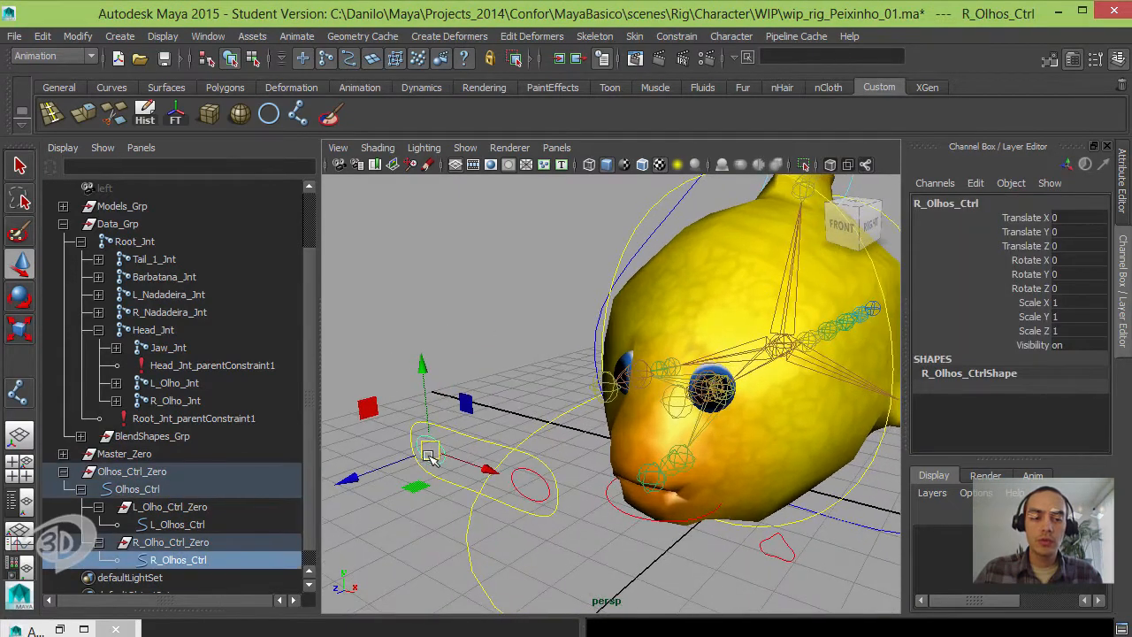
alt+drag(538, 378, 309, 517)
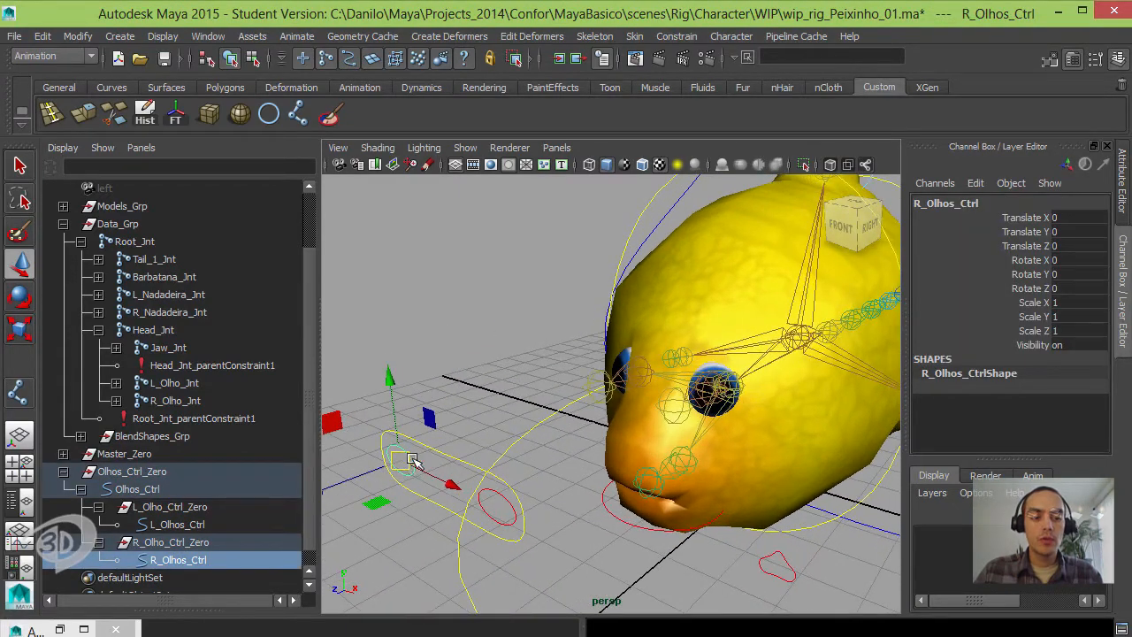
shift+click(624, 378)
click(60, 628)
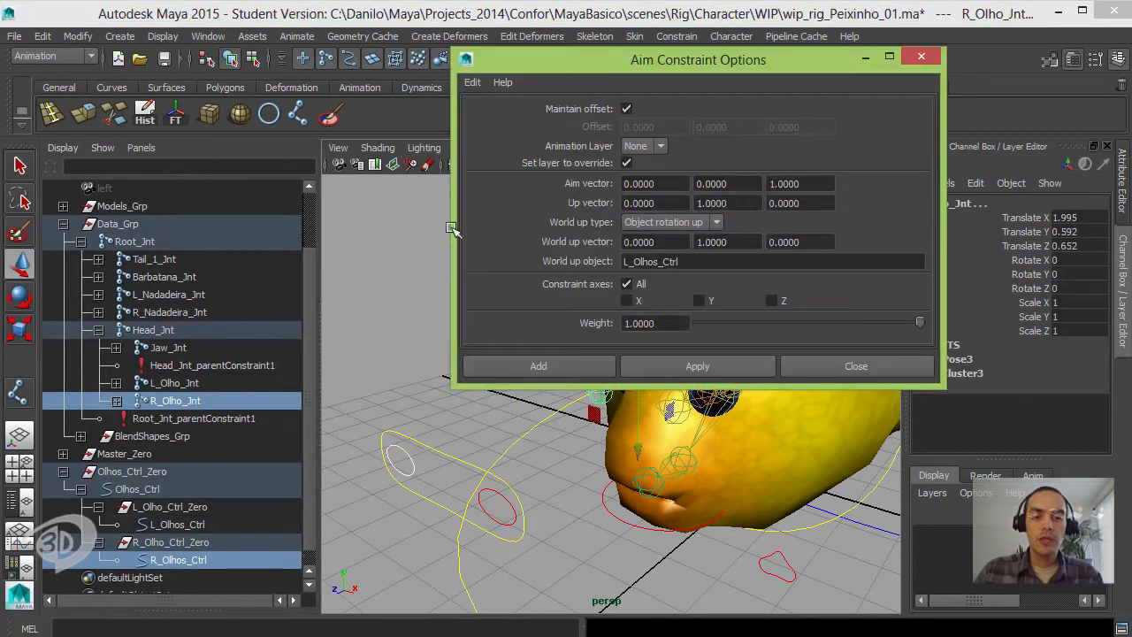
drag(632, 263, 604, 268)
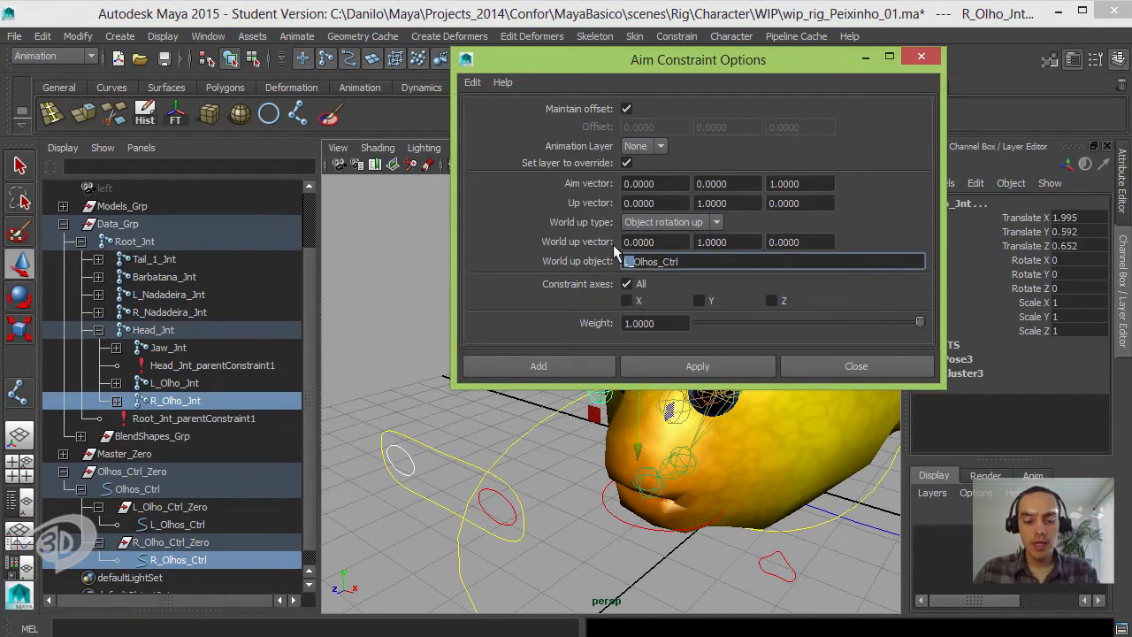
text(R_)
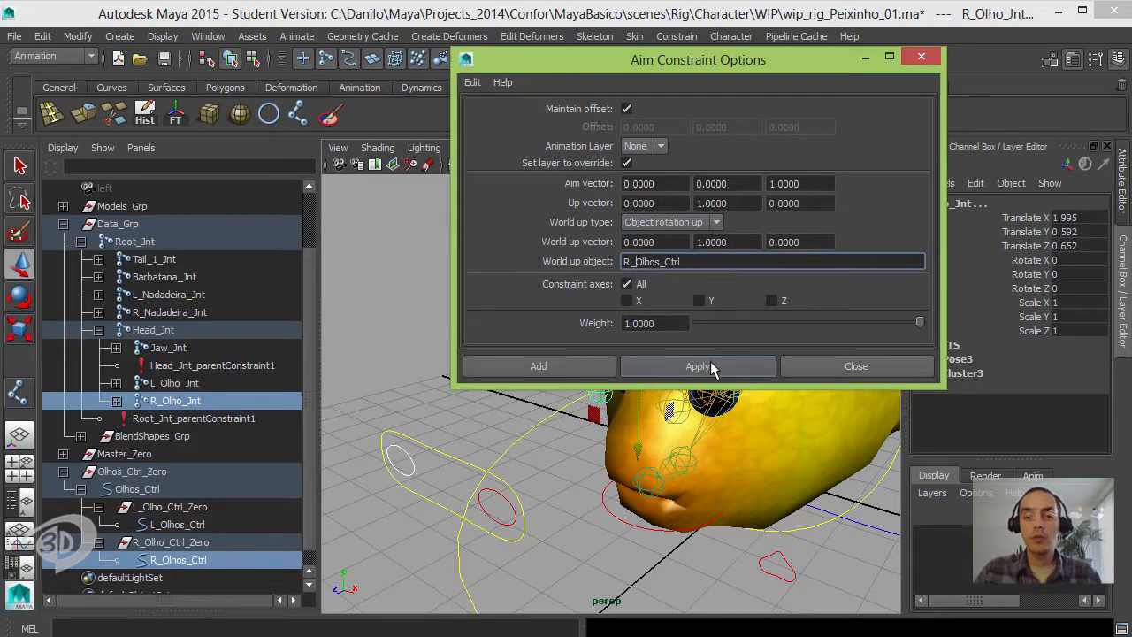
click(579, 367)
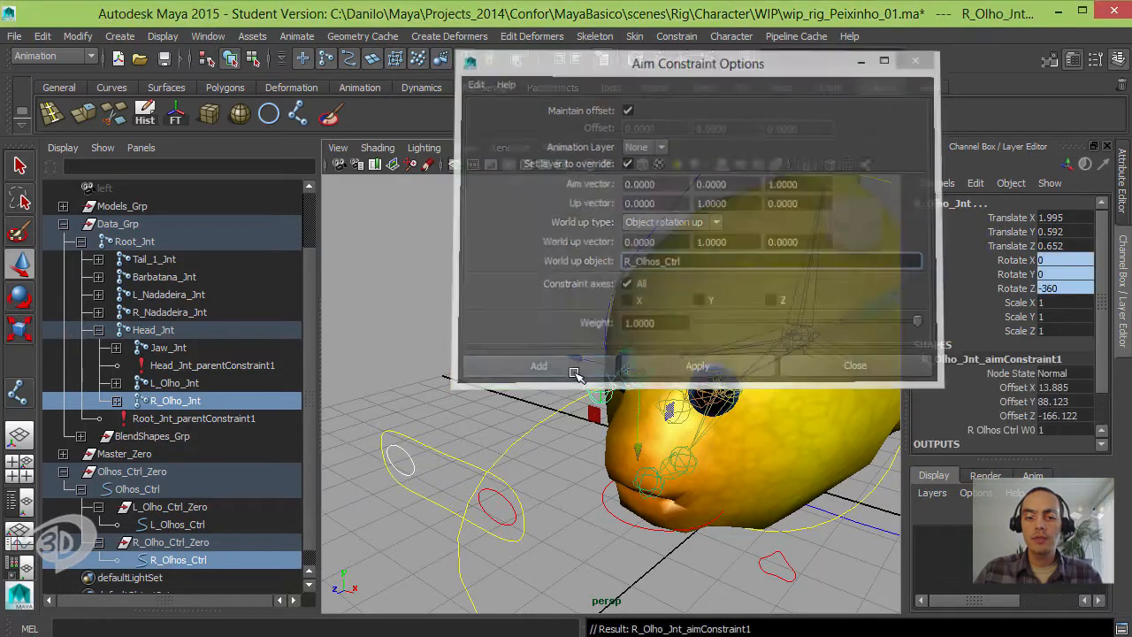
Step: Test the eyes' aim by moving R_Olhos_Ctrl, L_Olhos_Ctrl and the main Olhos_Ctrl, undoing each move, and clear the selection
click(466, 341)
click(411, 469)
alt+drag(414, 469, 400, 398)
key(ctrl+z)
click(514, 446)
drag(520, 431, 454, 353)
key(ctrl+z)
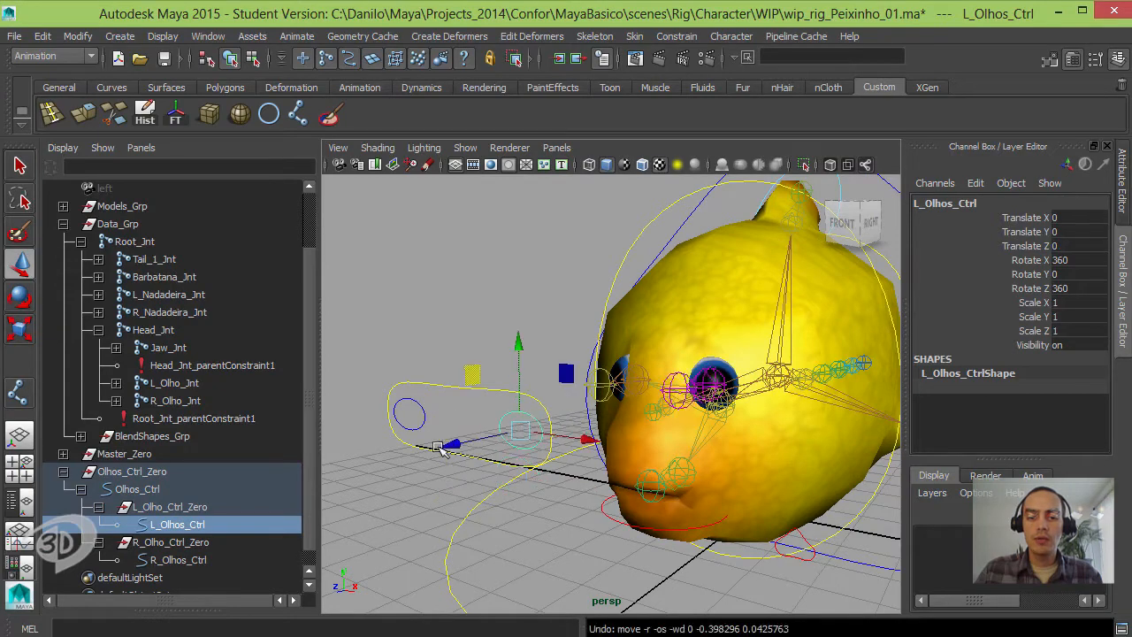
click(461, 424)
drag(461, 424, 616, 273)
key(ctrl+z)
alt+drag(654, 309, 576, 359)
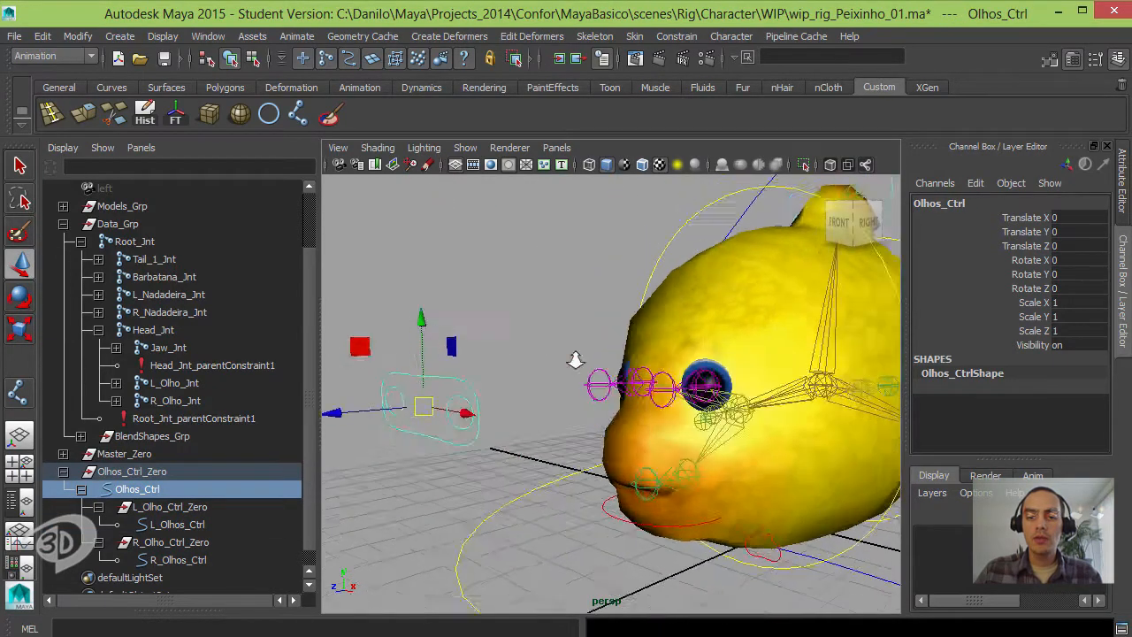
alt+right_drag(575, 359, 563, 312)
click(580, 308)
alt+drag(607, 316, 455, 356)
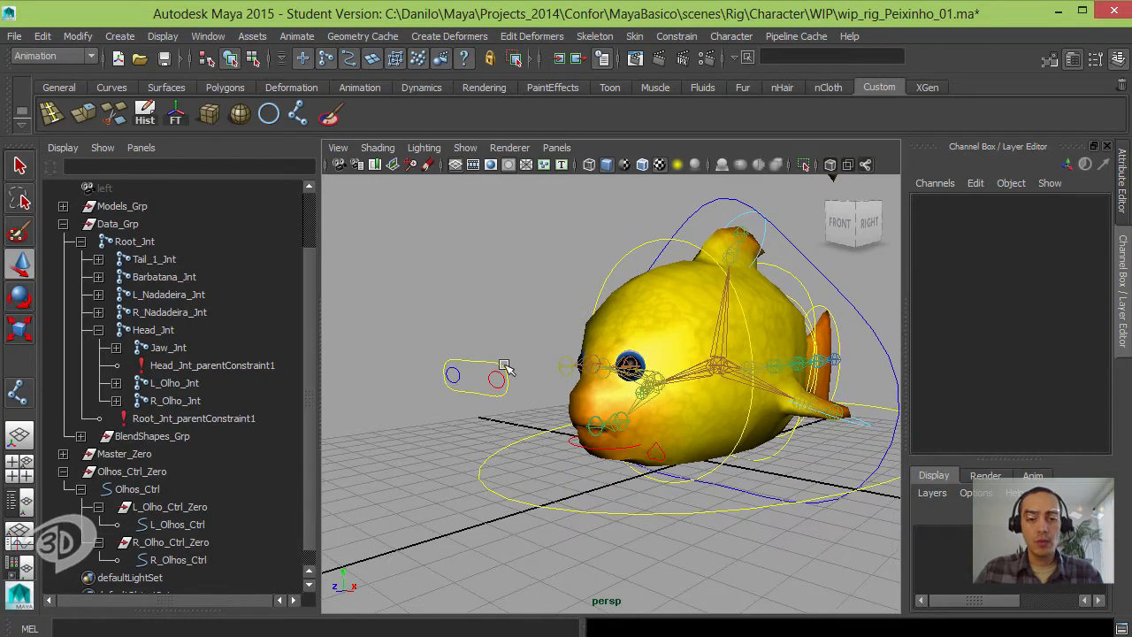
Step: Expand the Master_Zero hierarchy and parent Olhos_Ctrl_Zero under Root_Ctrl
click(176, 471)
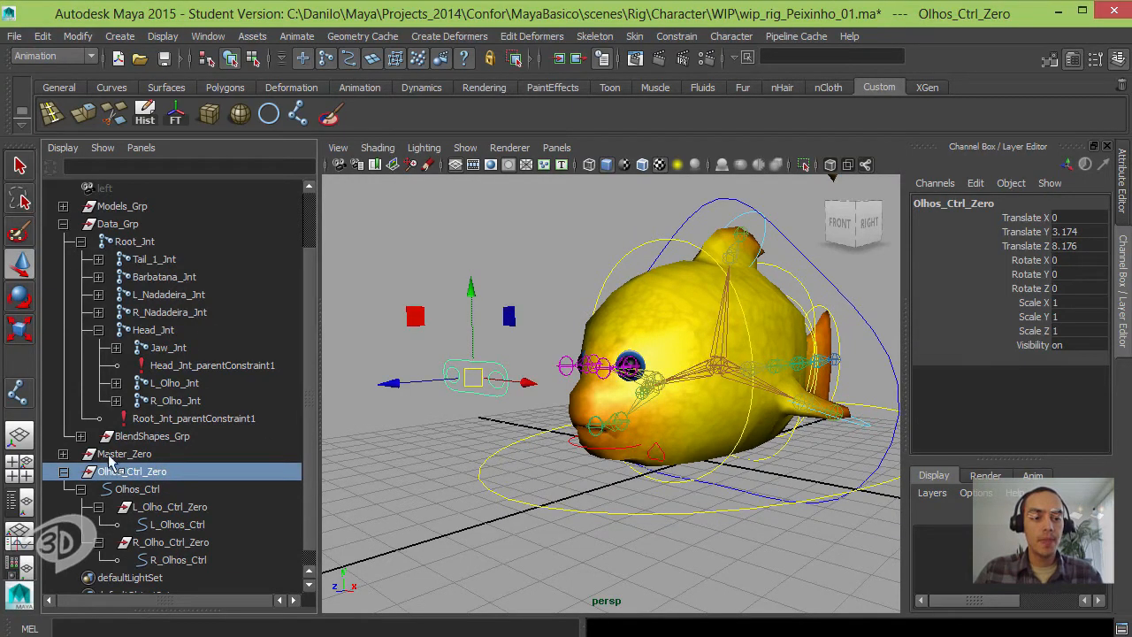
click(63, 453)
click(80, 471)
click(98, 489)
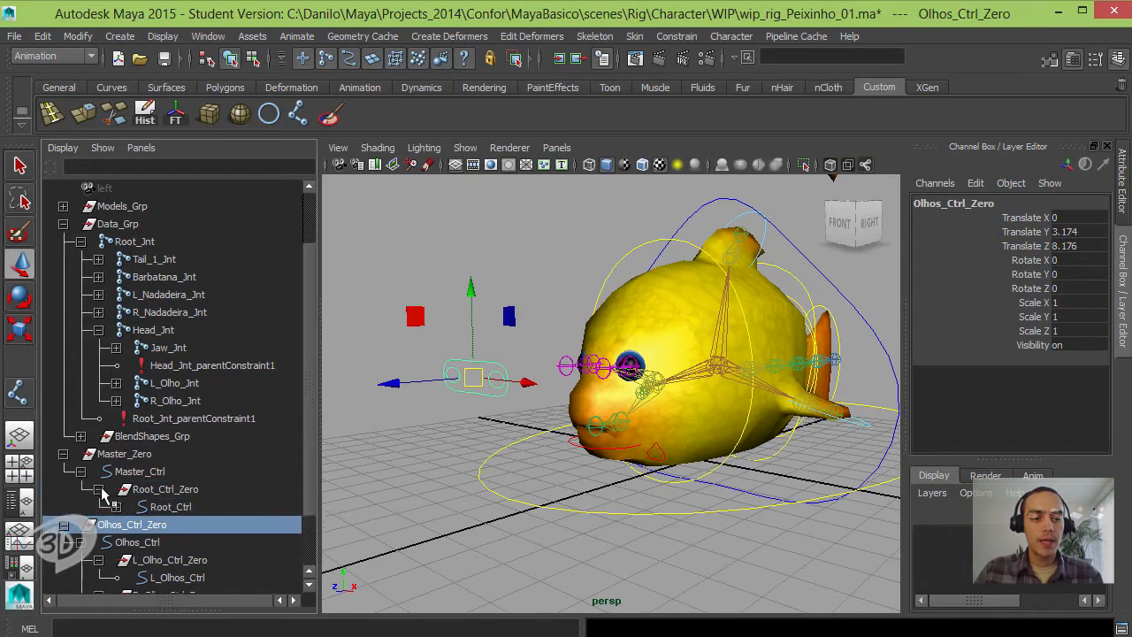
scroll(305, 460, down, 2)
click(116, 436)
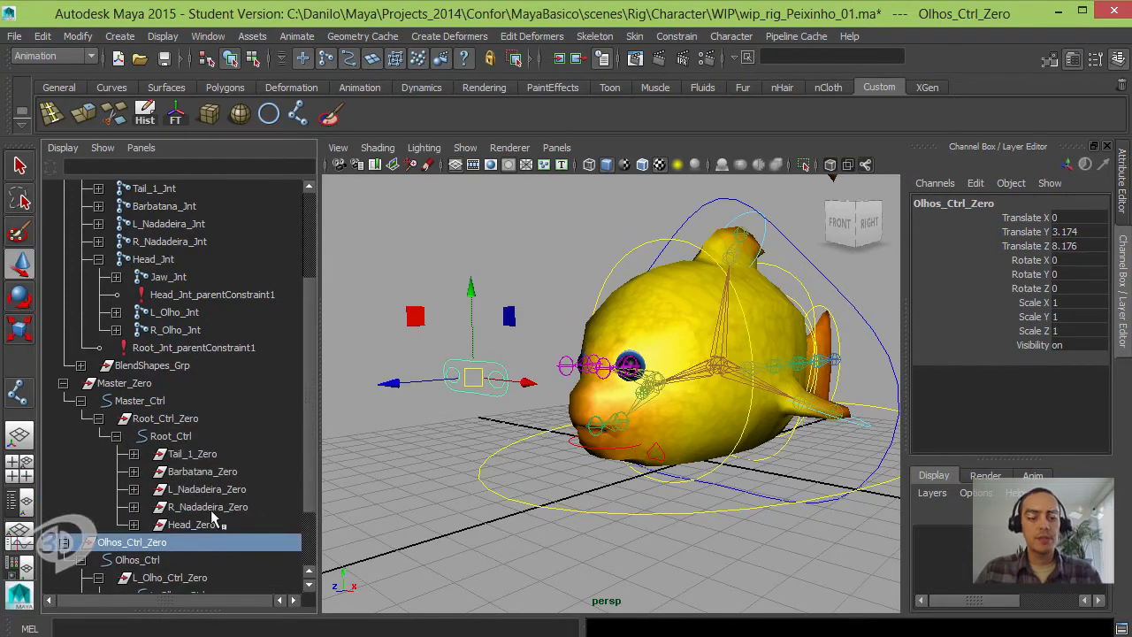
scroll(306, 434, down, 3)
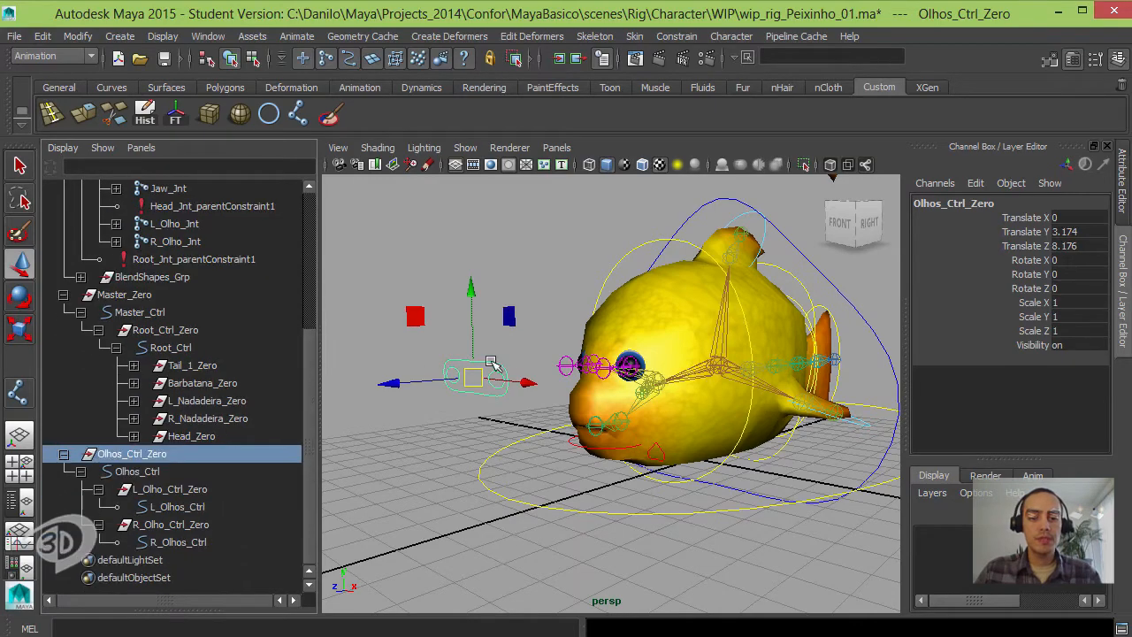
alt+drag(535, 387, 633, 392)
ctrl+click(176, 348)
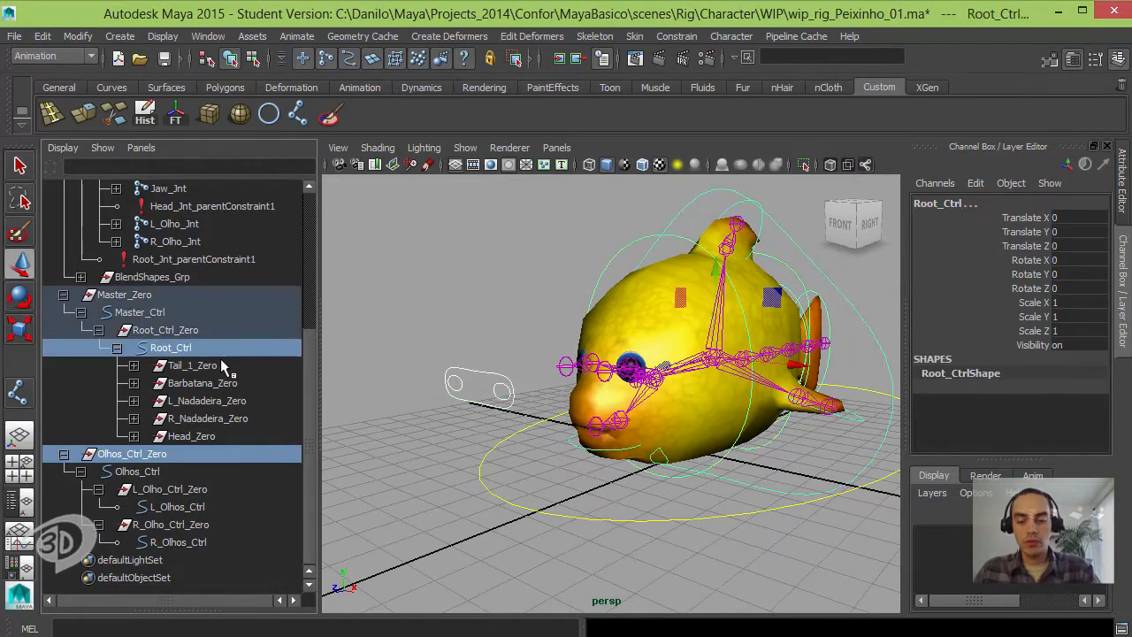
key(p)
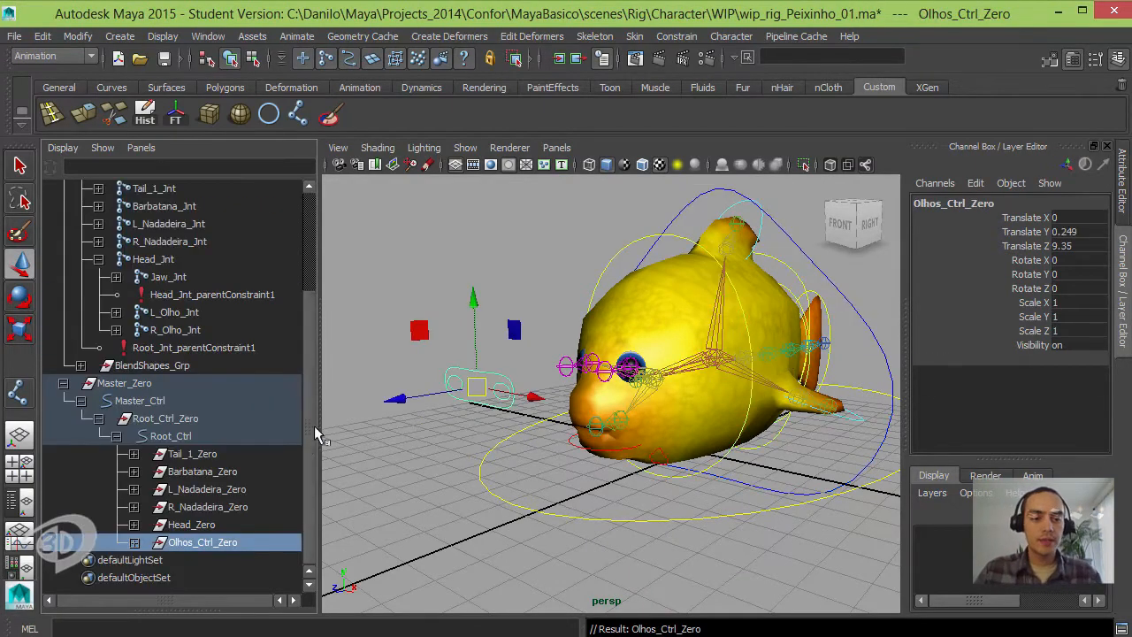
click(133, 542)
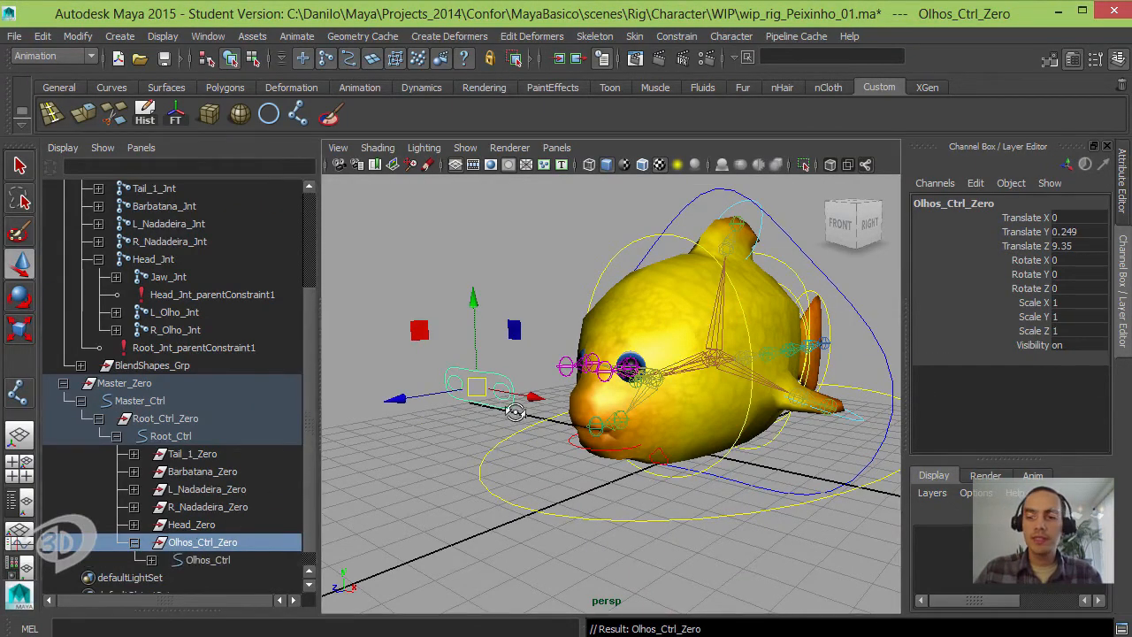
alt+drag(513, 413, 519, 342)
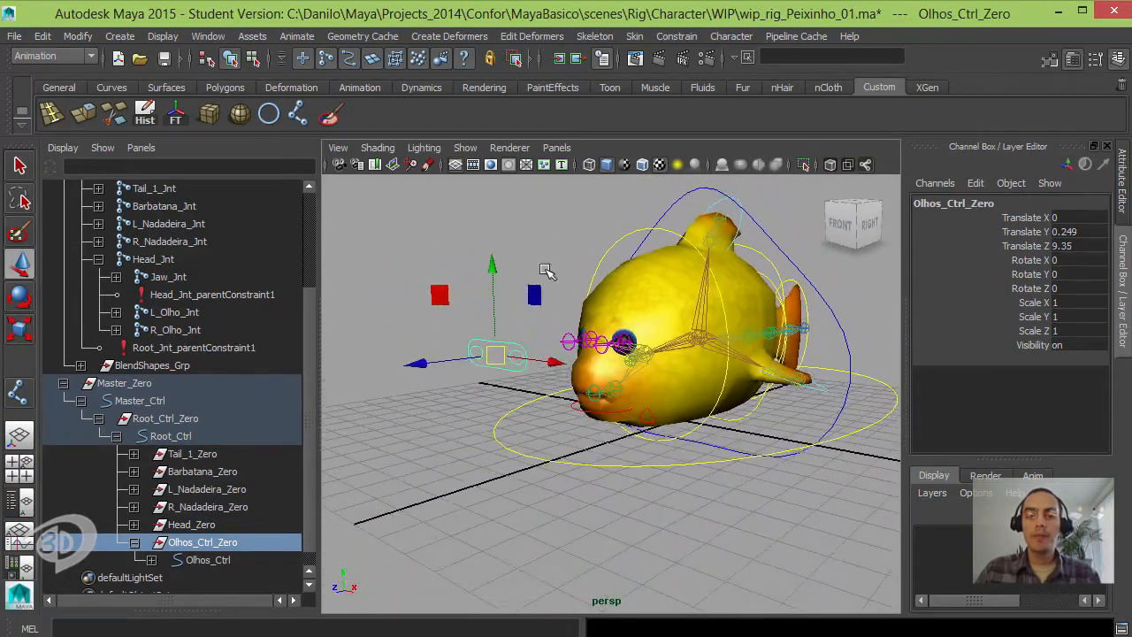
click(533, 238)
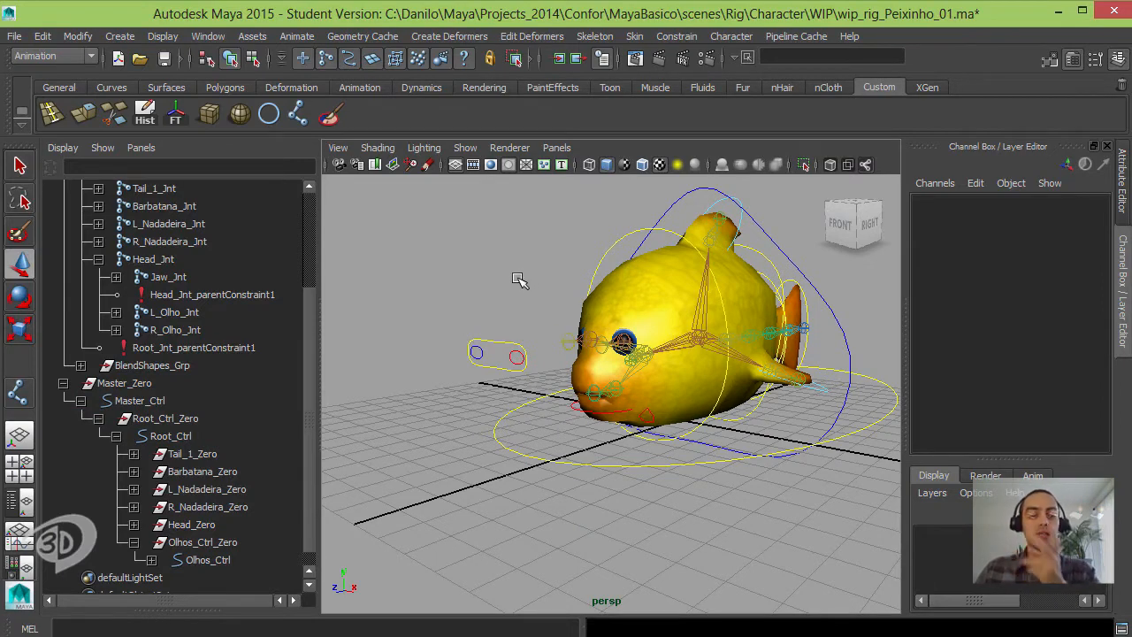
Step: Test how the eyes react by rotating Head_Ctrl, and undo the rotation
alt+drag(541, 378, 591, 398)
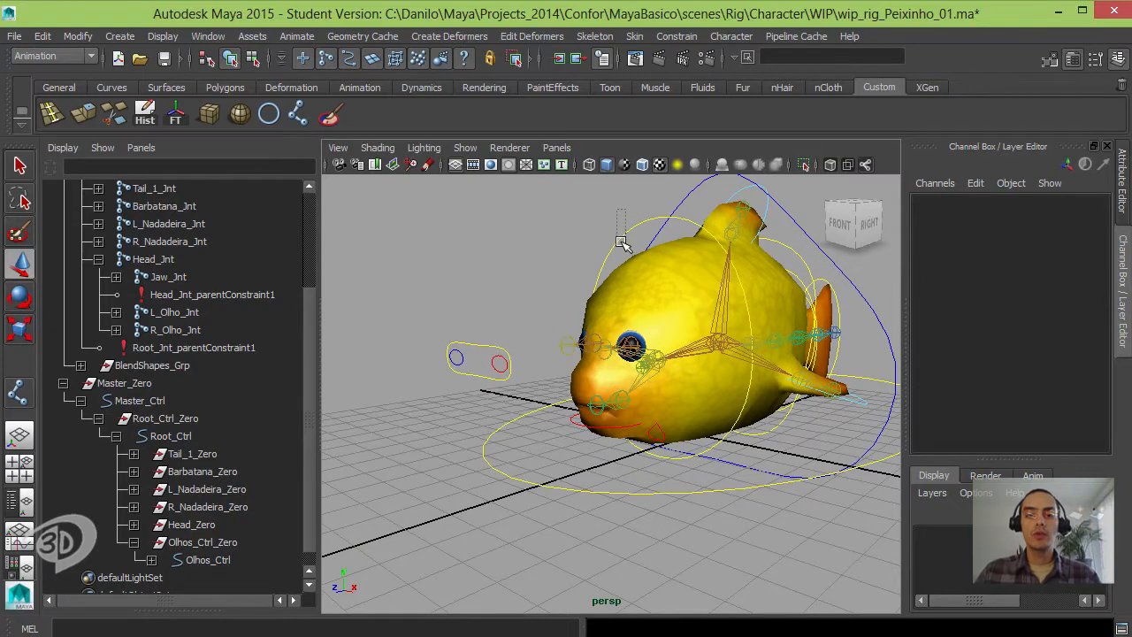
drag(620, 241, 531, 336)
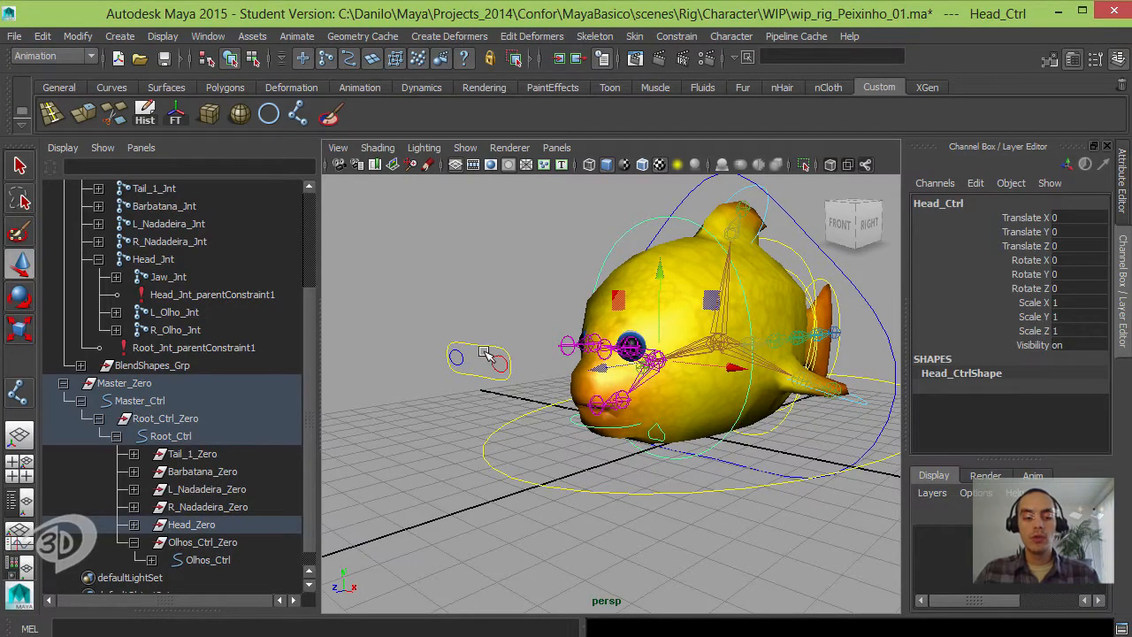
key(e)
drag(634, 349, 669, 279)
key(ctrl+z)
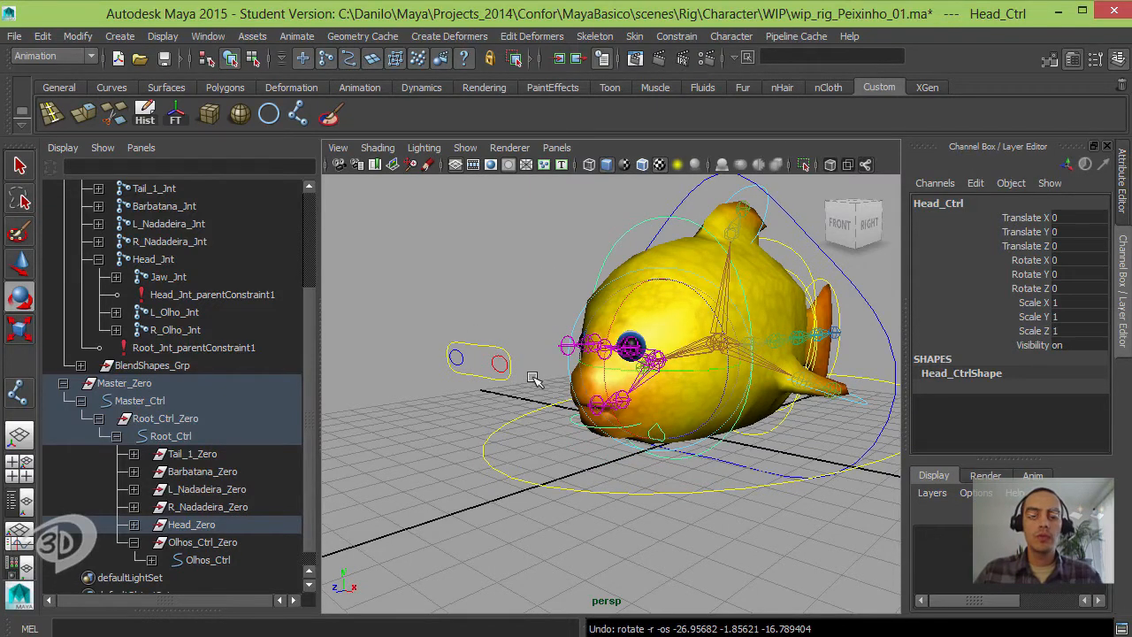
Step: Select Head_Ctrl, Master_Ctrl and Olhos_Ctrl_Zero in that order, and add a parent constraint with the existing options
alt+drag(599, 369, 639, 342)
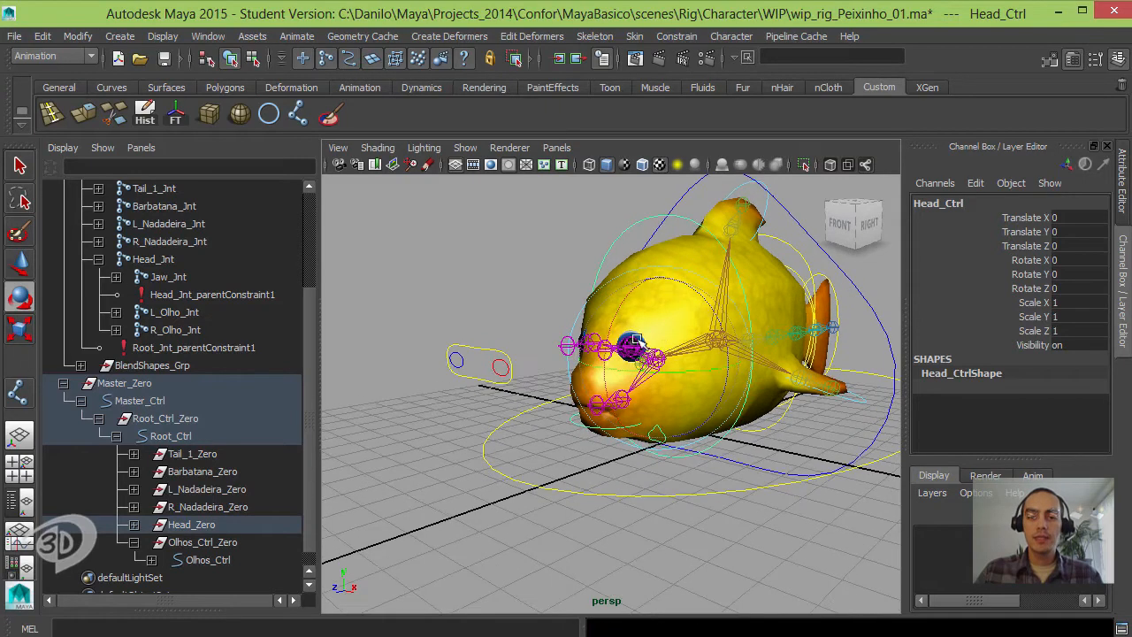
drag(612, 205, 633, 246)
click(520, 450)
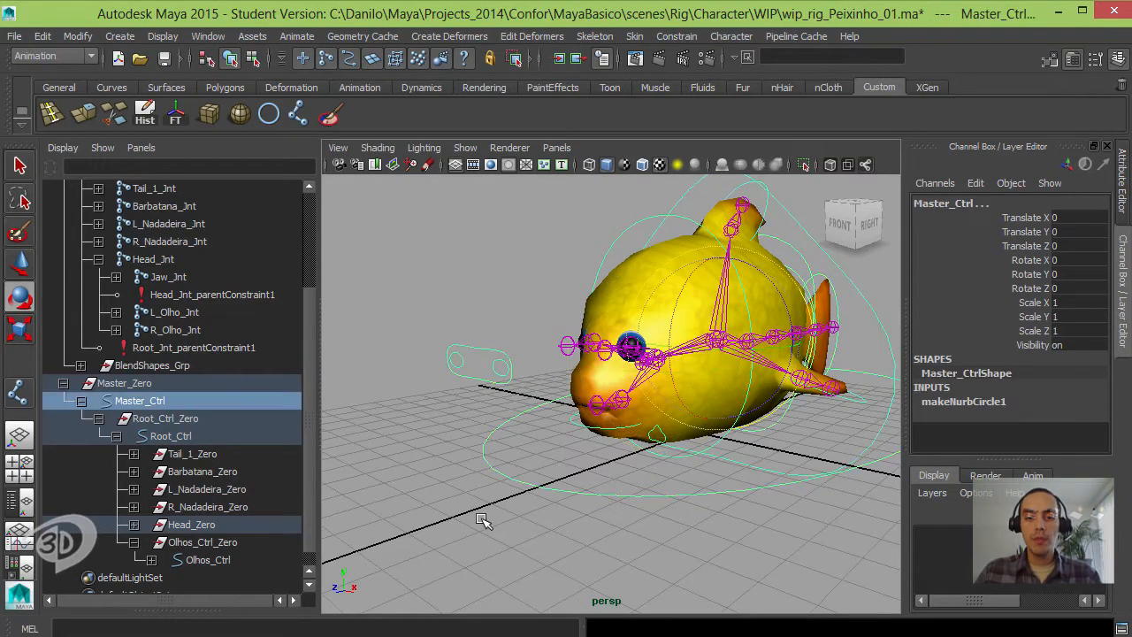
ctrl+click(205, 542)
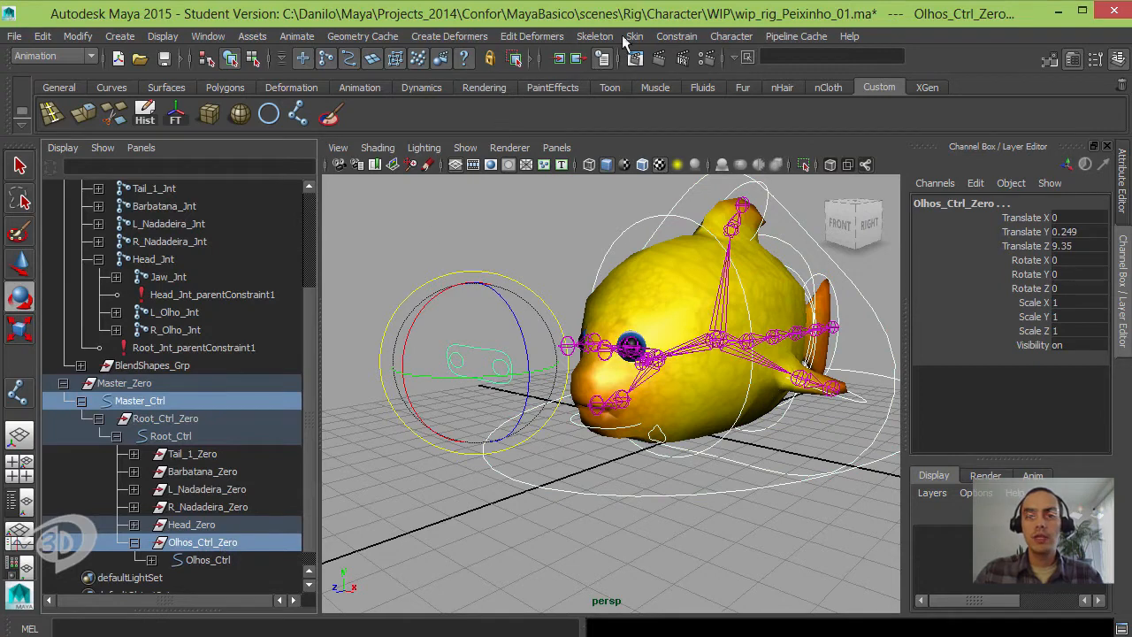
click(676, 36)
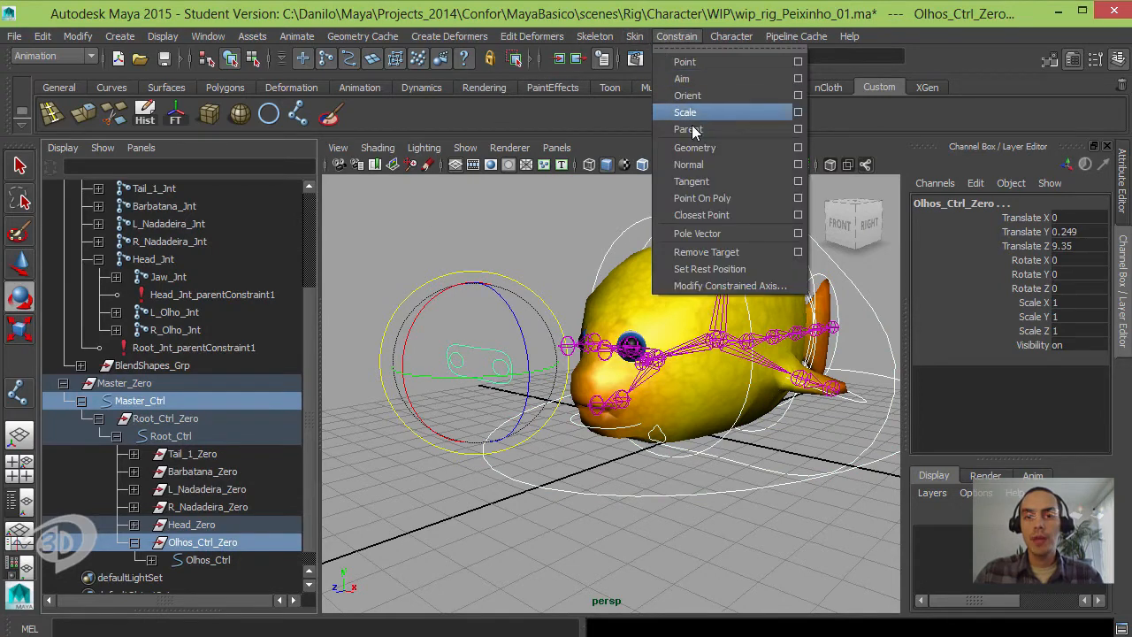
click(798, 129)
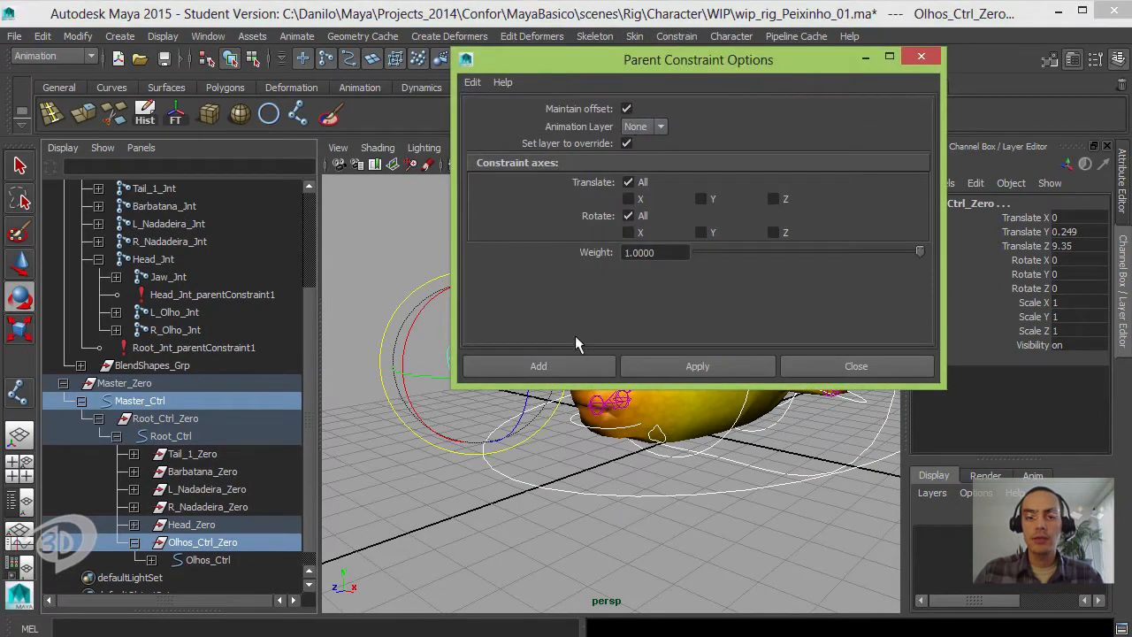
click(570, 366)
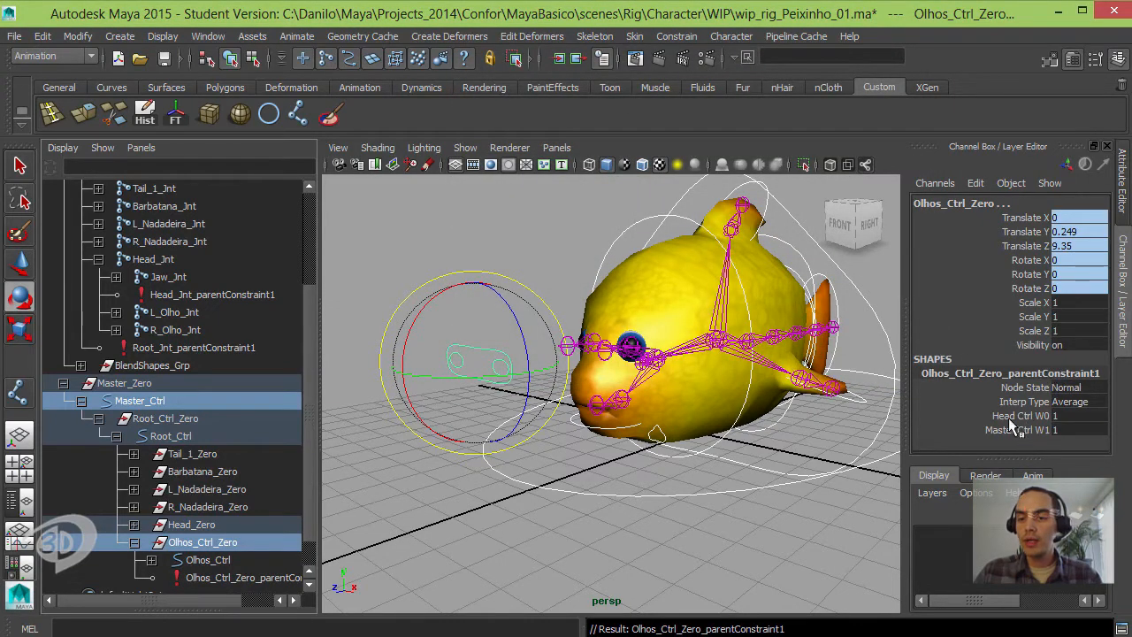
Step: Set the Master Ctrl W1 weight of Olhos_Ctrl_Zero's parent constraint to 0
click(1061, 428)
text(0)
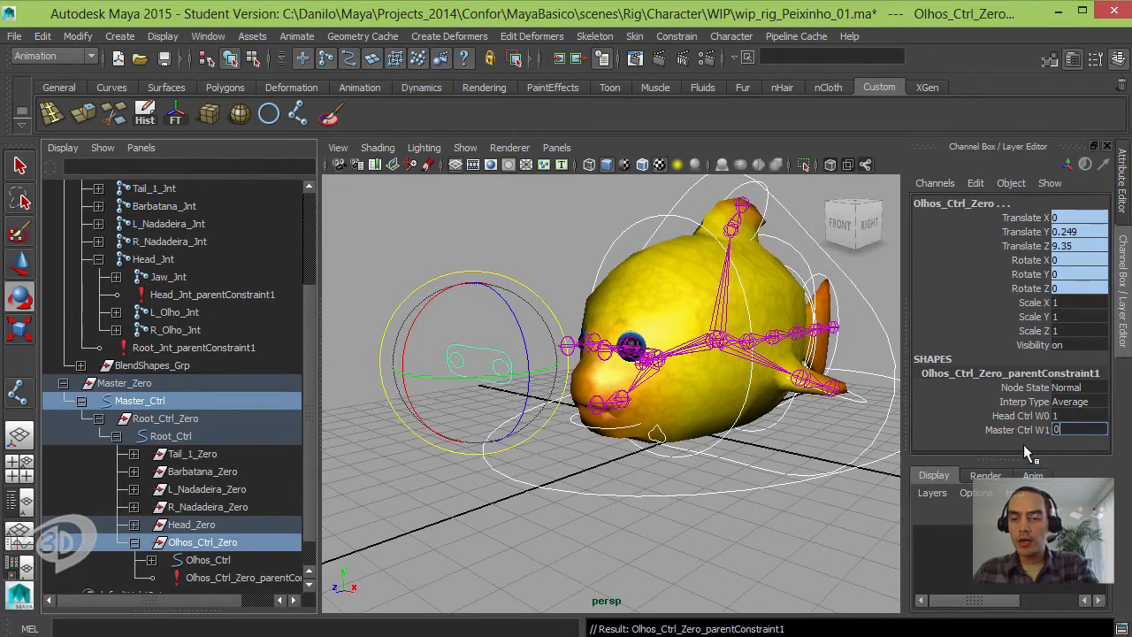
key(Return)
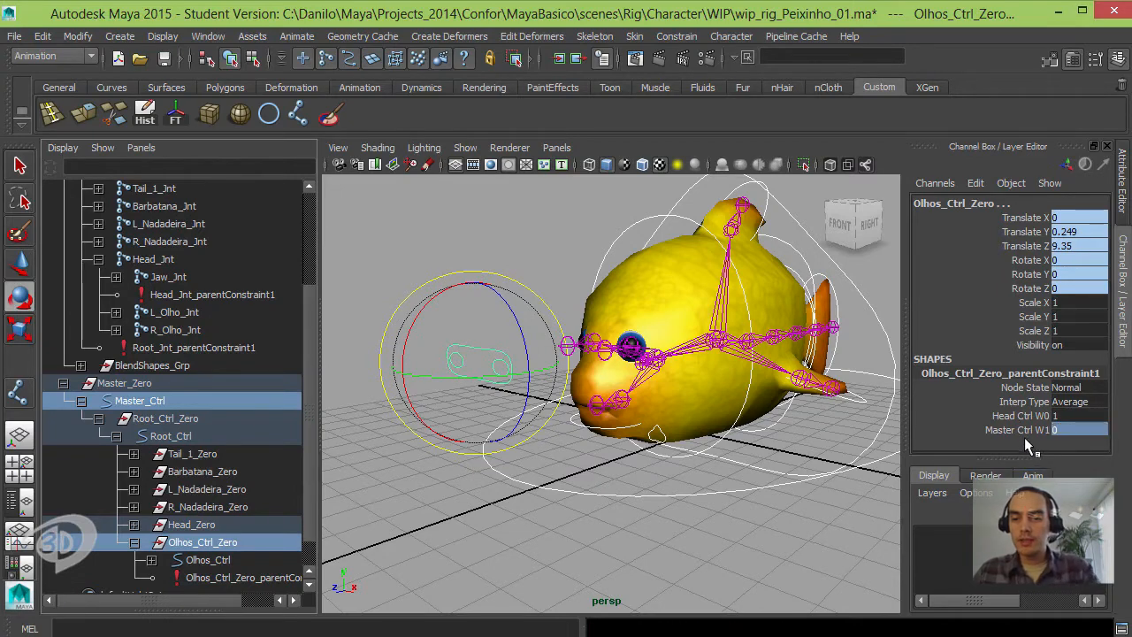
Step: Test the head-driven eye controls by rotating Head_Ctrl, undo the rotation, and select Master_Ctrl
click(577, 487)
click(618, 243)
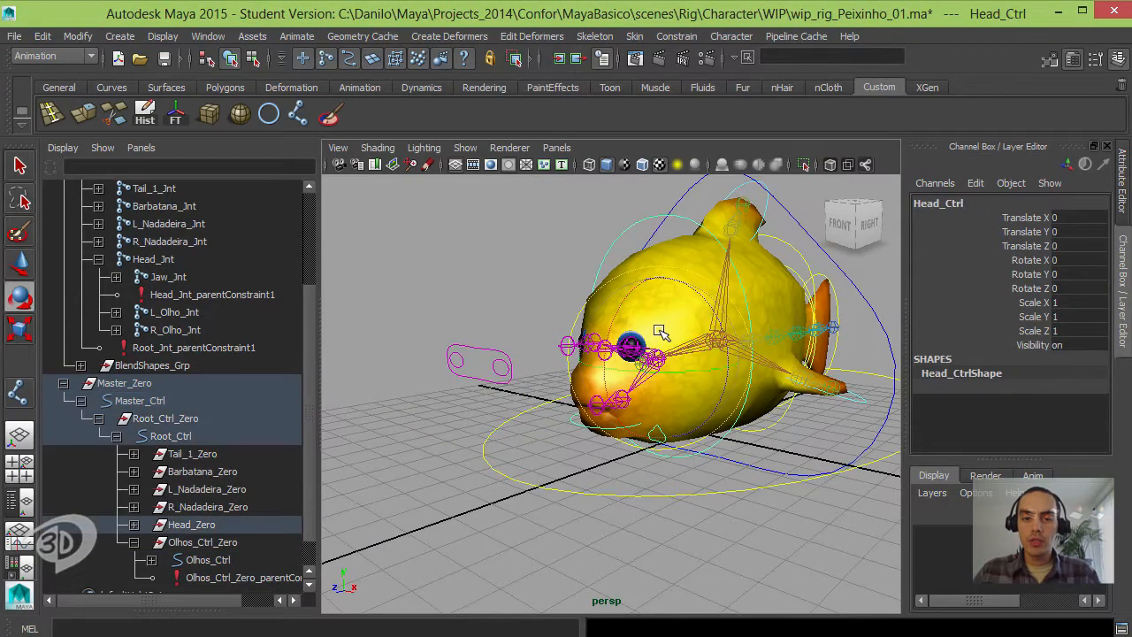
drag(659, 331, 601, 411)
key(ctrl+z)
click(533, 452)
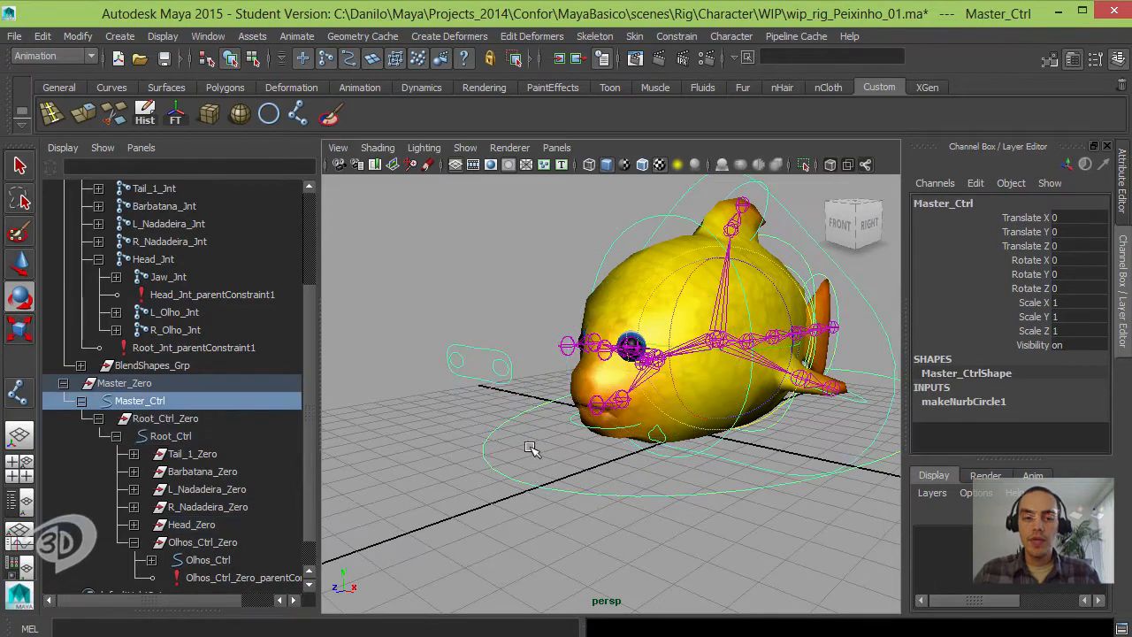
Step: Select the parent constraint under Olhos_Ctrl_Zero and set Head Ctrl W0 to 0 and Master Ctrl W1 to 1
click(240, 576)
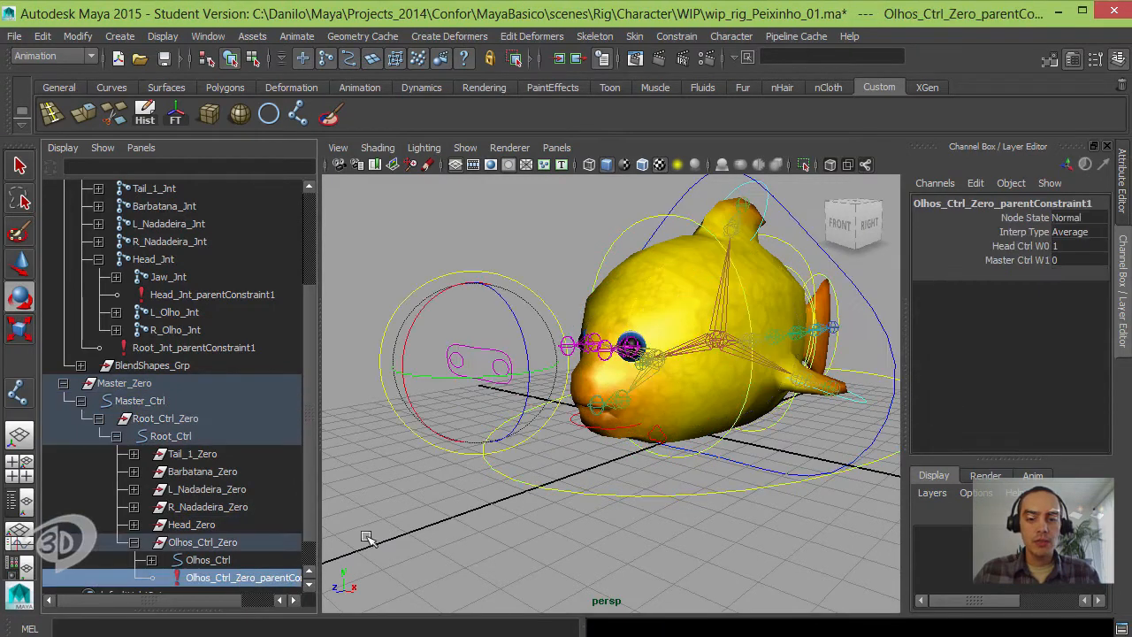
click(1062, 245)
text(0)
key(Return)
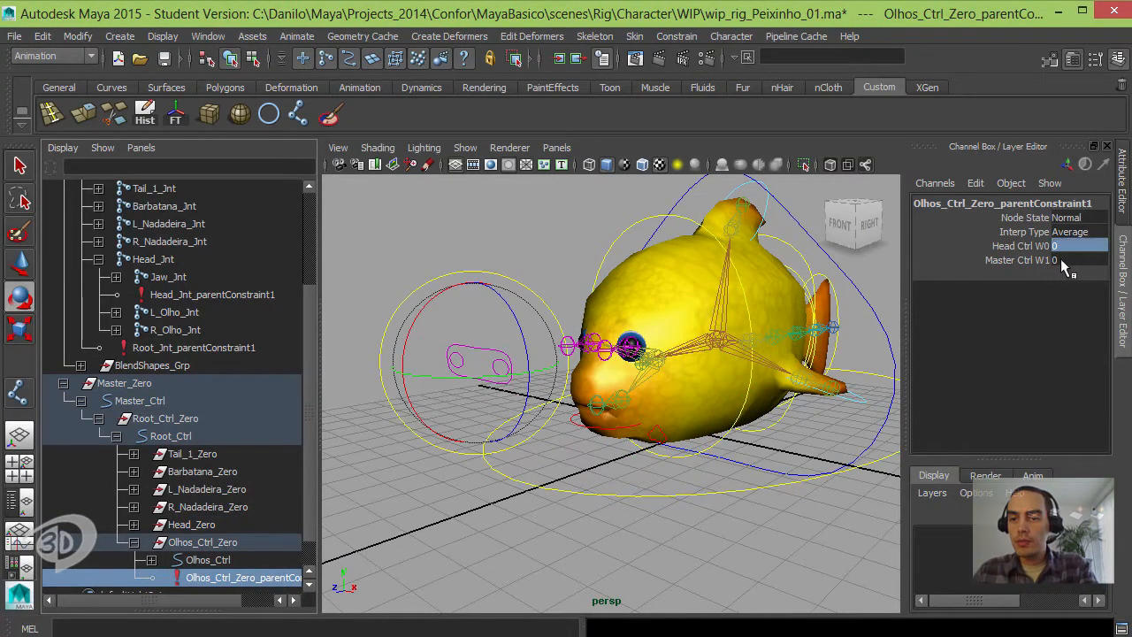
click(1057, 259)
key(Return)
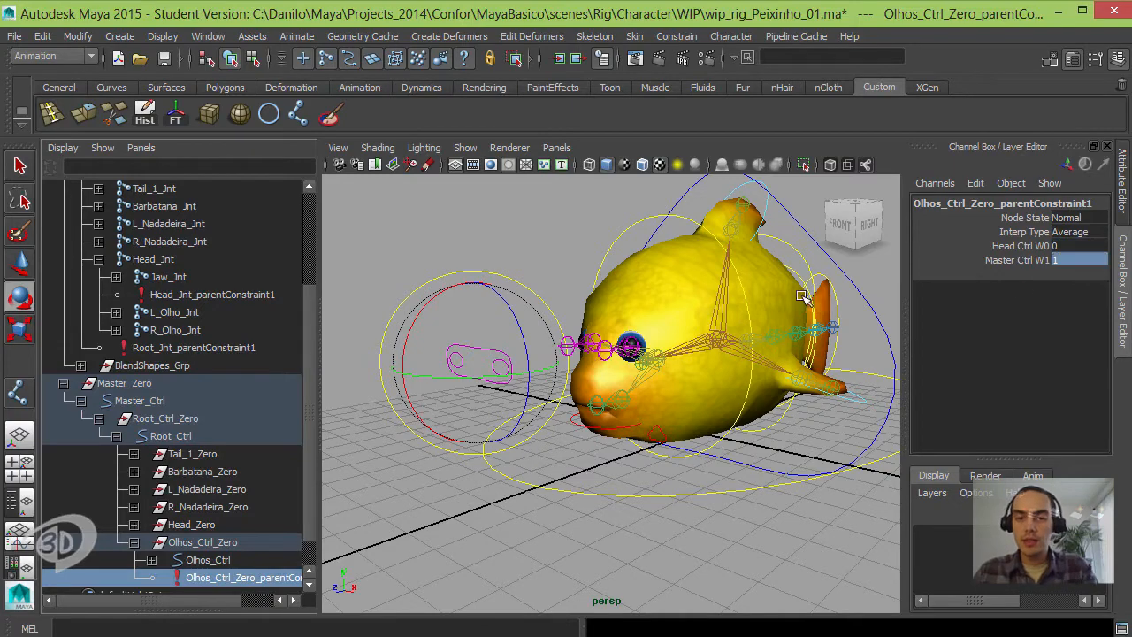
Step: Test the master-driven eye controls by rotating Head_Ctrl and Master_Ctrl in turn, undoing each rotation
click(622, 217)
mouse_move(622, 306)
mouse_down()
mouse_move(672, 281)
mouse_move(619, 354)
mouse_move(610, 300)
mouse_move(625, 279)
mouse_move(637, 296)
mouse_up()
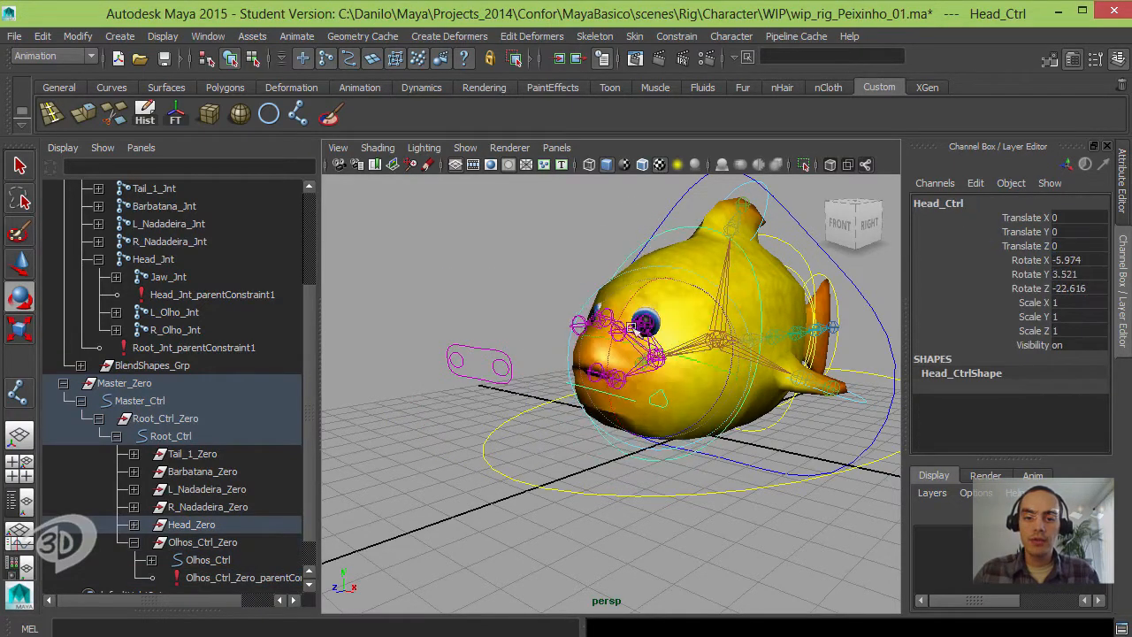
key(ctrl+z)
key(ctrl+z)
click(519, 480)
drag(711, 374, 709, 341)
key(ctrl+z)
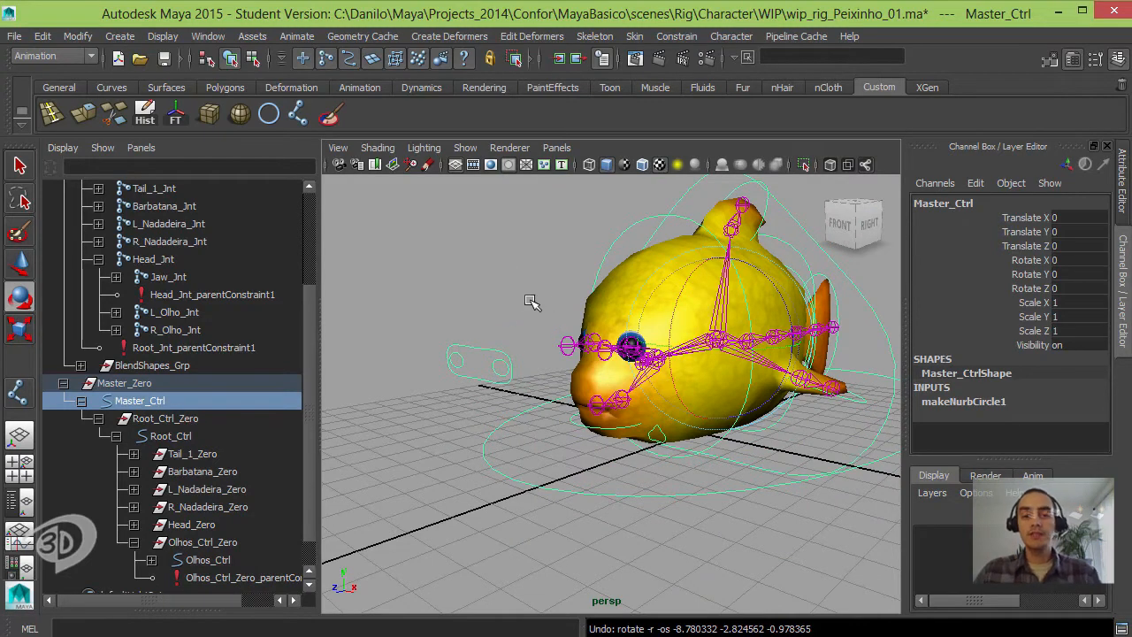
Step: Add a keyable float attribute named follow to Olhos_Ctrl, with minimum 0 and maximum 1
click(485, 356)
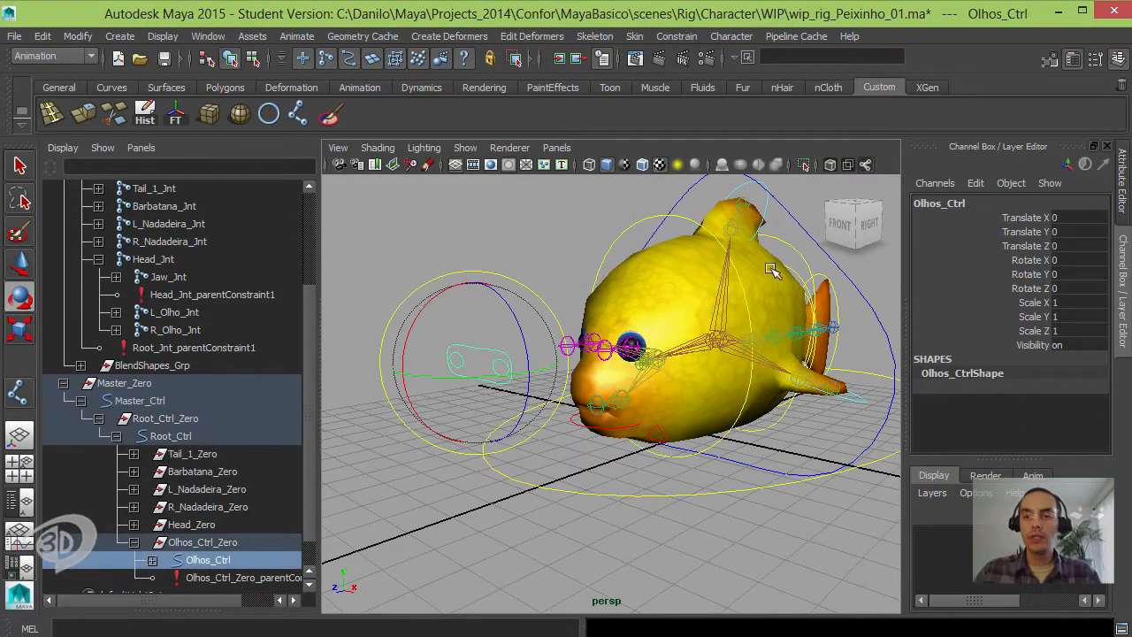
click(975, 183)
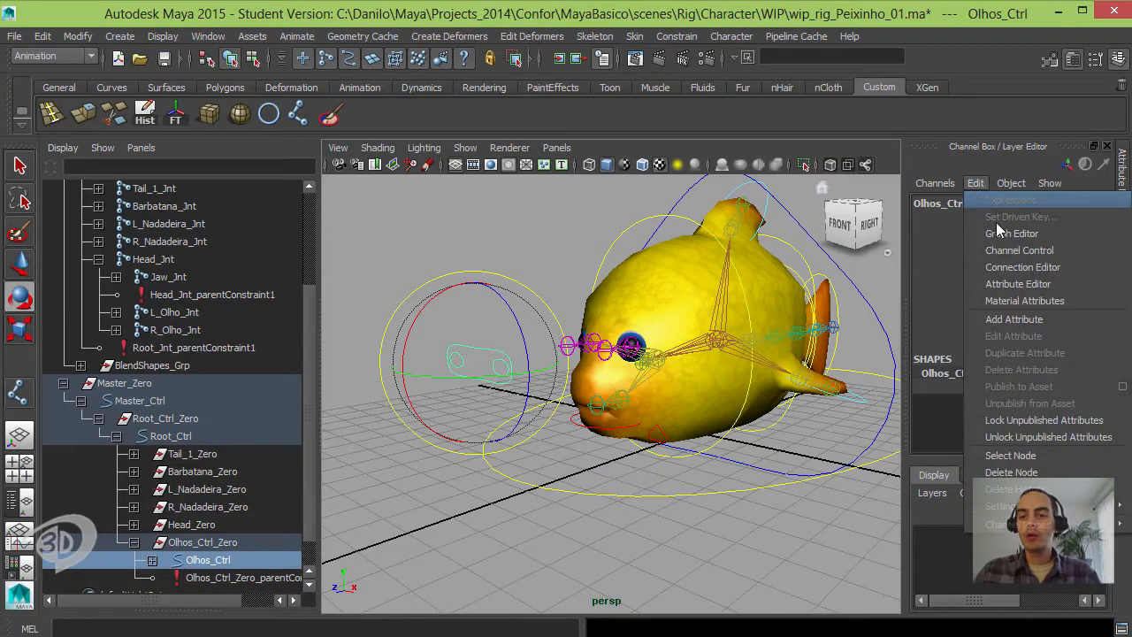
click(1010, 318)
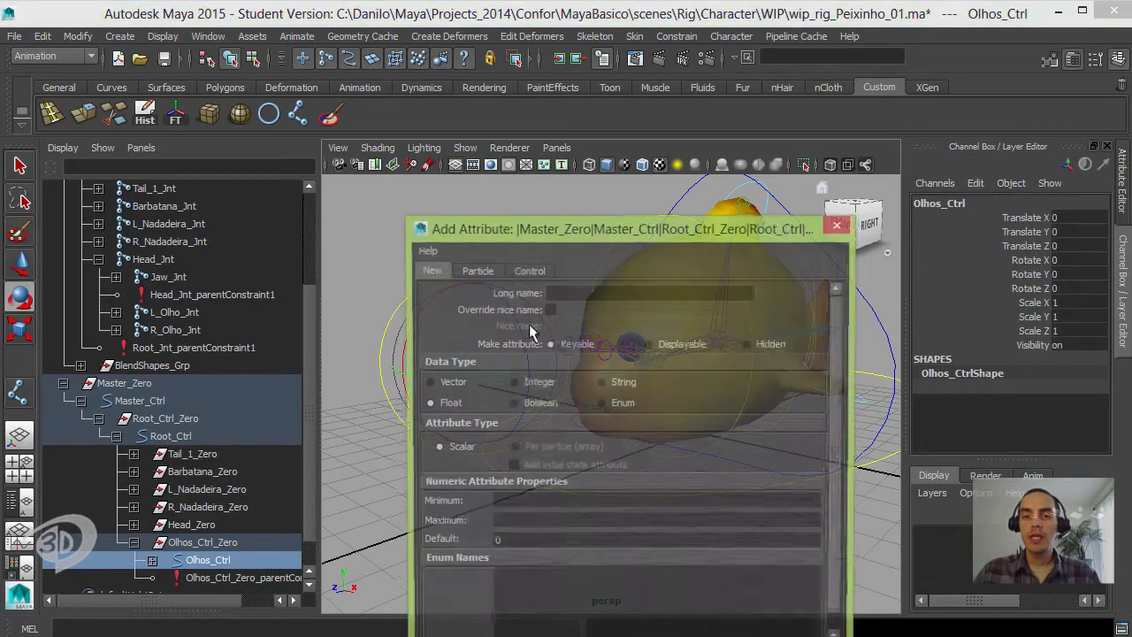
drag(577, 212, 595, 77)
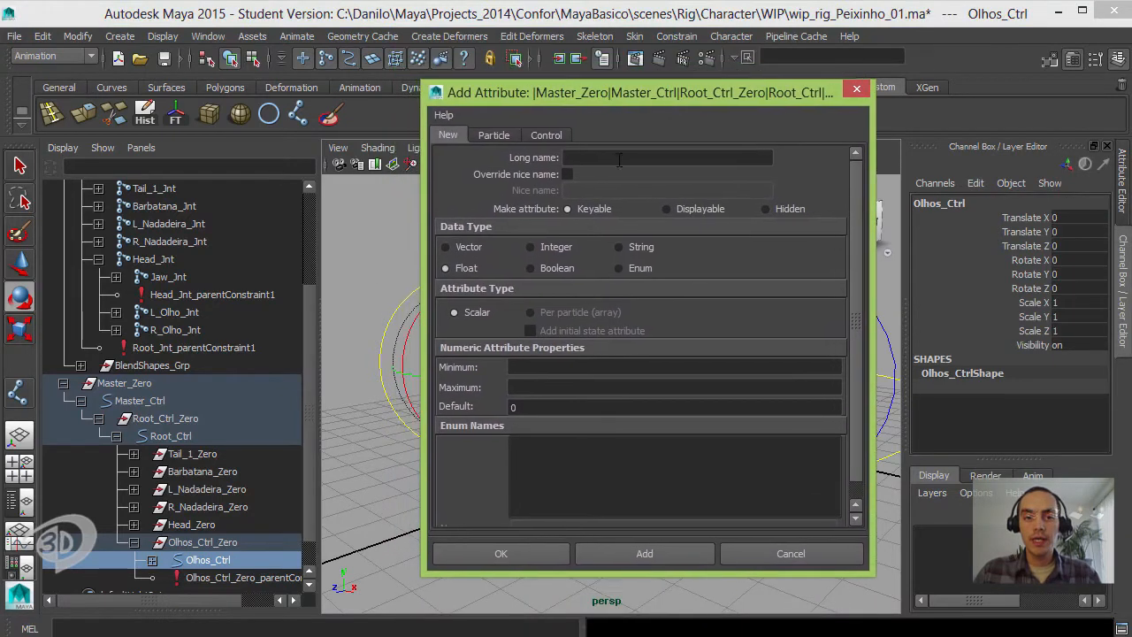
click(604, 159)
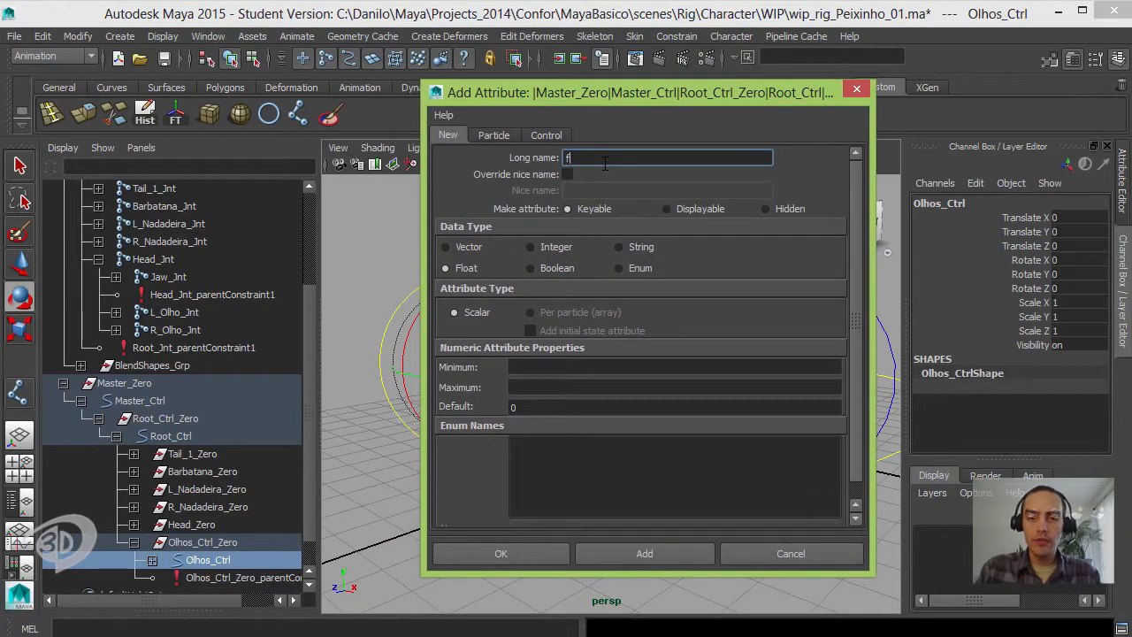
text(follow)
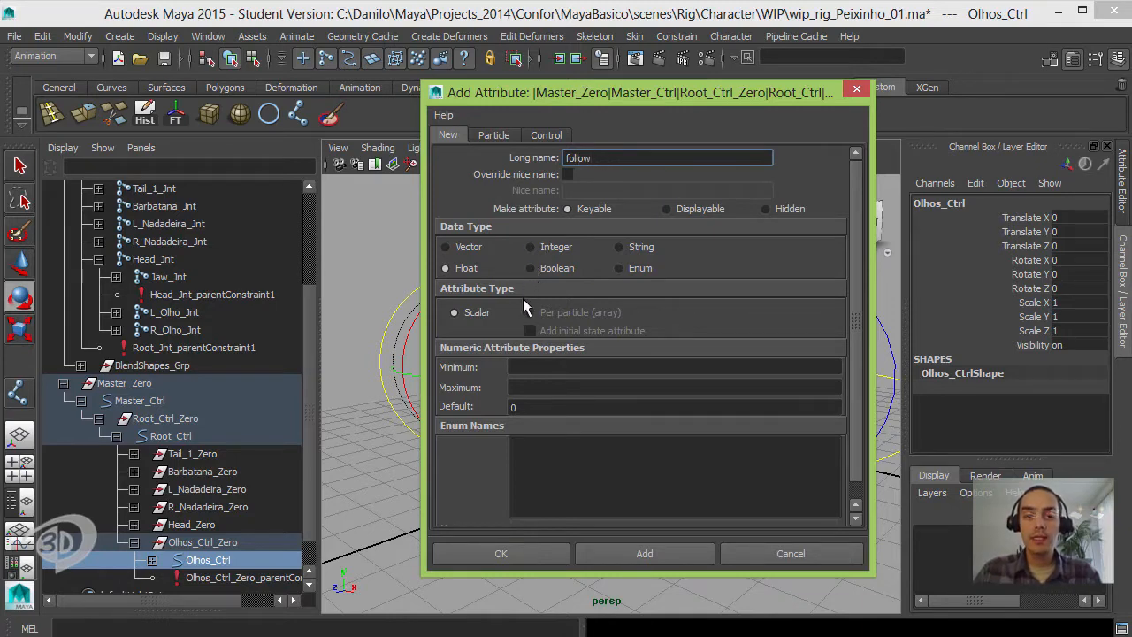
click(527, 366)
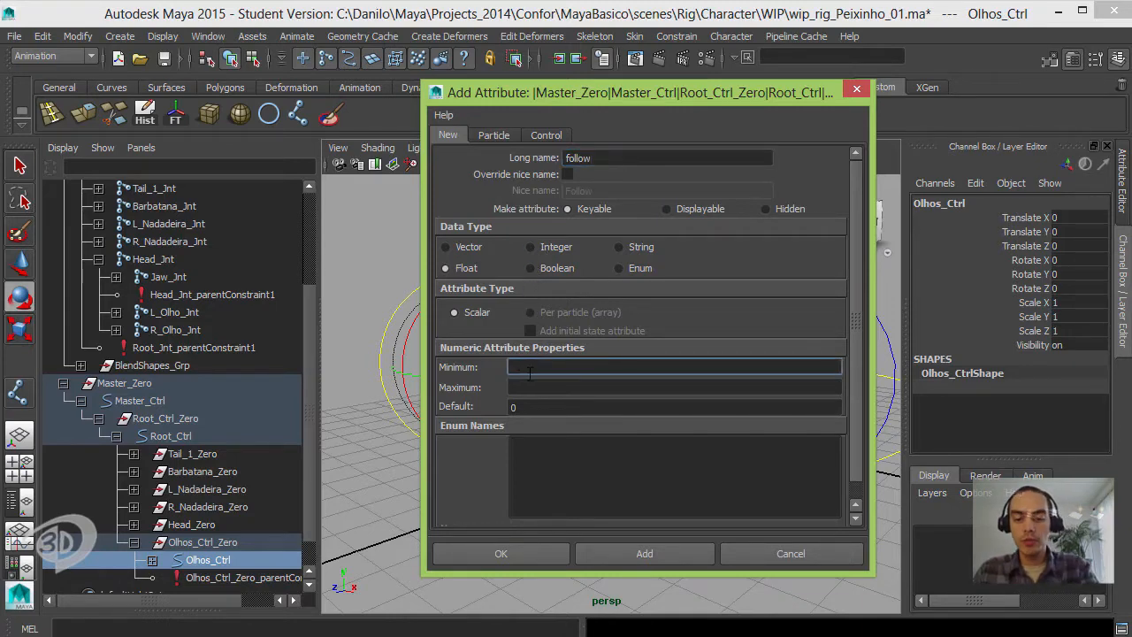
click(526, 388)
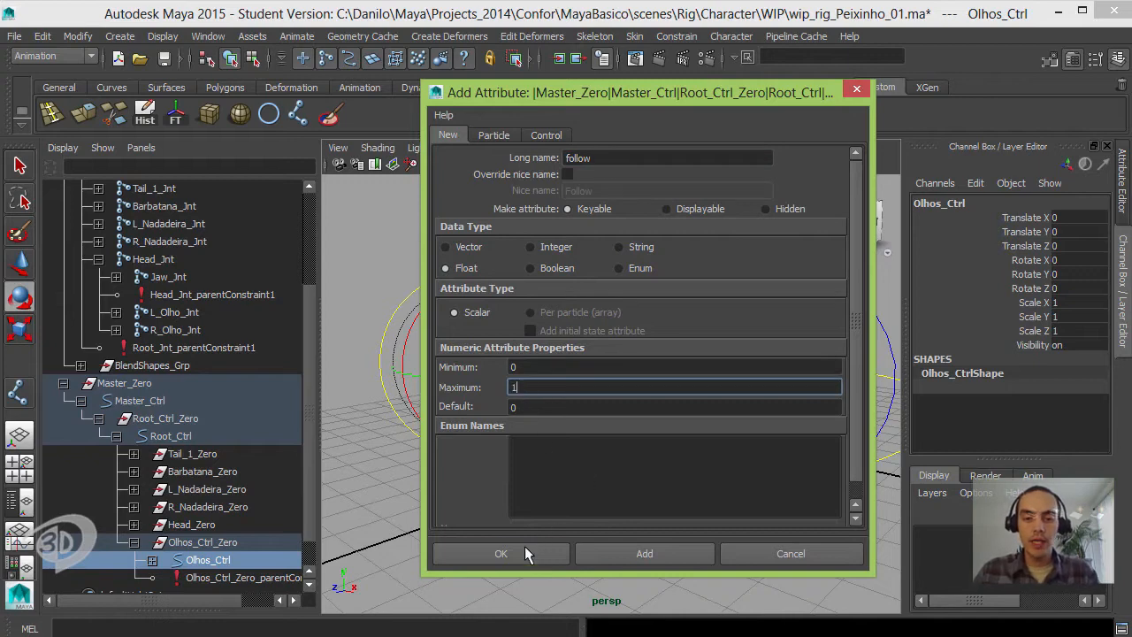
click(525, 554)
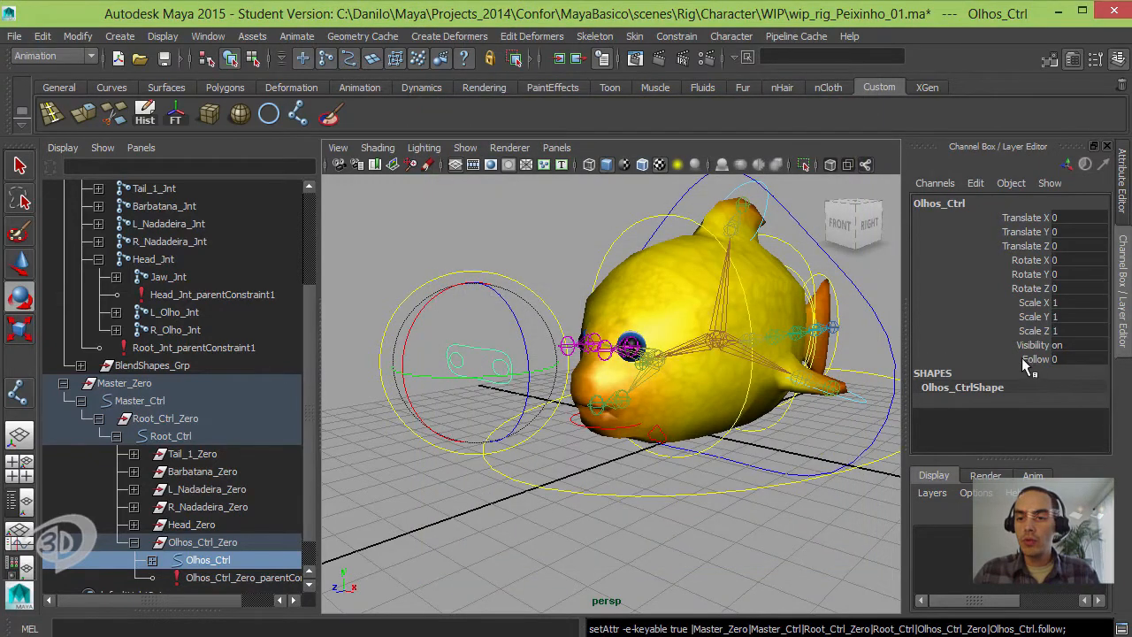
Step: Open the Set Driven Key editor with Olhos_Ctrl selected
click(1030, 359)
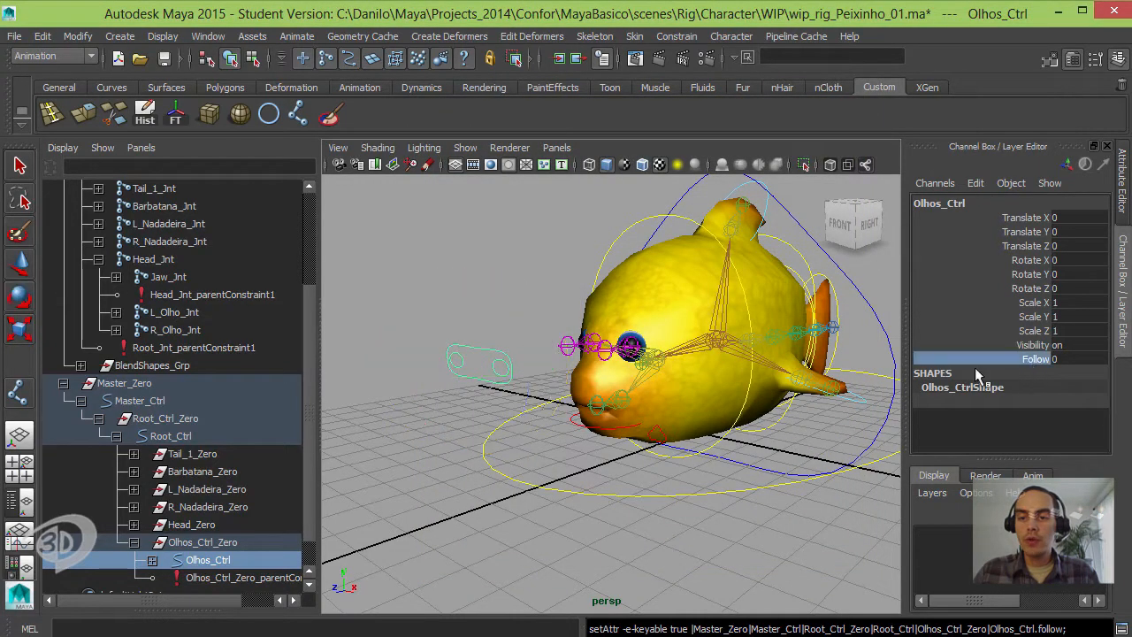
mouse_move(766, 410)
middle_down()
mouse_move(837, 396)
mouse_move(758, 406)
middle_up()
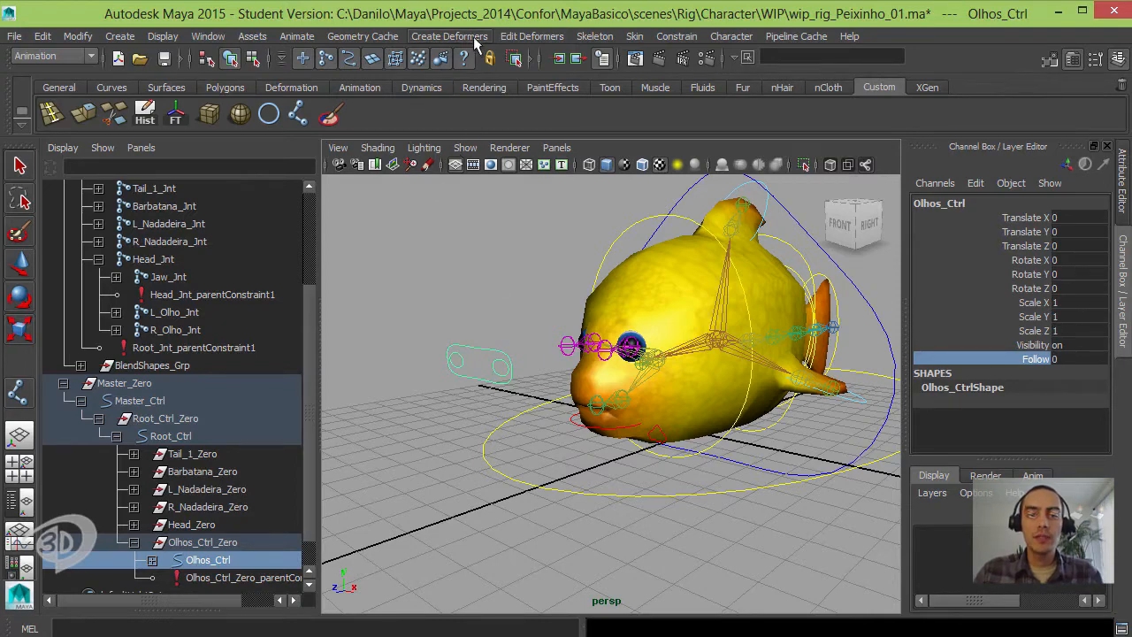
click(296, 36)
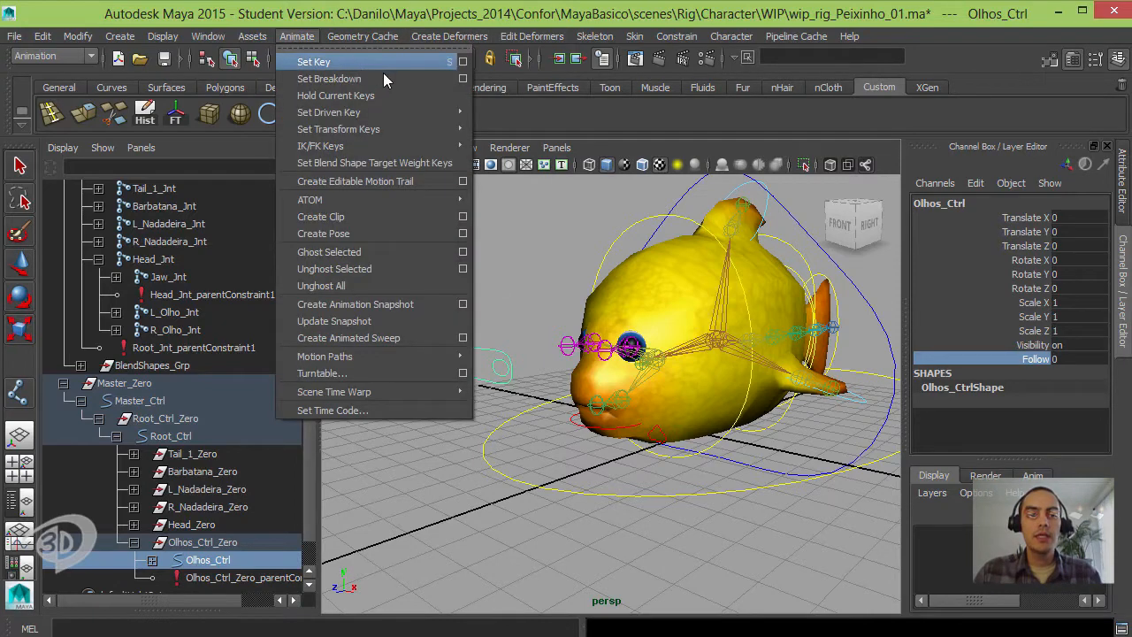
mouse_move(398, 112)
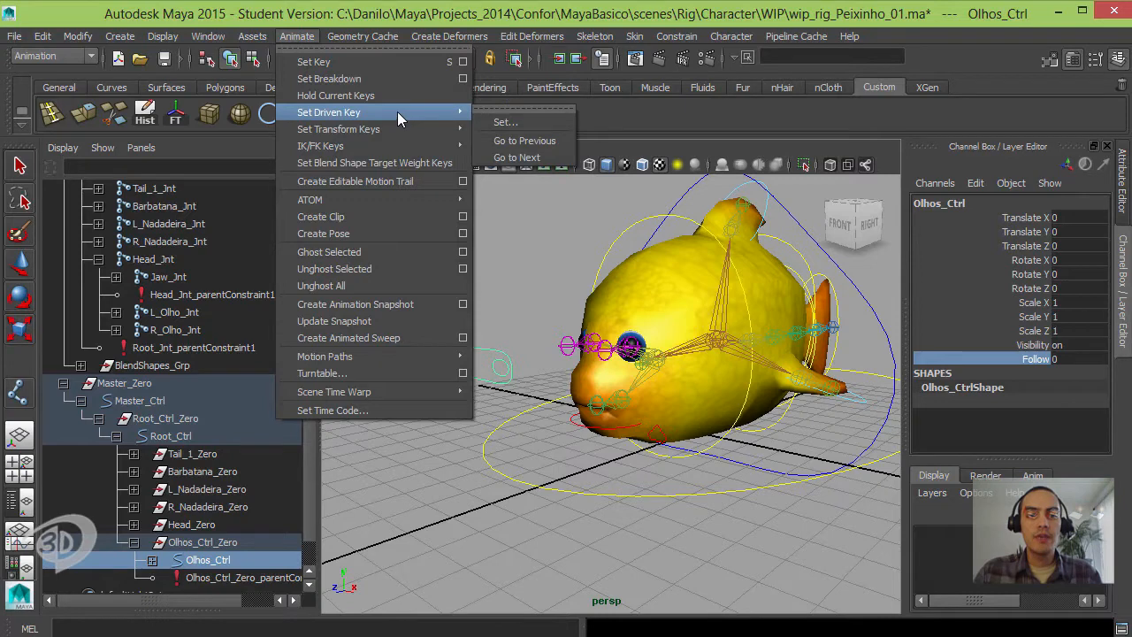
click(523, 122)
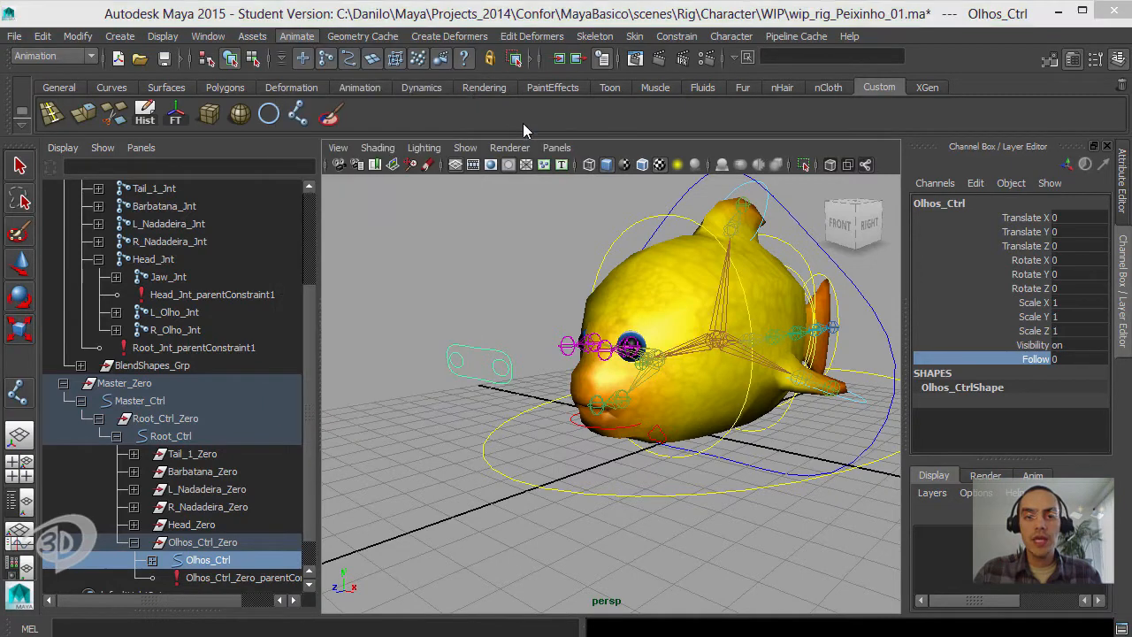
drag(560, 225, 521, 92)
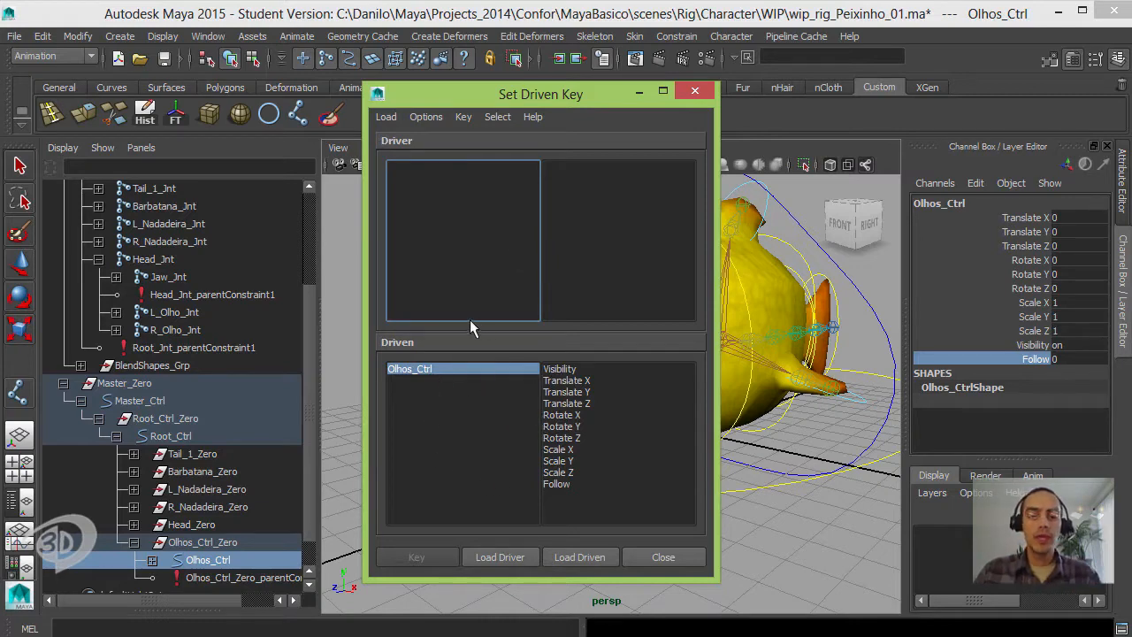
Step: Load Olhos_Ctrl as the driver in Set Driven Key and choose its Follow attribute
click(210, 562)
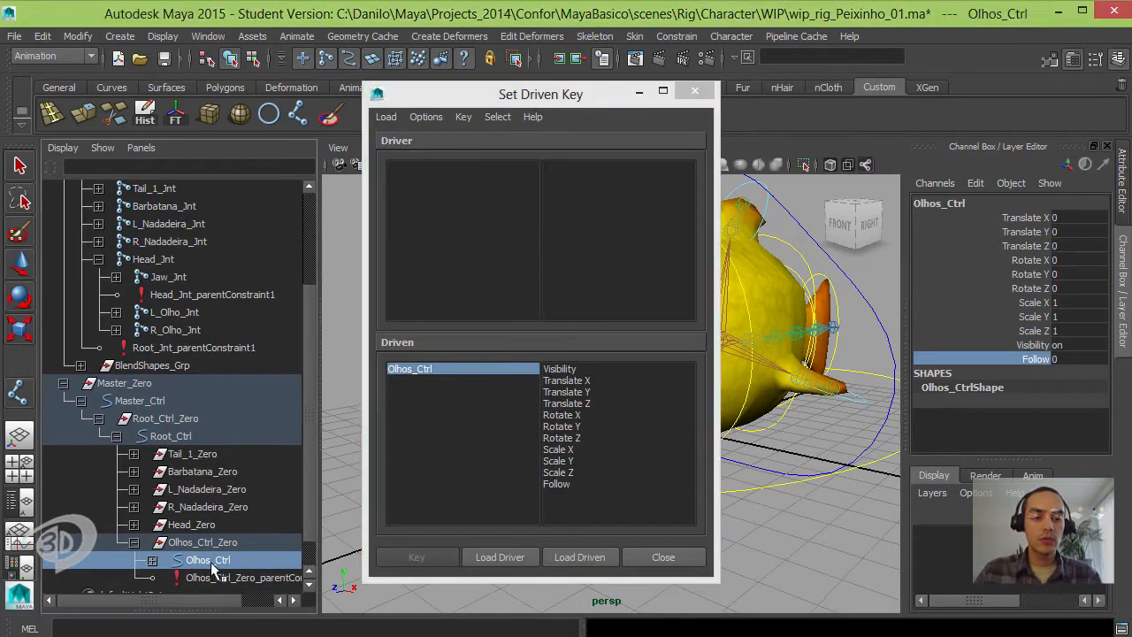
drag(534, 94, 708, 89)
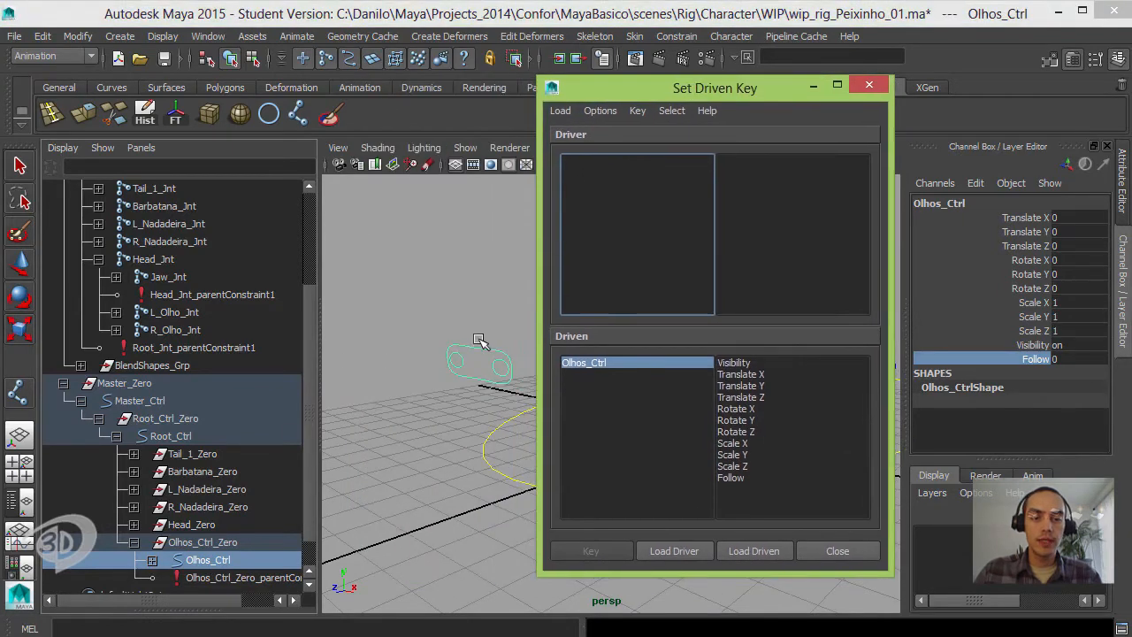
click(478, 338)
key(e)
click(473, 374)
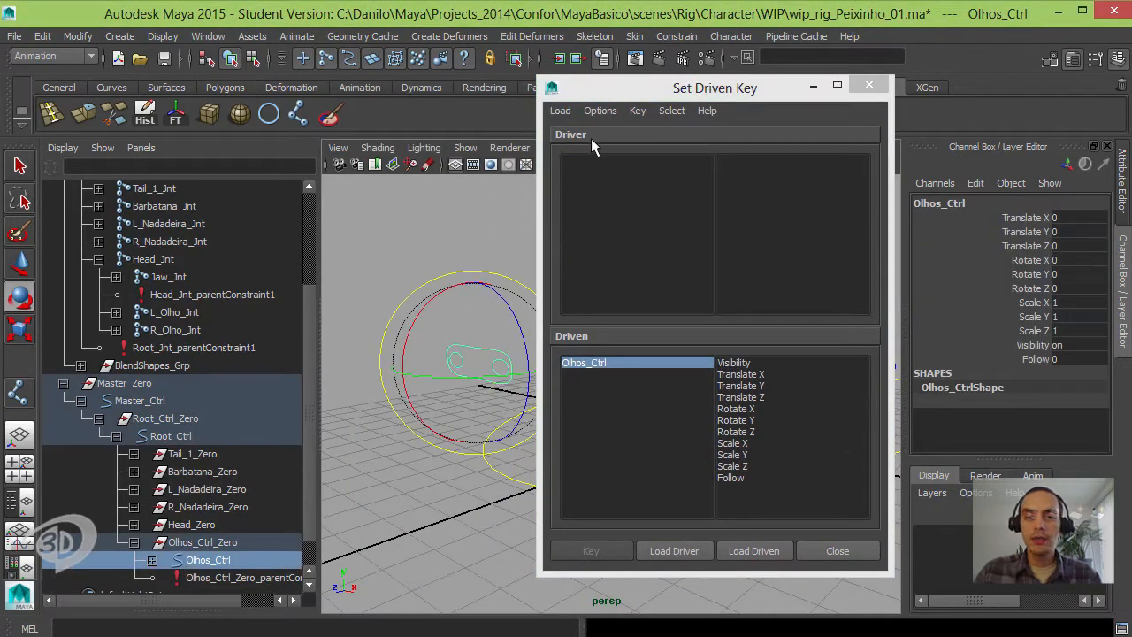
click(674, 551)
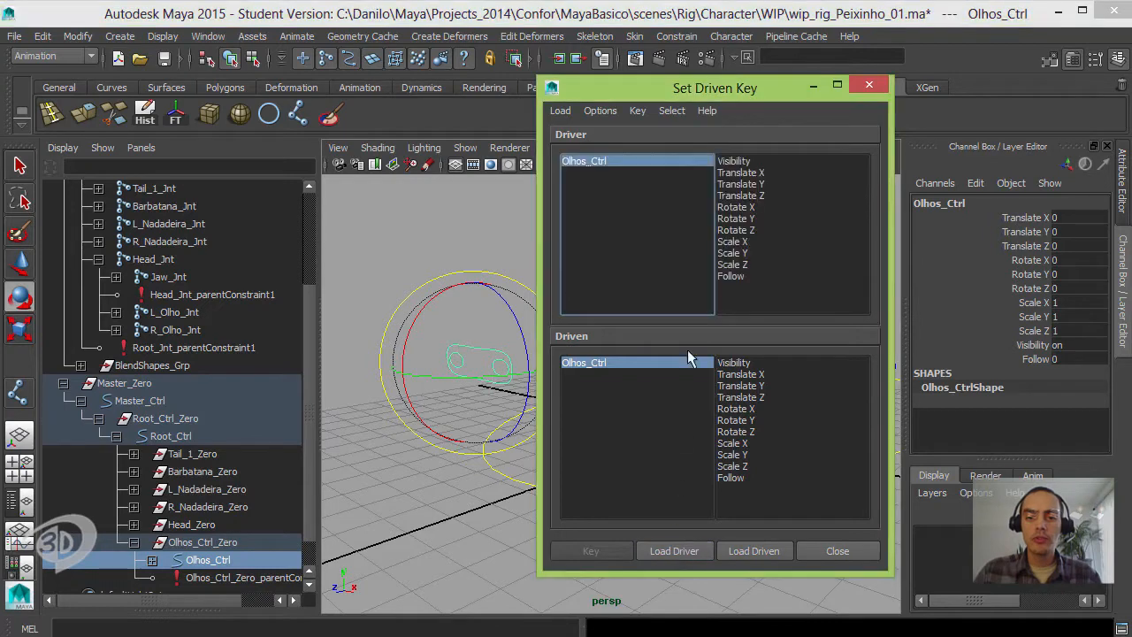
click(739, 276)
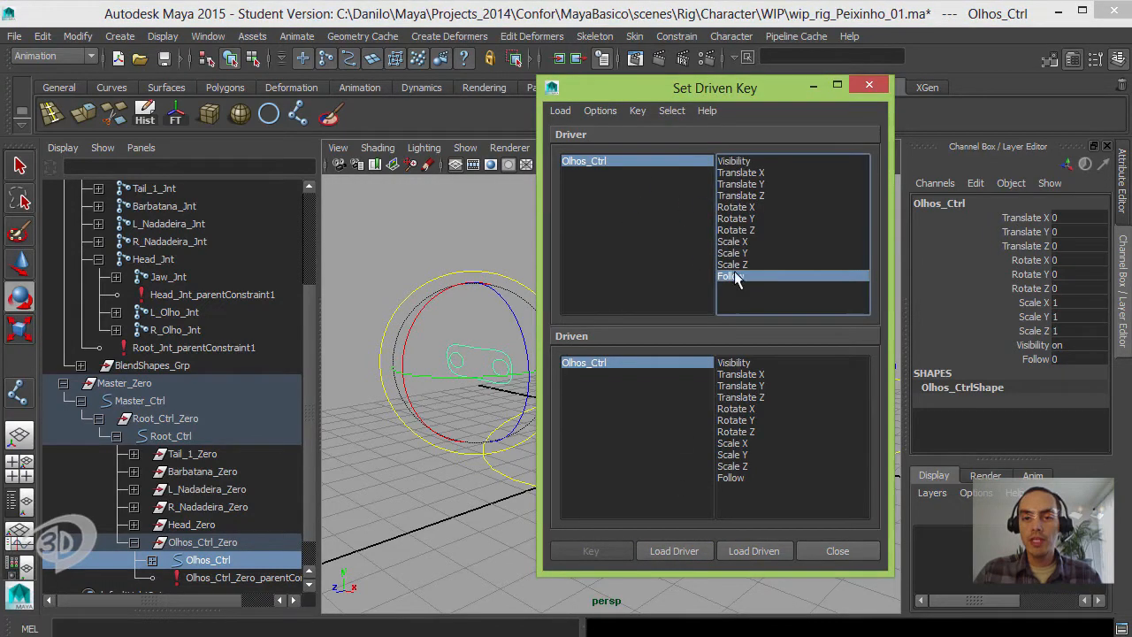
click(740, 195)
drag(743, 214, 741, 273)
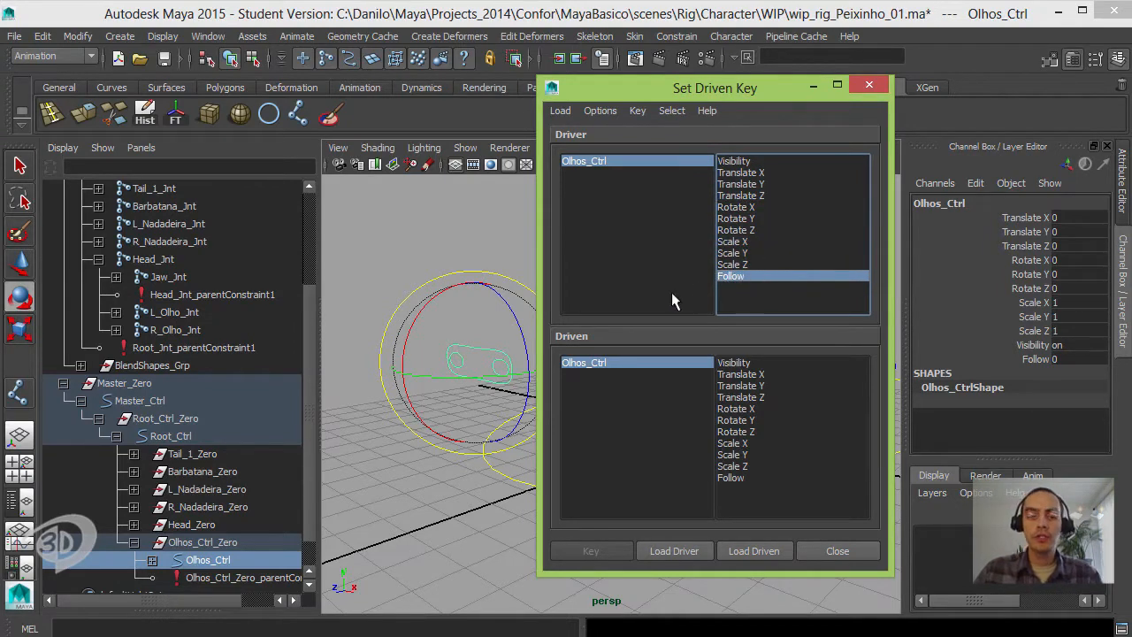
Step: Load Olhos_Ctrl_Zero's parent constraint as the driven object, and compare the channels of the driver and the driven constraint
click(265, 579)
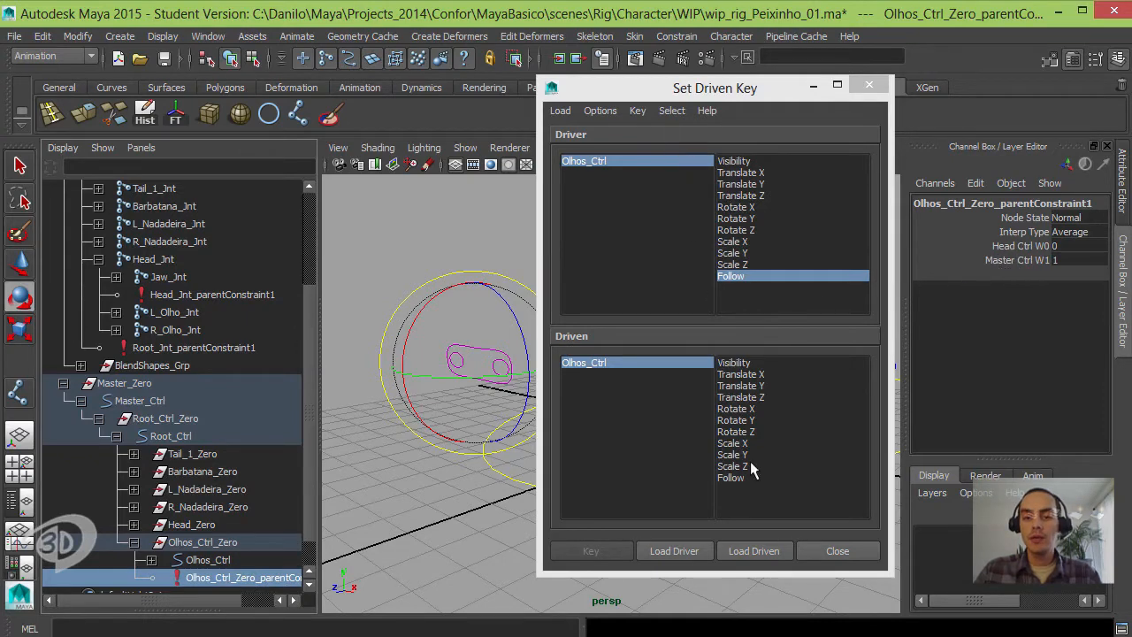
click(756, 551)
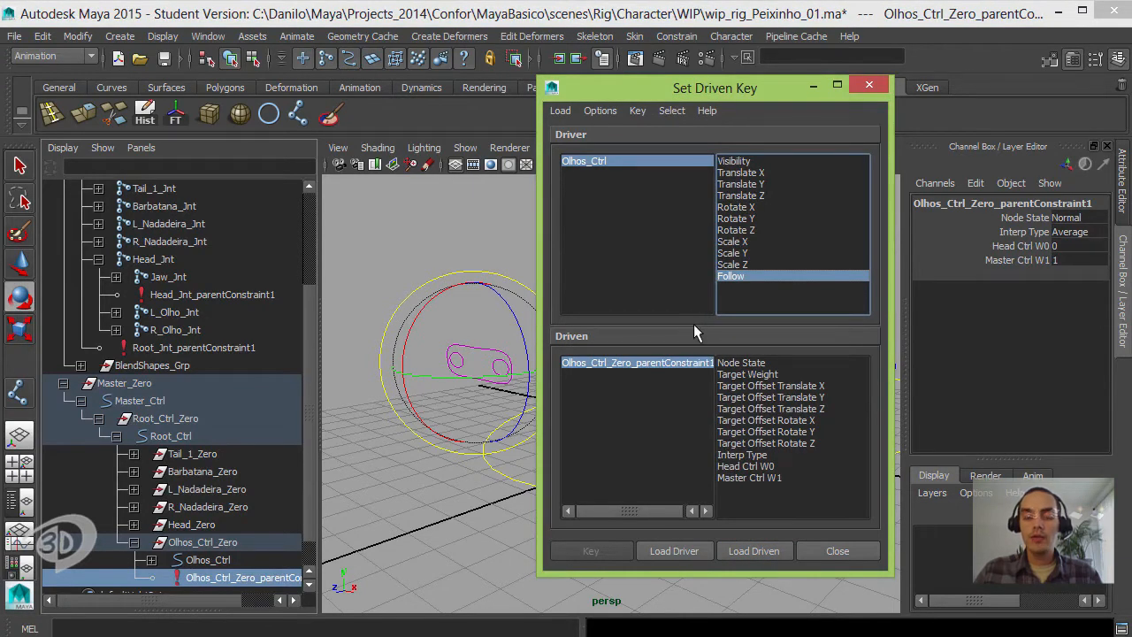
click(607, 163)
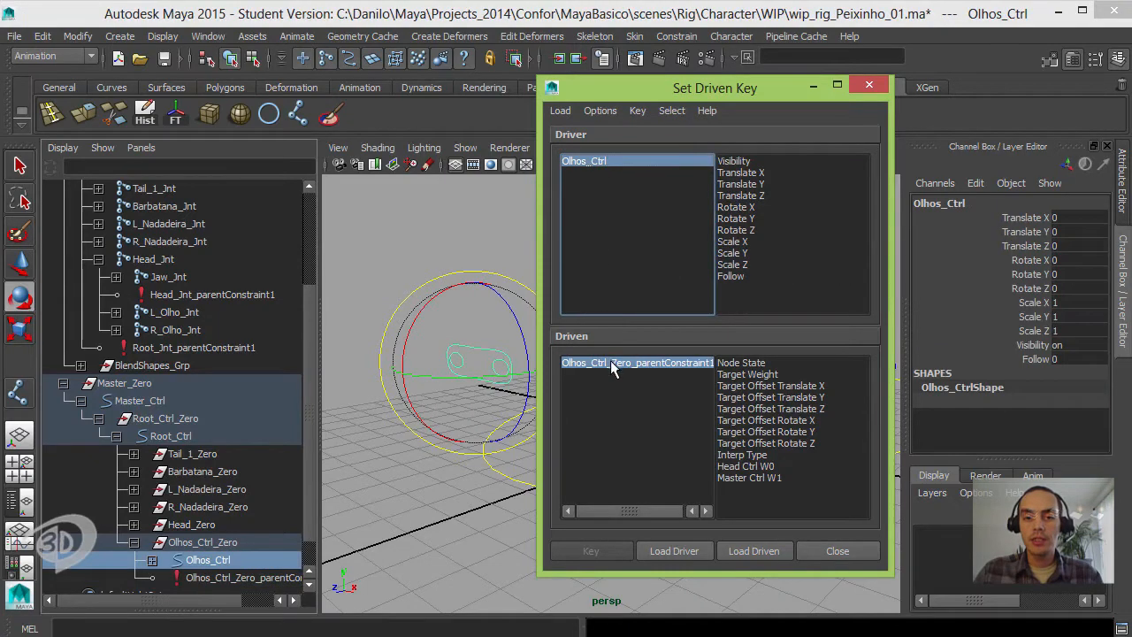
click(613, 369)
click(606, 162)
click(610, 362)
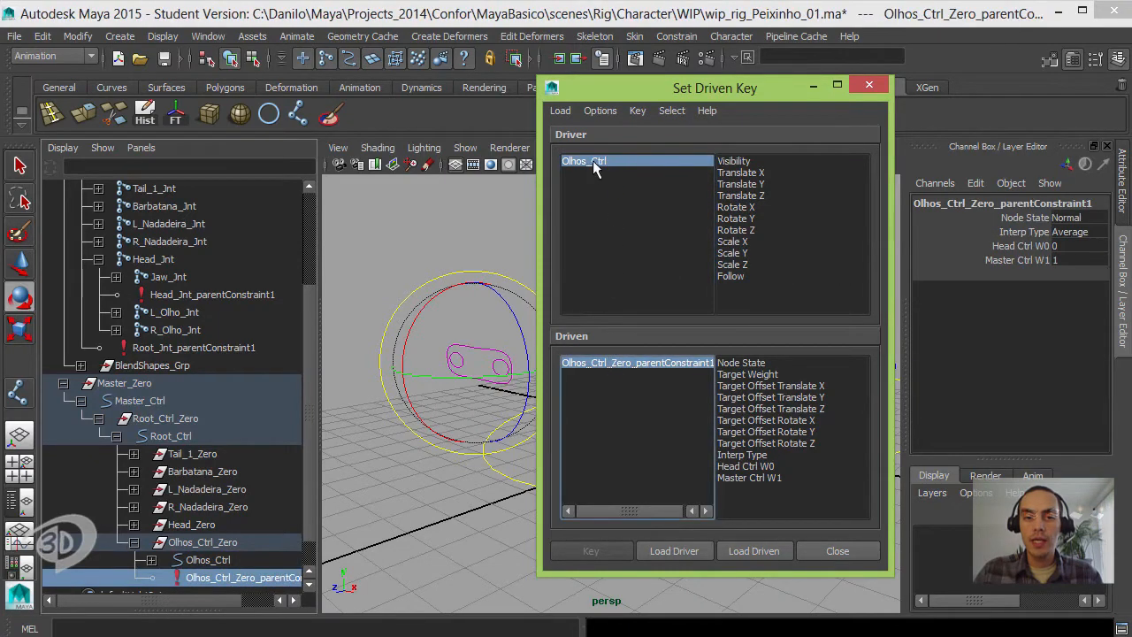
click(592, 161)
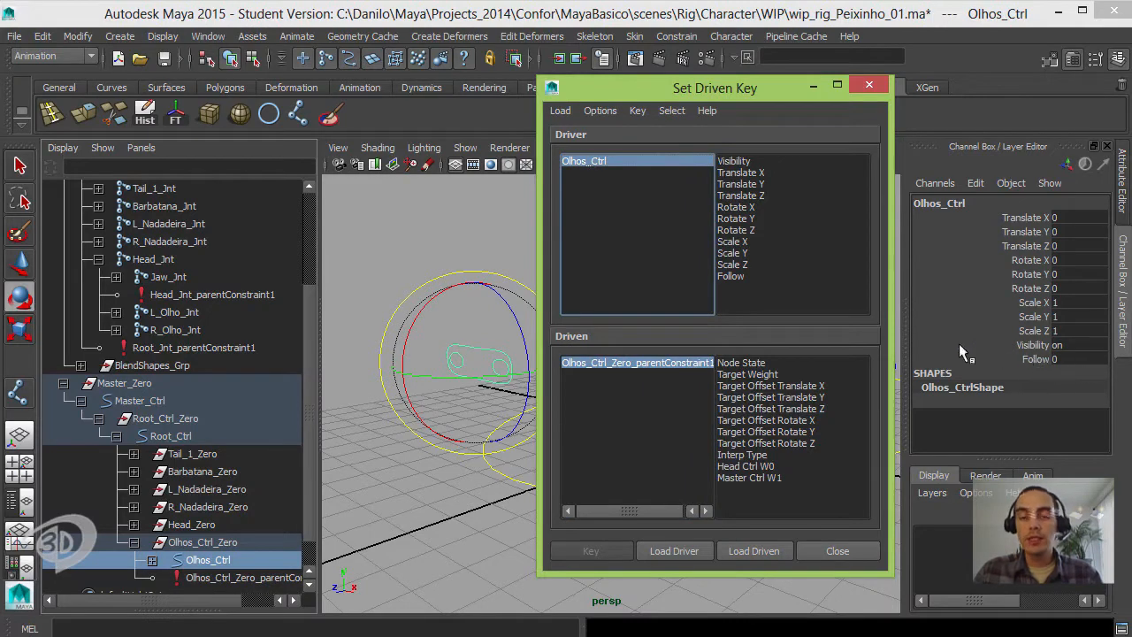
click(654, 363)
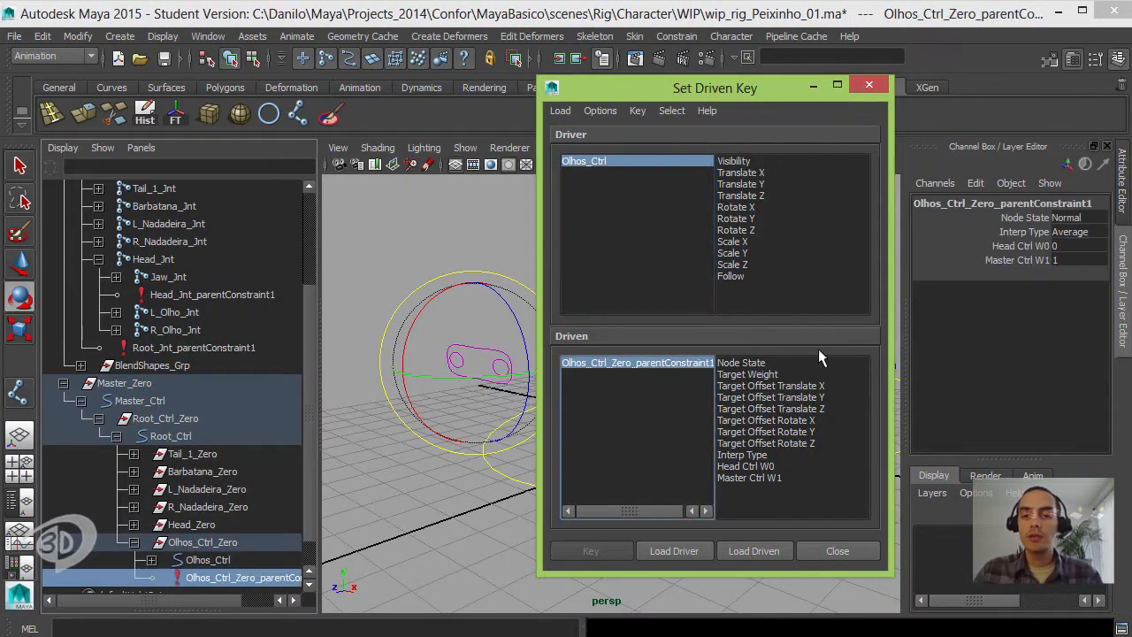
Step: Key Head Ctrl W0 at 0 and Master Ctrl W1 at 1 as driven by Olhos_Ctrl's Follow value of 0
double_click(1066, 246)
click(1054, 258)
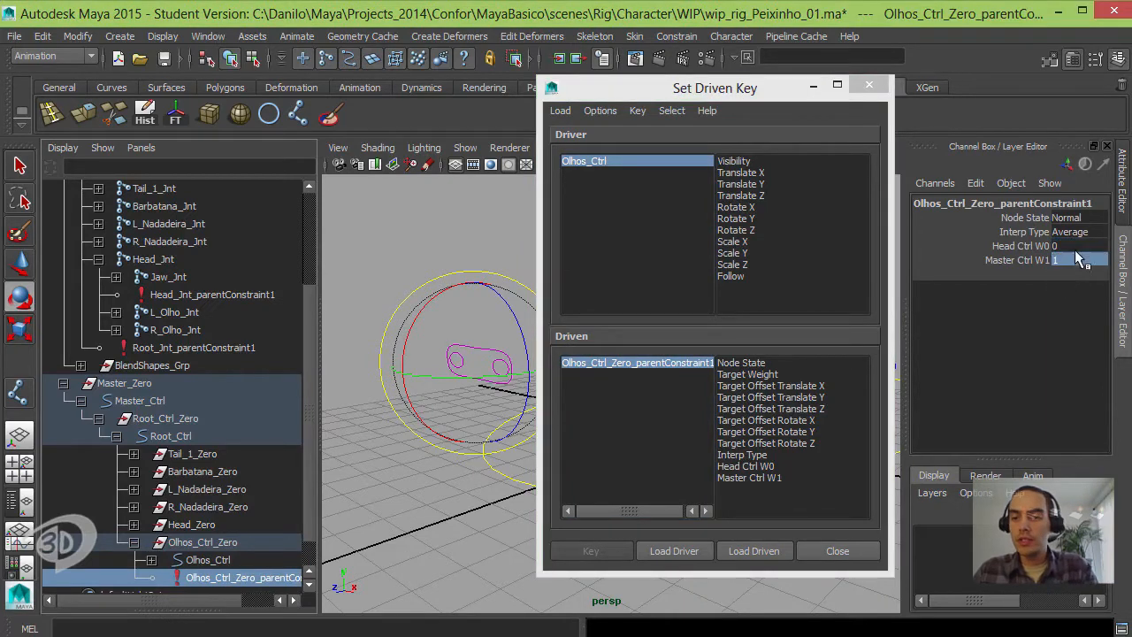
click(730, 276)
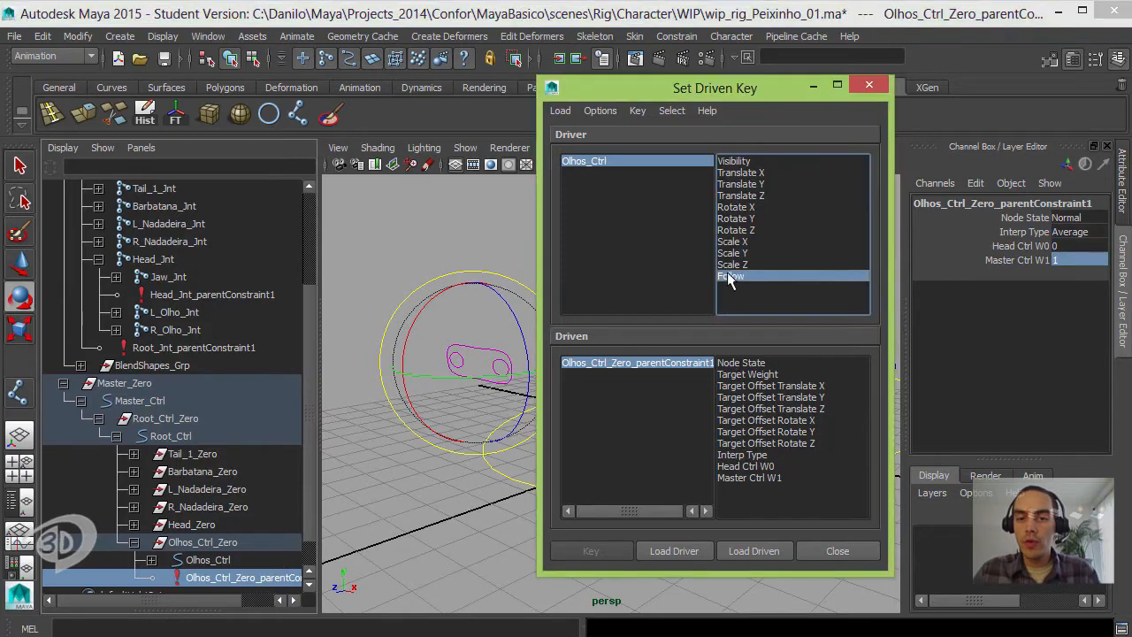
drag(734, 466, 741, 476)
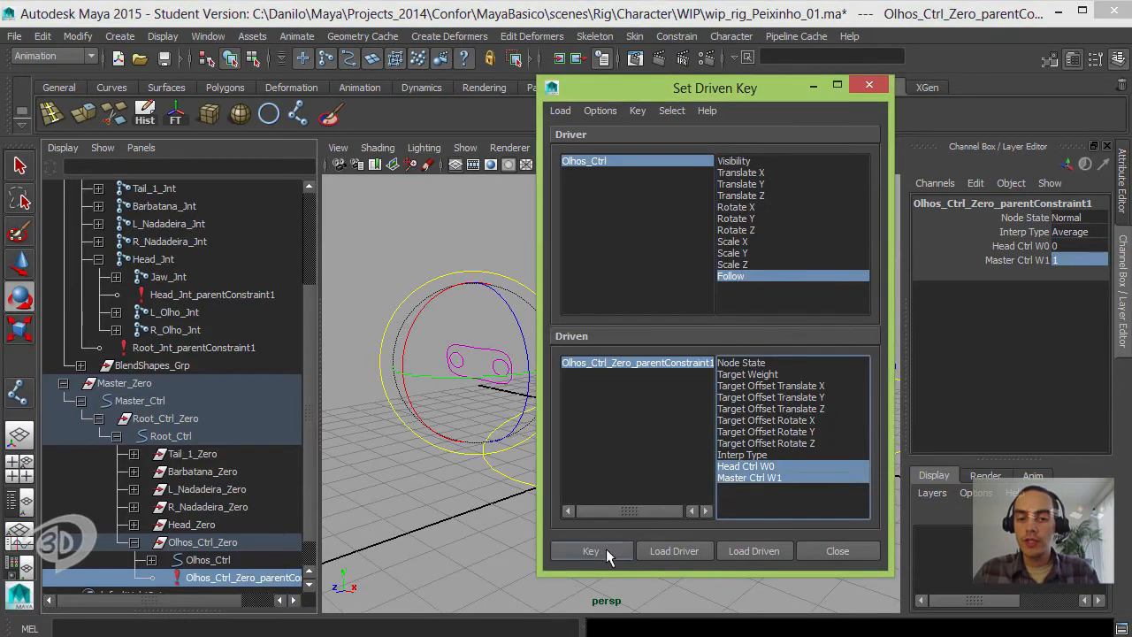
click(610, 550)
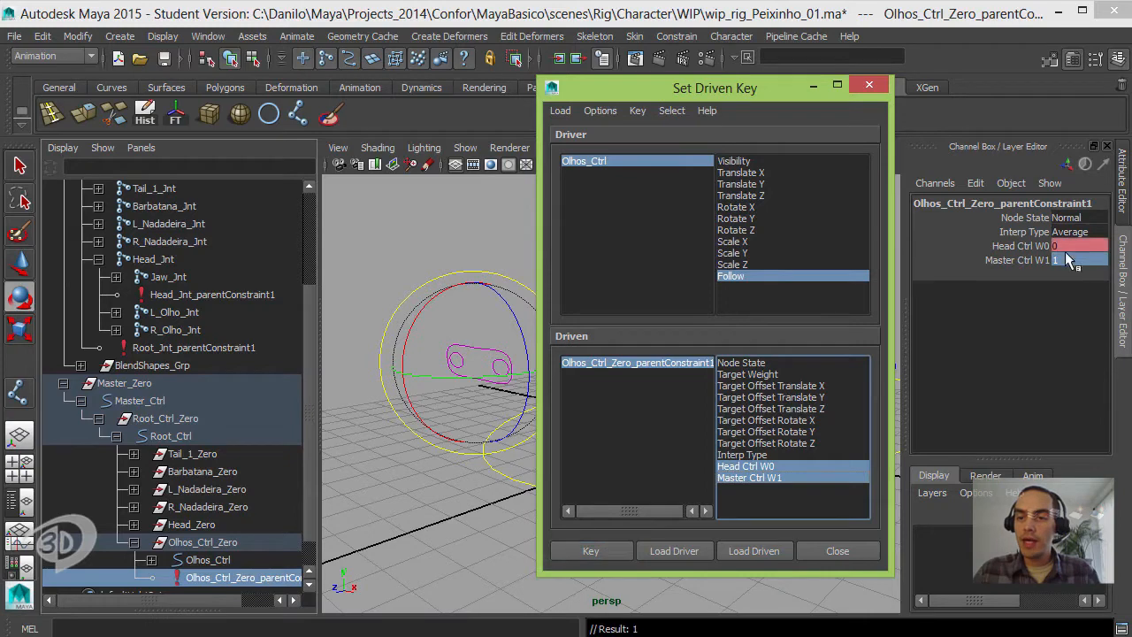
click(1034, 246)
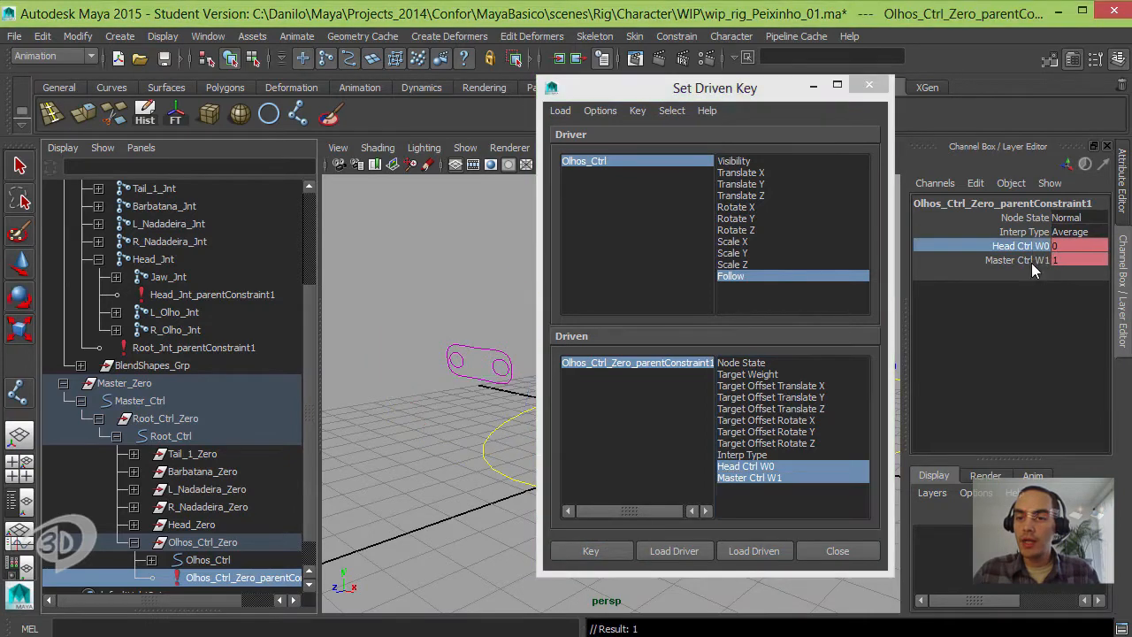
click(1039, 260)
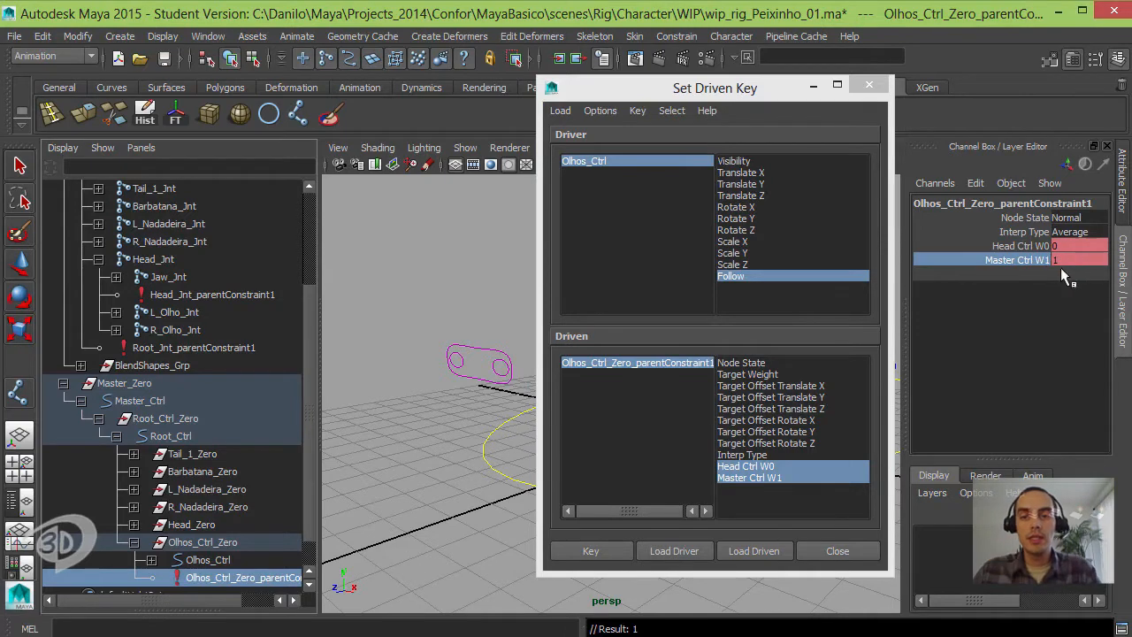
Step: Set Olhos_Ctrl's Follow to 1, key Head Ctrl W0 at 1 and Master Ctrl W1 at 0 against it, and close Set Driven Key
click(601, 160)
click(1067, 361)
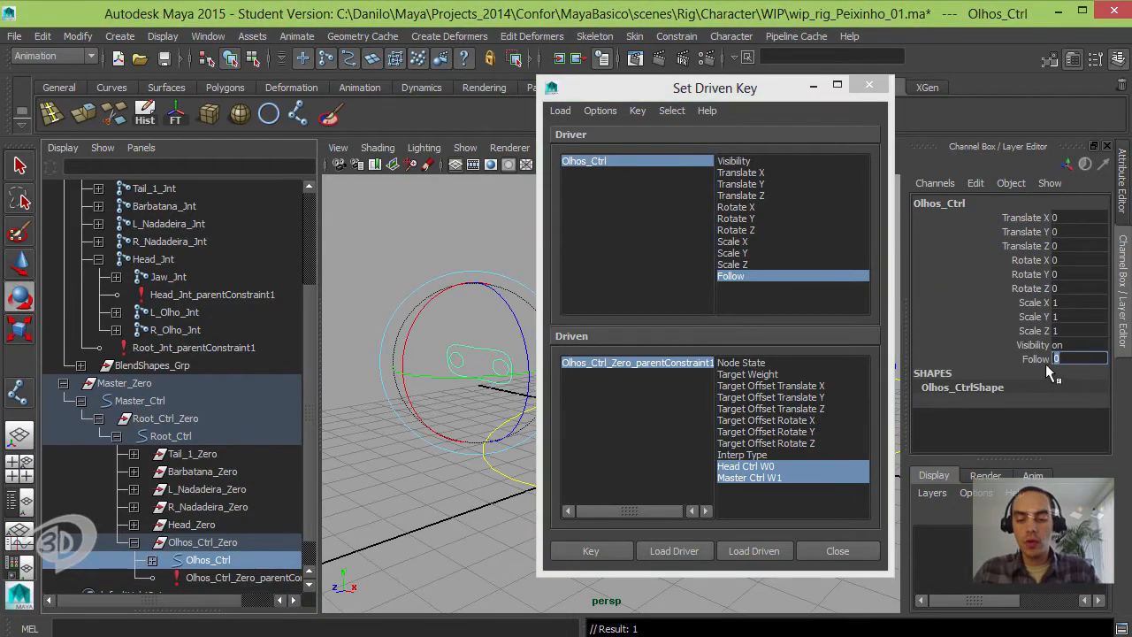
text(1)
key(Return)
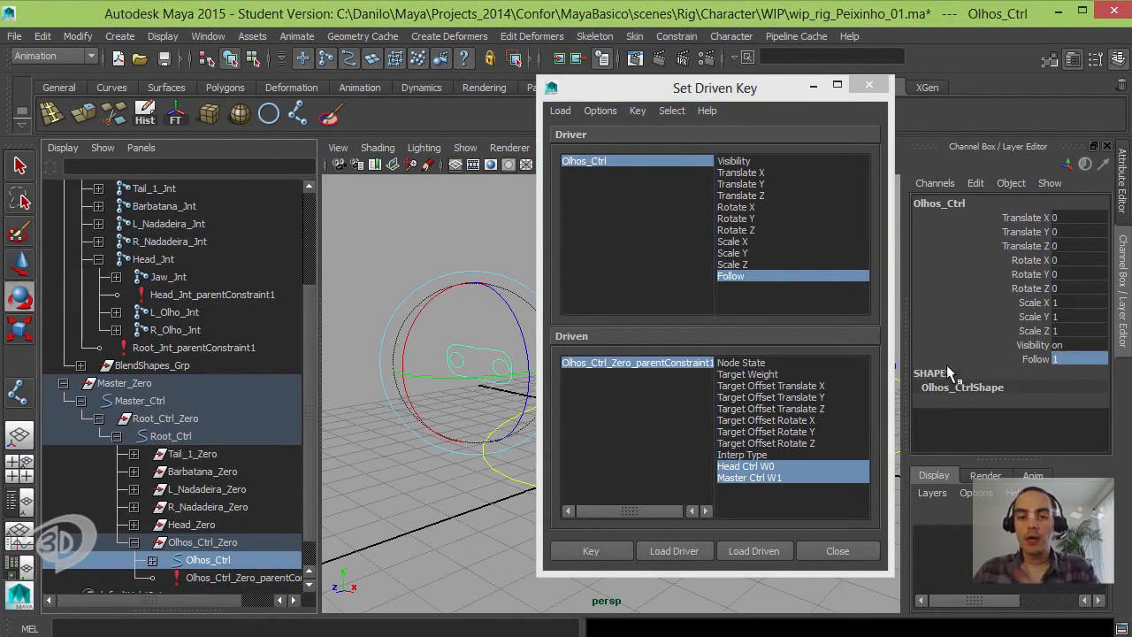
click(639, 371)
click(1069, 245)
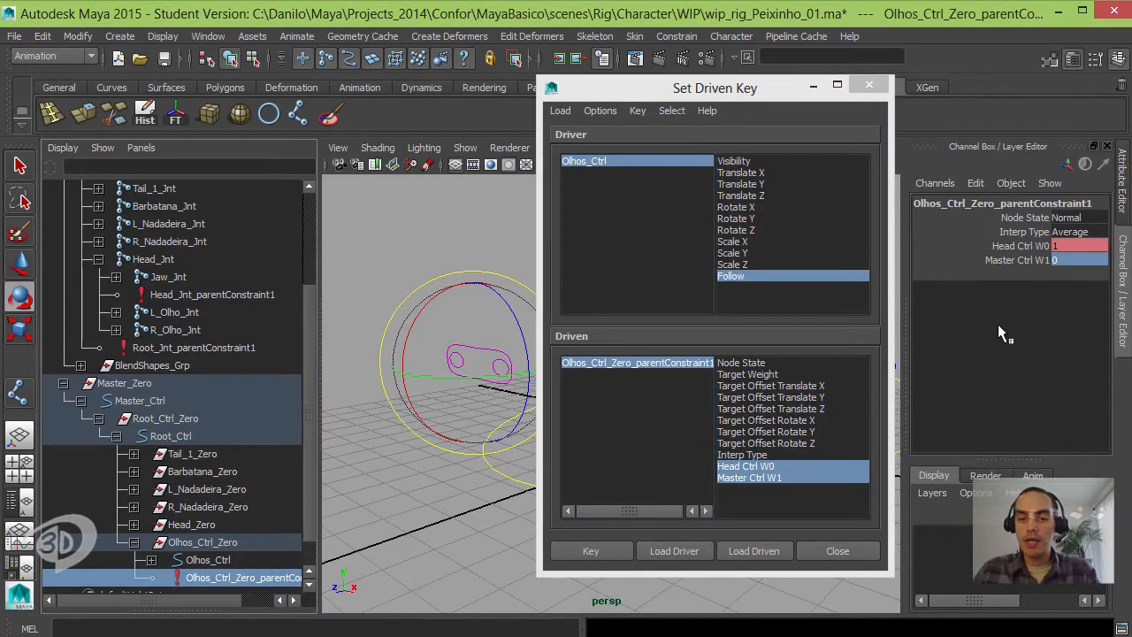
click(602, 551)
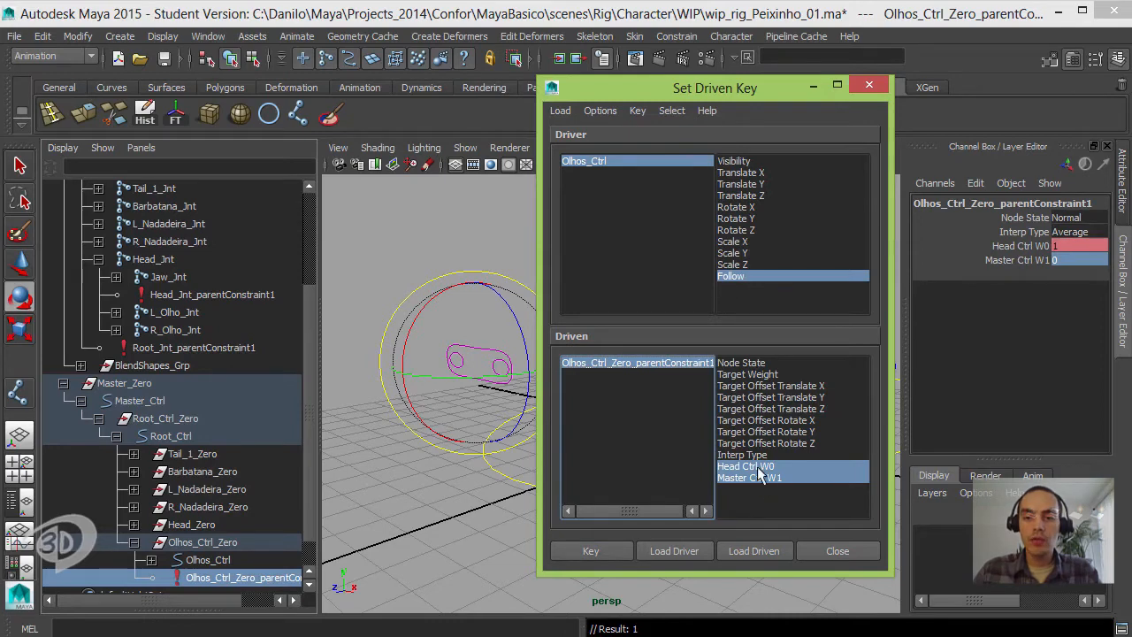
click(867, 86)
Step: Rotate Head_Ctrl to test how the eye control follows it, and switch Olhos_Ctrl's Follow to 0
click(535, 239)
click(642, 263)
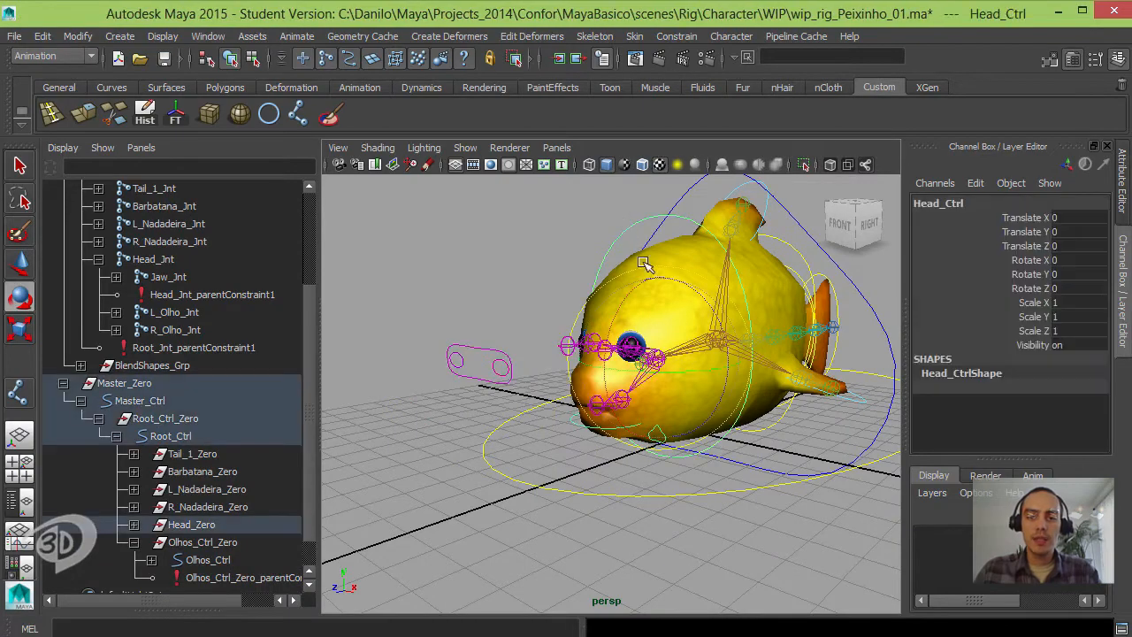
drag(650, 334, 511, 265)
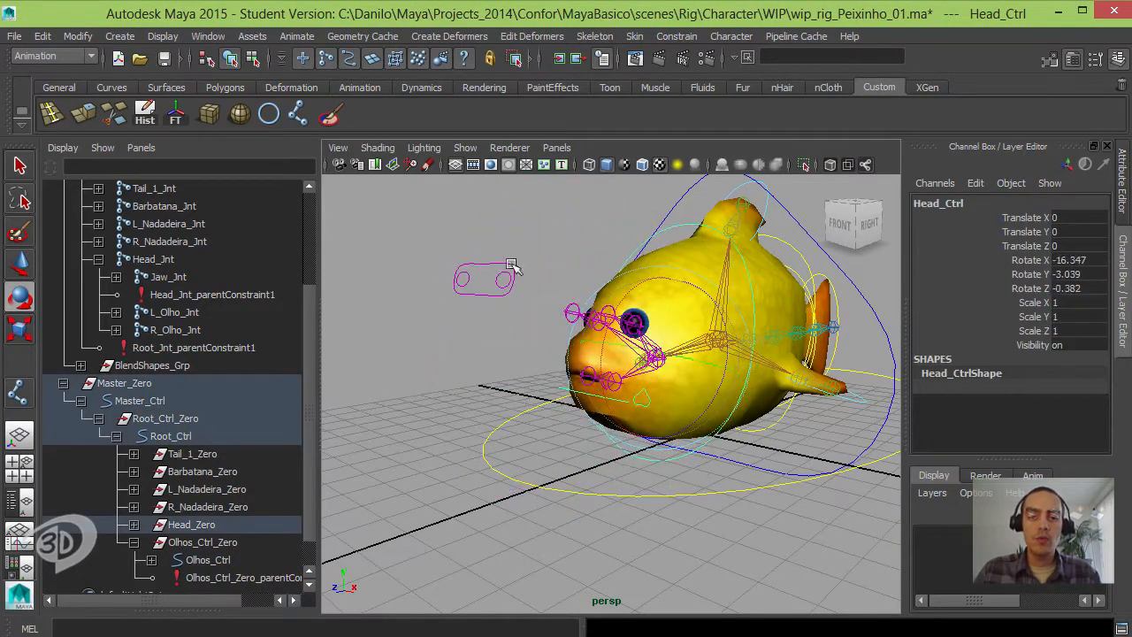
click(482, 265)
click(1021, 360)
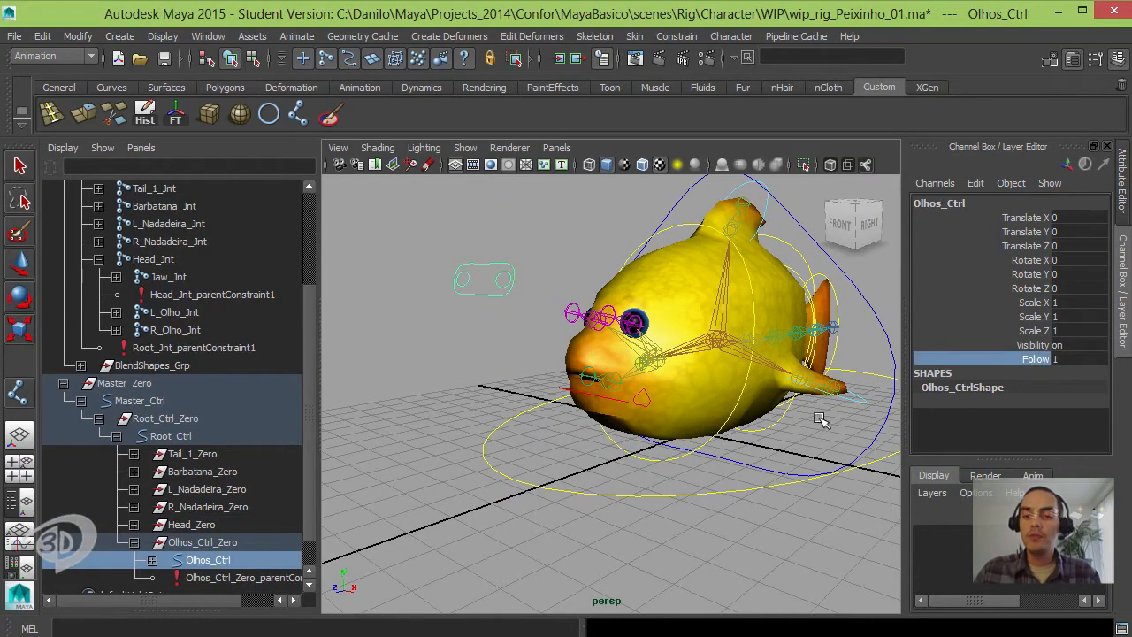
middle_drag(834, 417, 807, 420)
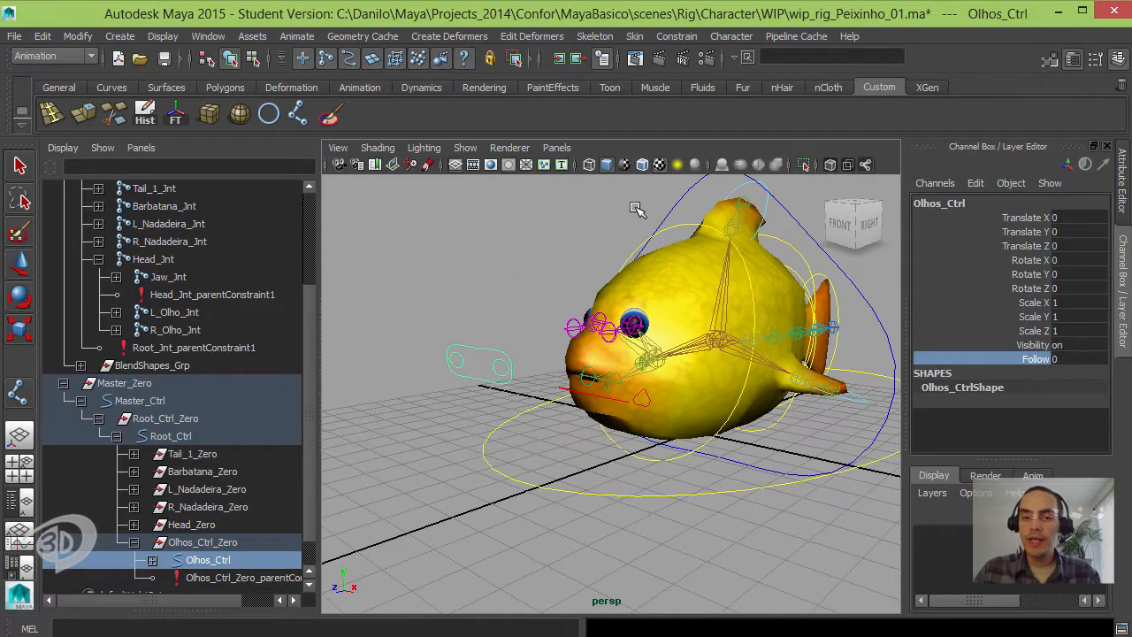
Step: Test-rotate Head_Ctrl with Follow at 0, and reset its Rotate X, Y and Z to 0
click(673, 222)
key(e)
drag(672, 298, 704, 431)
drag(633, 333, 653, 310)
alt+drag(658, 319, 829, 279)
drag(1028, 260, 1028, 288)
text(0)
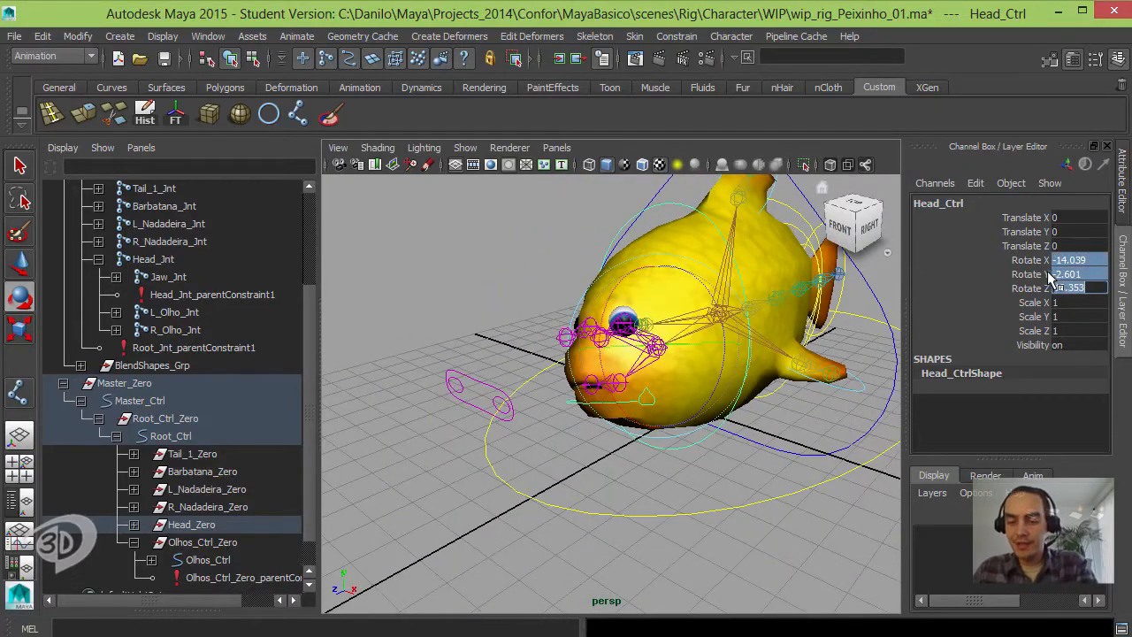
key(Return)
Step: Check Olhos_Ctrl's Follow channel, and try rotating the head control once more, undoing the rotation
click(478, 386)
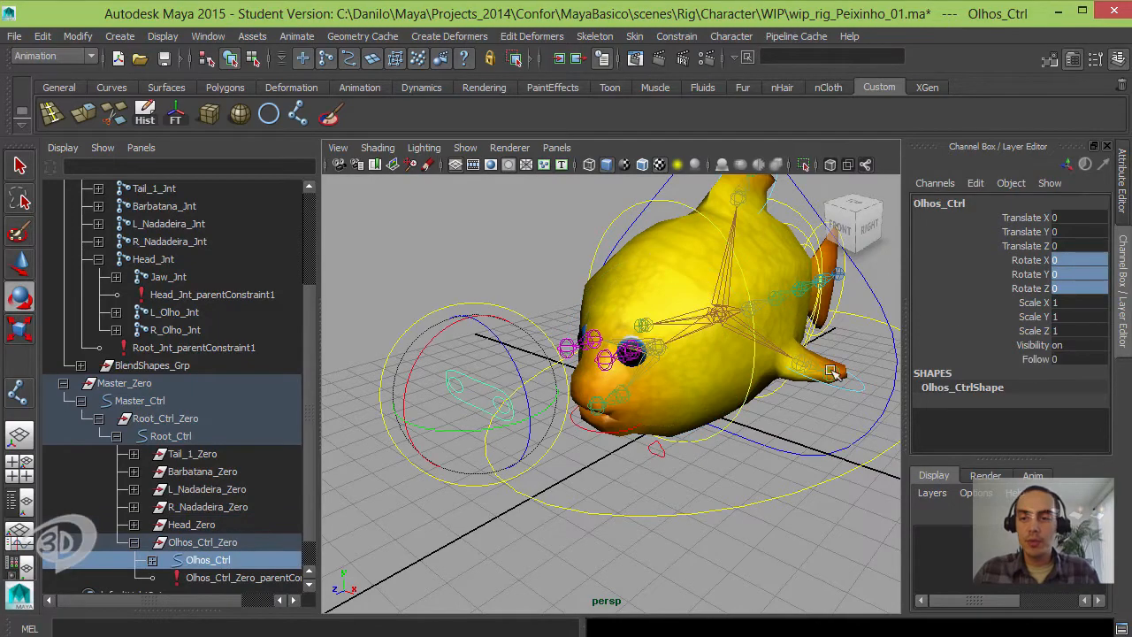
click(1053, 358)
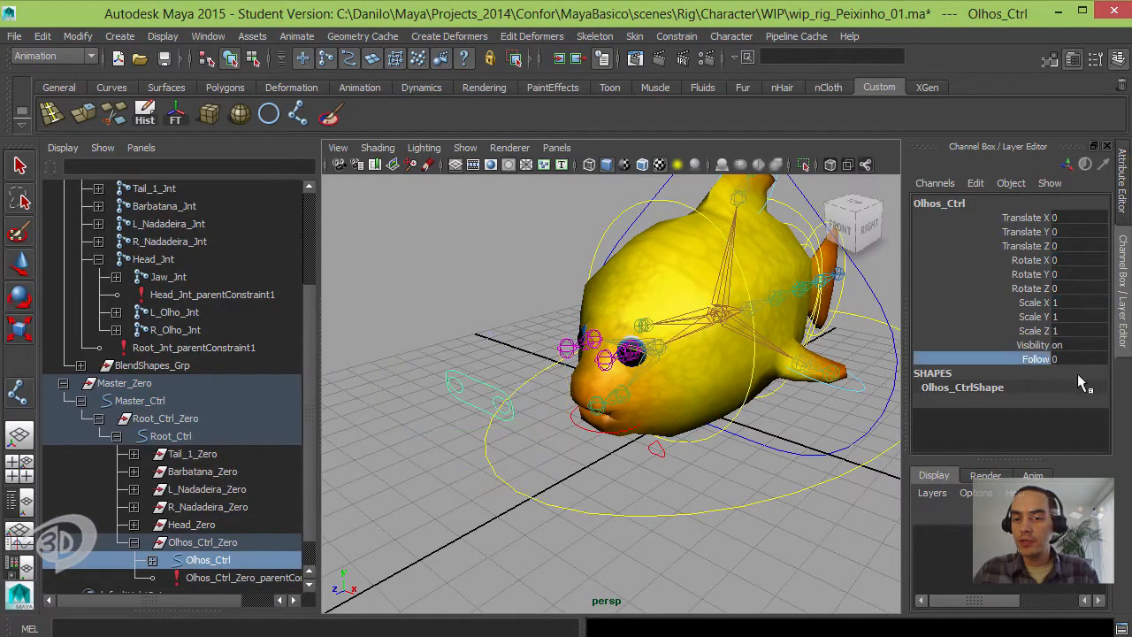
alt+right_drag(725, 427, 659, 420)
alt+drag(658, 420, 654, 389)
click(510, 278)
click(608, 262)
mouse_move(642, 334)
mouse_down()
mouse_move(634, 339)
mouse_move(647, 325)
mouse_up()
key(ctrl+z)
alt+right_drag(611, 341, 576, 336)
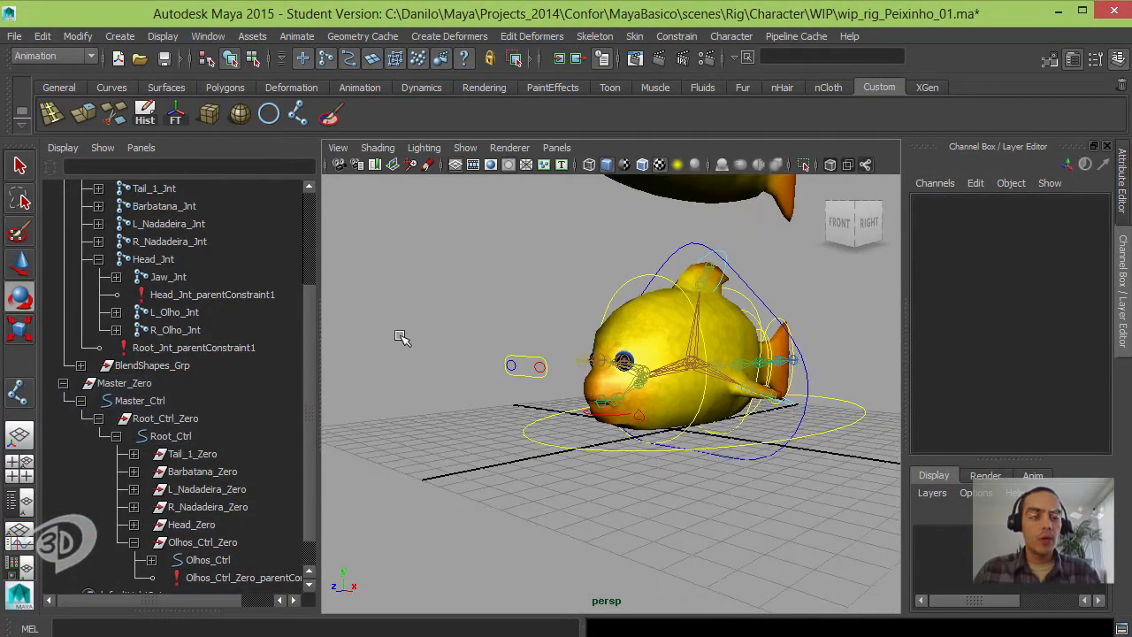
Step: Collapse the Data_Grp and Master_Zero hierarchies in the Outliner
scroll(173, 231, up, 3)
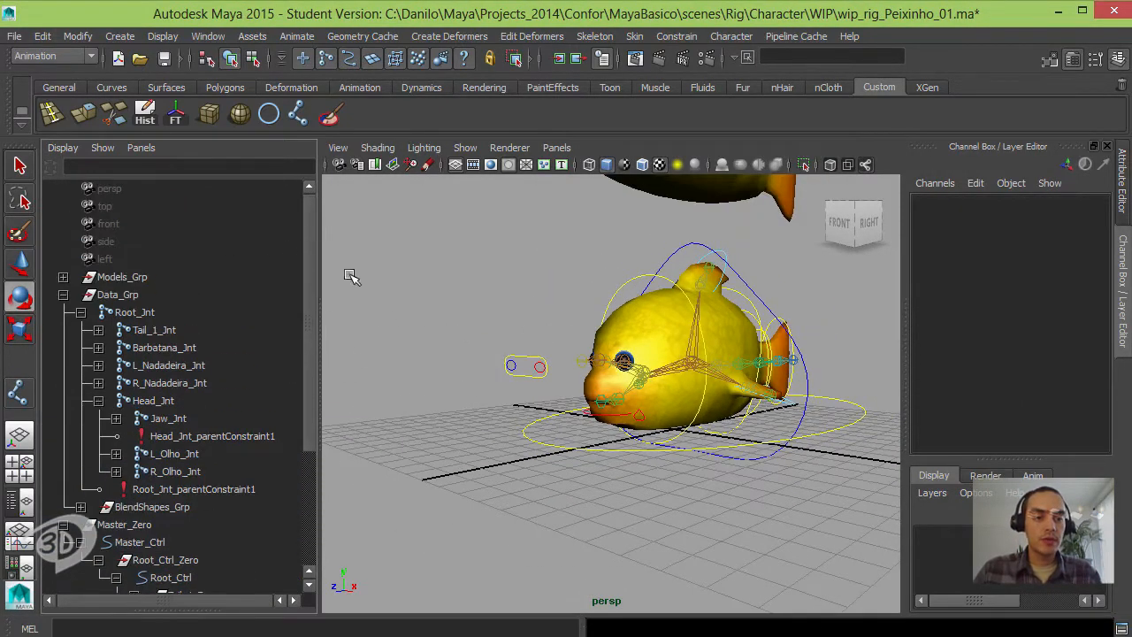
click(63, 295)
click(63, 312)
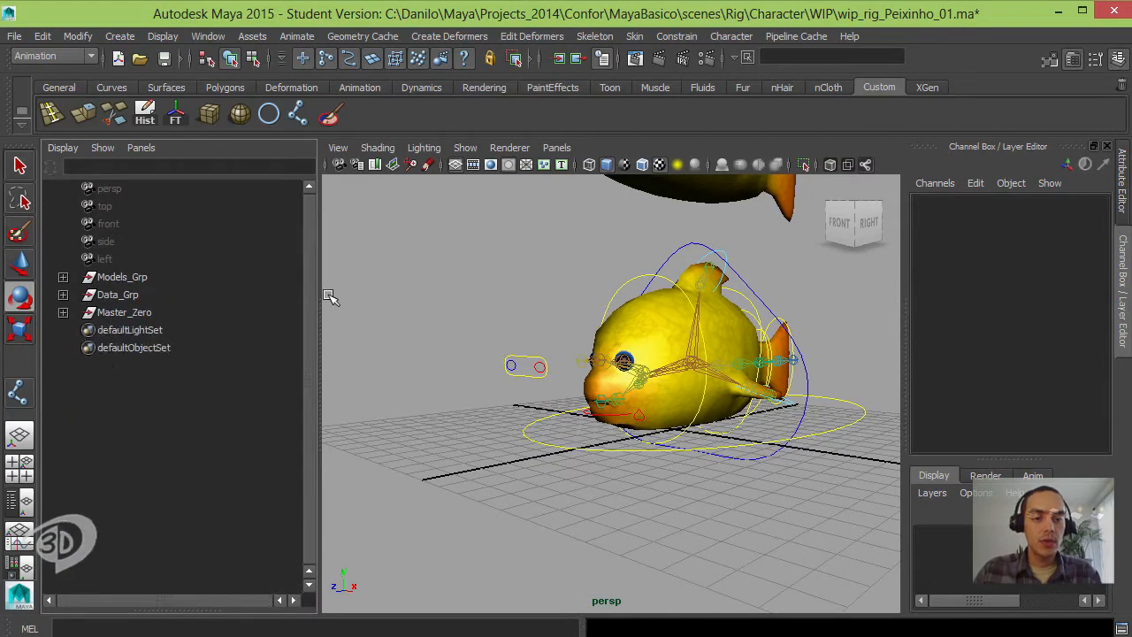
alt+drag(575, 334, 588, 372)
alt+right_drag(588, 372, 515, 380)
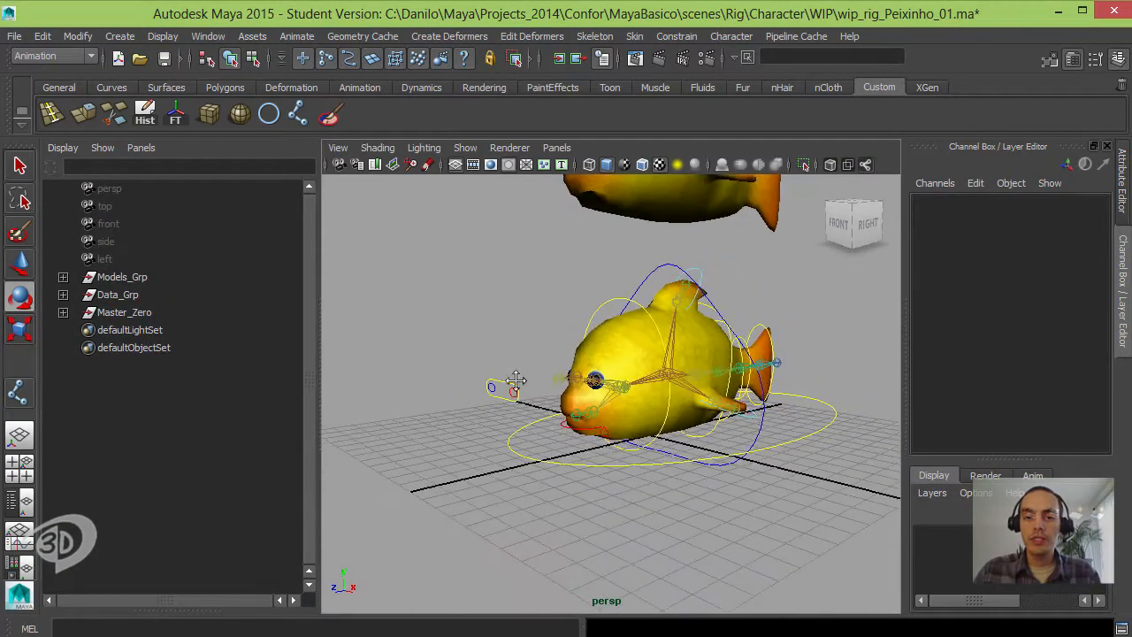
alt+middle_drag(516, 380, 531, 451)
alt+drag(530, 451, 506, 409)
Step: Examine what Data_Grp and its BlendShapes_Grp contain, comparing them with the objects in the scene
click(123, 296)
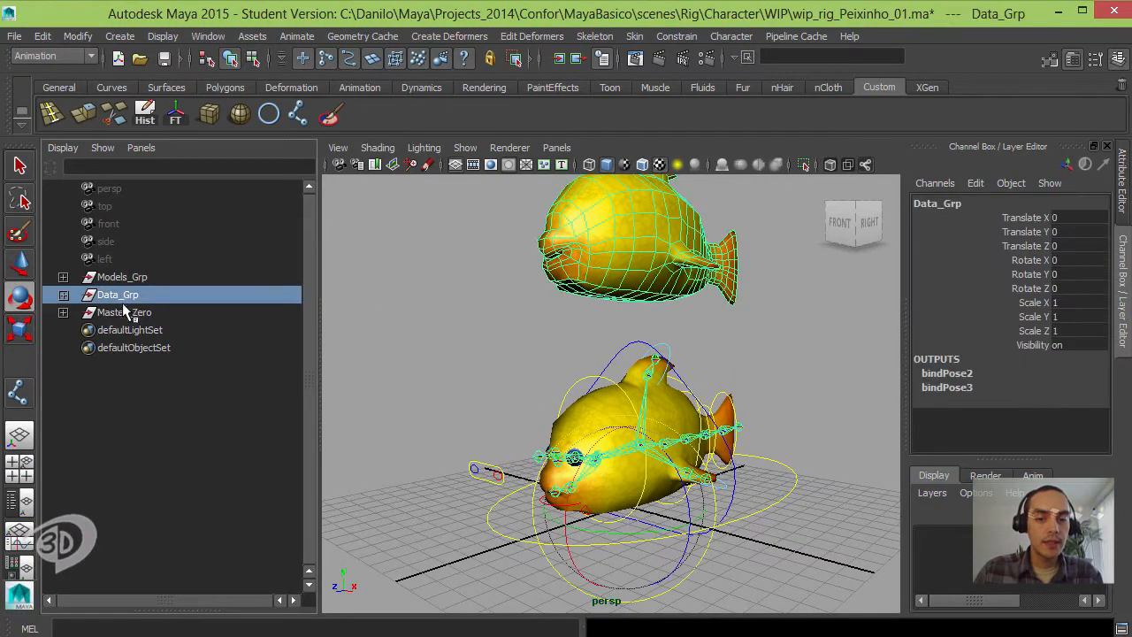
click(62, 294)
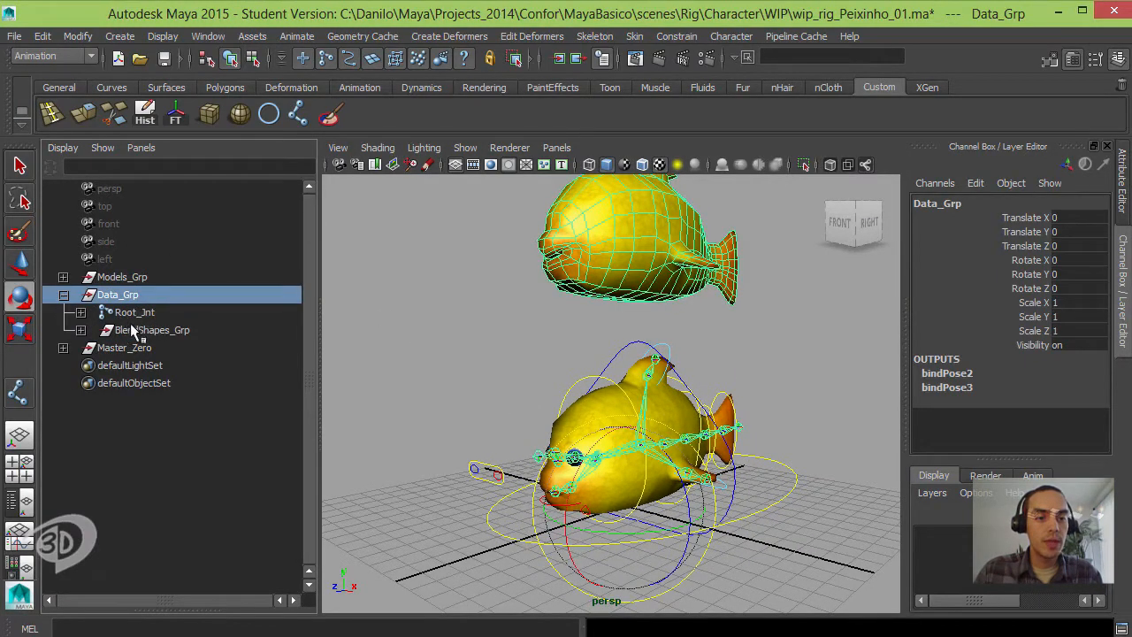
click(80, 329)
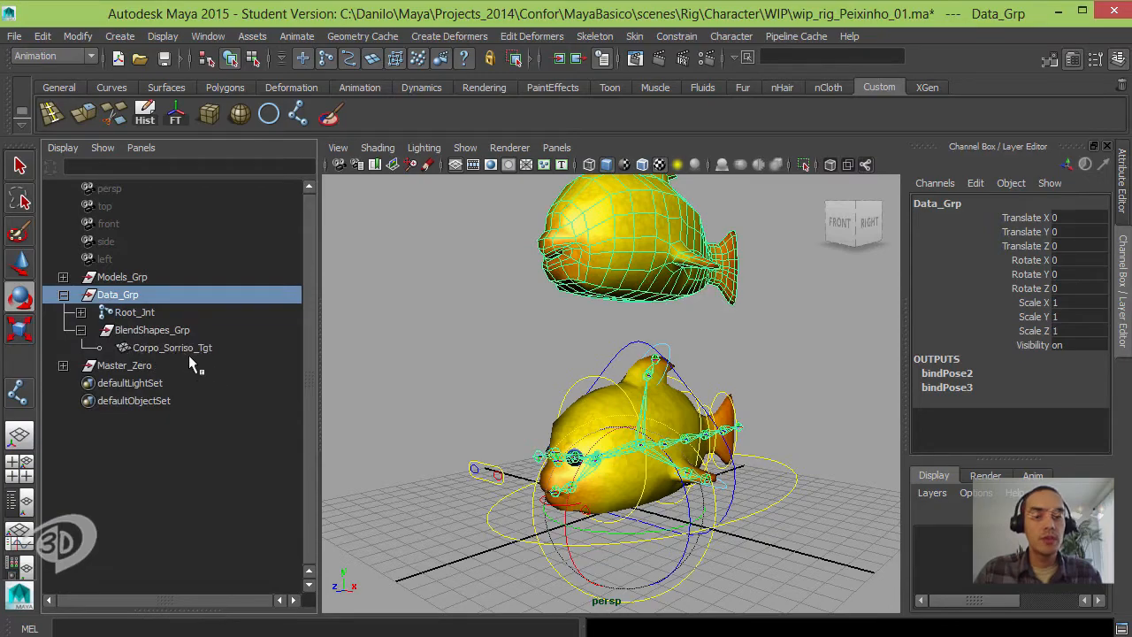
alt+drag(618, 372, 648, 475)
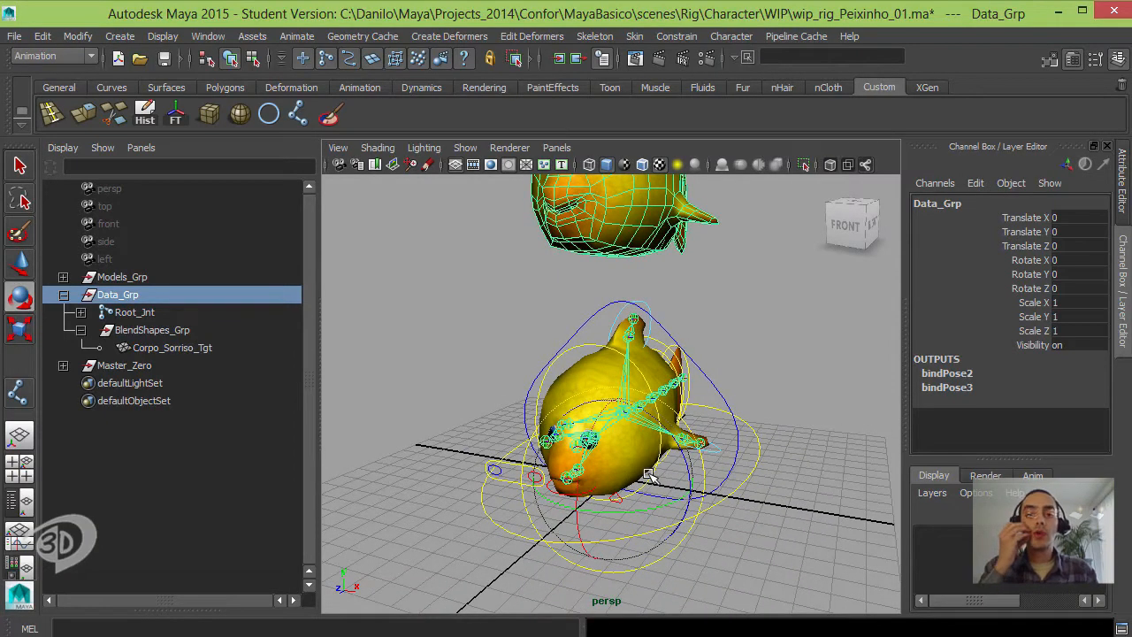
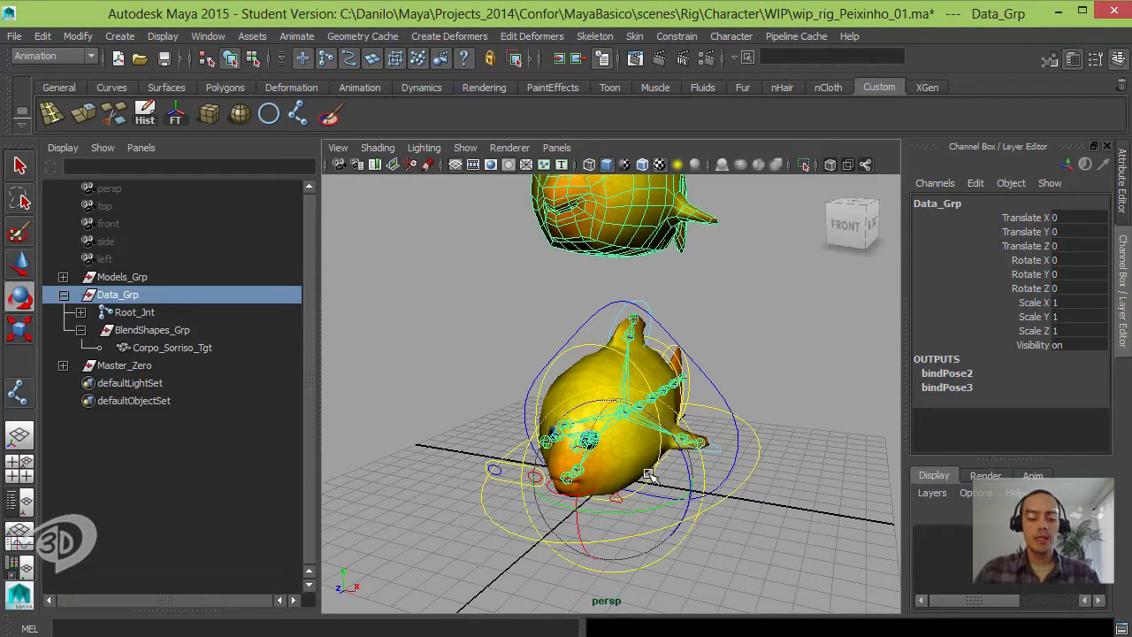
click(677, 321)
alt+drag(677, 321, 610, 353)
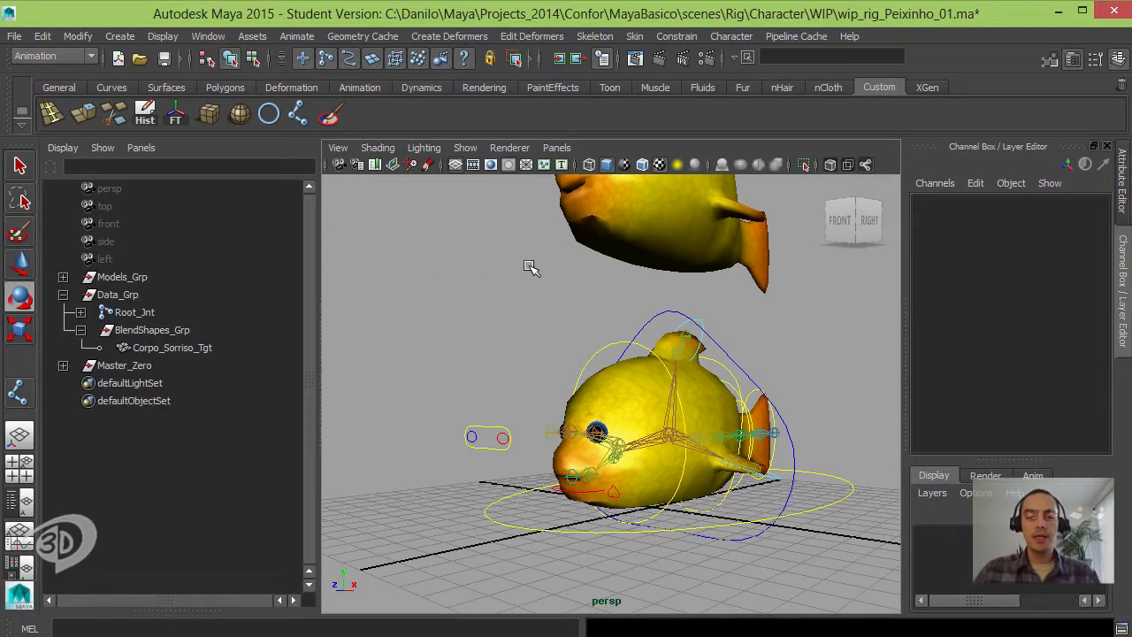
Step: Collapse Data_Grp in the Outliner and hide the group with its joints and blend shape target
click(63, 295)
click(121, 296)
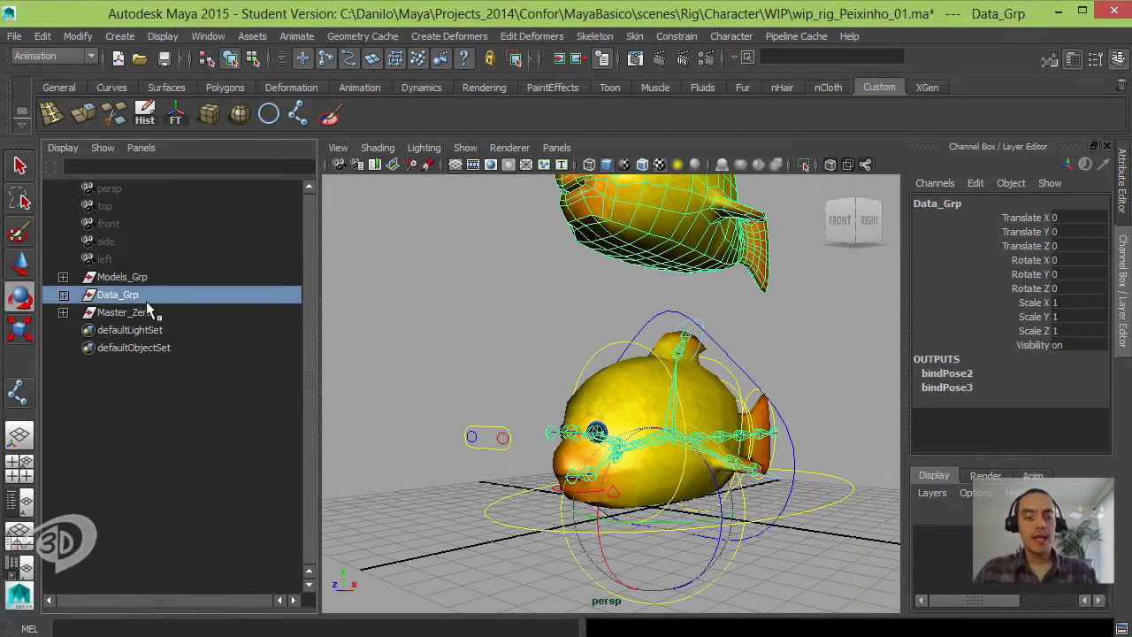
key(ctrl+h)
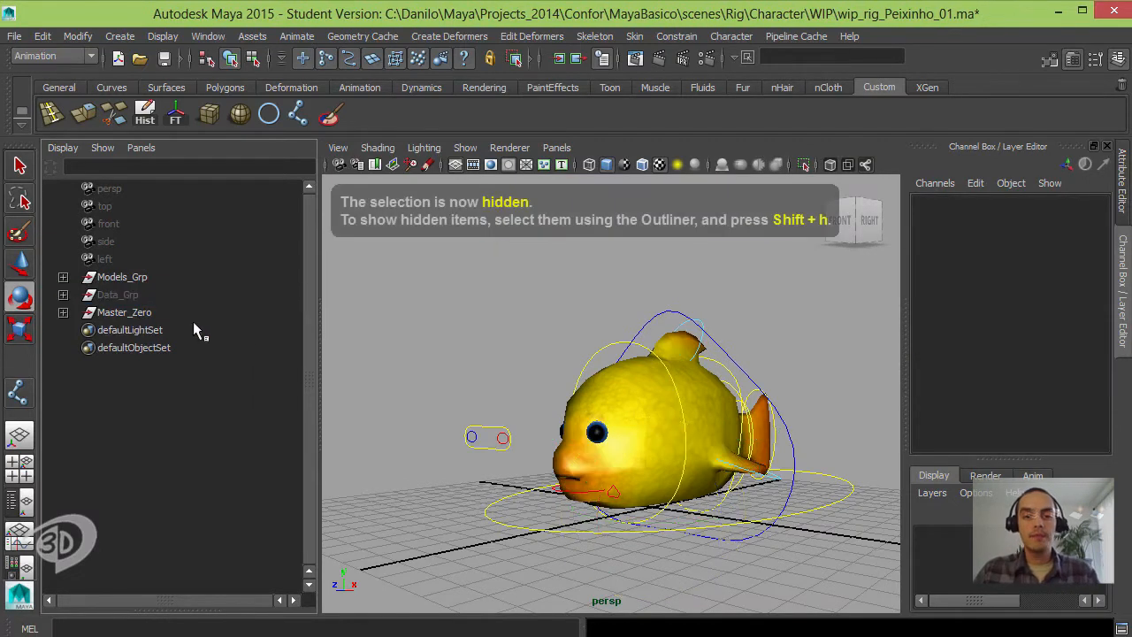
alt+right_drag(633, 361, 575, 309)
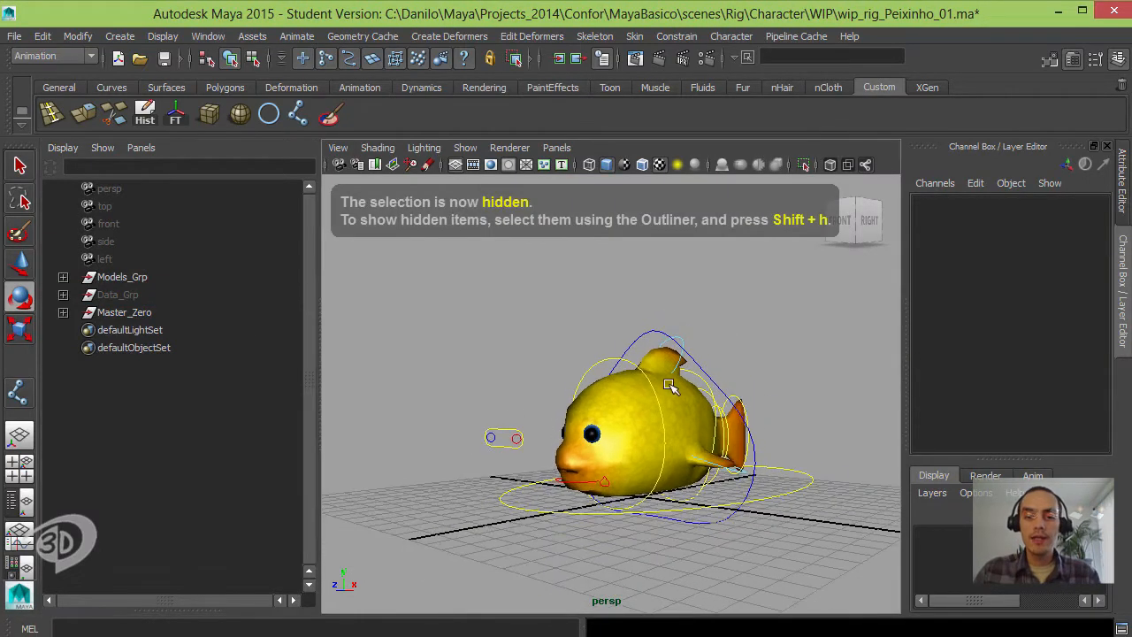
Step: Try rotating the fish's head, body and tail controls in turn, undoing each test rotation
mouse_move(697, 348)
alt+mouse_down()
mouse_move(622, 353)
mouse_move(707, 362)
alt+mouse_up()
click(632, 359)
drag(623, 404, 596, 409)
key(ctrl+z)
click(699, 373)
alt+drag(698, 373, 665, 379)
mouse_move(663, 389)
mouse_down()
mouse_move(635, 436)
mouse_move(669, 407)
mouse_up()
key(ctrl+z)
click(805, 332)
alt+drag(826, 376, 784, 396)
click(775, 420)
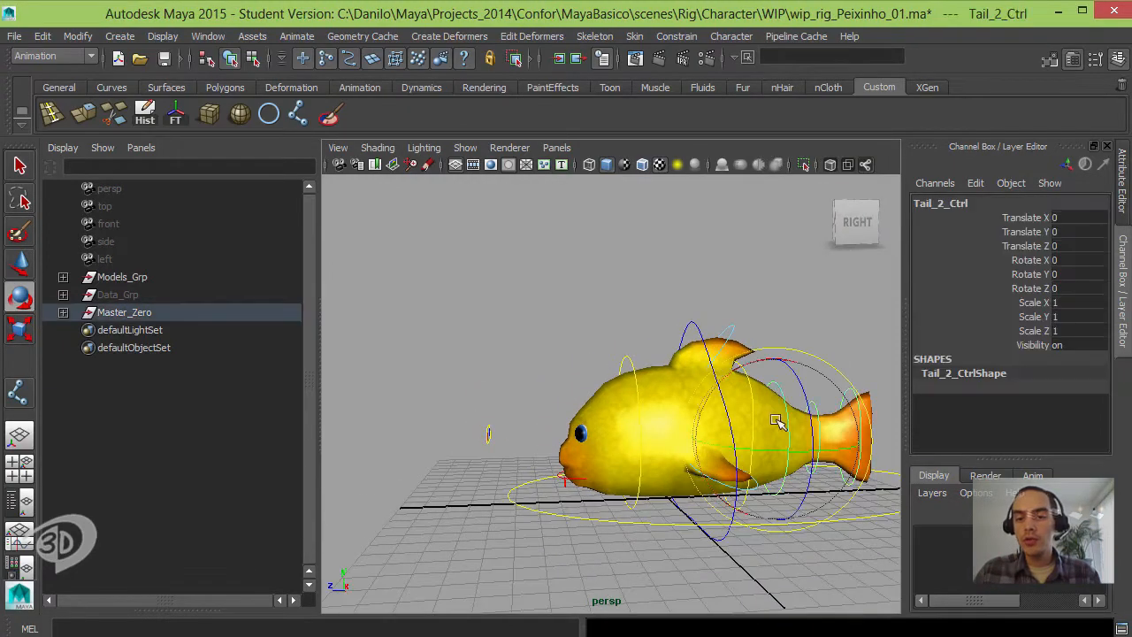
drag(772, 444, 575, 289)
key(ctrl+z)
key(ctrl+z)
key(ctrl+z)
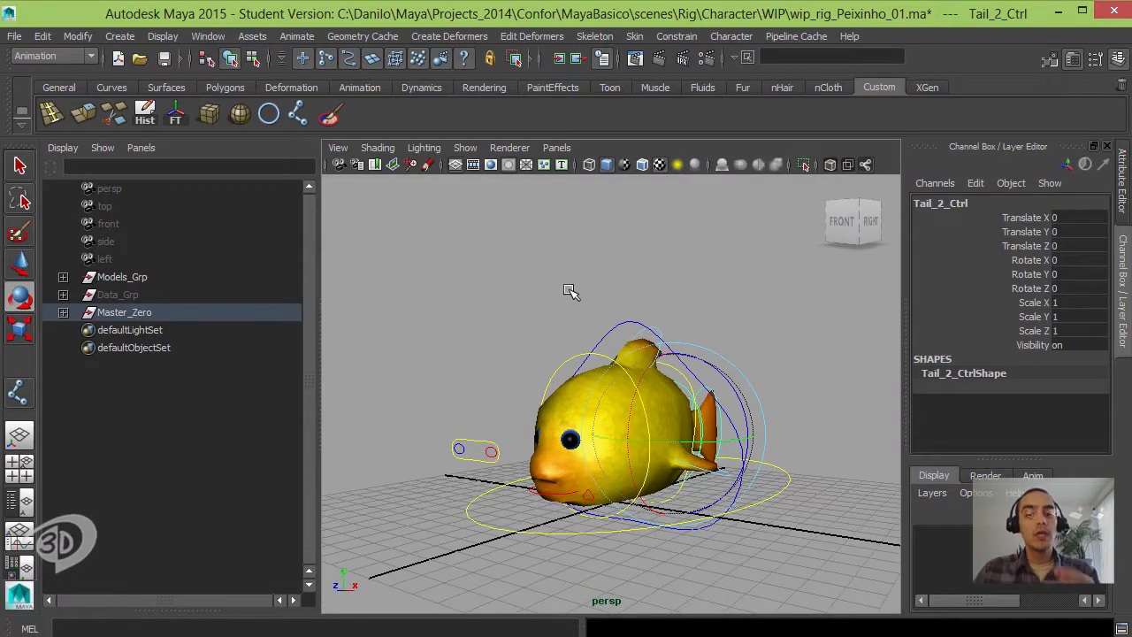
click(428, 294)
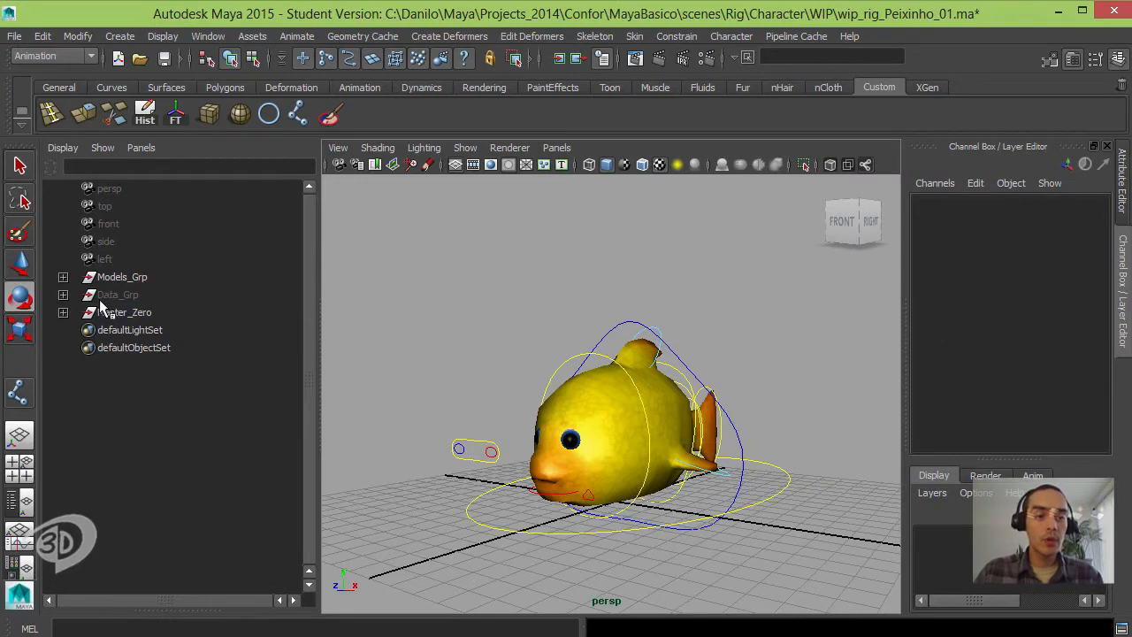
Step: Create a display layer containing Corpo_Geo, L_Olho_Geo and R_Olho_Geo from Models_Grp
shift+click(62, 278)
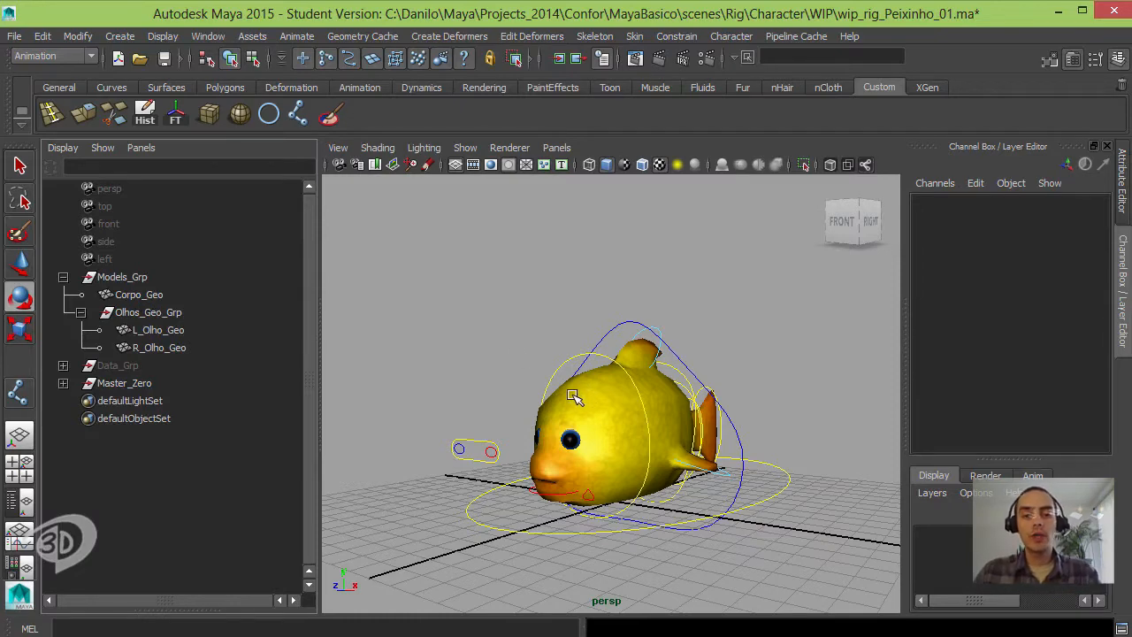
click(147, 296)
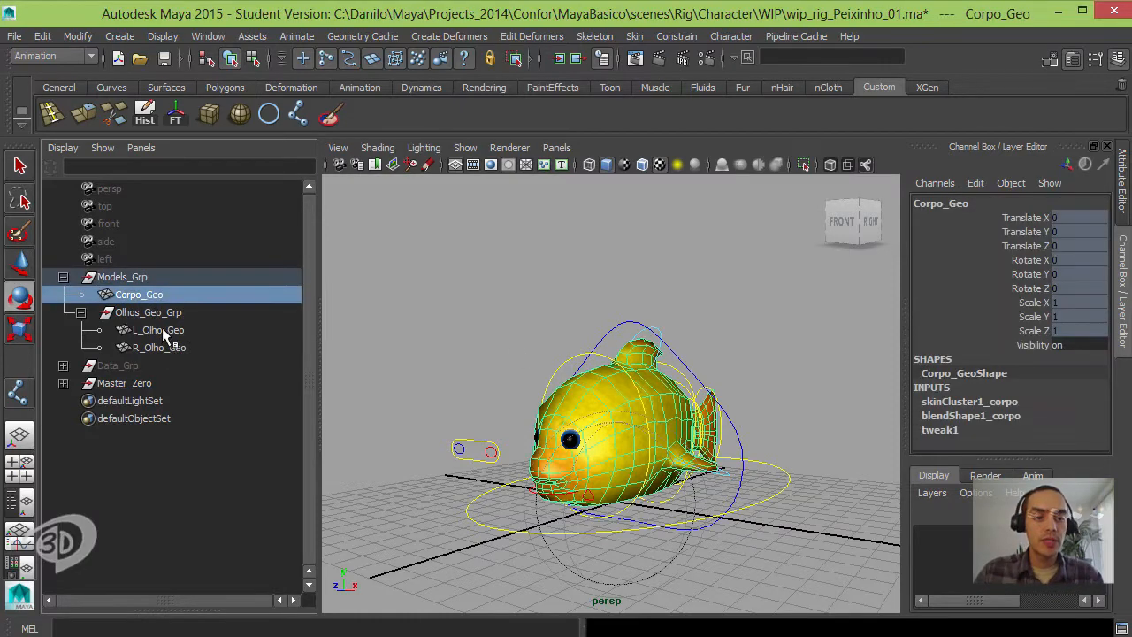
ctrl+click(163, 330)
ctrl+click(169, 347)
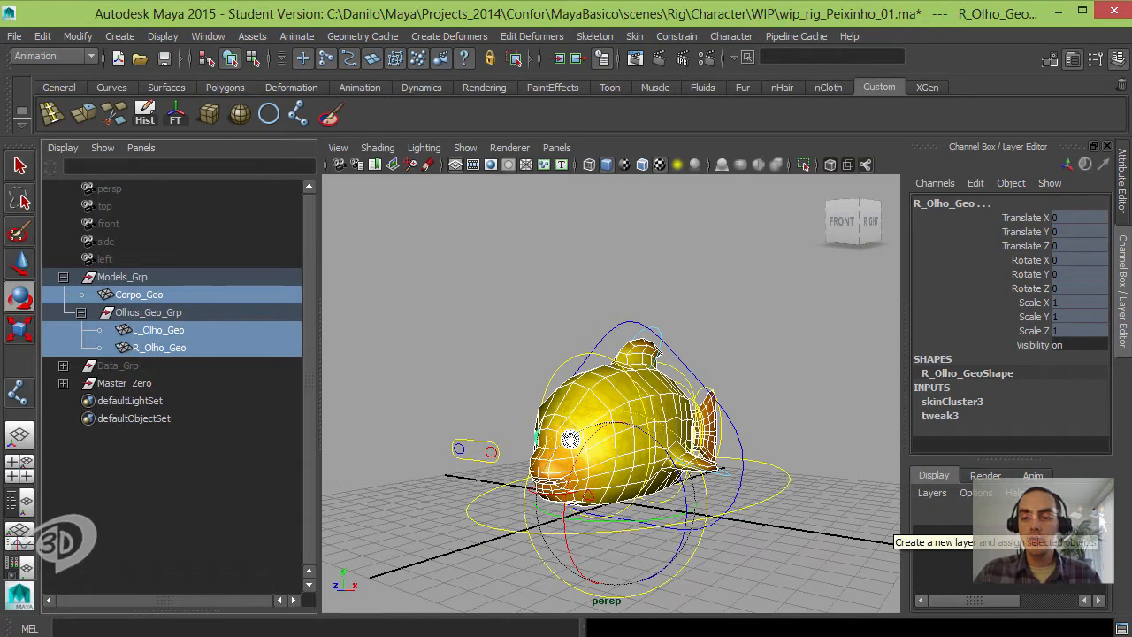
click(1099, 515)
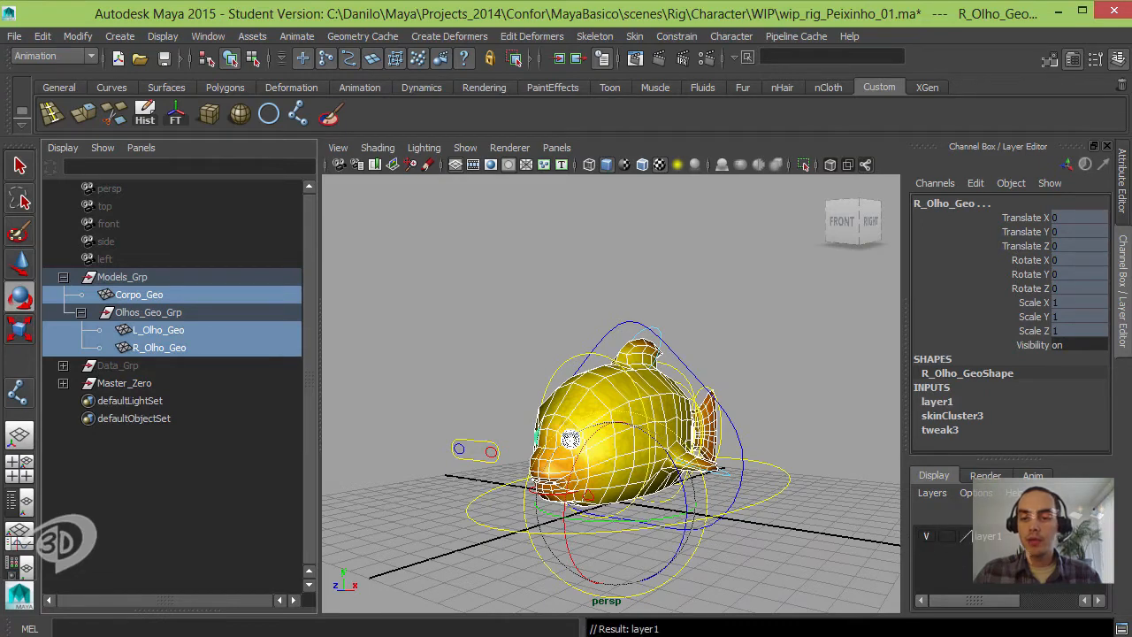
Step: Rename the new display layer as Geo_Lyr and save the change
double_click(988, 537)
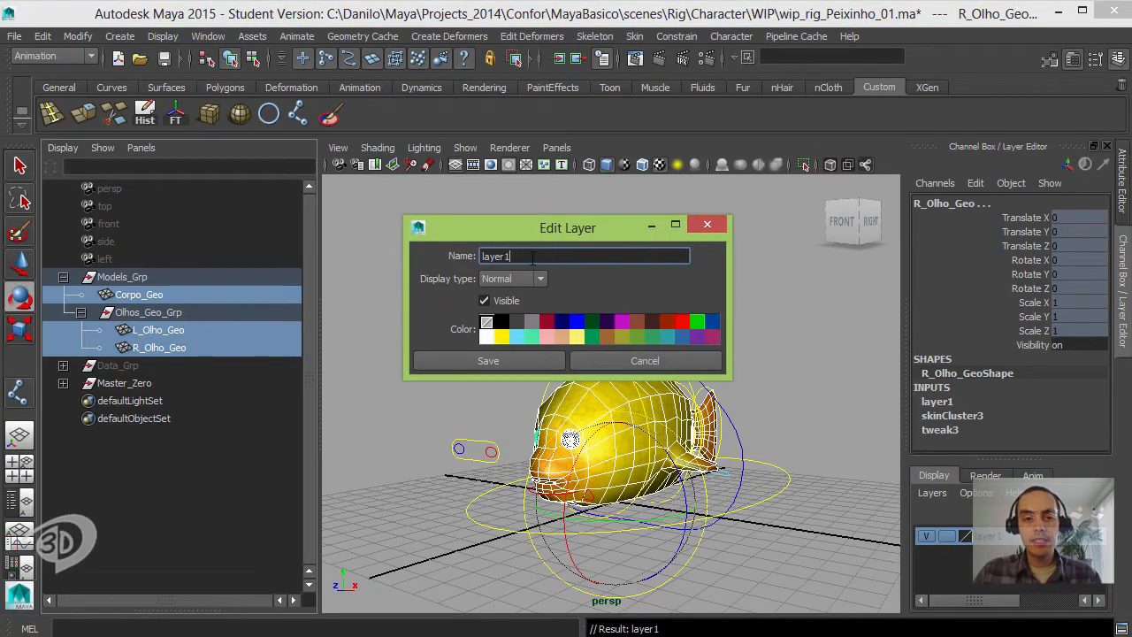
drag(531, 256, 459, 263)
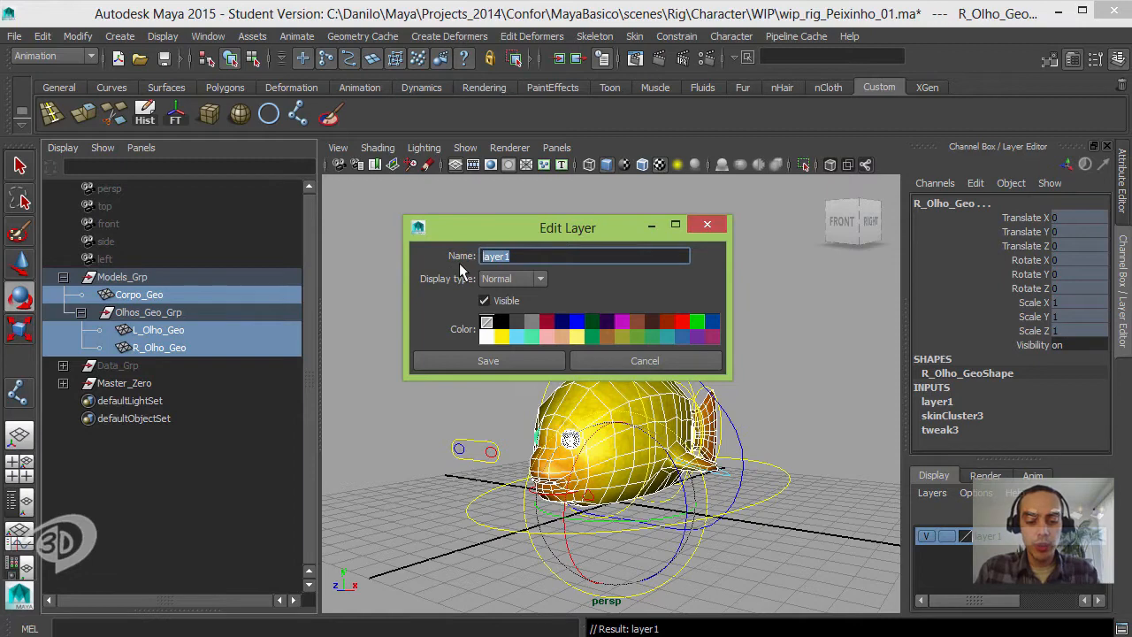
text(Geo_L)
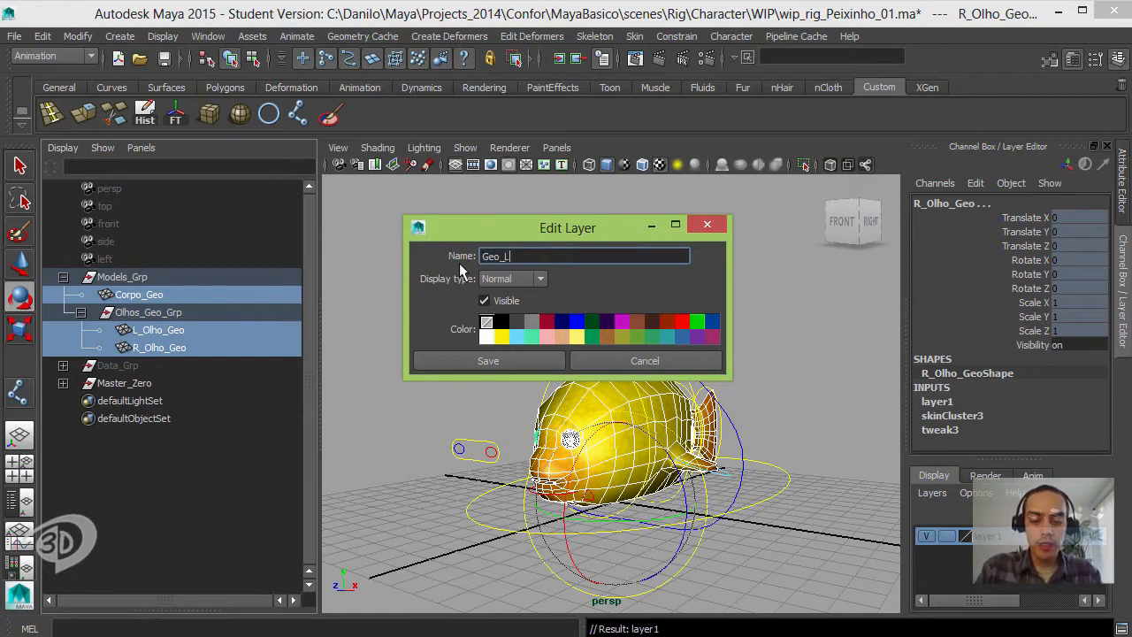
text(yr)
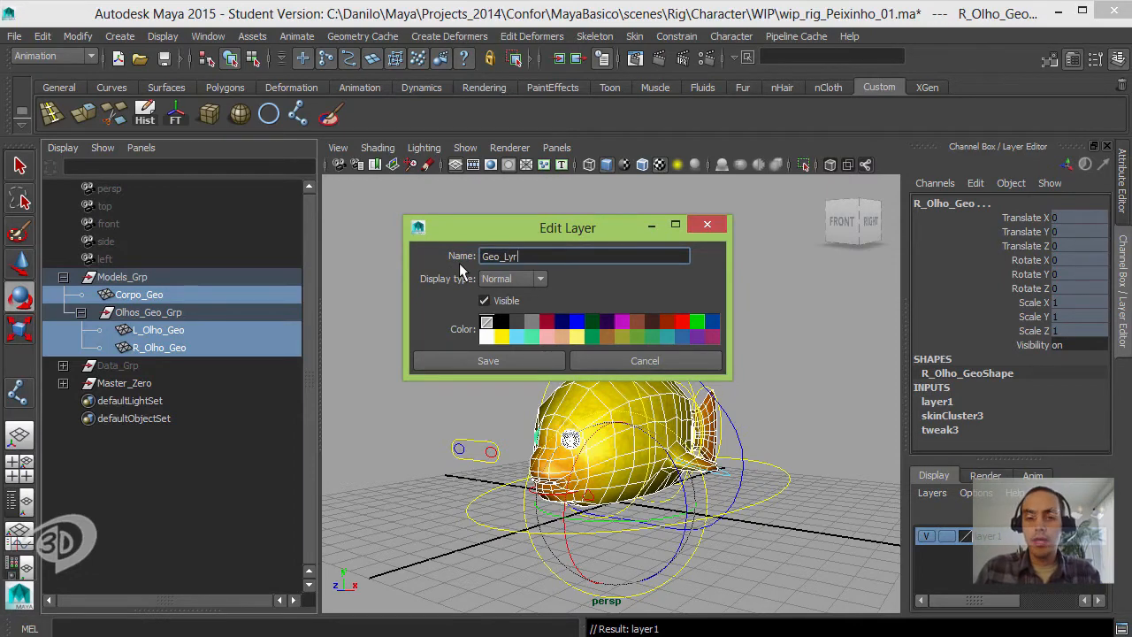
key(Return)
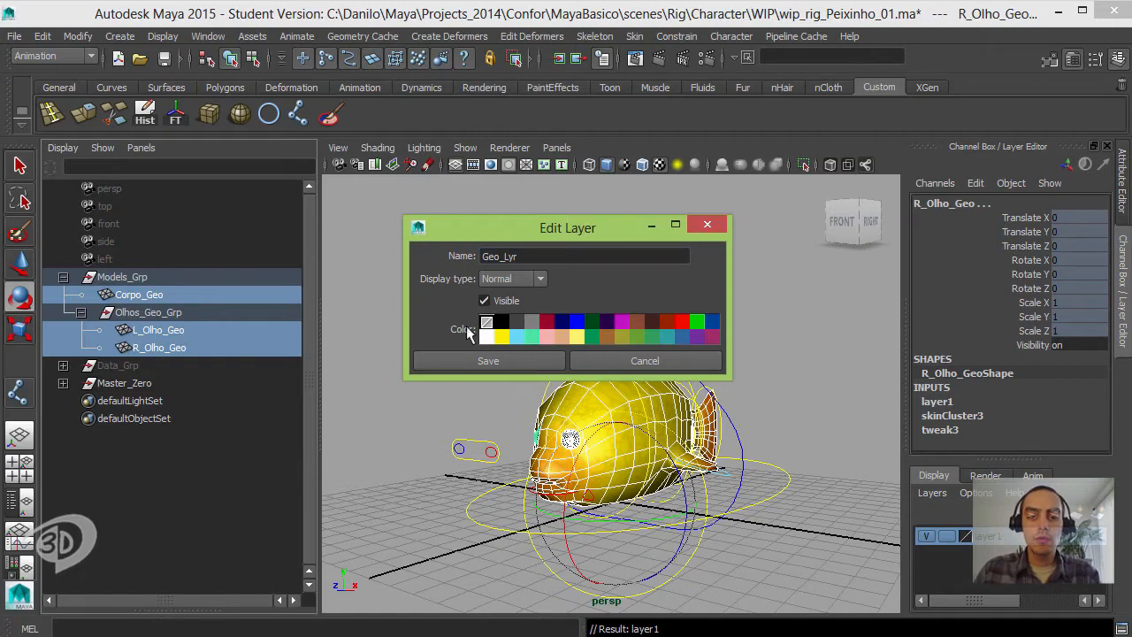
click(473, 359)
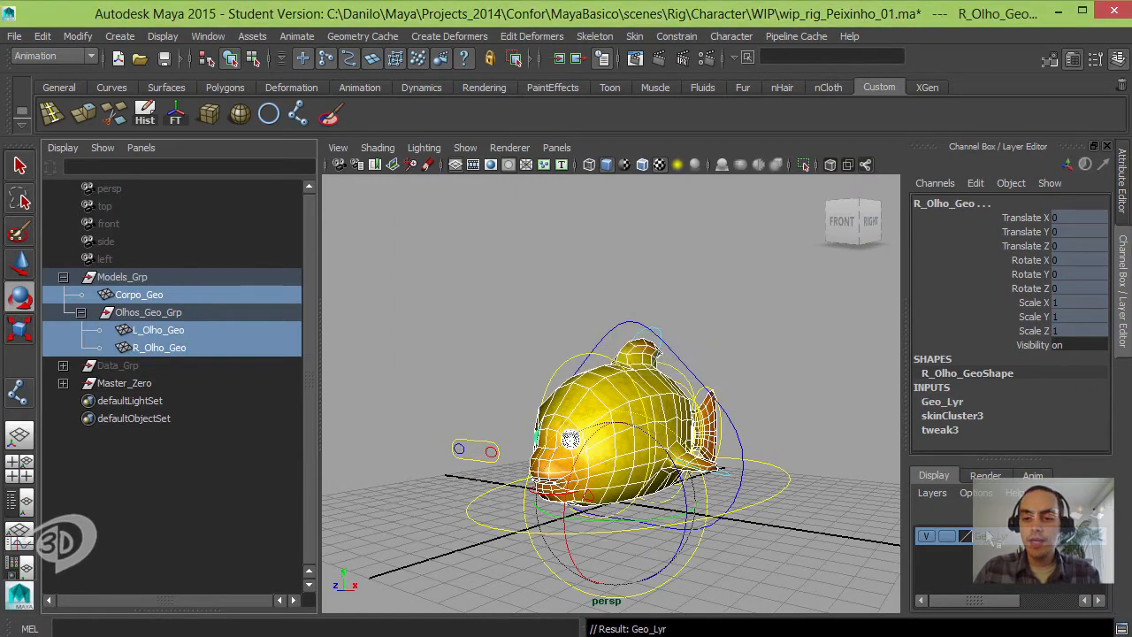
Step: Toggle the visibility of Geo_Lyr off and on to test the layer, leaving the fish geometry visible
click(926, 536)
click(926, 536)
click(925, 535)
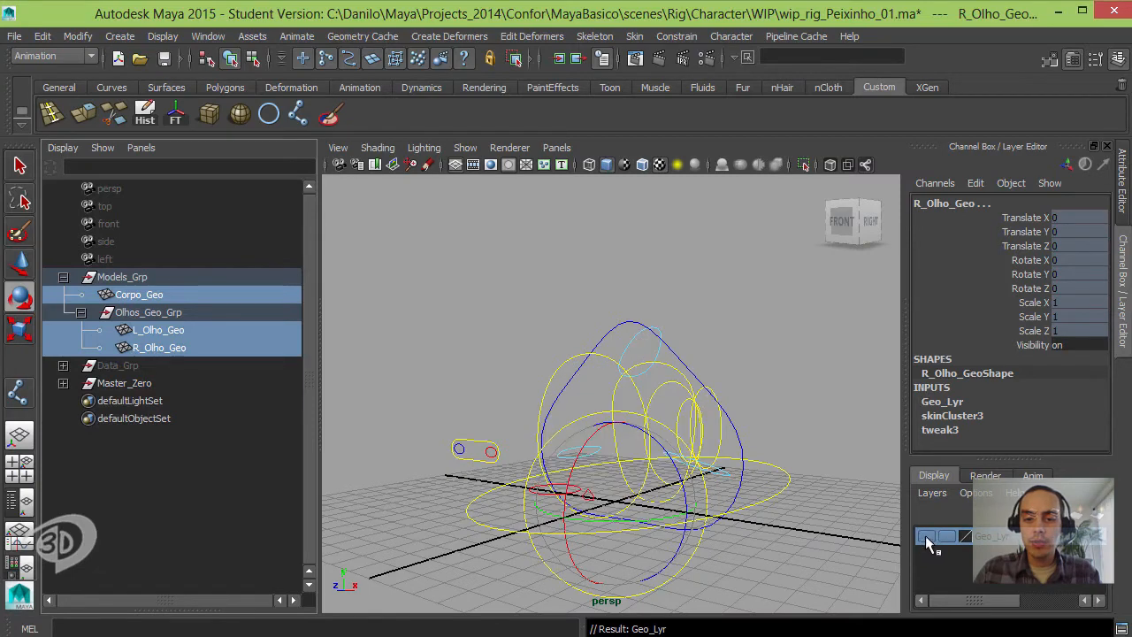
click(925, 536)
click(925, 536)
click(926, 536)
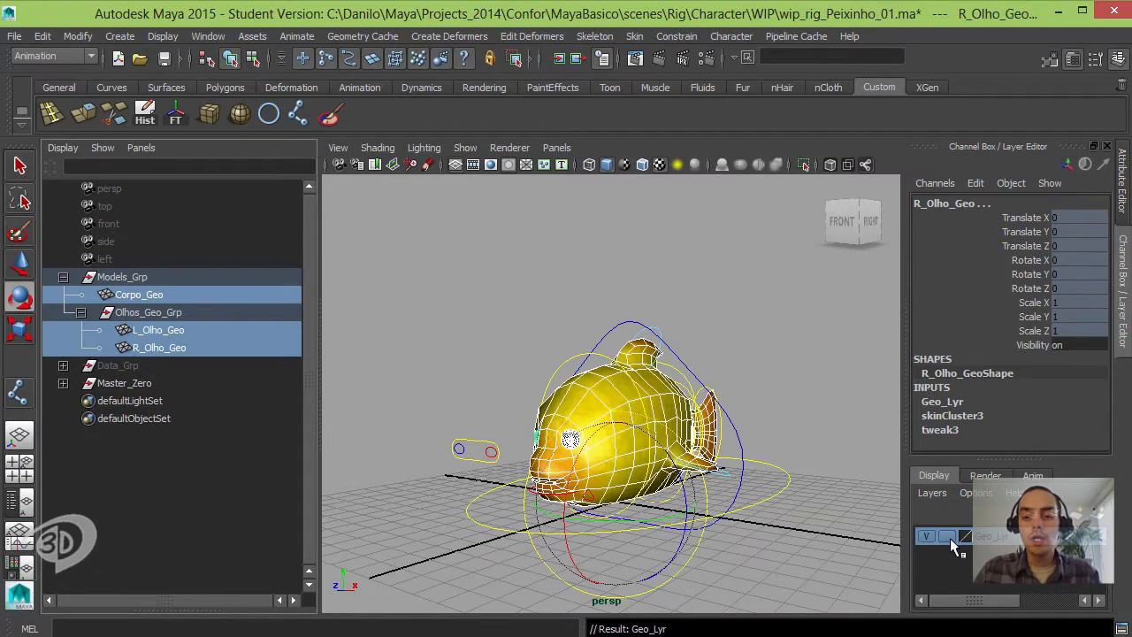
Step: Try Geo_Lyr in Template and in Reference display type, viewing the fish from several angles
click(946, 536)
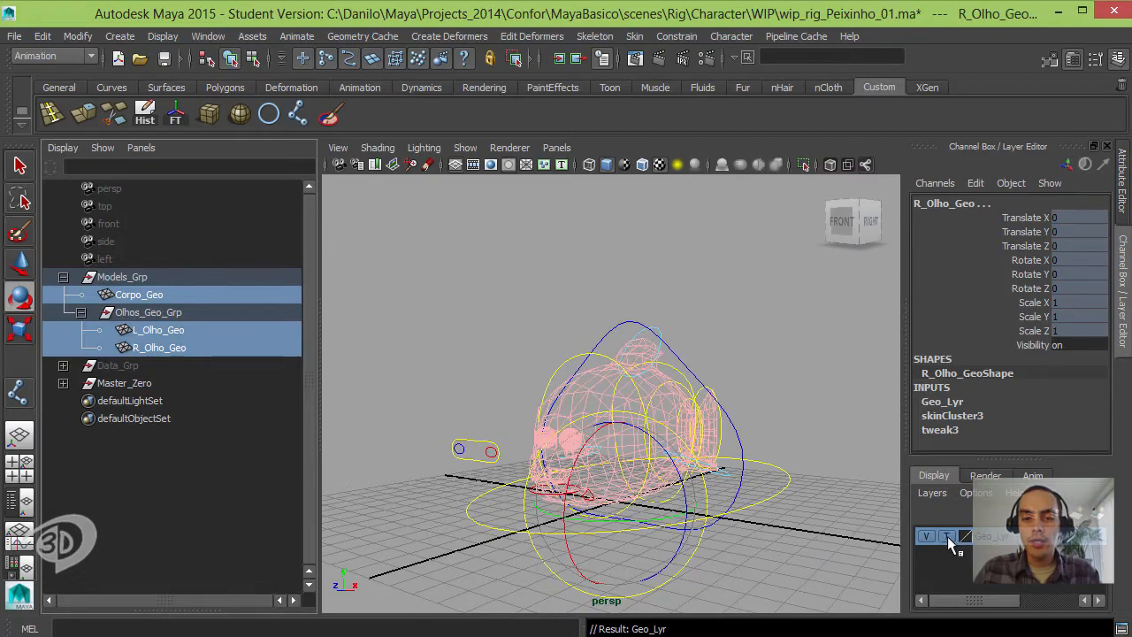
click(800, 354)
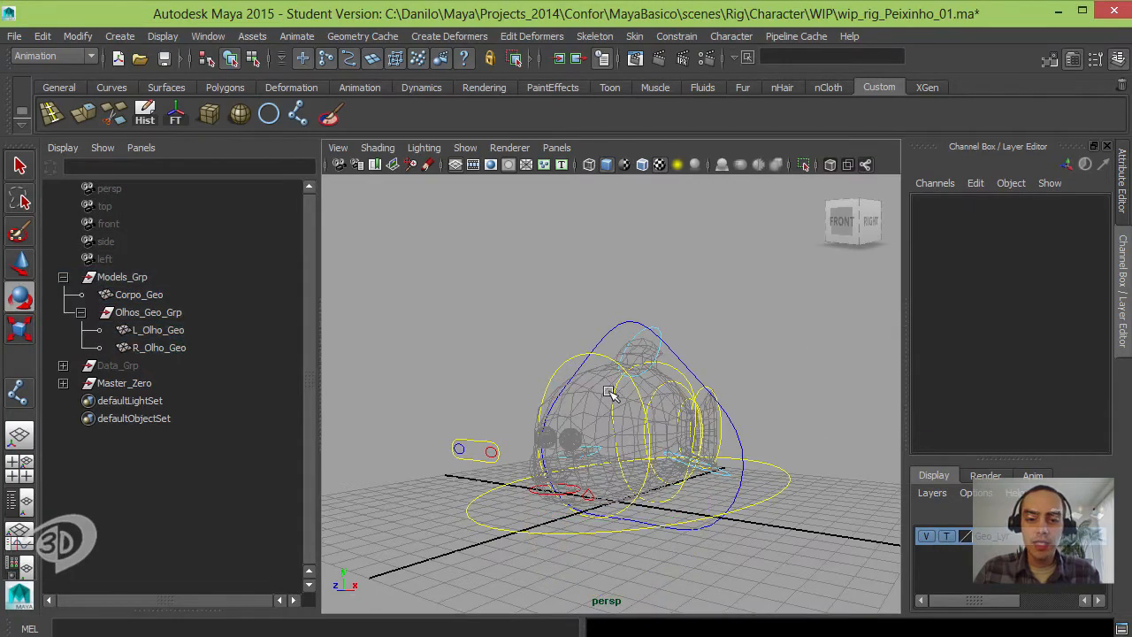
alt+drag(612, 394, 775, 457)
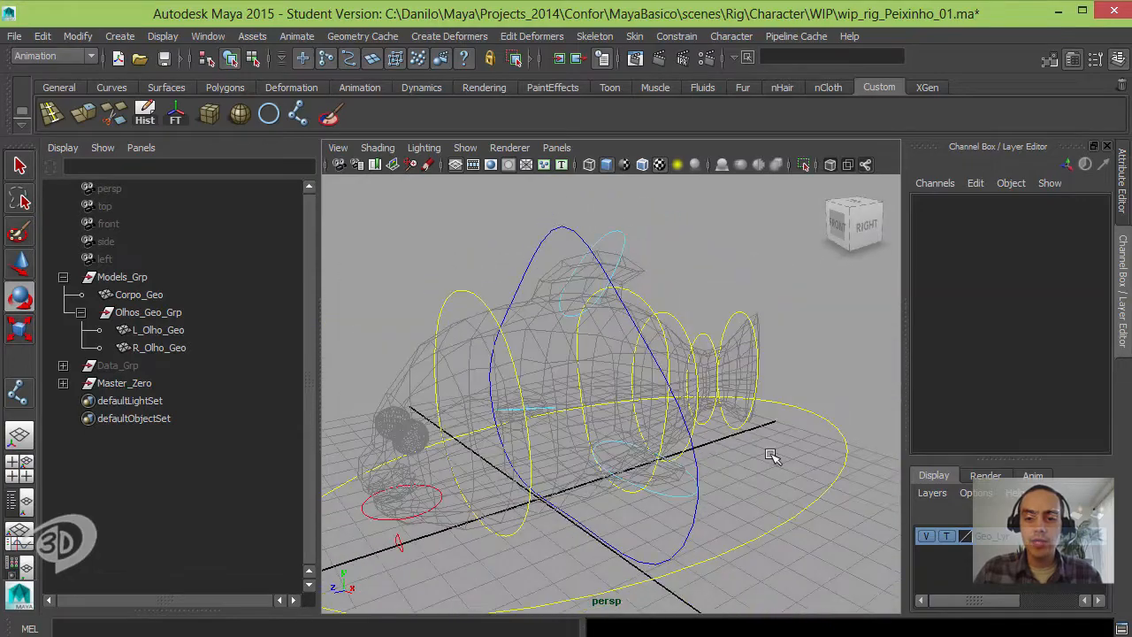
click(947, 535)
mouse_move(685, 454)
alt+mouse_down()
mouse_move(607, 407)
mouse_move(676, 411)
mouse_move(660, 417)
mouse_move(482, 315)
alt+mouse_up()
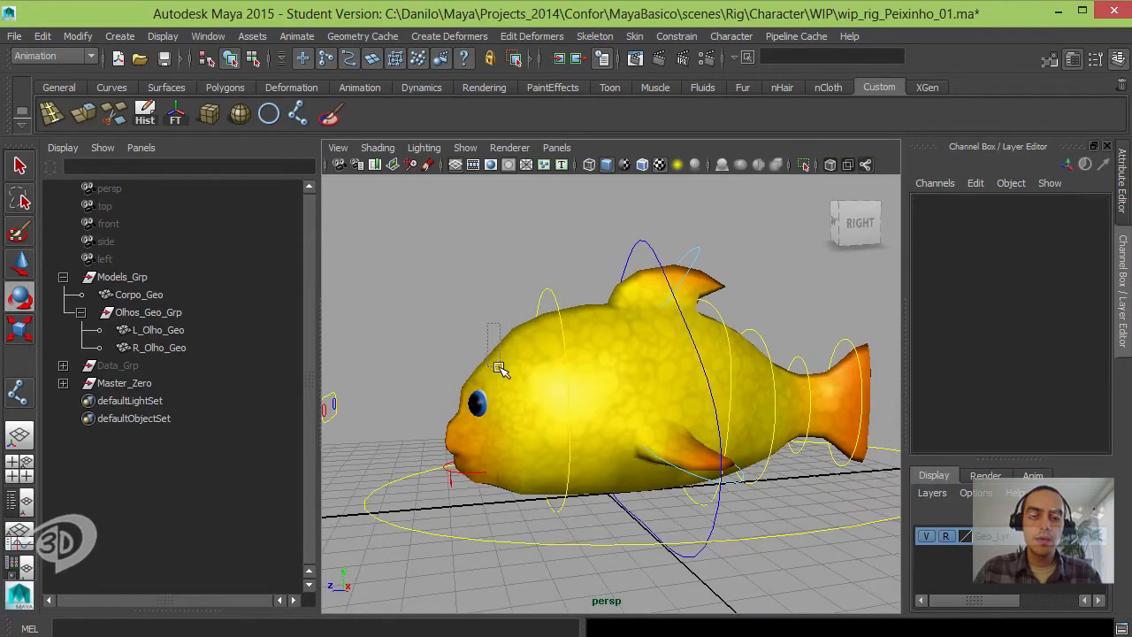
alt+drag(506, 397, 665, 380)
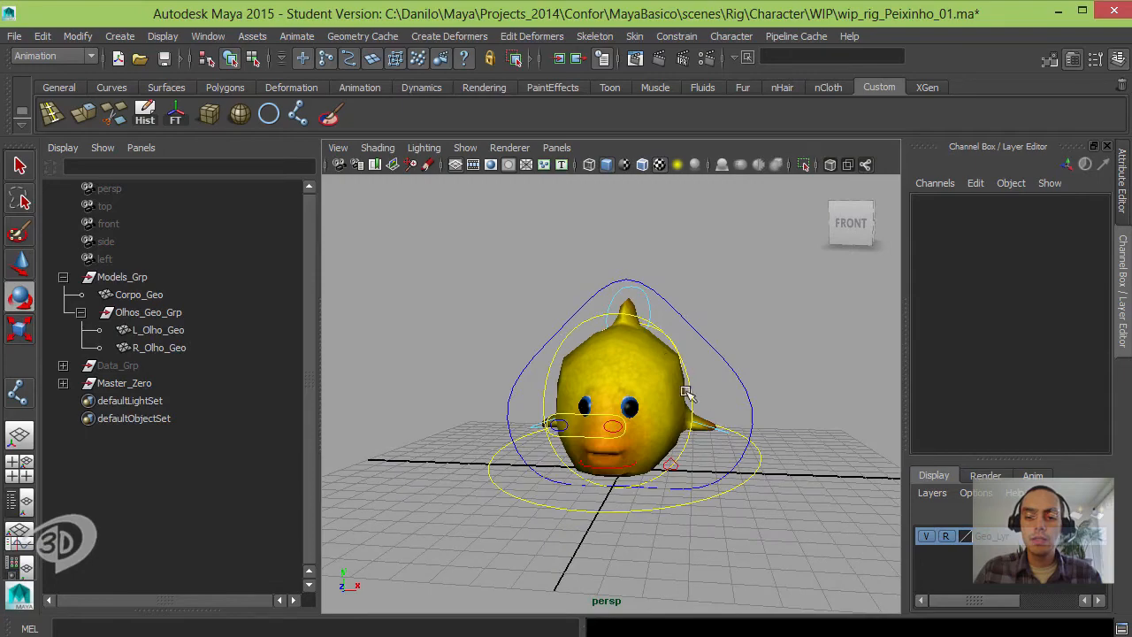
alt+drag(735, 404, 853, 482)
Step: Return Geo_Lyr to the normal display type and try selecting the fish's body mesh directly in the viewport
click(945, 537)
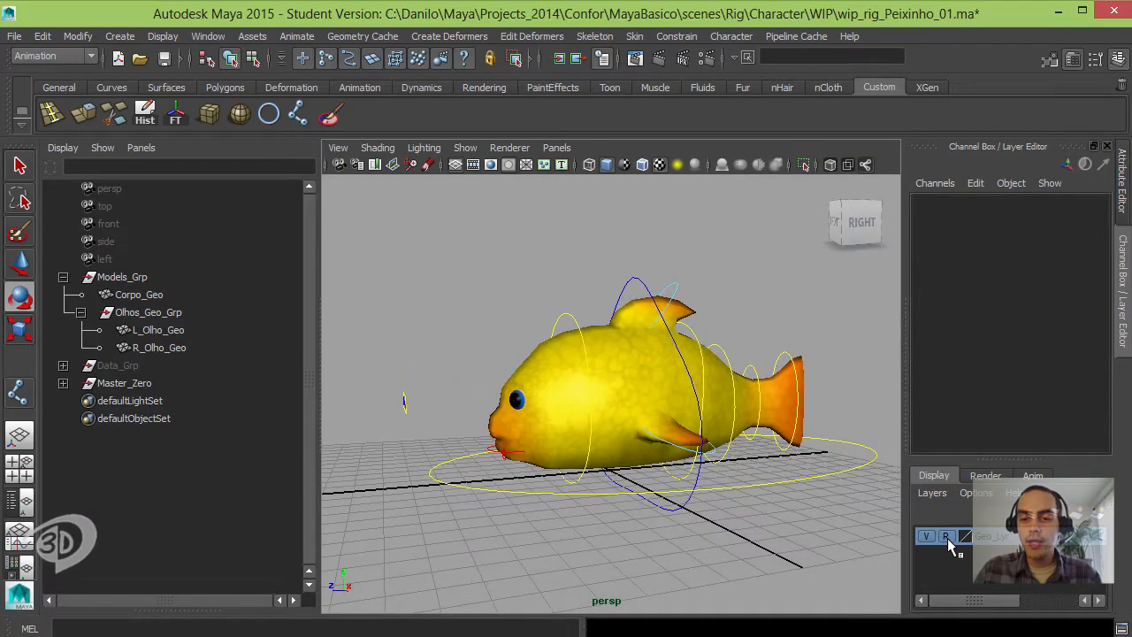
click(521, 408)
alt+drag(522, 408, 619, 408)
click(734, 292)
click(627, 350)
alt+drag(638, 355, 579, 360)
click(488, 282)
click(553, 350)
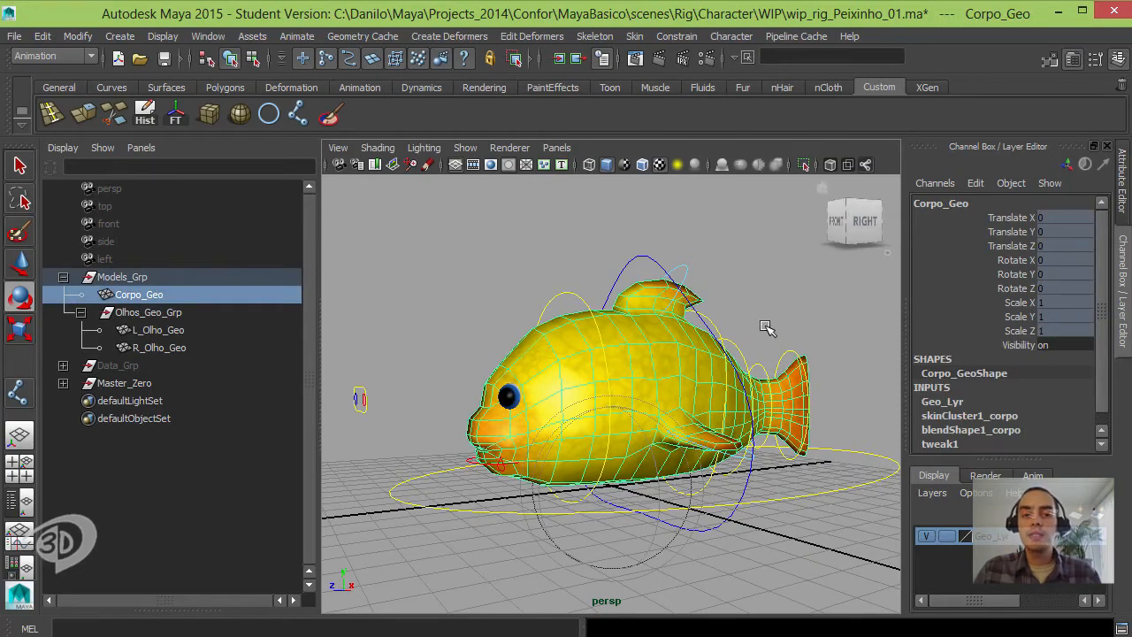
alt+drag(485, 339, 517, 343)
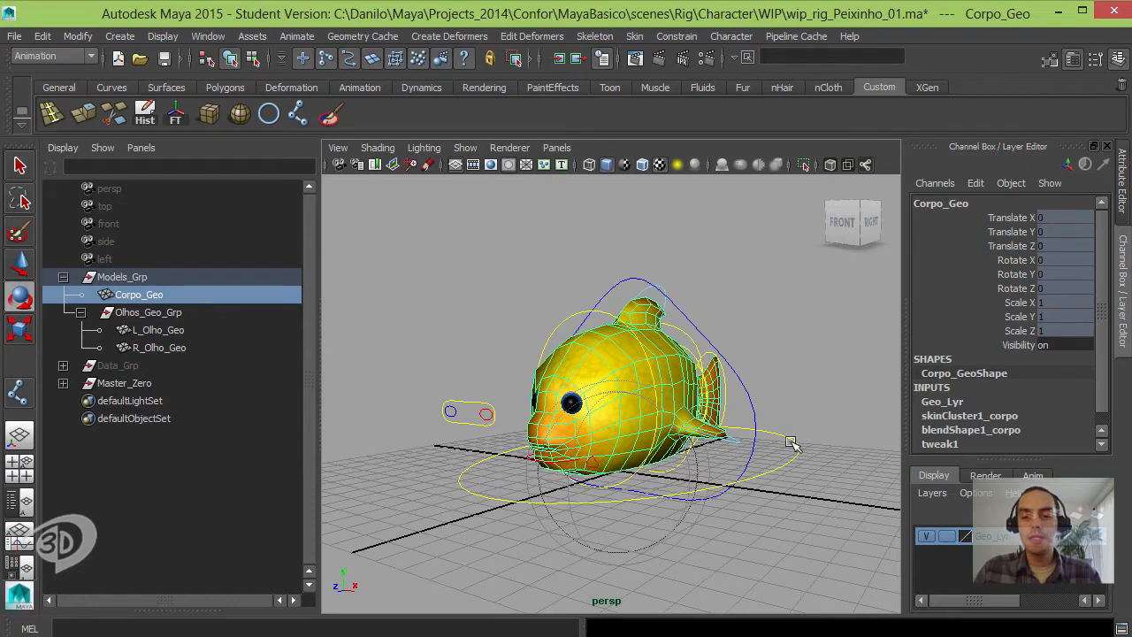
Step: Set Geo_Lyr to the Reference display type and test box-selecting the rig controls across the fish
click(946, 536)
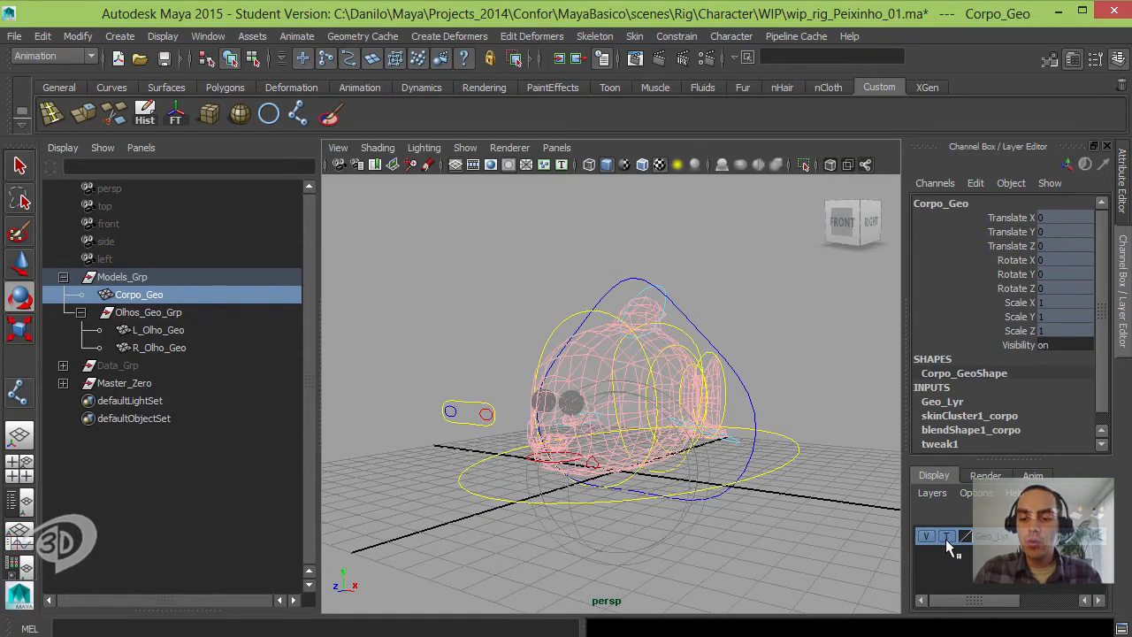
click(946, 536)
click(703, 263)
drag(706, 268, 431, 464)
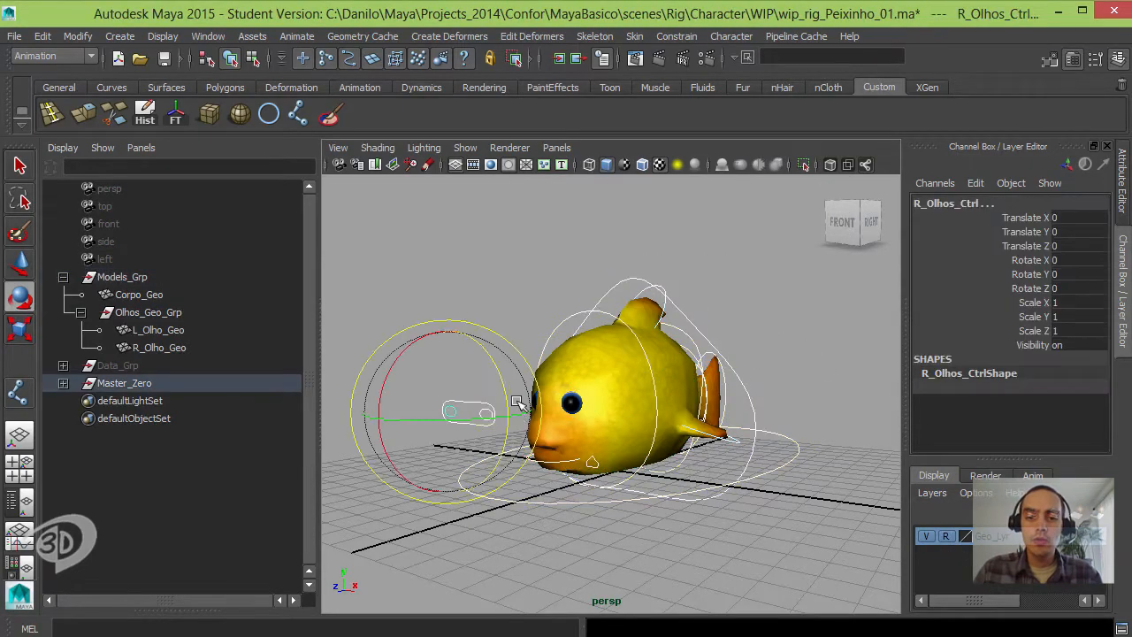
click(509, 352)
drag(510, 255, 644, 389)
mouse_move(644, 389)
alt+mouse_down()
mouse_move(782, 397)
mouse_move(777, 386)
mouse_move(707, 451)
mouse_move(704, 415)
mouse_move(643, 371)
alt+mouse_up()
click(777, 378)
click(781, 430)
drag(621, 324, 699, 353)
key(ctrl+z)
click(679, 306)
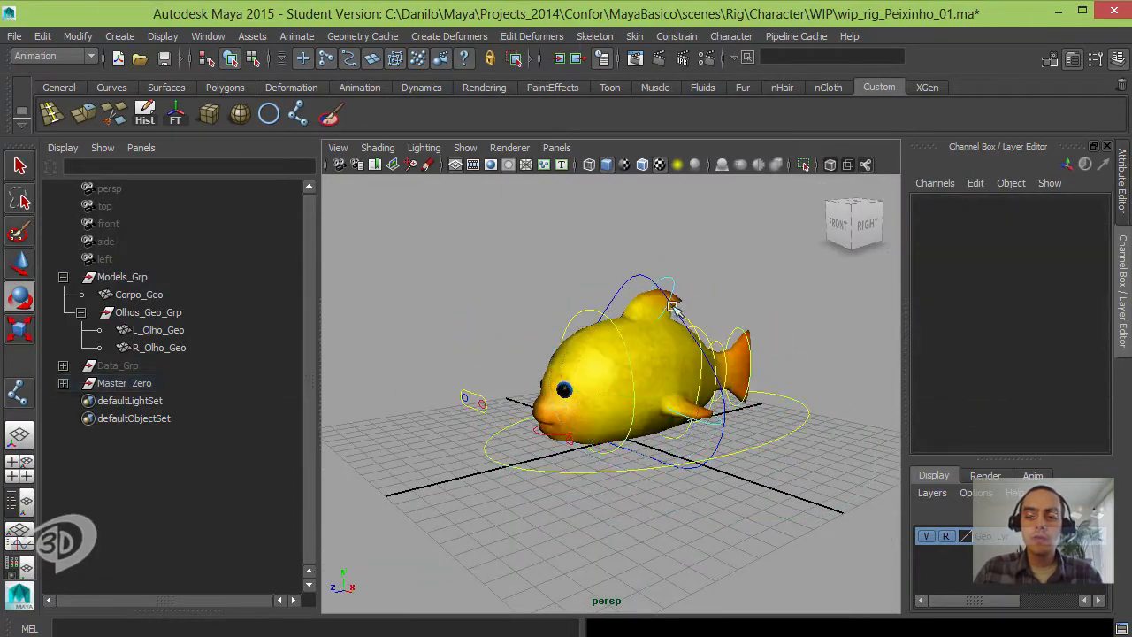
alt+drag(677, 309, 593, 330)
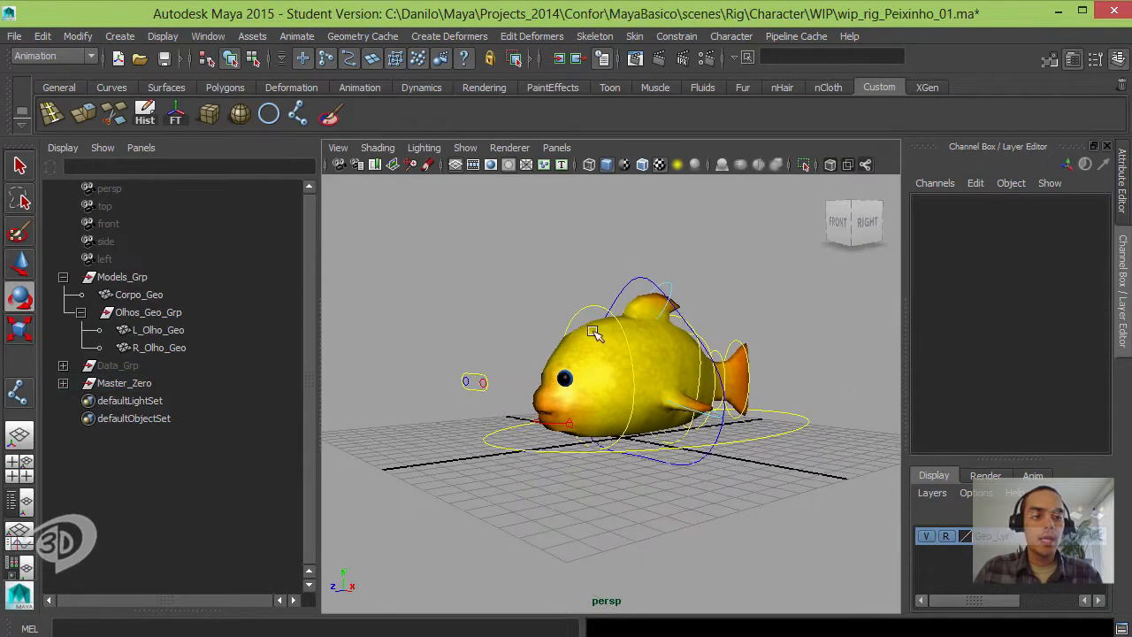
Step: Collapse Models_Grp and group it with Data_Grp and Master_Zero under a new group named Peixinho_Grp
click(63, 277)
click(120, 277)
ctrl+click(128, 294)
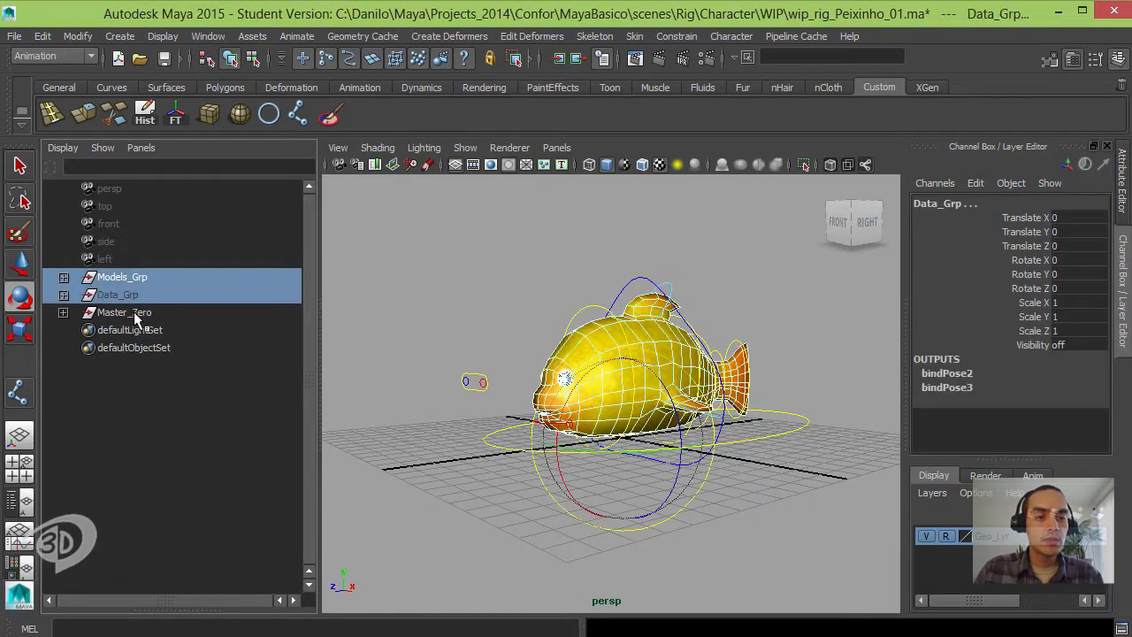
ctrl+click(133, 314)
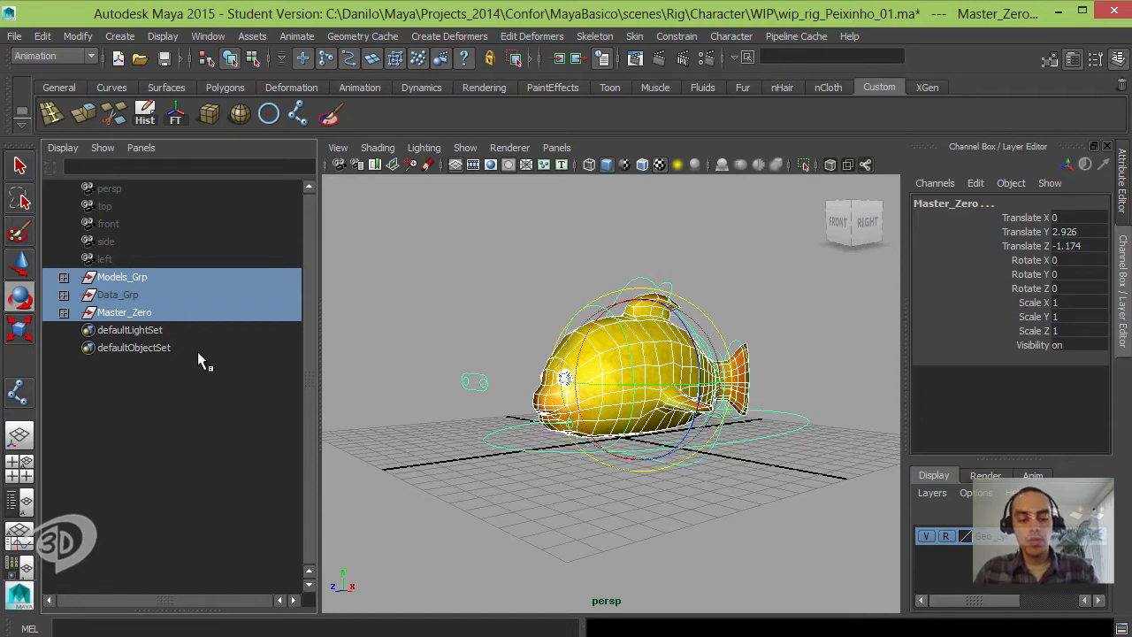
key(ctrl+g)
double_click(114, 277)
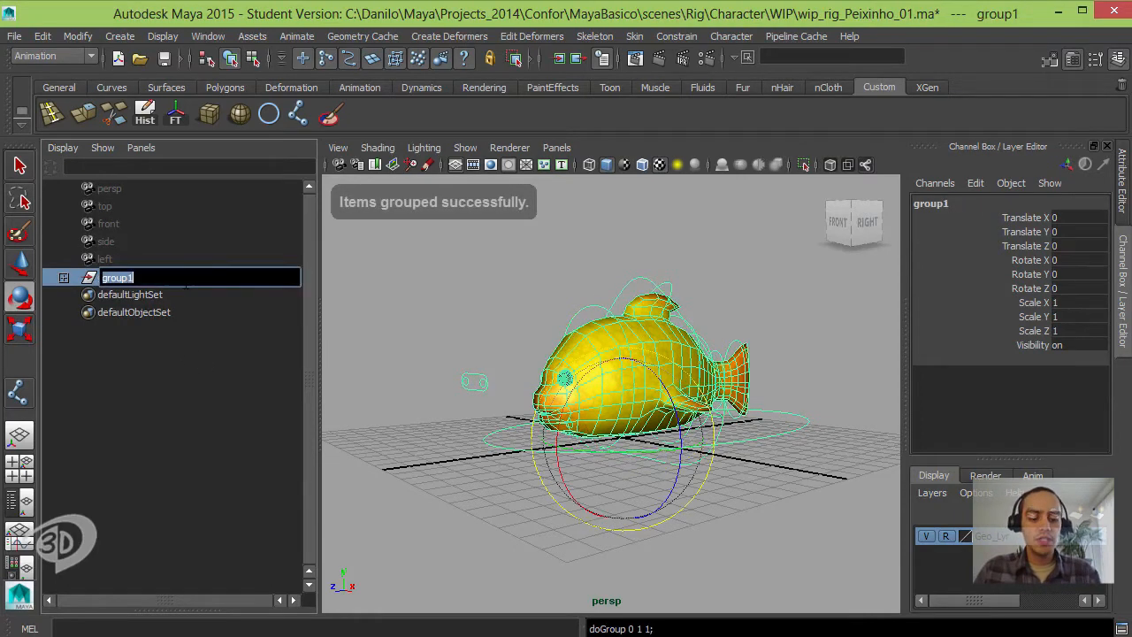
text(Peixinho)
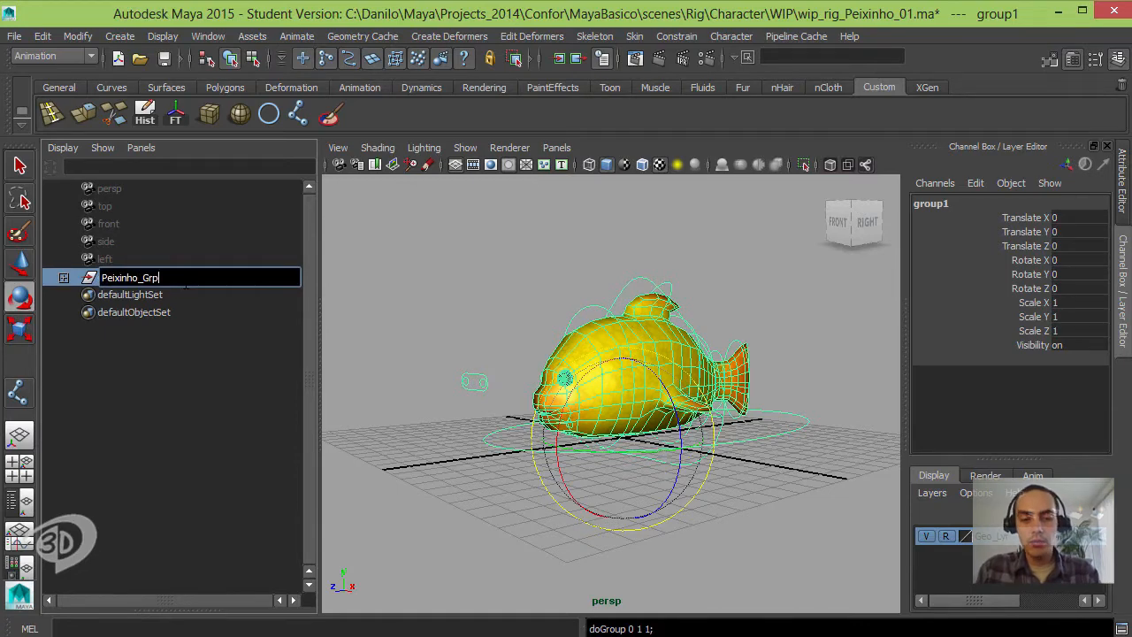
text(_Grp)
key(Return)
alt+drag(583, 331, 610, 352)
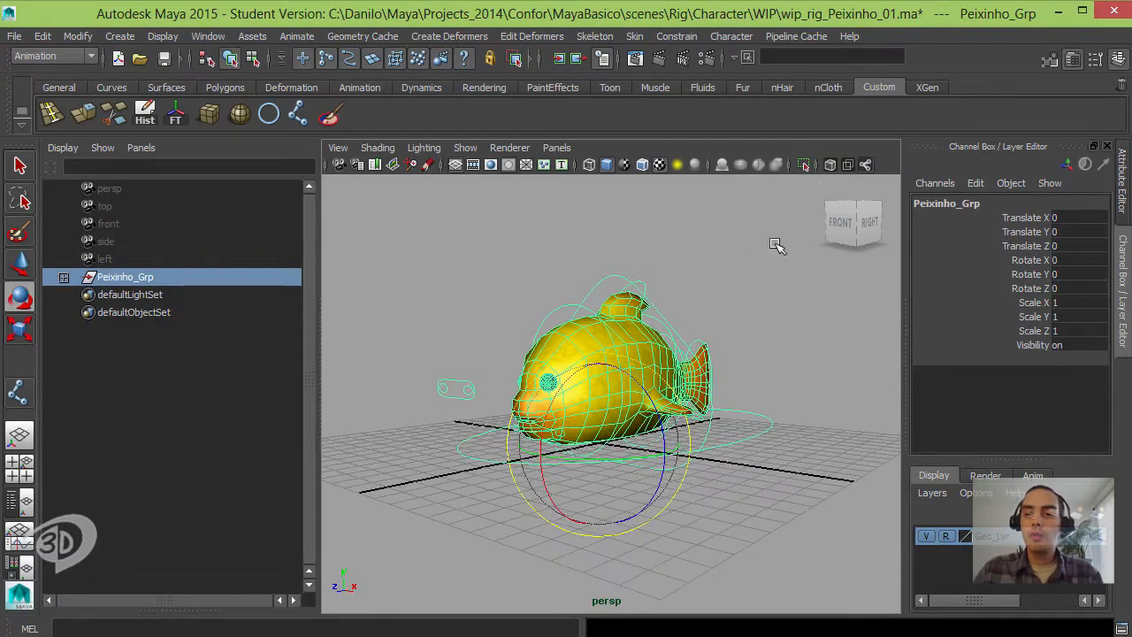
Step: Lock and hide all translate, rotate, scale and visibility channels of Peixinho_Grp, checking its move and scale manipulators
drag(1021, 219, 1025, 342)
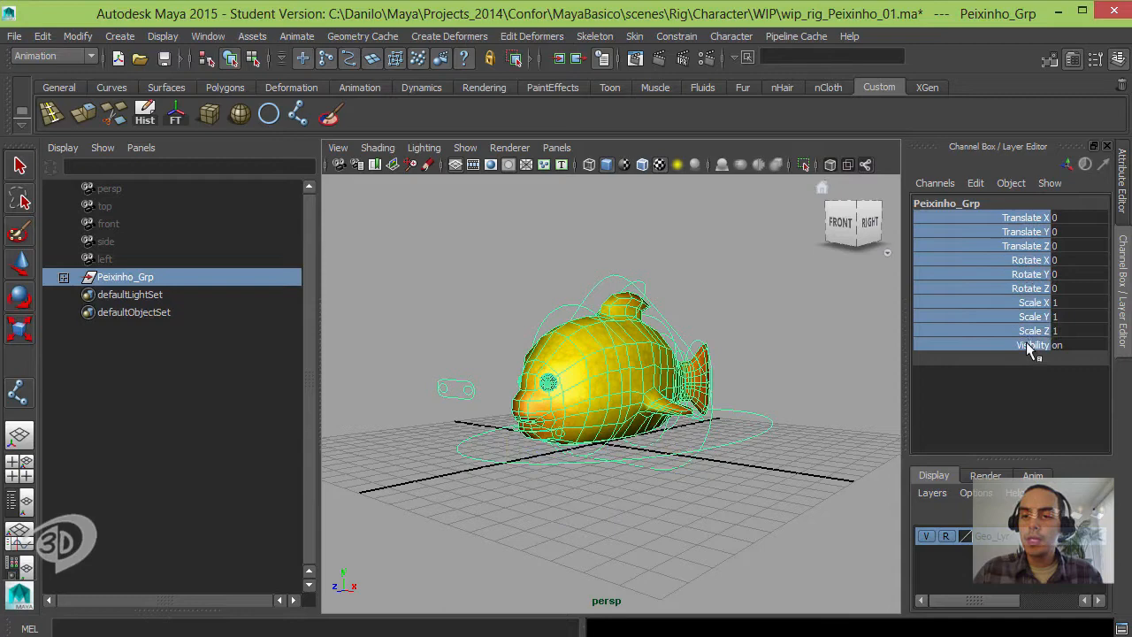
right_click(1001, 252)
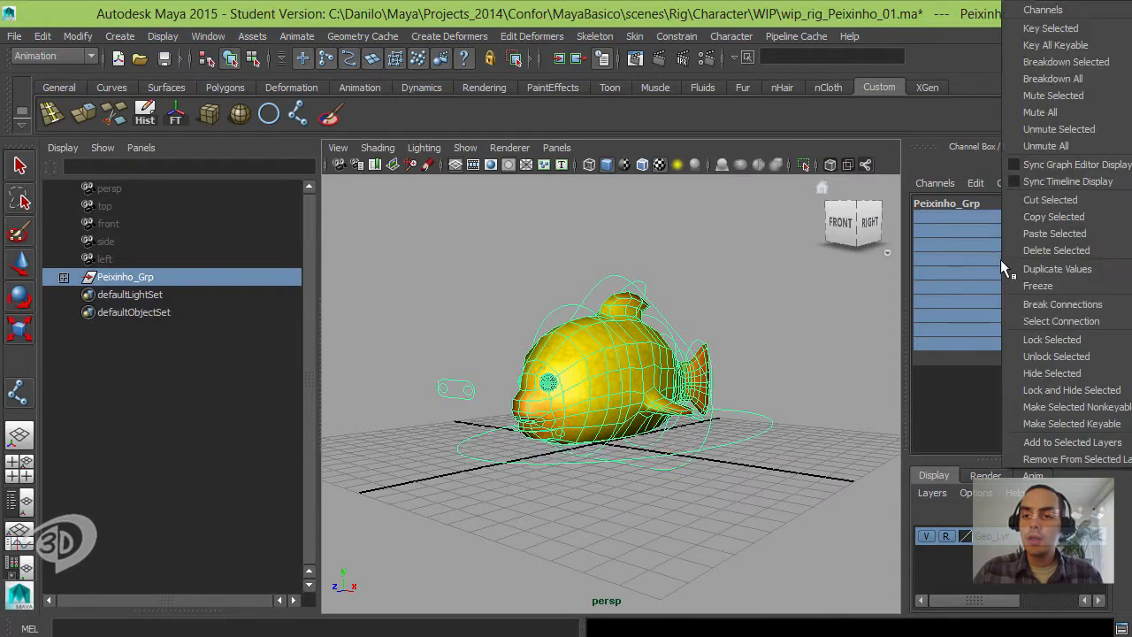
click(1038, 392)
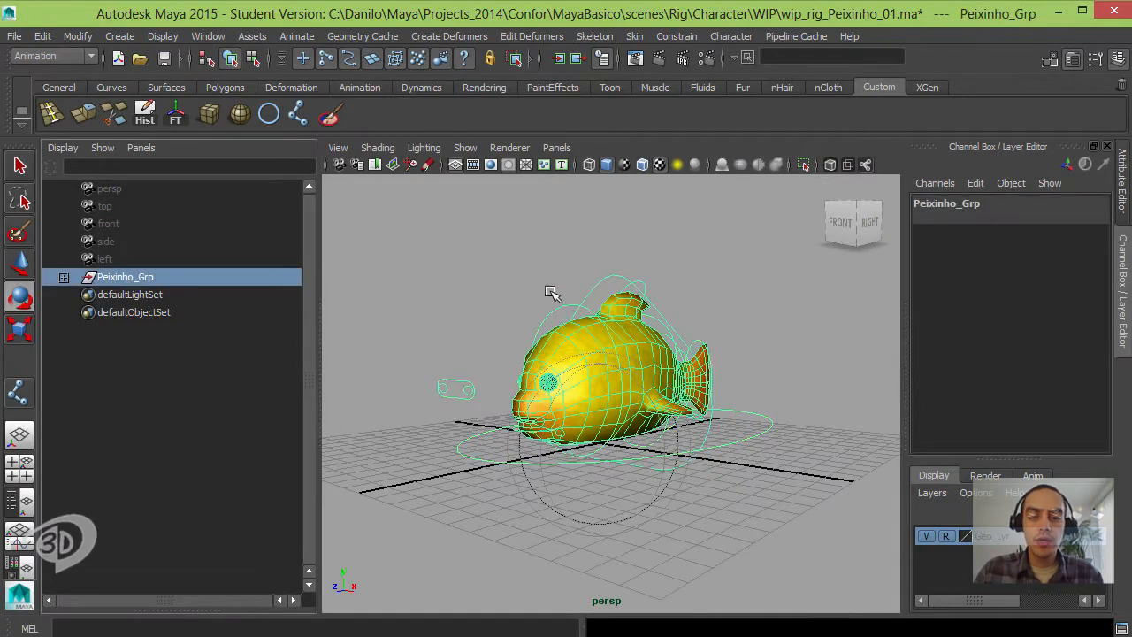
alt+drag(551, 291, 641, 420)
key(w)
key(r)
key(w)
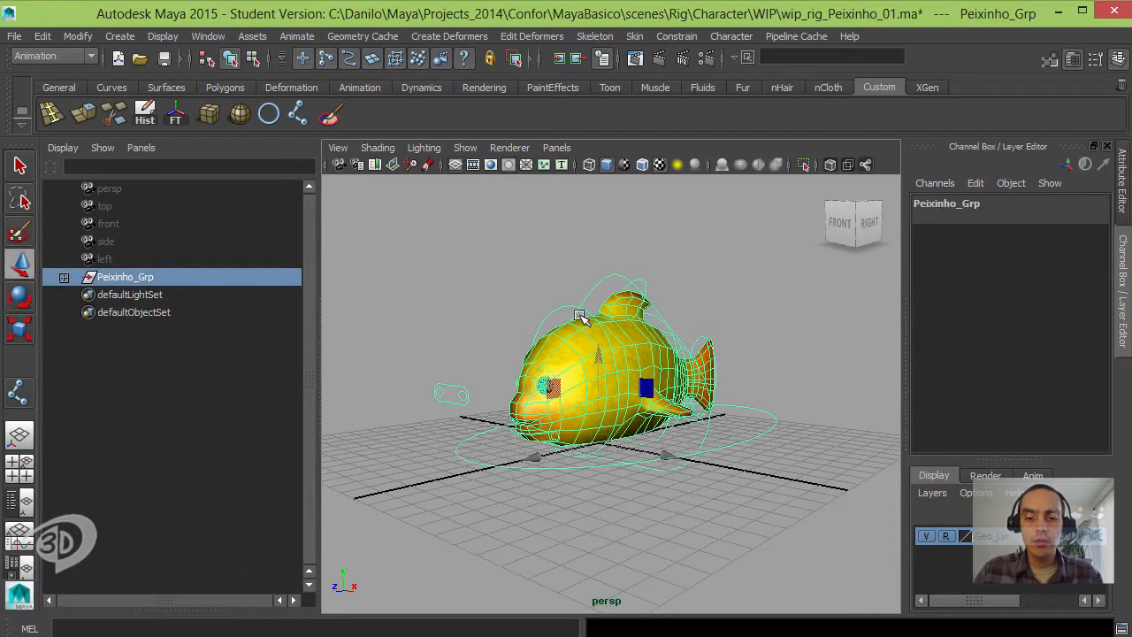
key(r)
key(w)
Step: Expand Peixinho_Grp and lock and hide all transform and visibility channels of Models_Grp
click(63, 277)
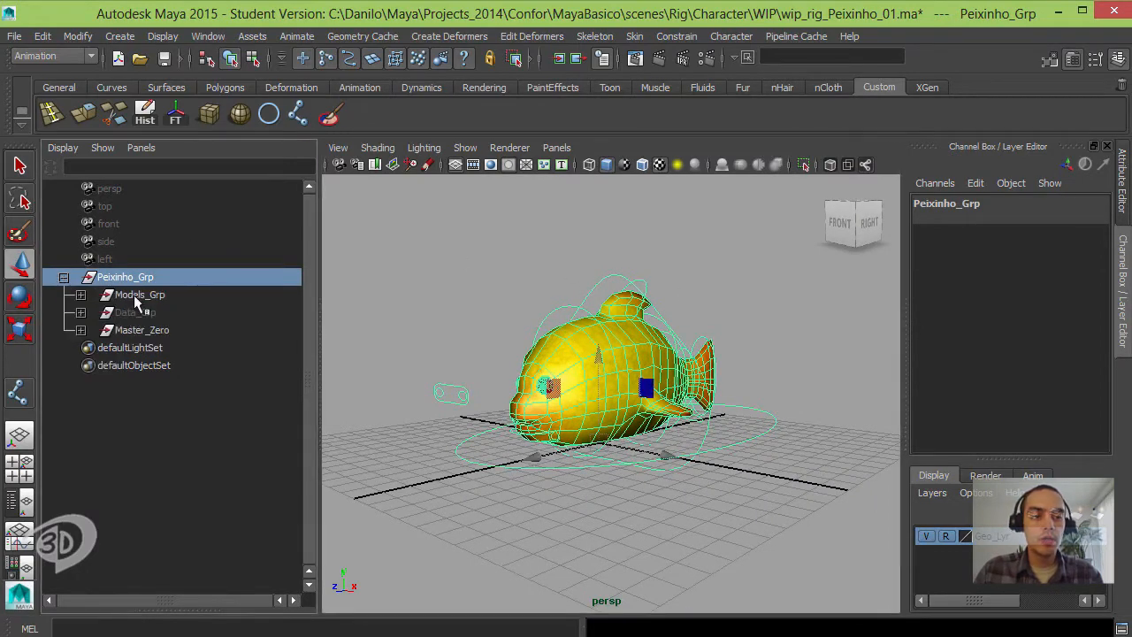
click(137, 297)
drag(1030, 218, 1024, 345)
right_click(1015, 340)
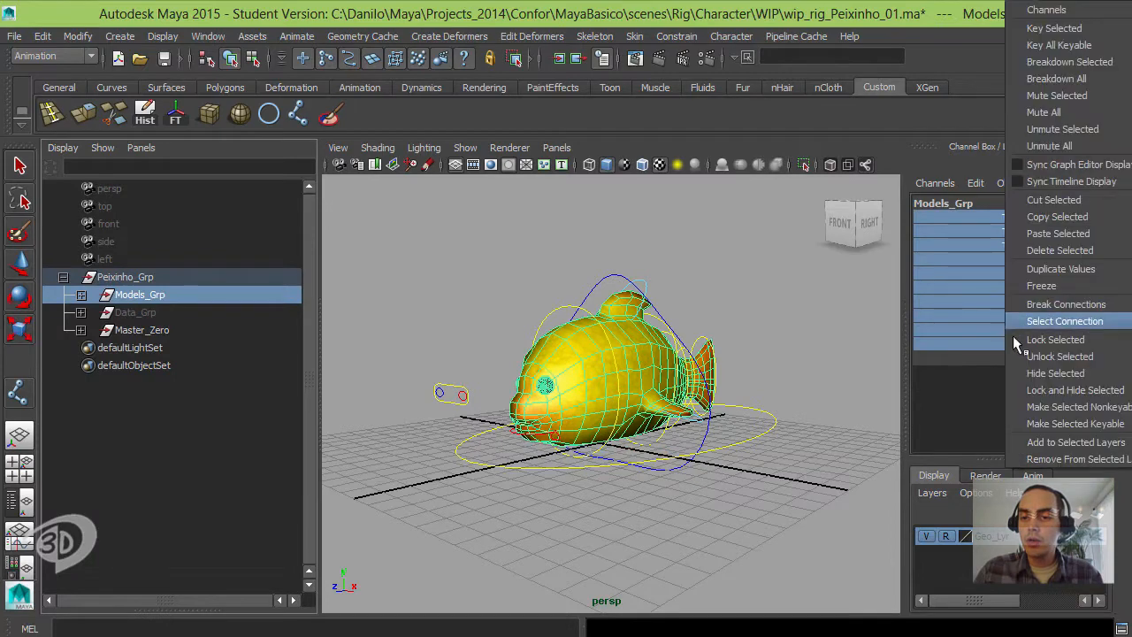
click(1054, 390)
click(514, 283)
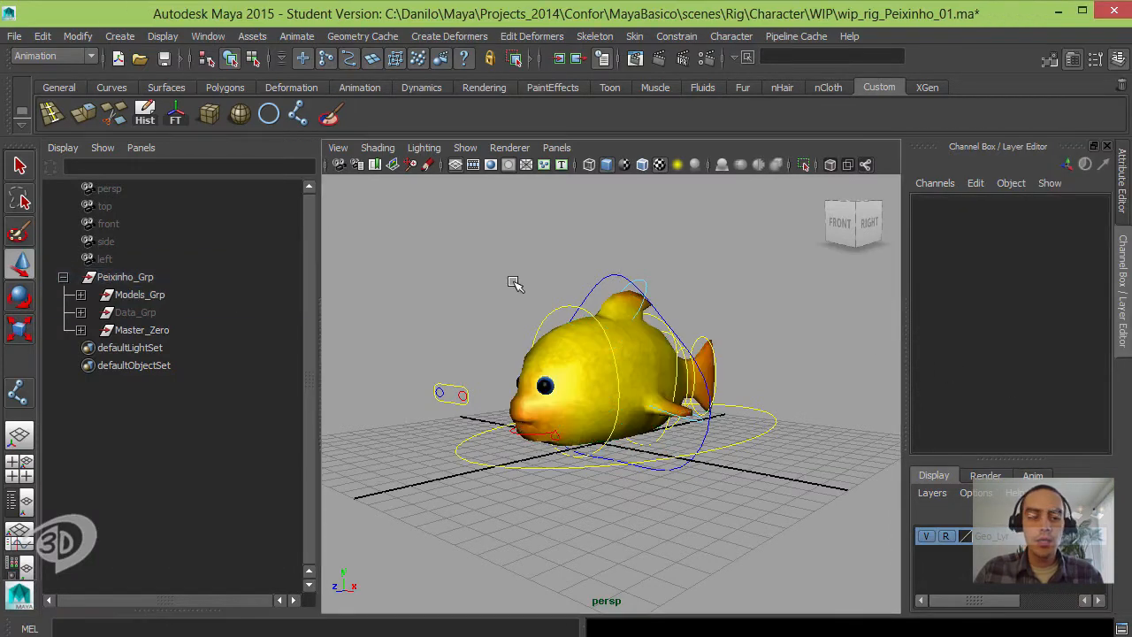
Step: Lock and hide all transform and visibility channels of Data_Grp
click(135, 313)
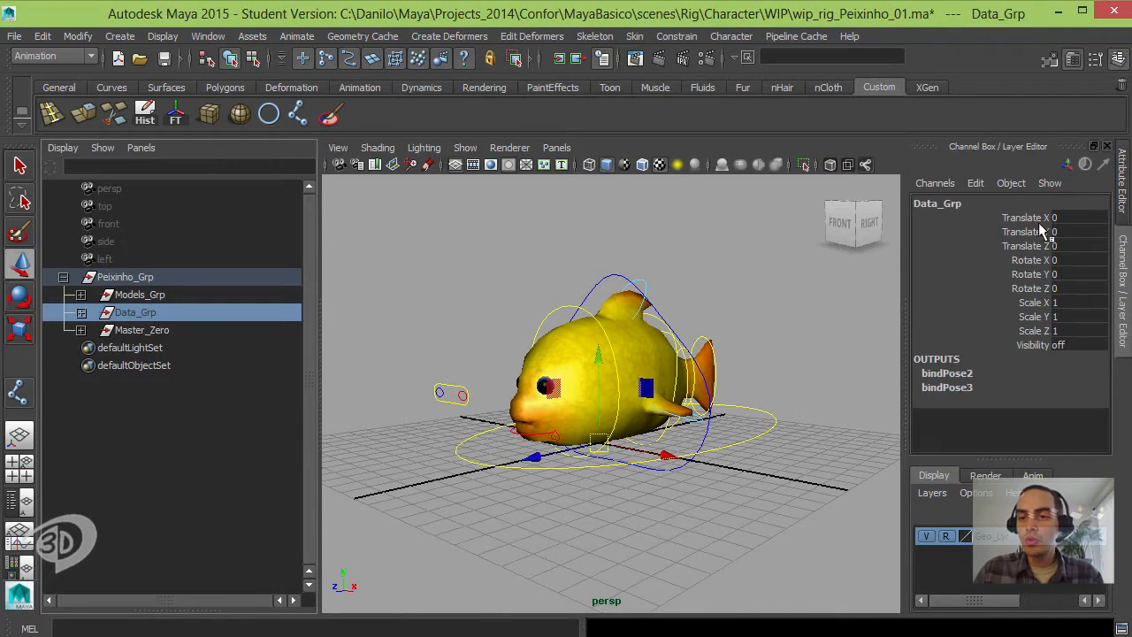
drag(1043, 219, 1044, 345)
right_click(1041, 347)
click(1046, 339)
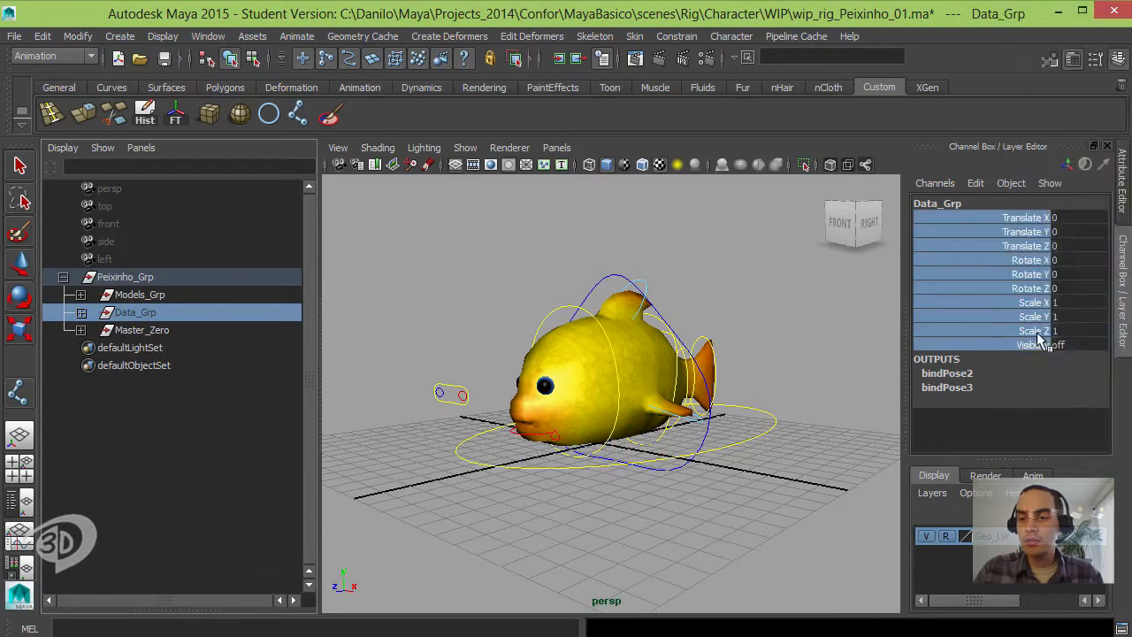
Step: Group Master_Zero under a new group inside Peixinho_Grp and name the group Controls_Grp
click(133, 328)
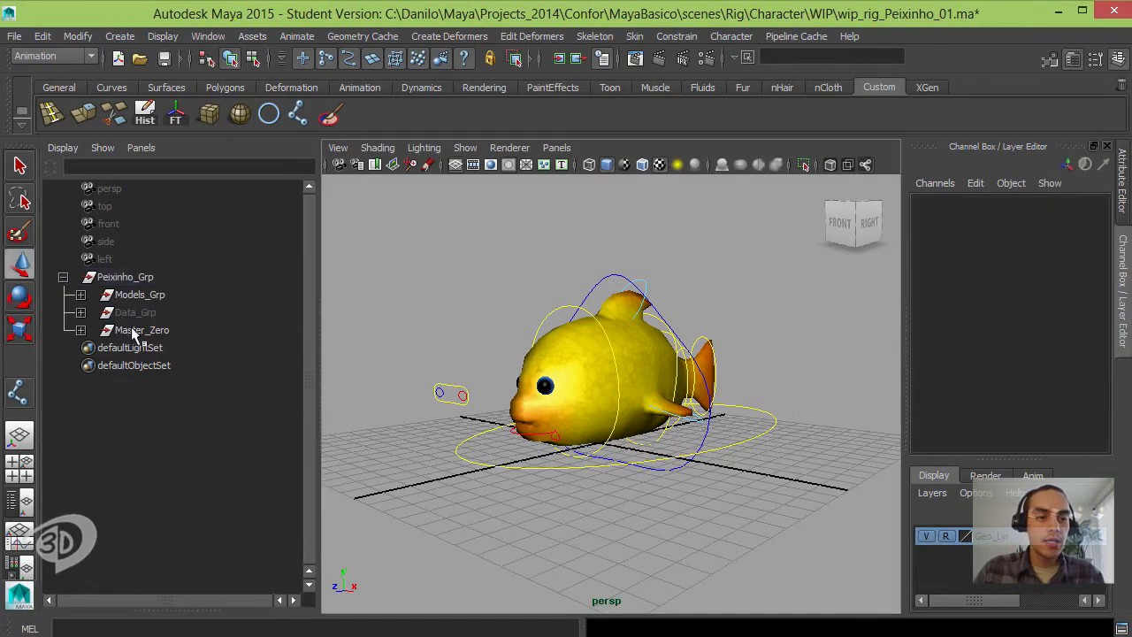
shift+click(81, 330)
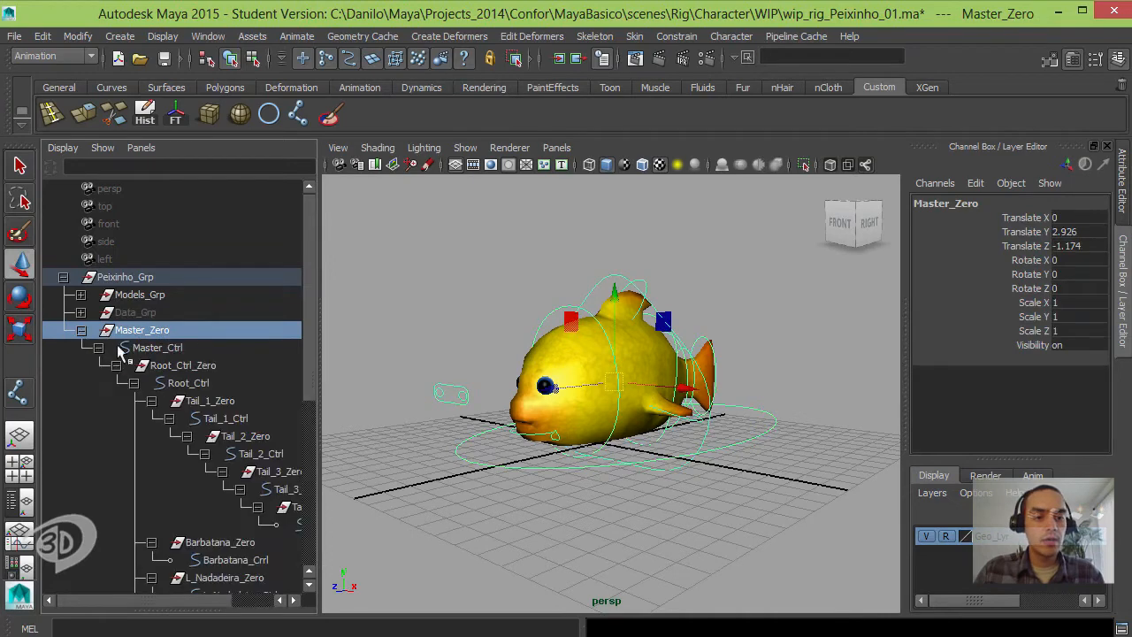
click(81, 330)
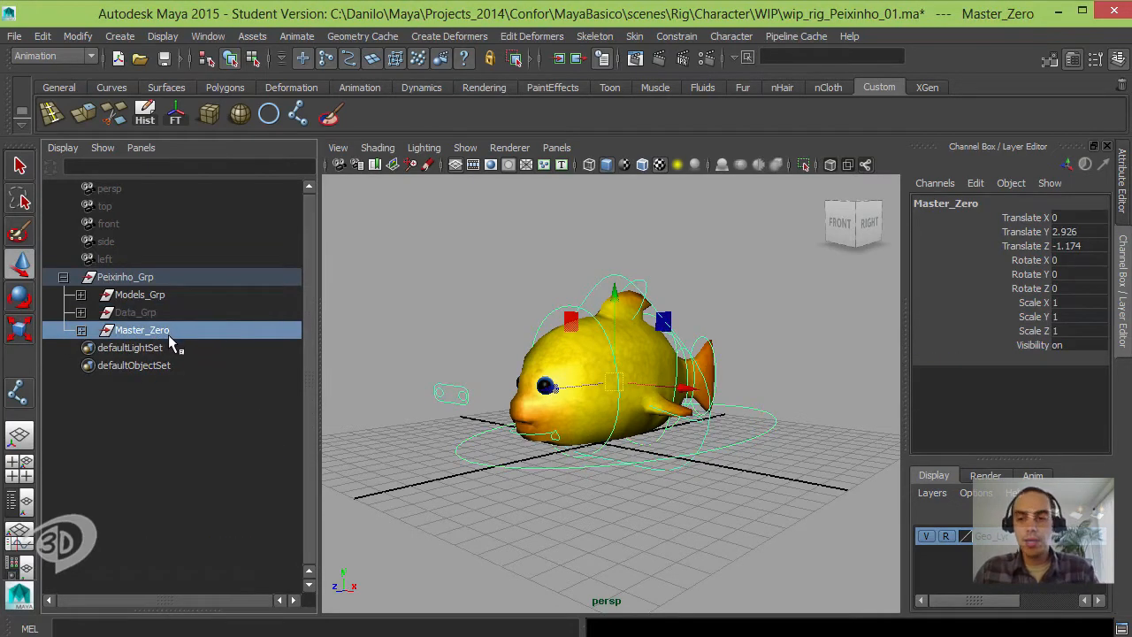
key(ctrl+g)
double_click(168, 334)
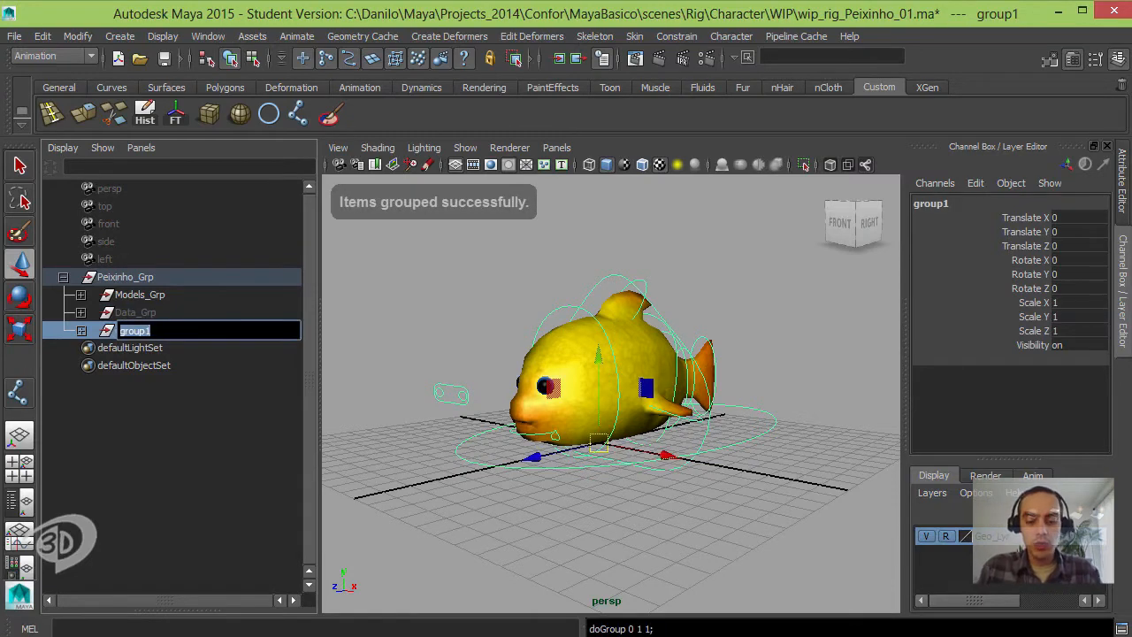
text(Contr)
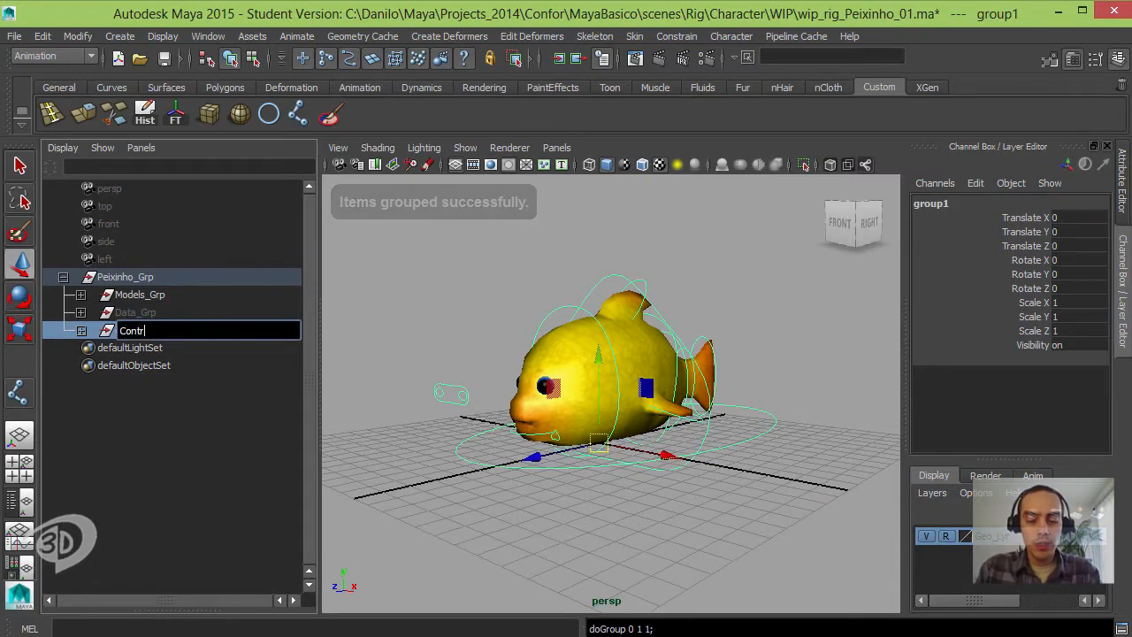
text(ol)
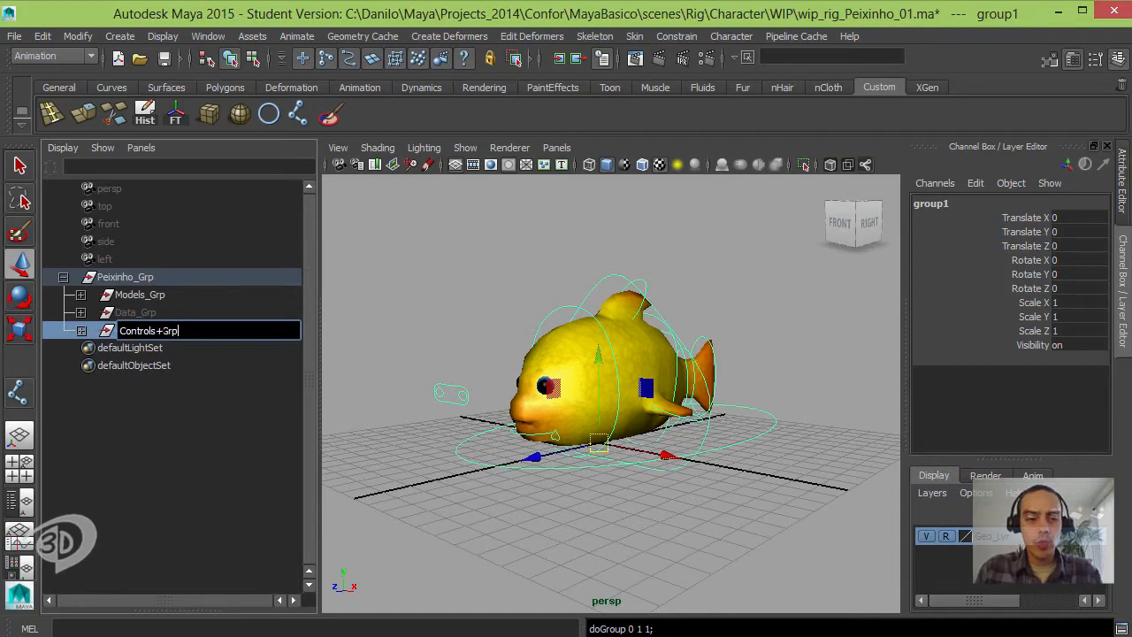
text(s_Grp)
key(Return)
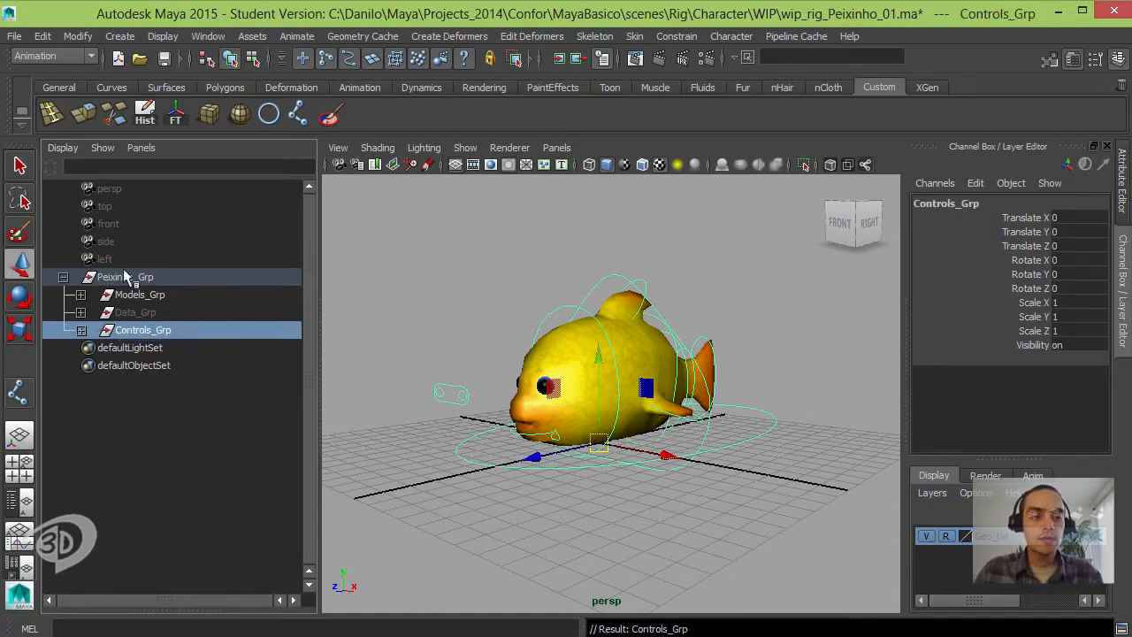
Step: Expand the Controls_Grp hierarchy down to Root_Ctrl and rename Master_Zero to Master_Crl_Zero
click(80, 329)
click(98, 348)
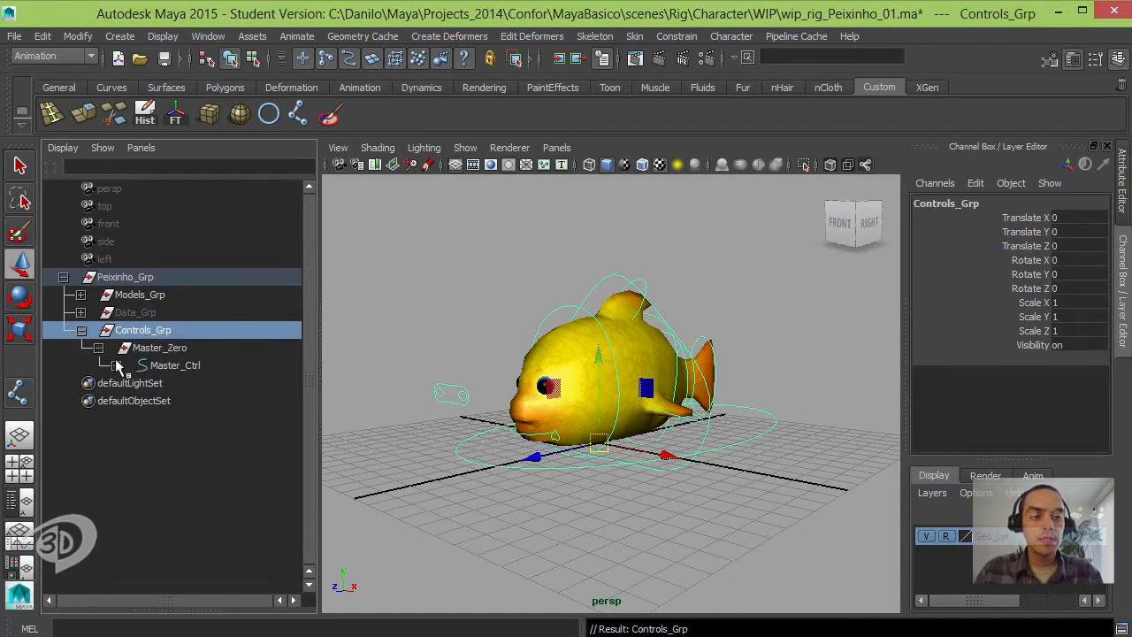
click(116, 365)
click(133, 384)
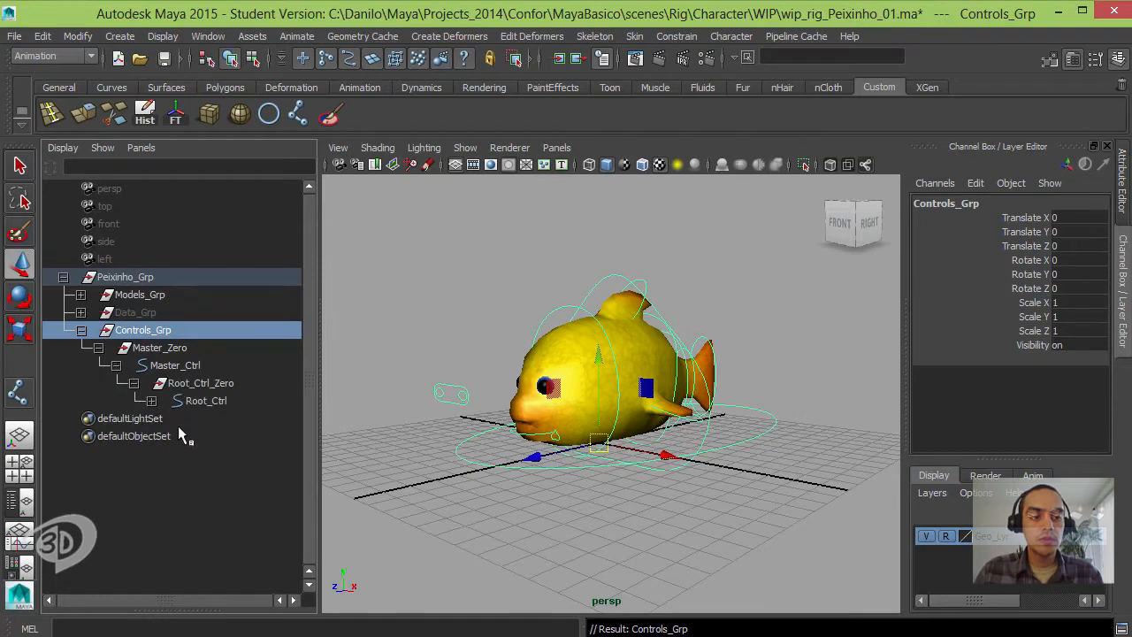
double_click(164, 348)
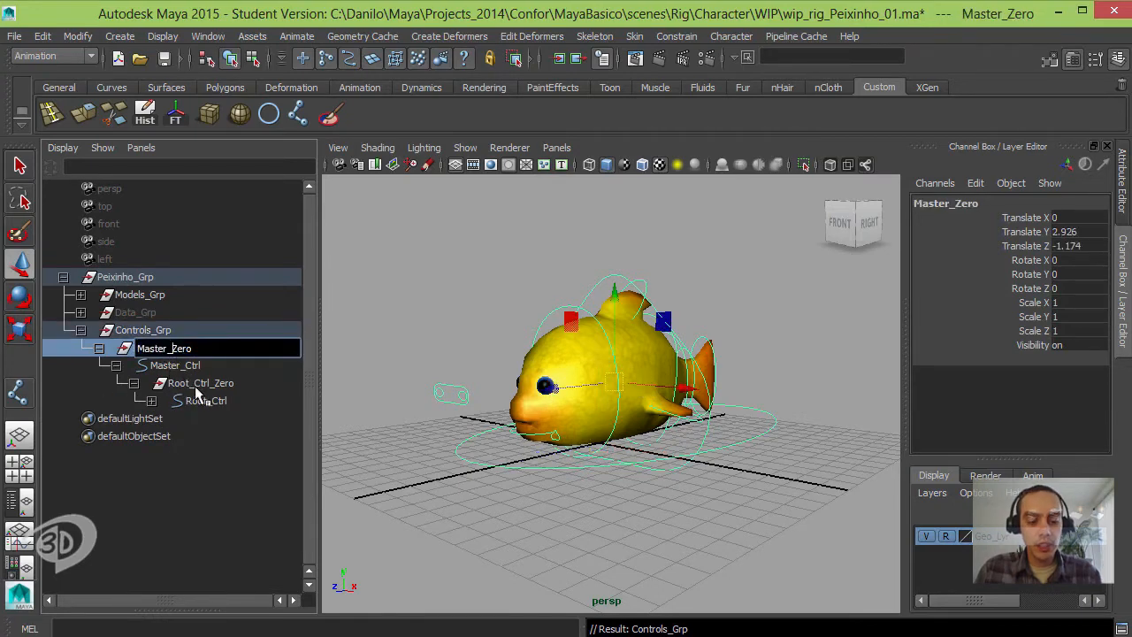
text(Crl)
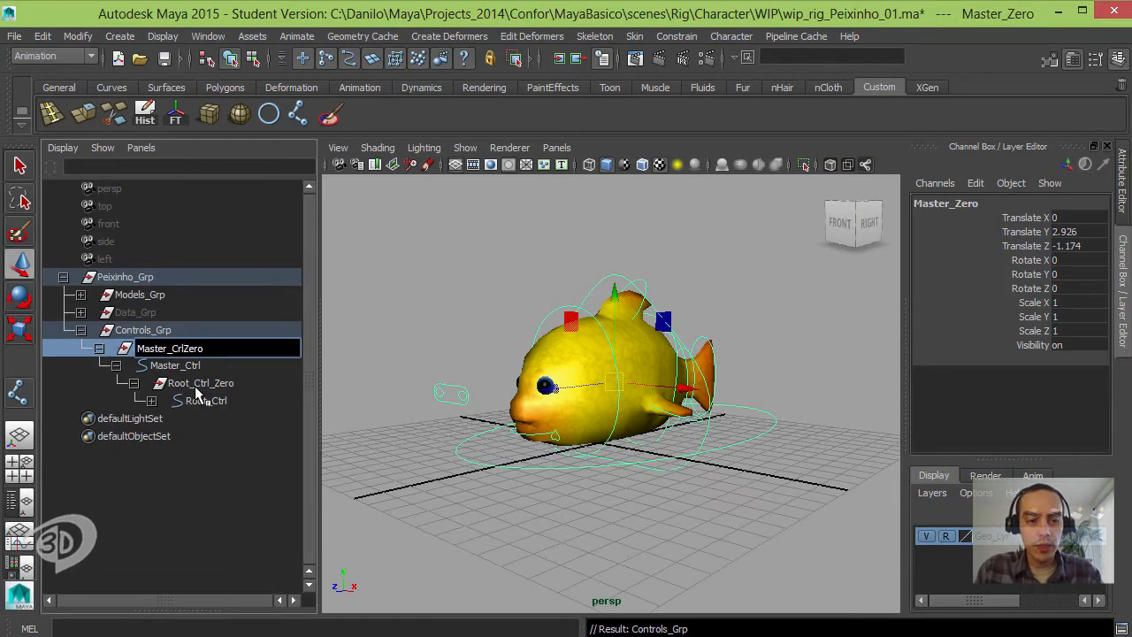
text(_)
key(Return)
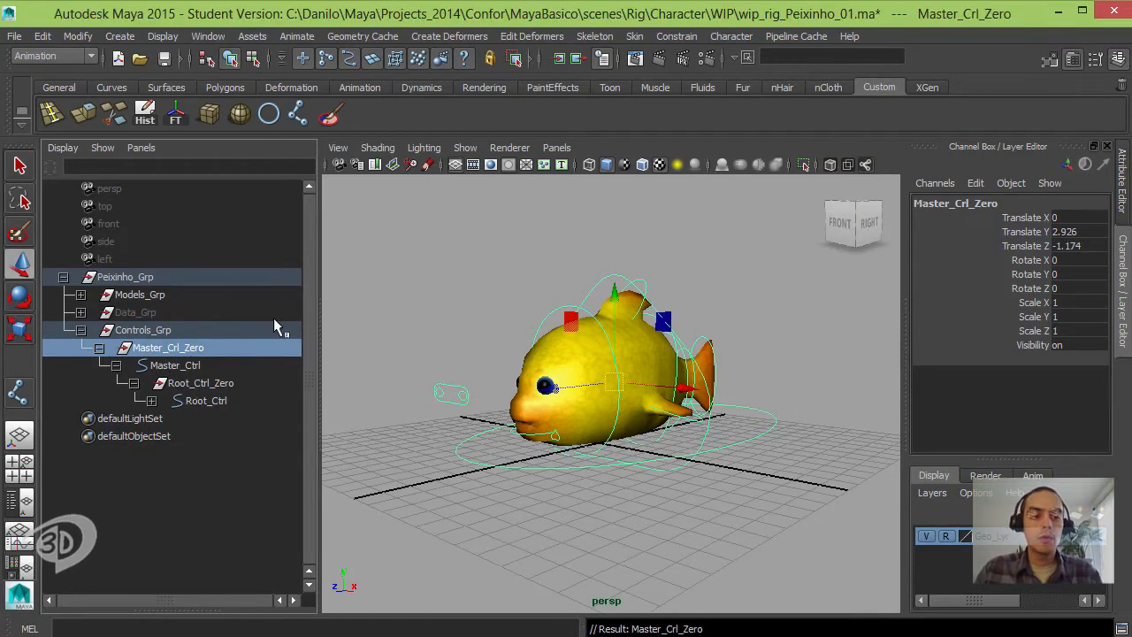
Step: Check the child groups of Root_Ctrl, collapse Peixinho_Grp and clear the selection
click(150, 402)
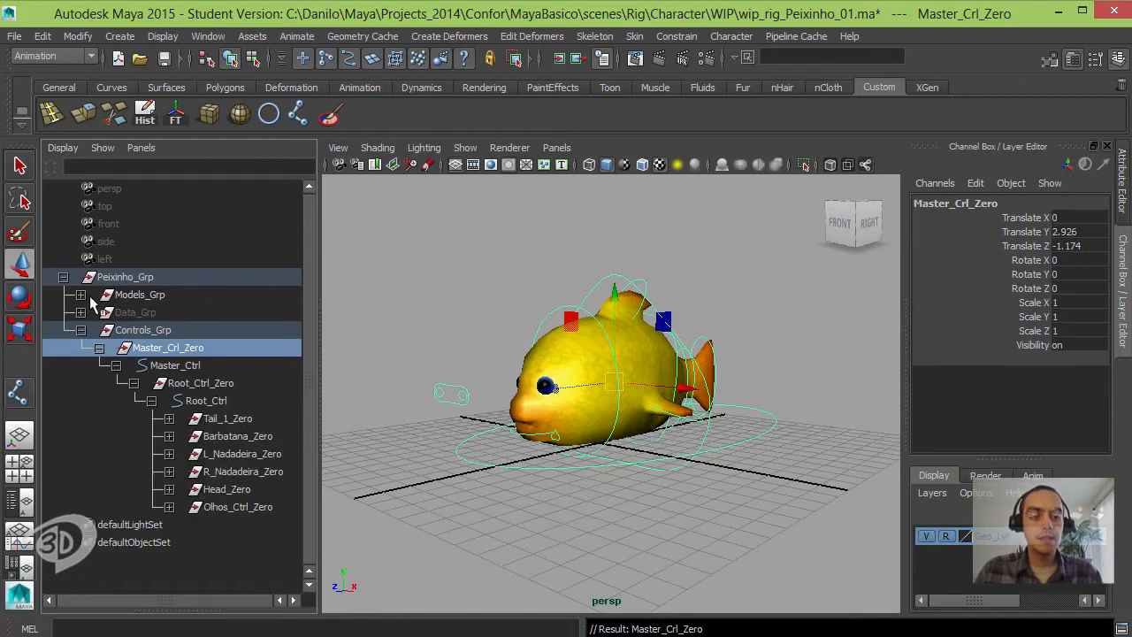
click(62, 277)
click(584, 358)
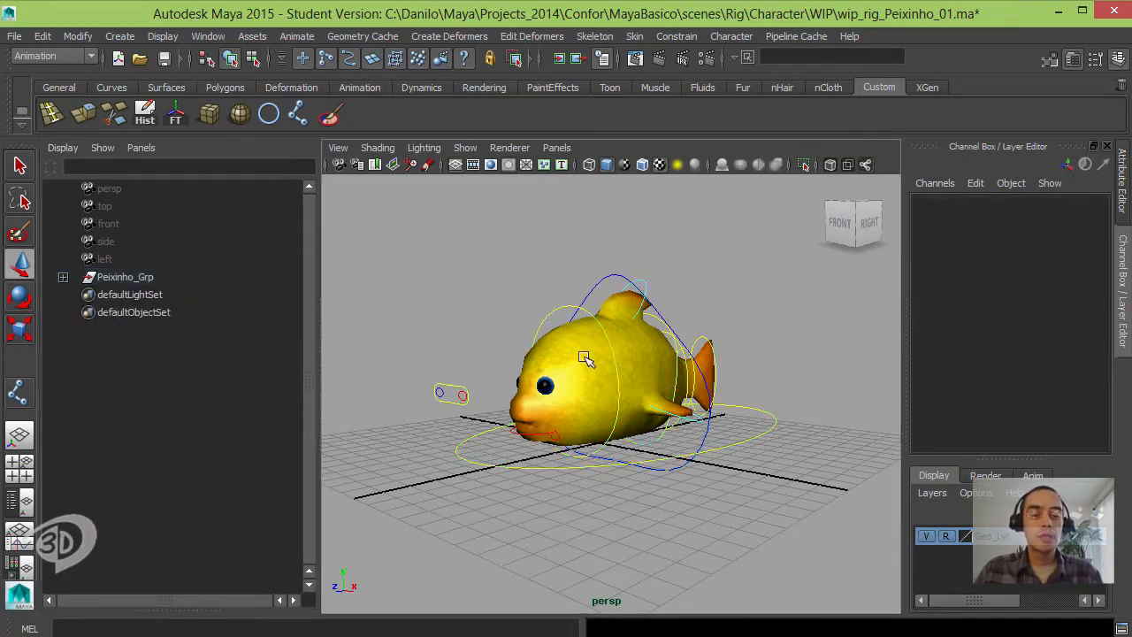
alt+drag(584, 358, 601, 394)
Step: Save the scene in the WIP folder as a new version named wip_rig_Peixinho_02.ma
click(14, 36)
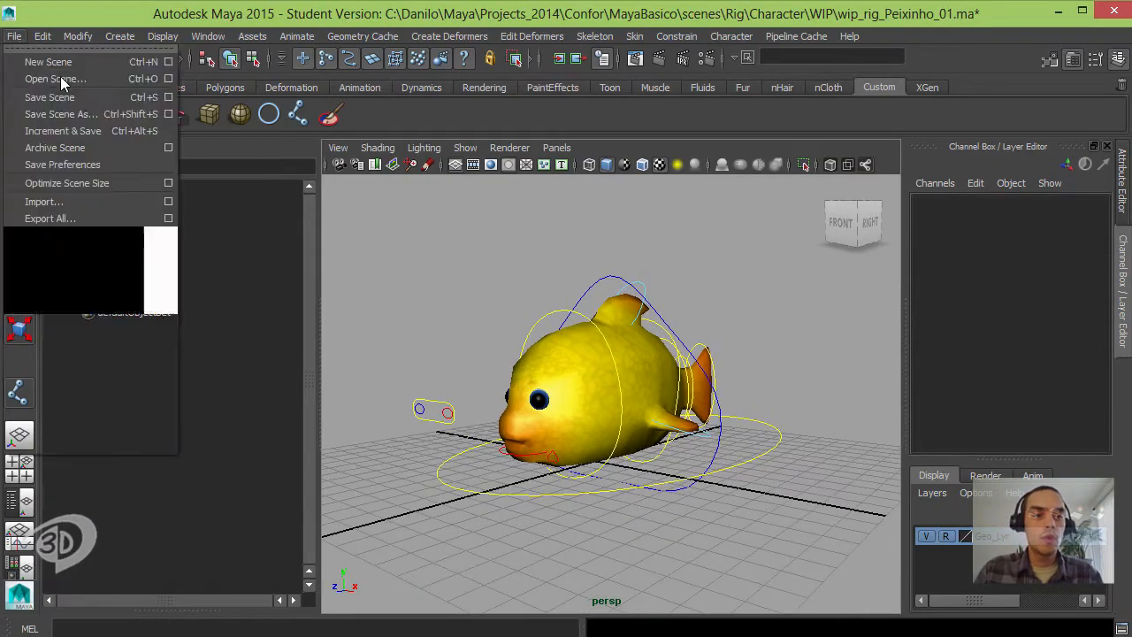
click(61, 114)
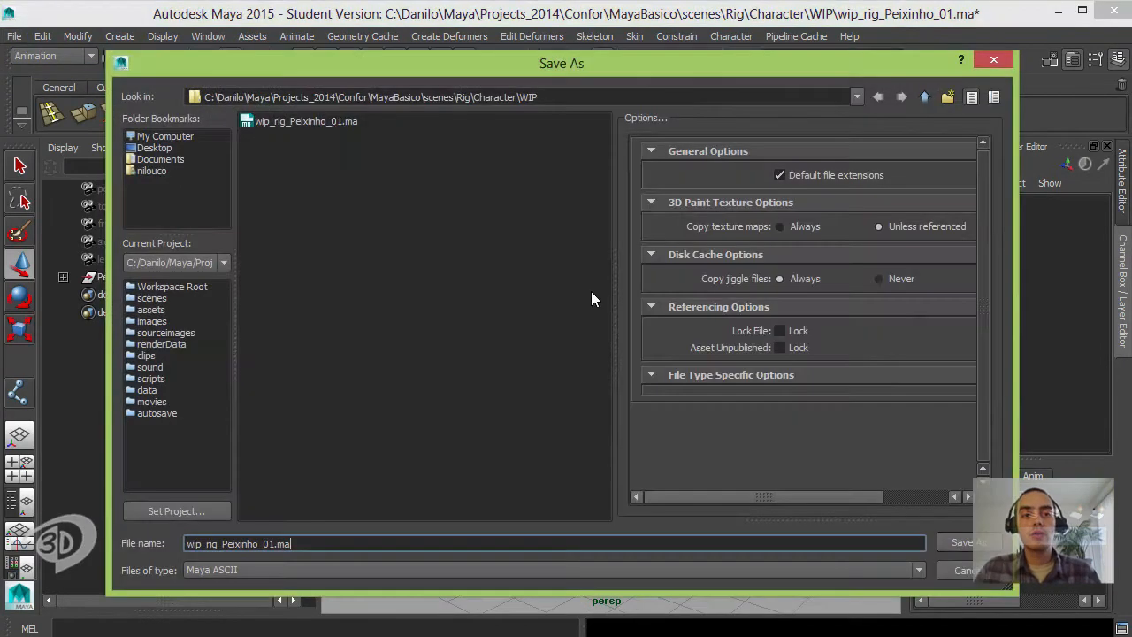
click(333, 136)
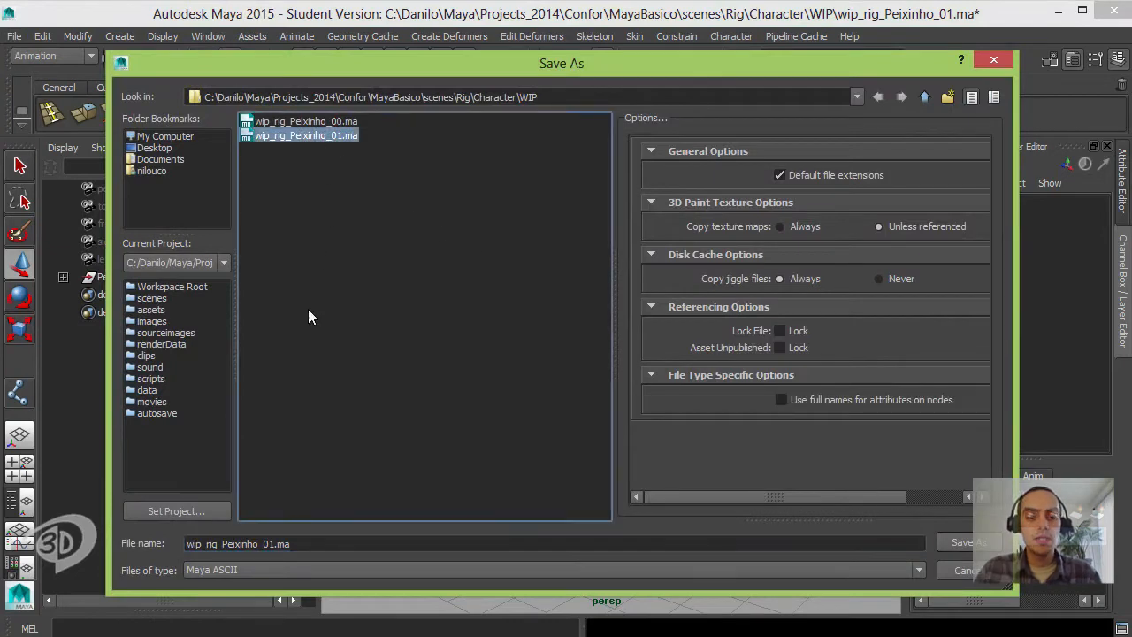
click(278, 542)
key(BackSpace)
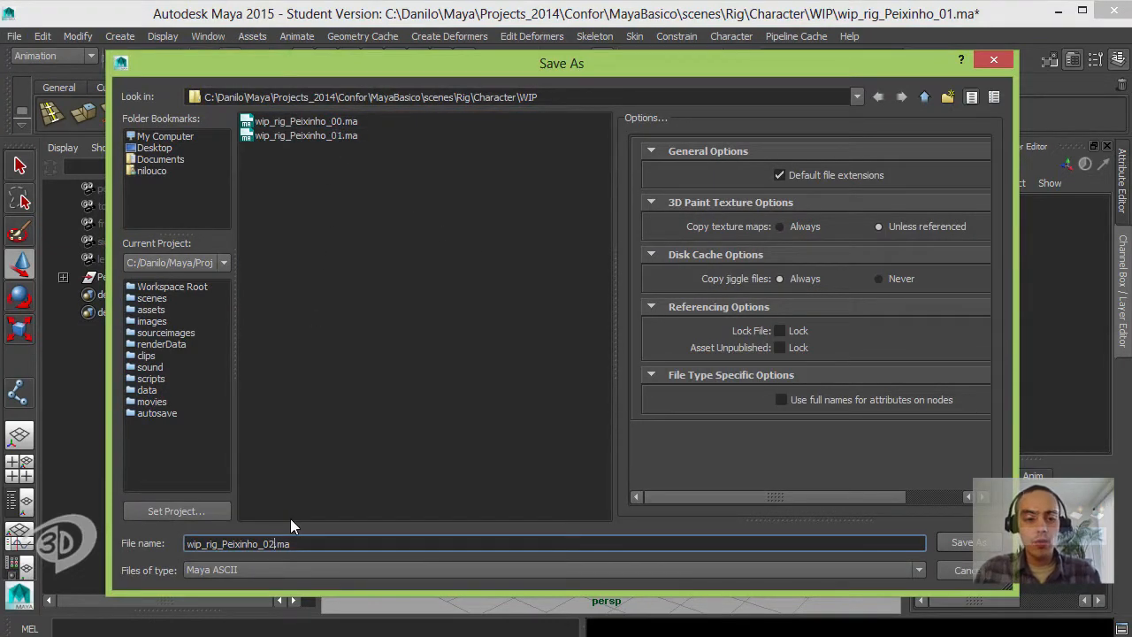
key(Return)
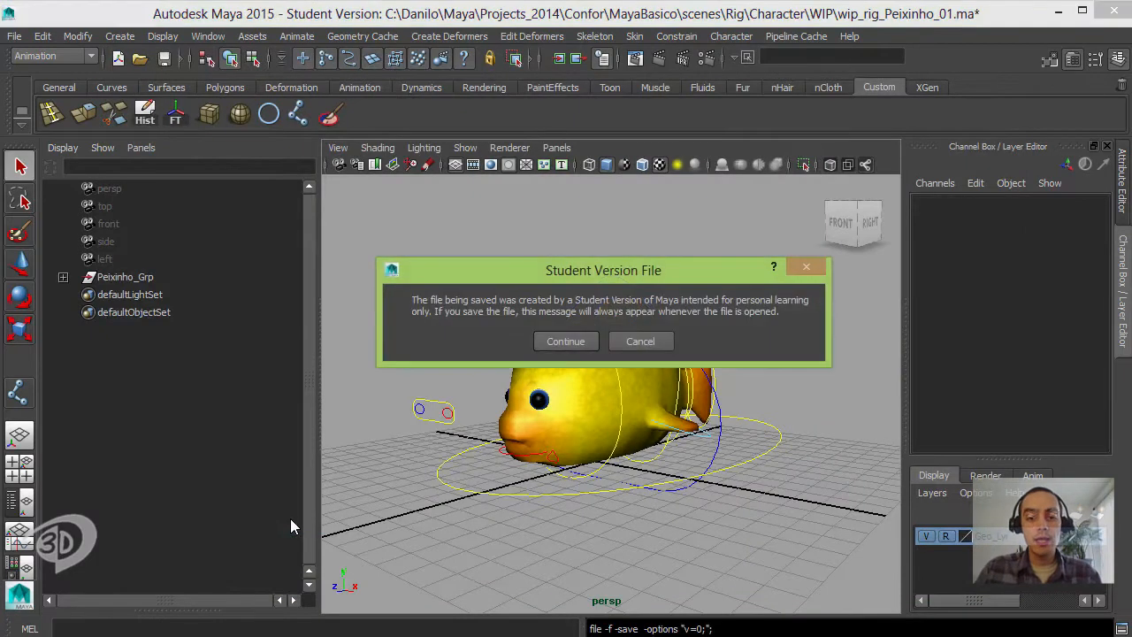
click(542, 343)
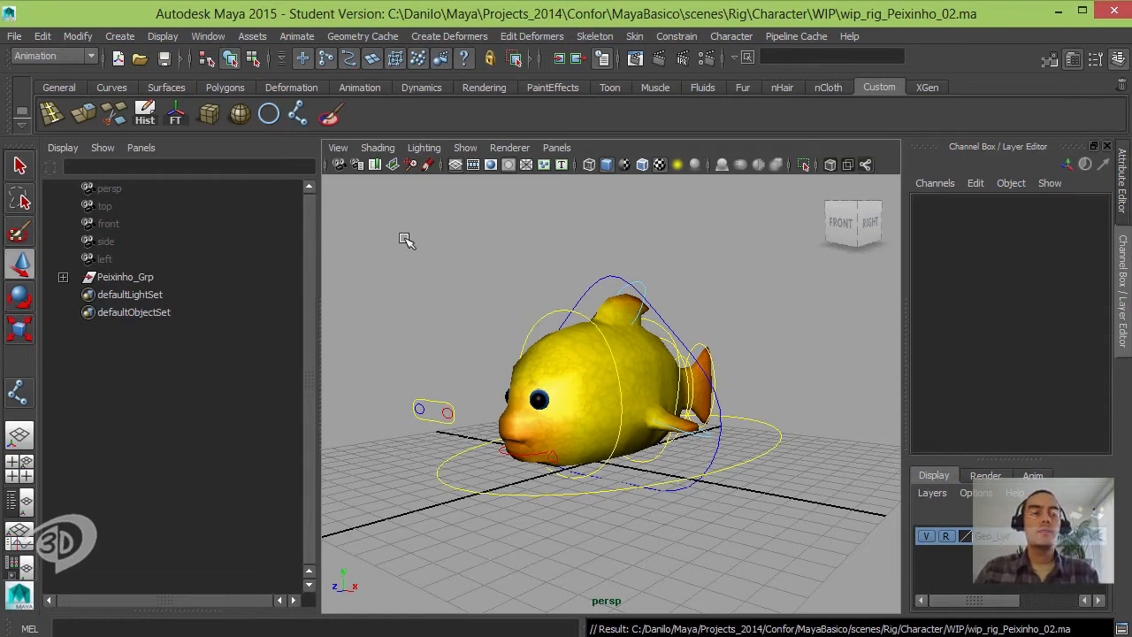
Step: Save a final copy of the scene as rig_Peixinho.ma in the Character folder above WIP
click(15, 37)
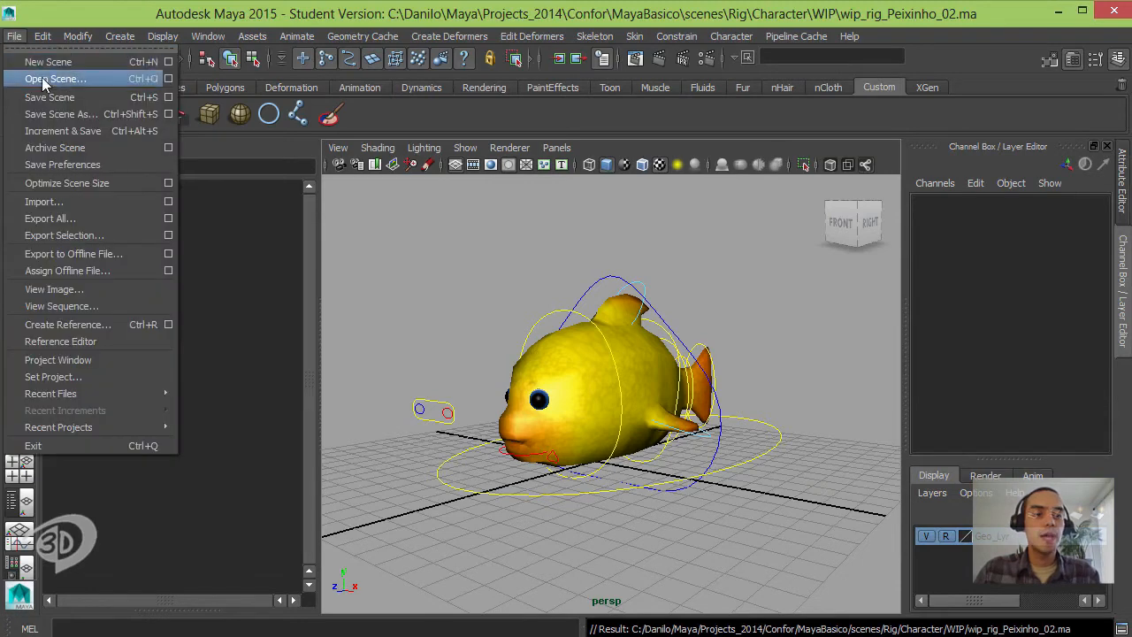
click(80, 114)
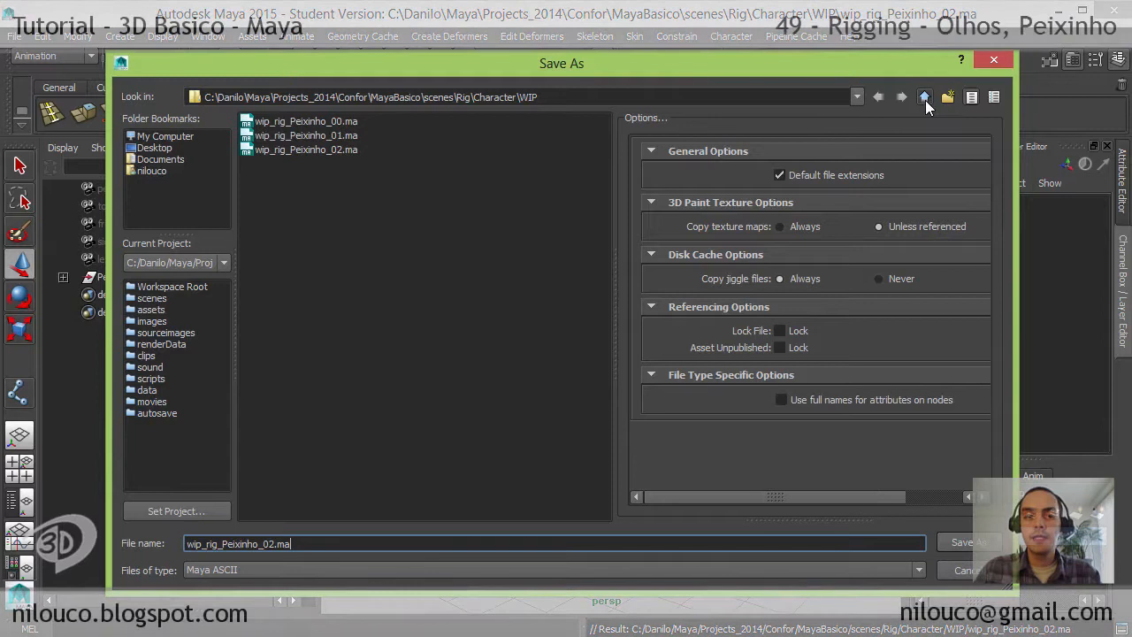
click(925, 97)
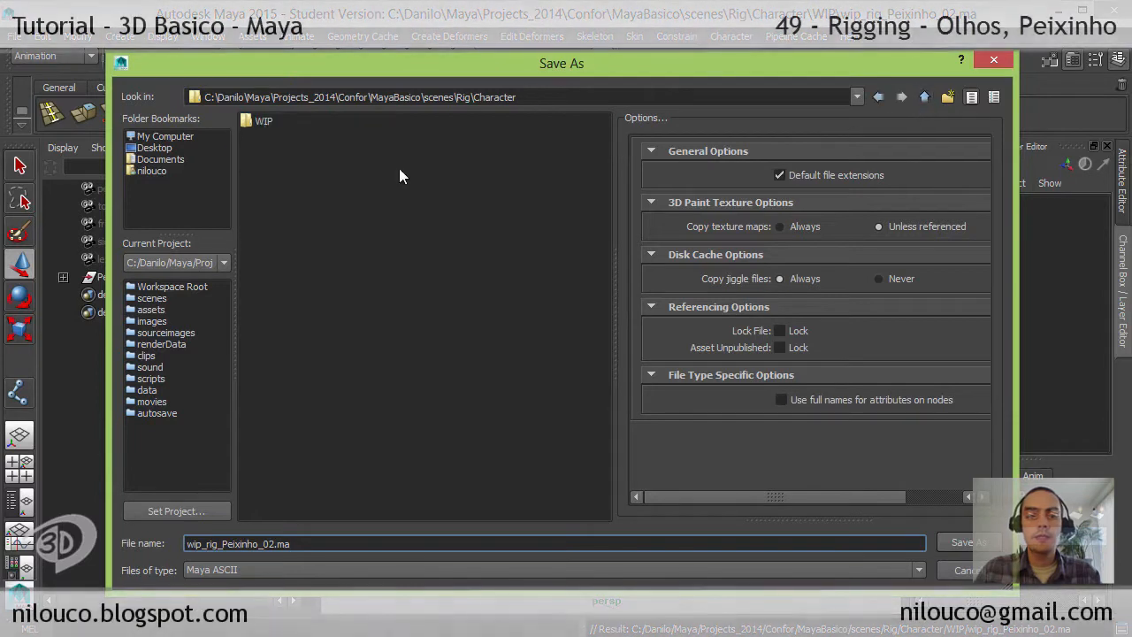
click(878, 96)
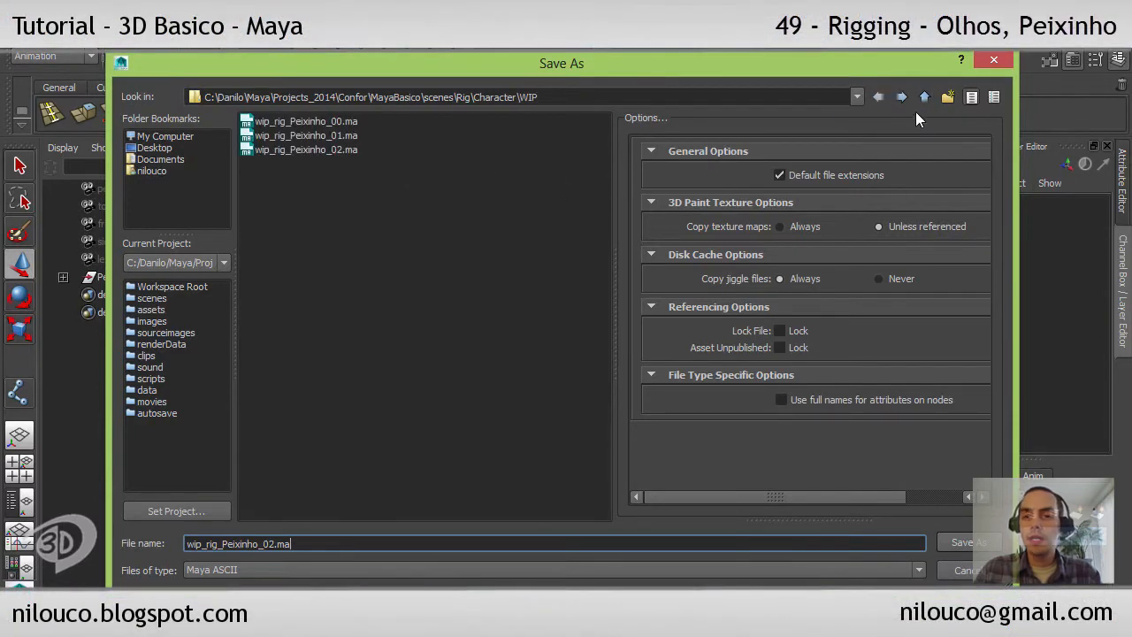
click(924, 97)
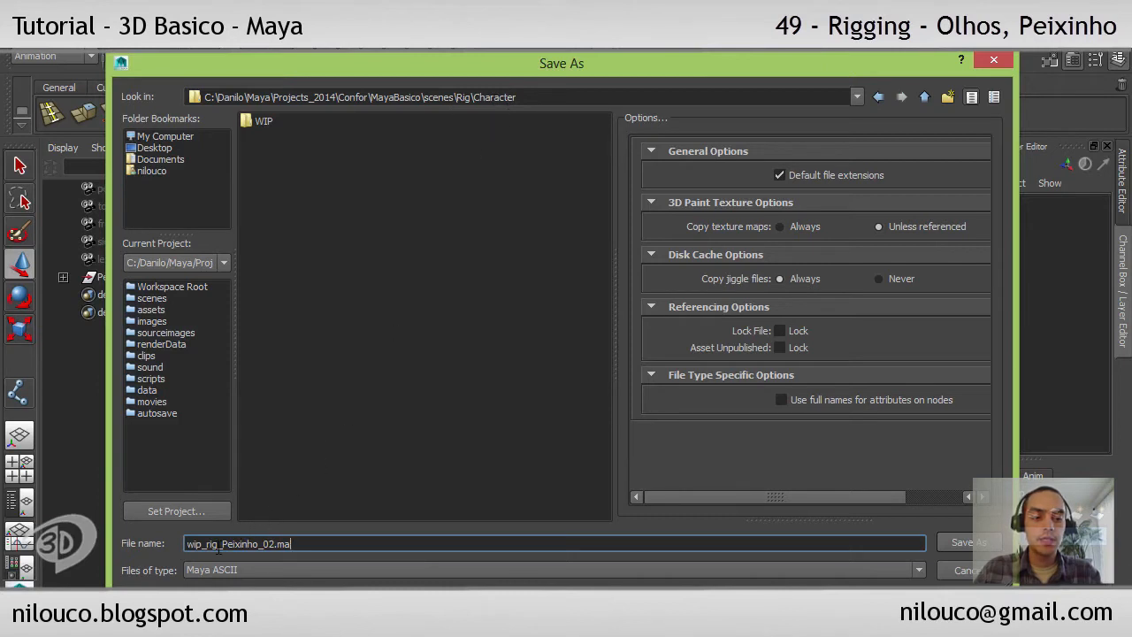
drag(206, 543, 162, 543)
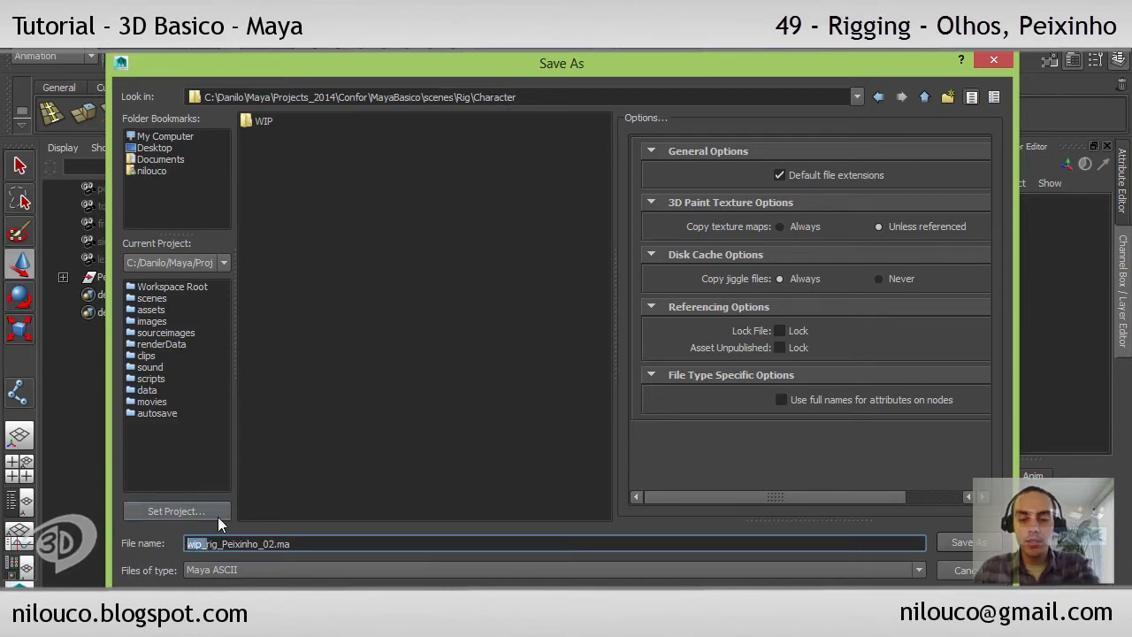
key(BackSpace)
drag(249, 543, 257, 544)
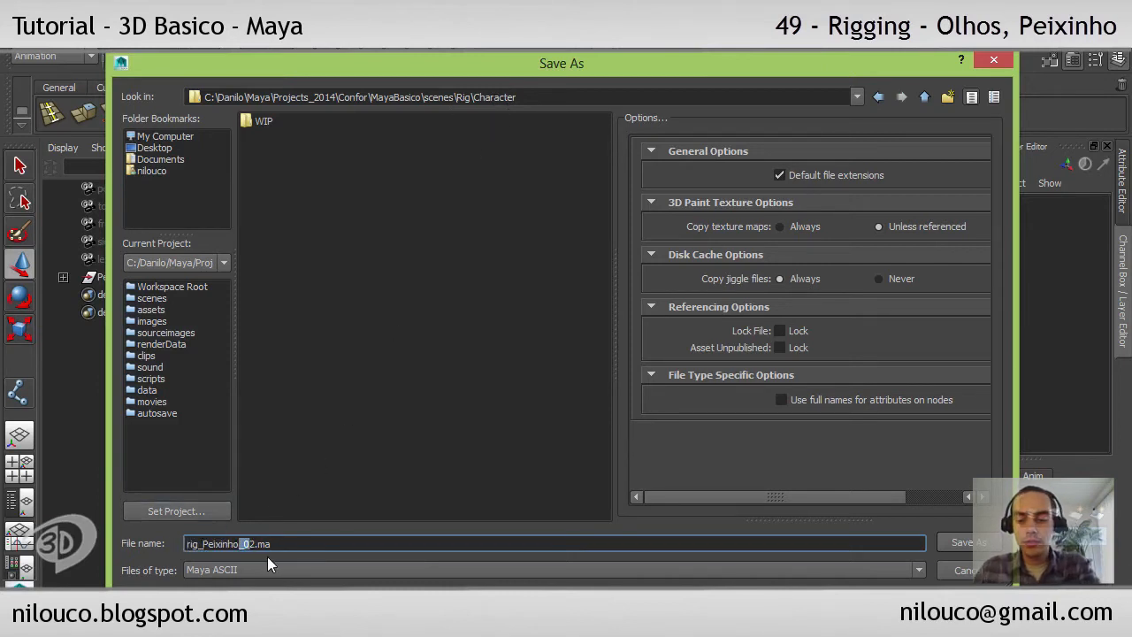
key(BackSpace)
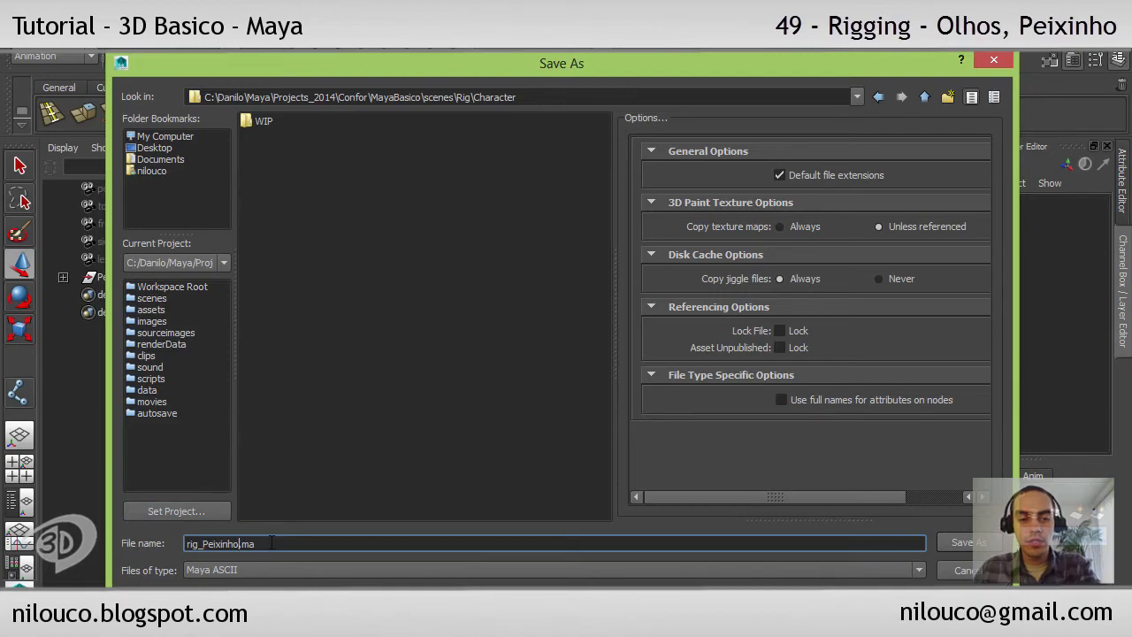
click(964, 542)
click(564, 341)
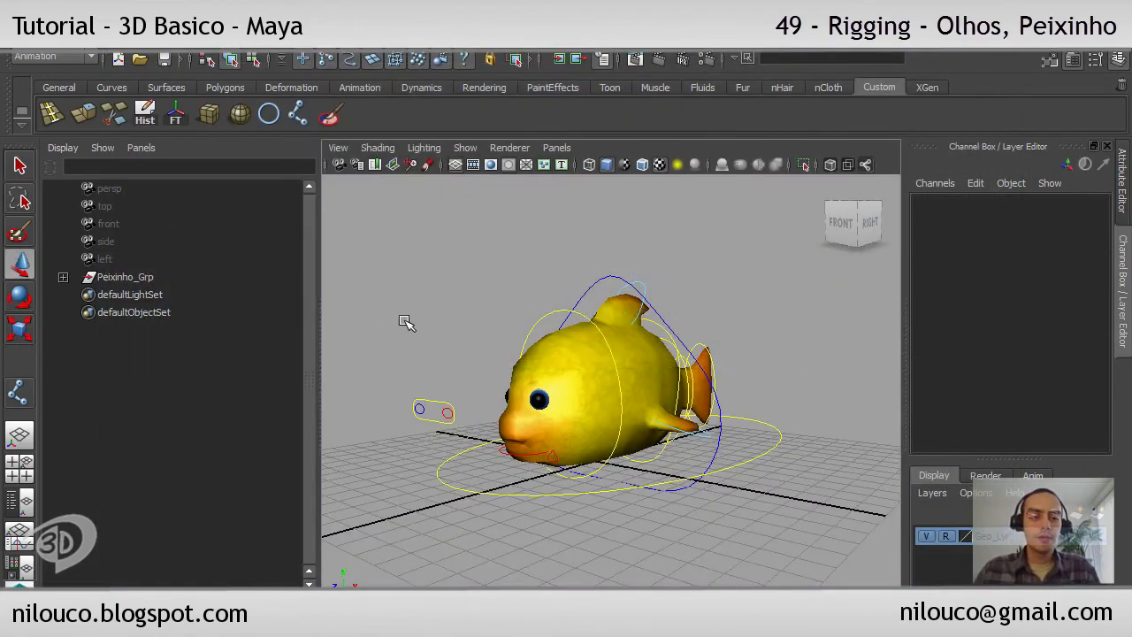